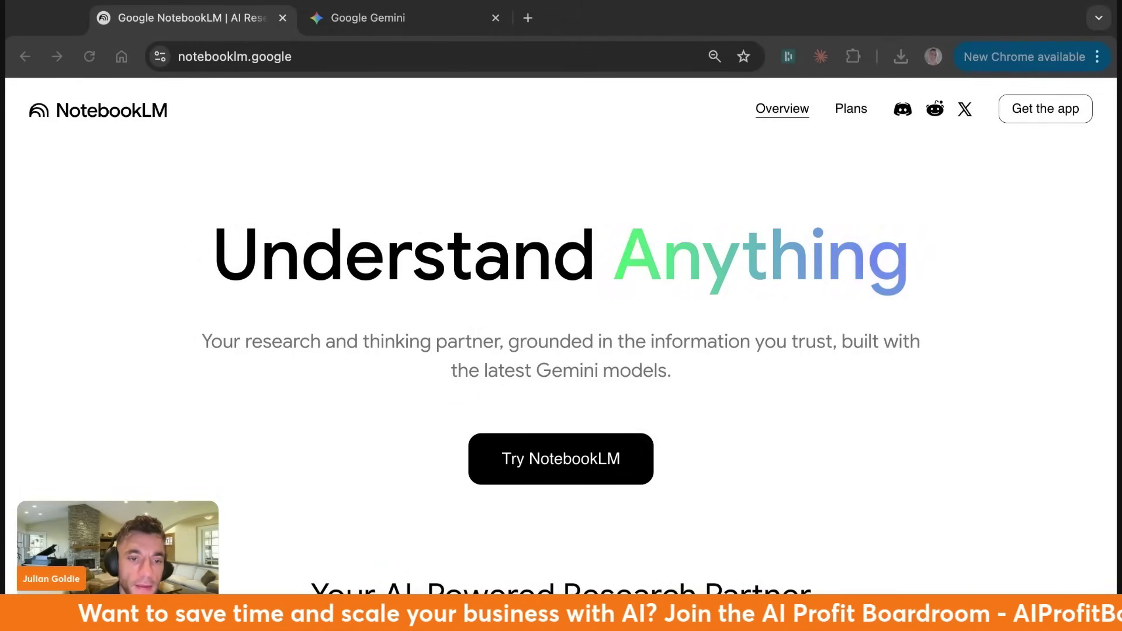
Open Gemini's NotebookLM picker and tick Advanced Sales, Untitled, AI SEO and FAQs
{"action": "left_click", "coordinate": [376, 17]}
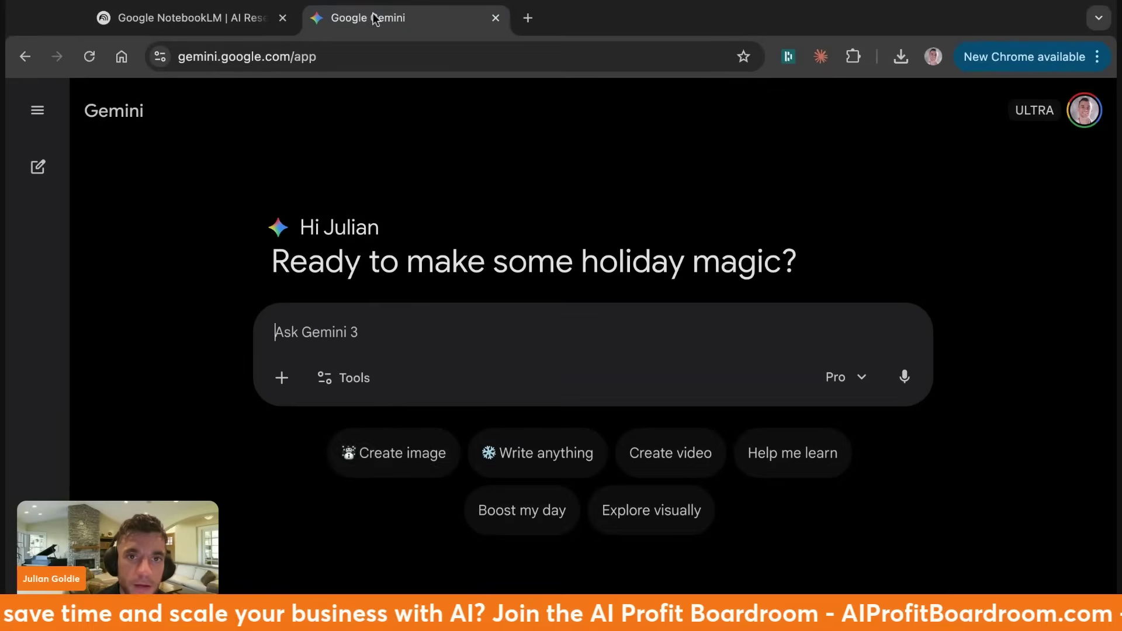
{"action": "left_click", "coordinate": [281, 386]}
{"action": "left_click", "coordinate": [326, 570]}
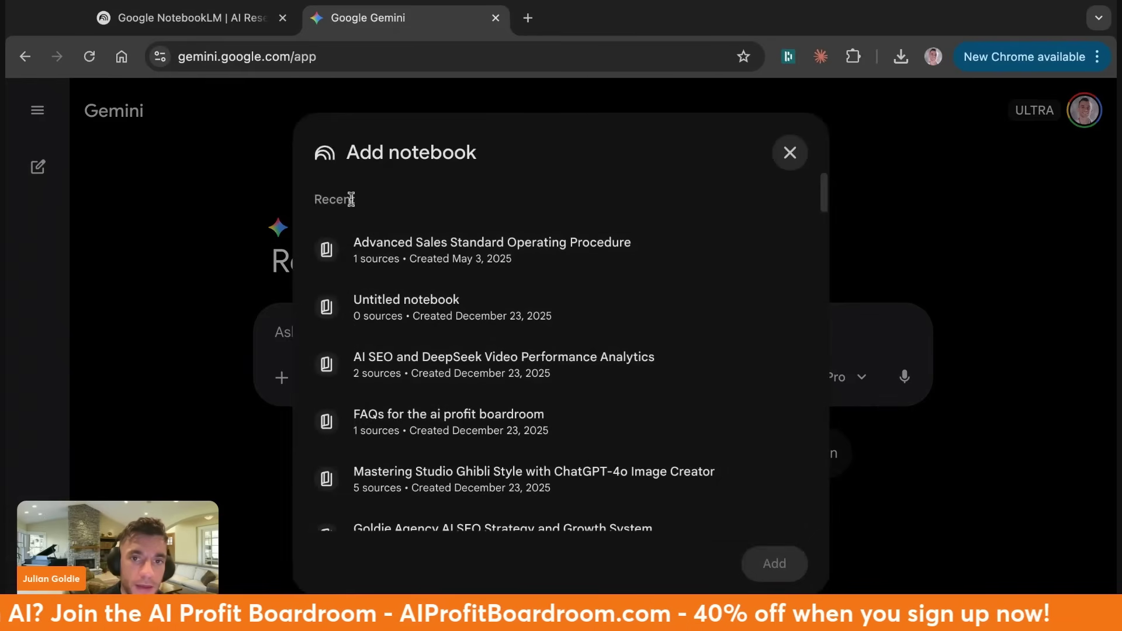
{"action": "left_click", "coordinate": [421, 249]}
{"action": "left_click", "coordinate": [443, 305]}
{"action": "left_click", "coordinate": [459, 360]}
{"action": "left_click", "coordinate": [458, 423]}
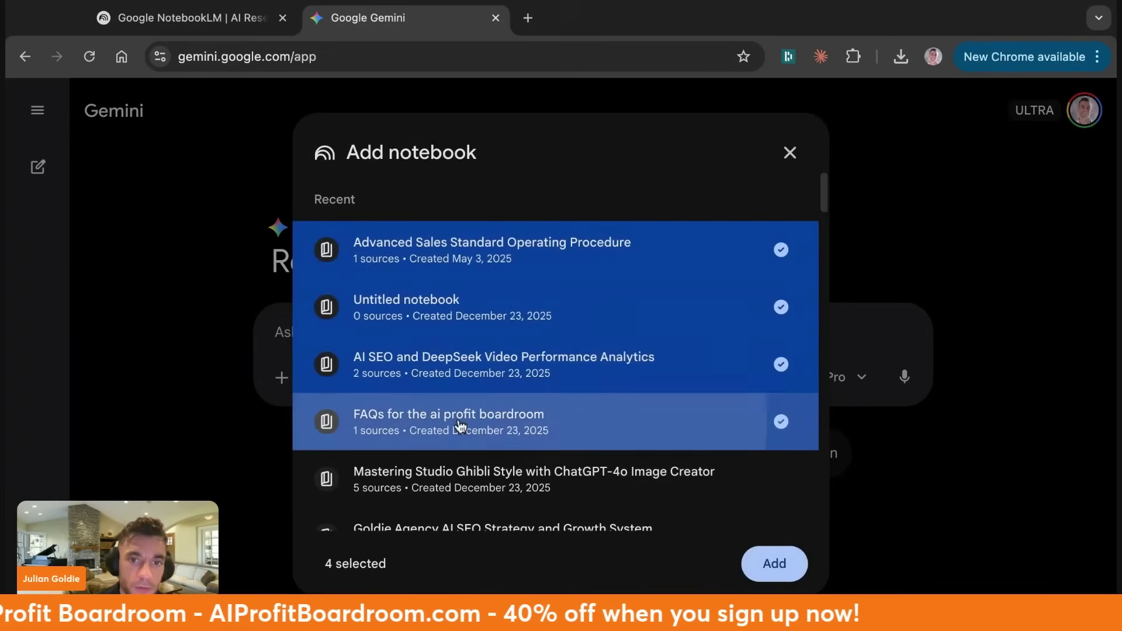
Untick all four notebooks and close the picker without attaching any
{"action": "left_click", "coordinate": [523, 362]}
{"action": "left_click", "coordinate": [517, 421]}
{"action": "left_click", "coordinate": [543, 302]}
{"action": "left_click", "coordinate": [491, 251]}
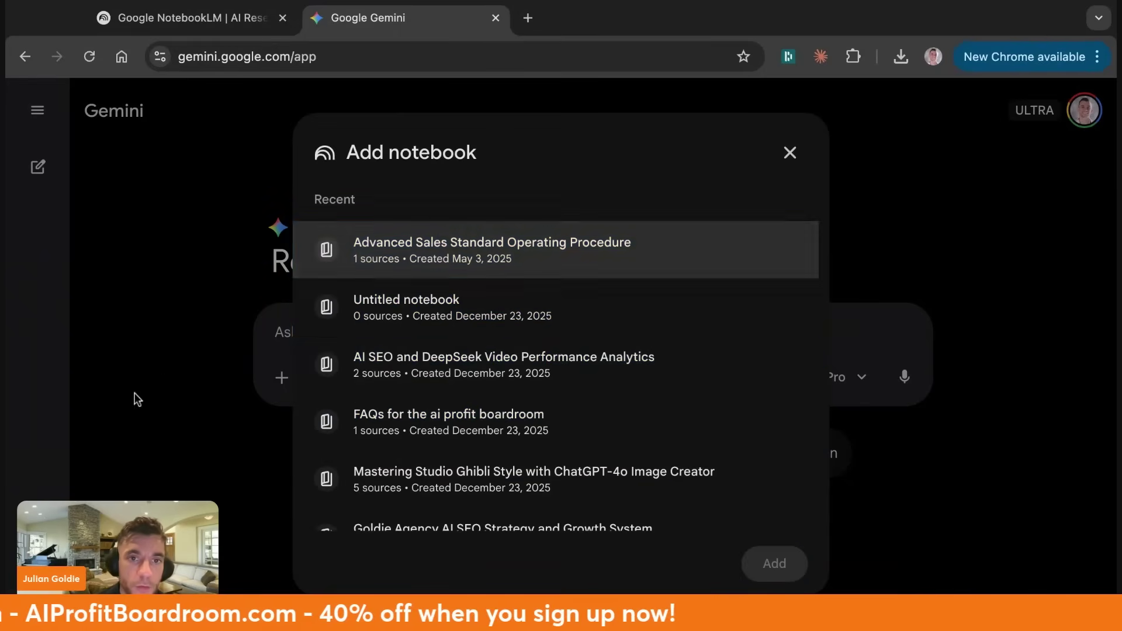
{"action": "left_click", "coordinate": [158, 386]}
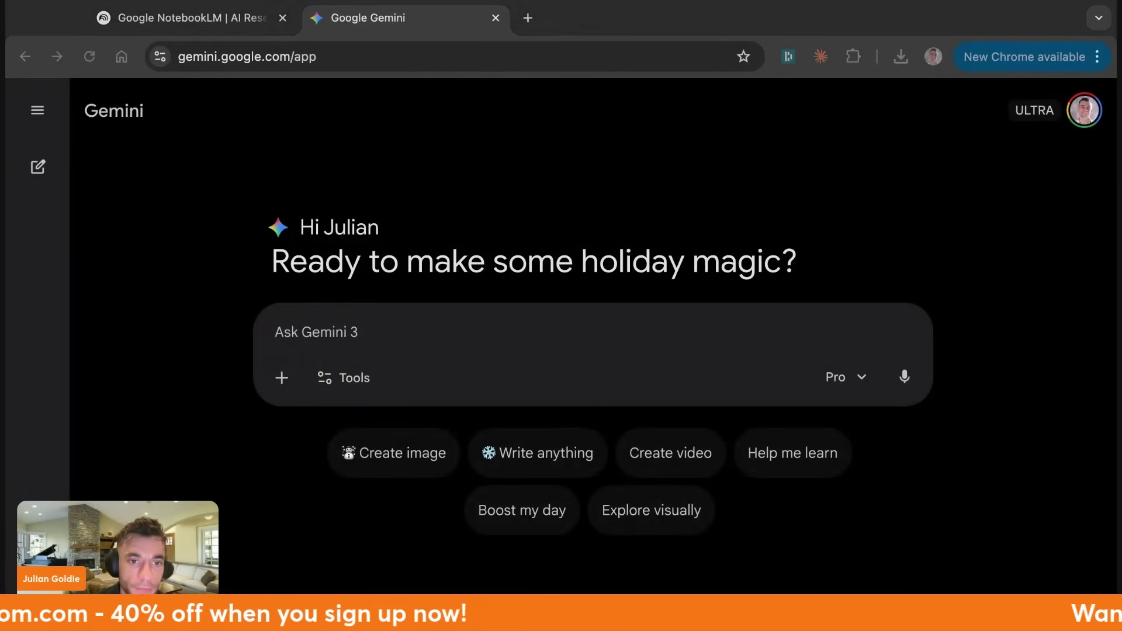
Open NotebookLM's notebooks page and load the YouTube channel's videos in a new tab
{"action": "left_click", "coordinate": [184, 19]}
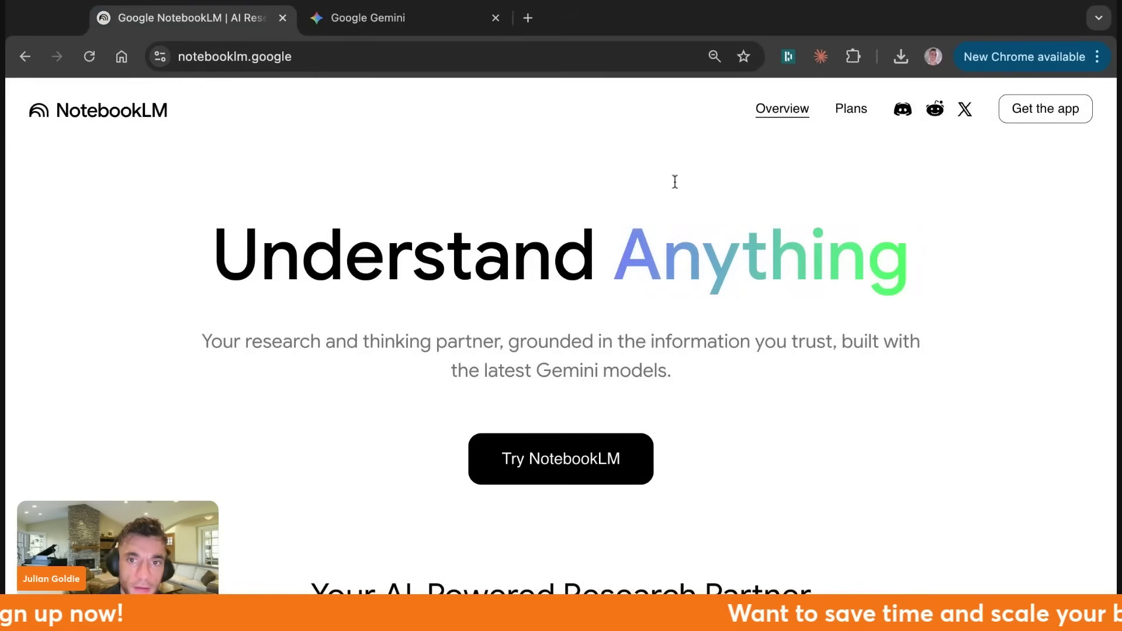
{"action": "left_click", "coordinate": [504, 465]}
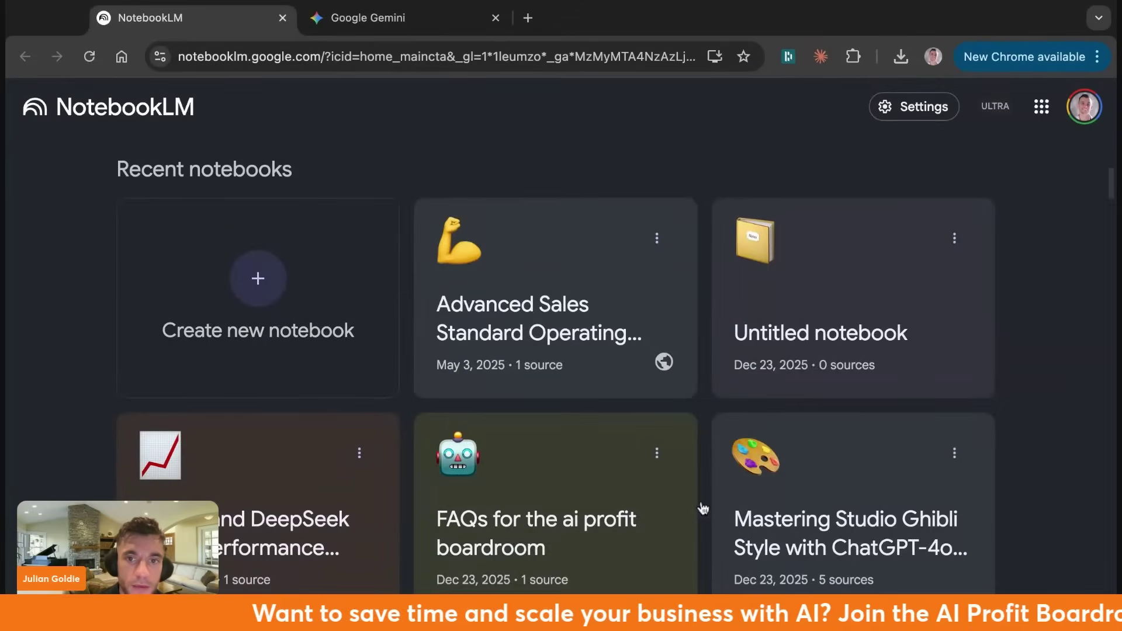
{"action": "left_click", "coordinate": [528, 17]}
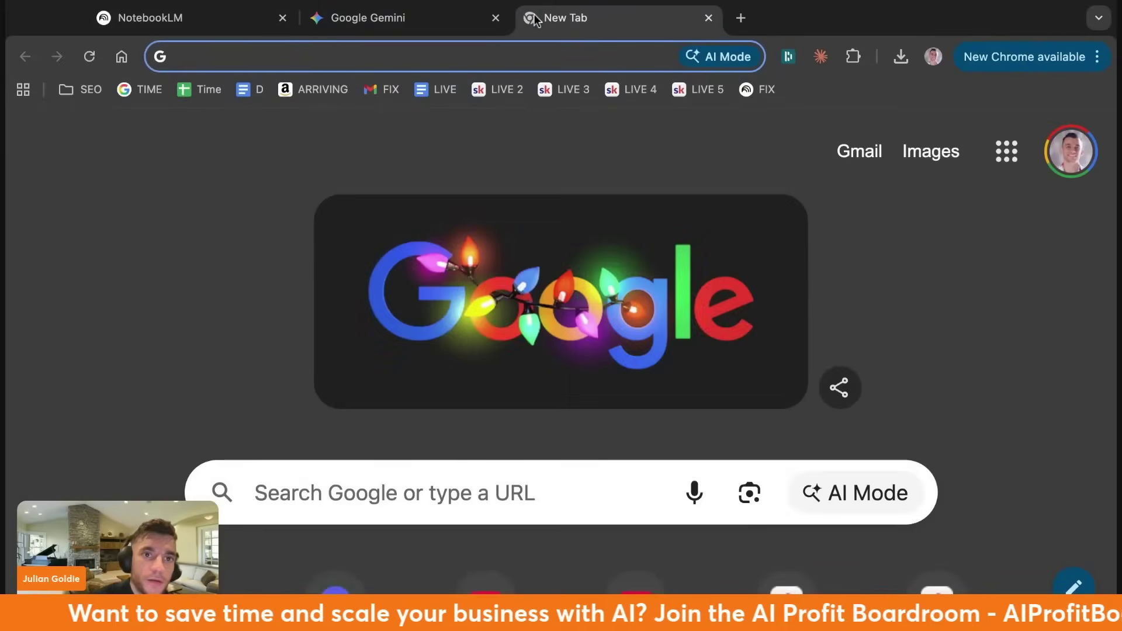
{"action": "type", "text": "youtube.com/@JulianGoldieSEO/videos"}
{"action": "key", "text": "Return"}
{"action": "scroll", "coordinate": [263, 351], "scroll_direction": "down", "scroll_amount": 3}
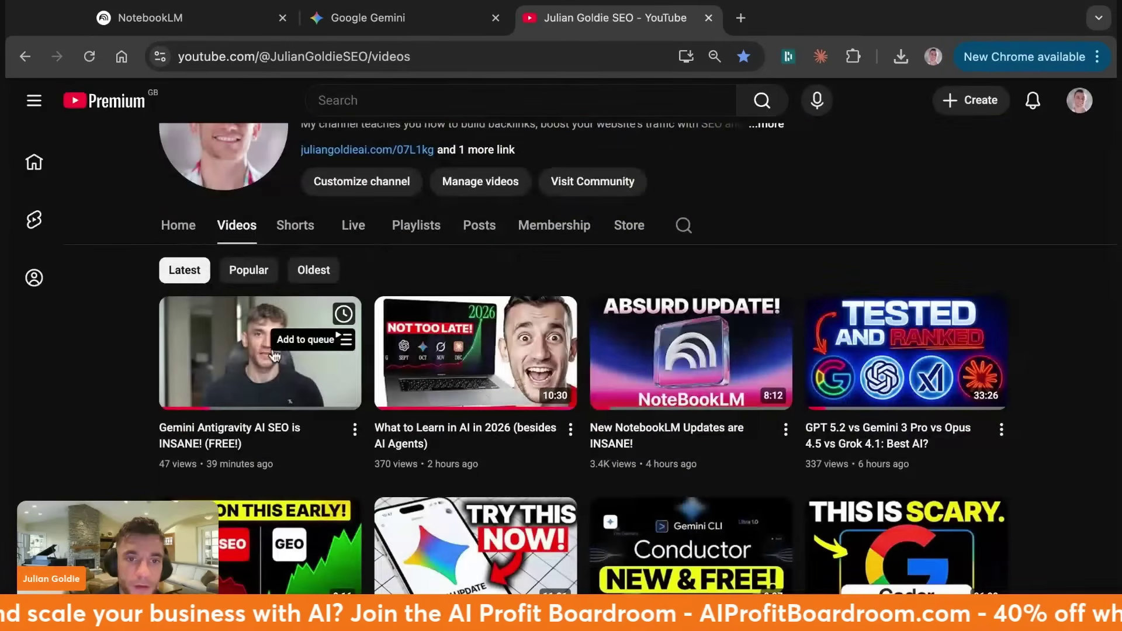
Copy the Gemini Antigravity AI SEO video URL and start a new NotebookLM notebook
{"action": "left_click", "coordinate": [246, 375]}
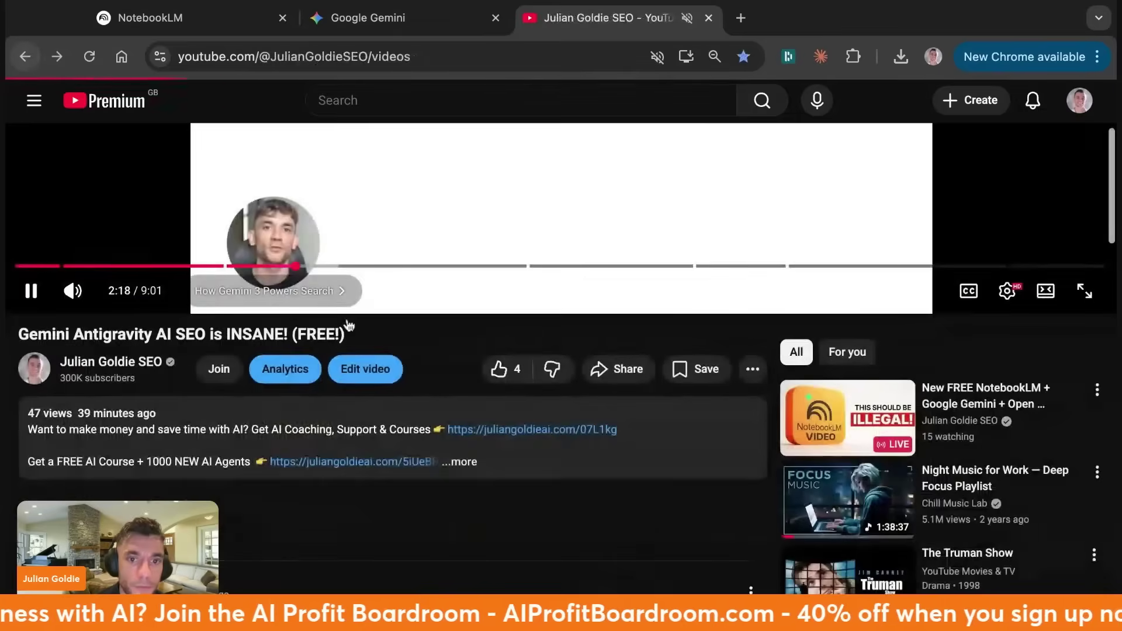
{"action": "left_click", "coordinate": [25, 56]}
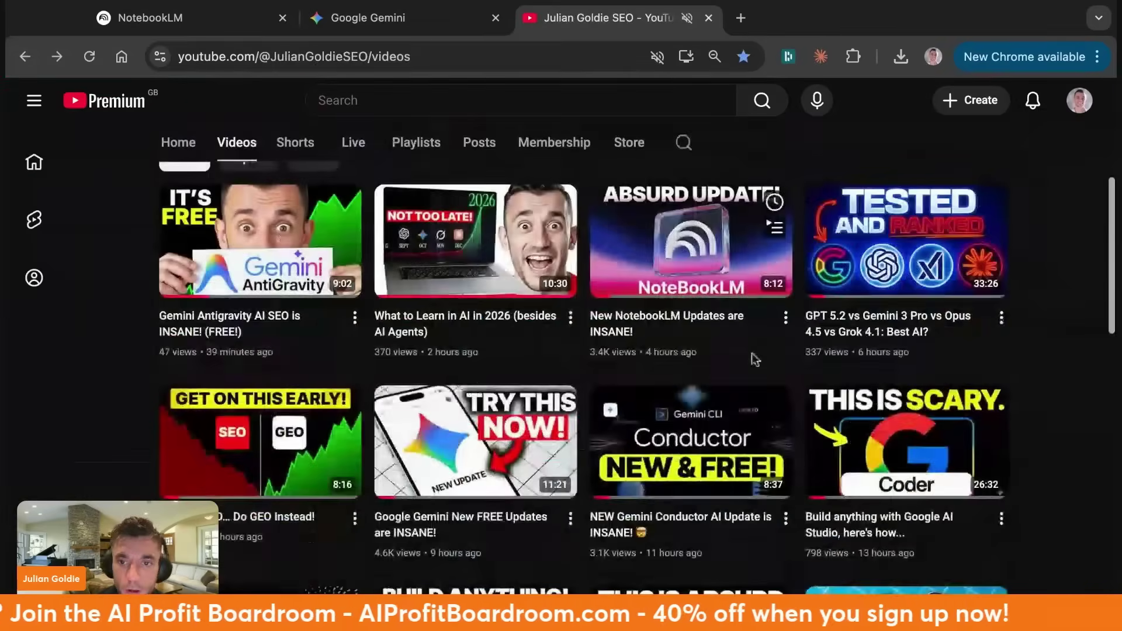
{"action": "scroll", "coordinate": [693, 474], "scroll_direction": "down", "scroll_amount": 3}
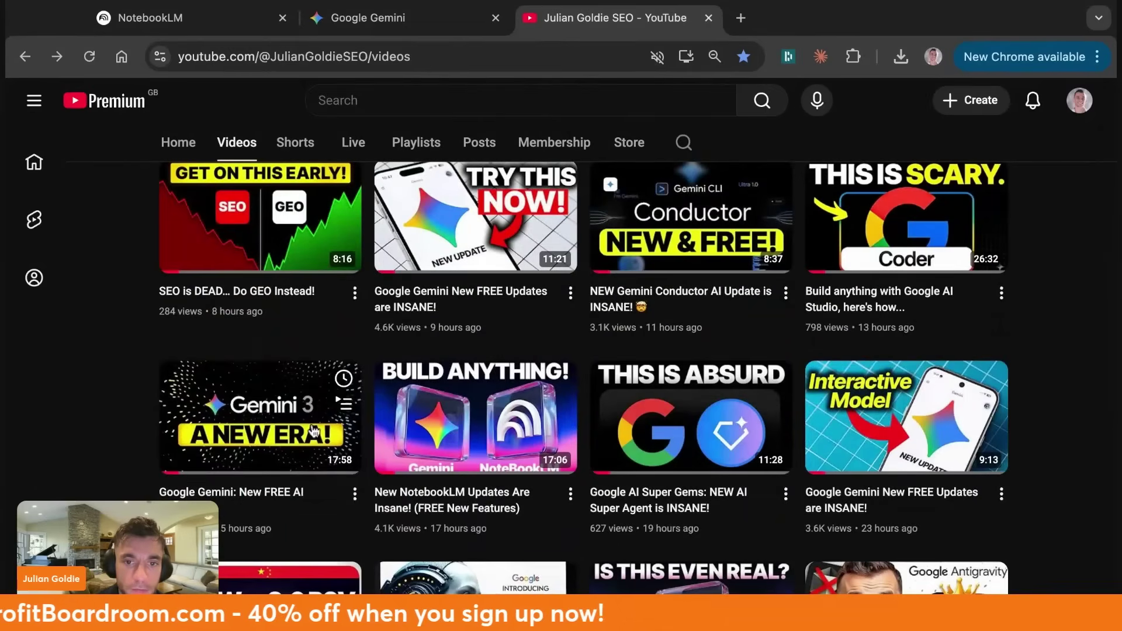
{"action": "key", "text": "alt+Right"}
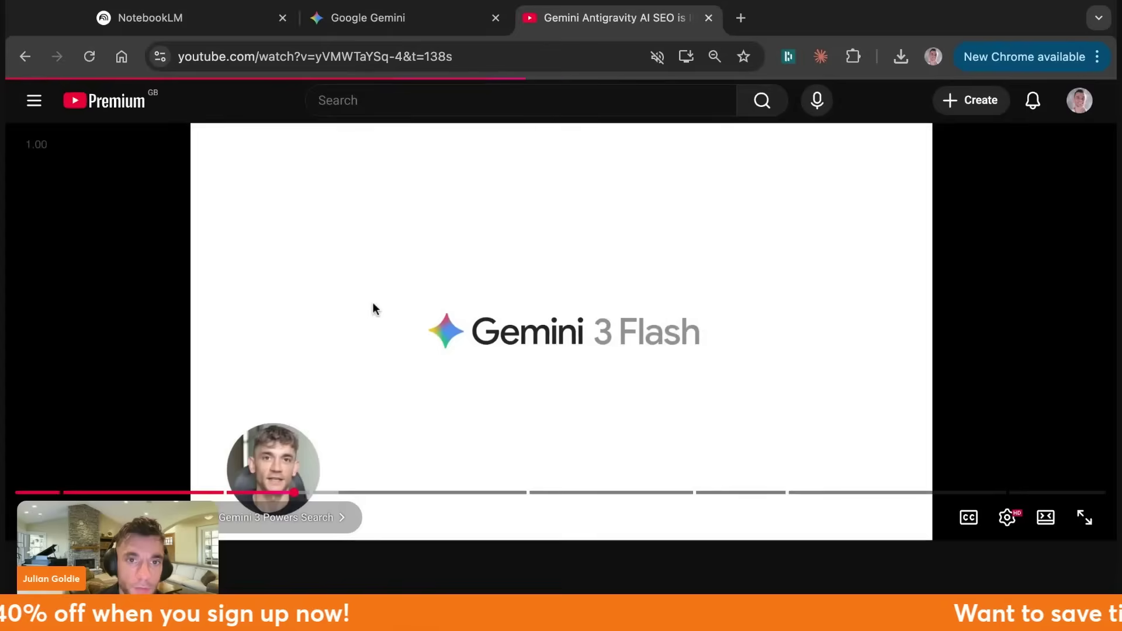
{"action": "right_click", "coordinate": [373, 308]}
{"action": "left_click", "coordinate": [463, 391]}
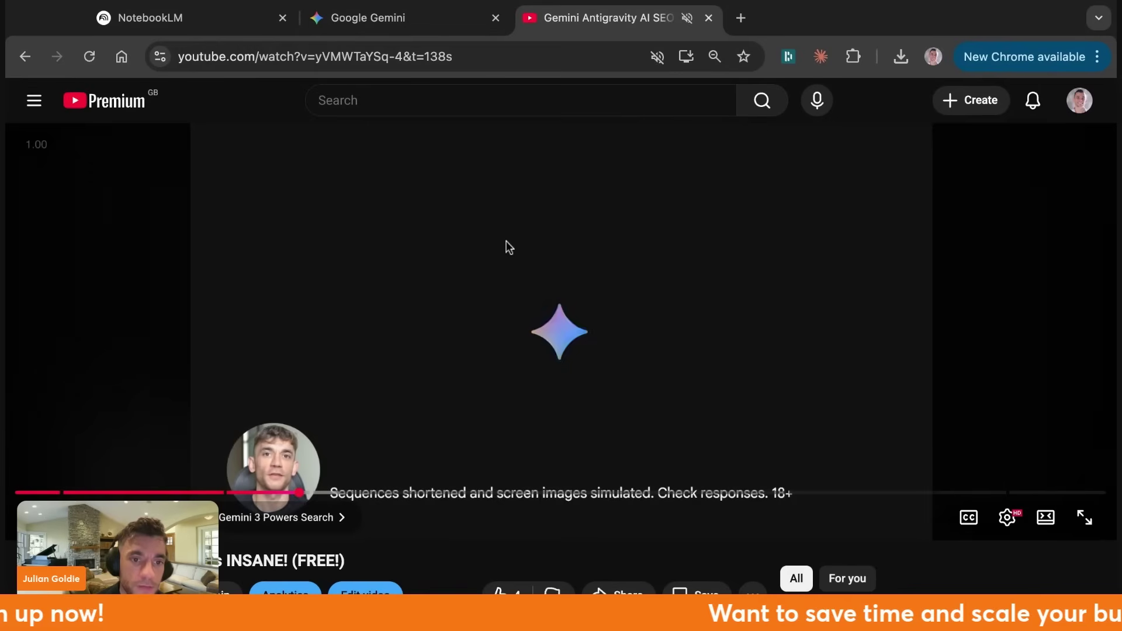
{"action": "left_click", "coordinate": [506, 247]}
{"action": "left_click", "coordinate": [176, 17]}
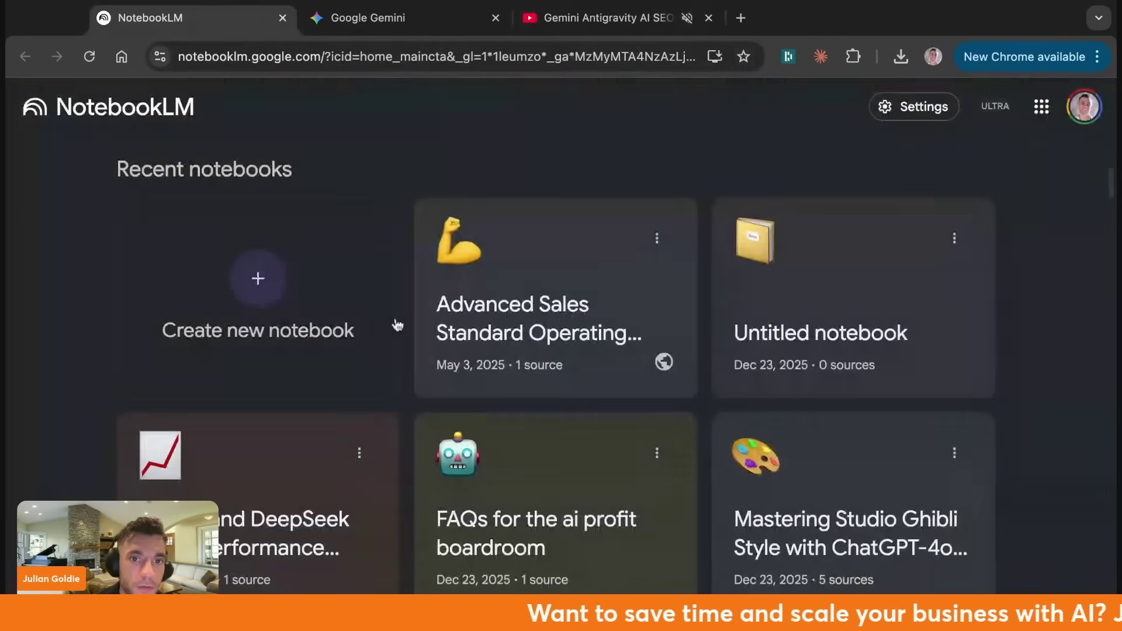
{"action": "left_click", "coordinate": [263, 278]}
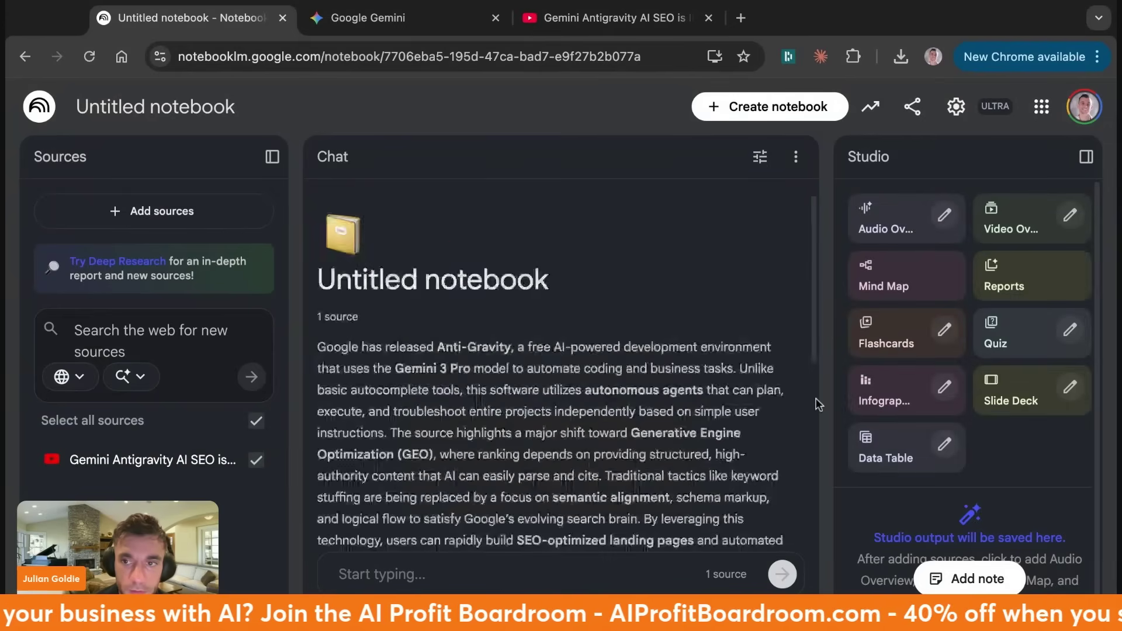
Attach the Google Anti-Gravity notebook to a Gemini prompt
{"action": "left_click", "coordinate": [351, 20]}
{"action": "left_click", "coordinate": [281, 377]}
{"action": "left_click", "coordinate": [331, 570]}
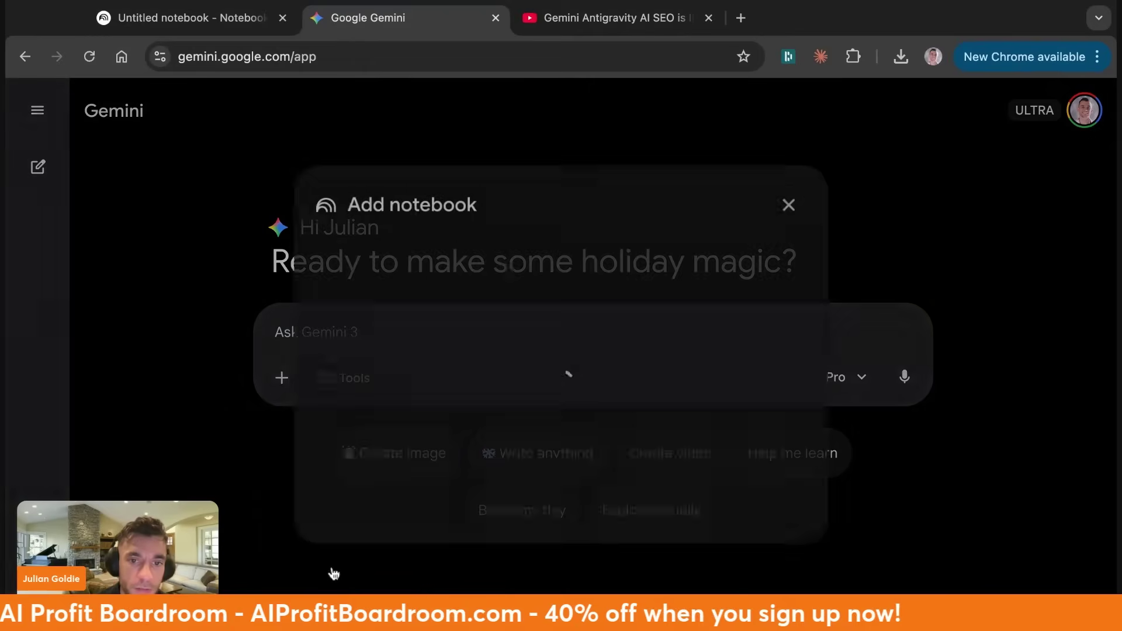
{"action": "left_click", "coordinate": [450, 271]}
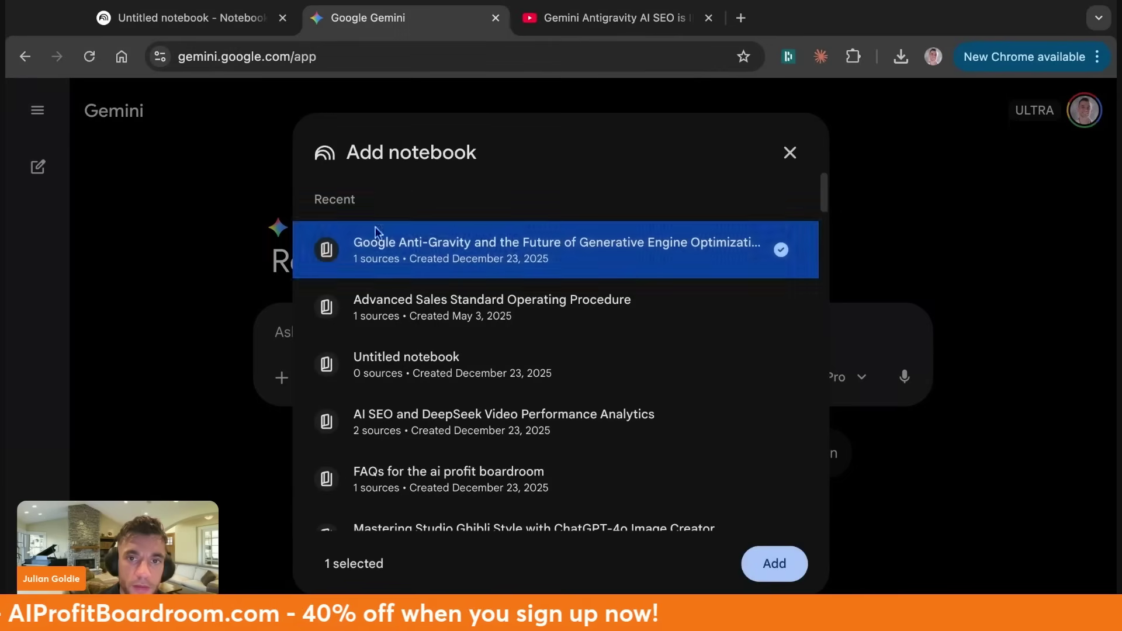
{"action": "left_click", "coordinate": [775, 564]}
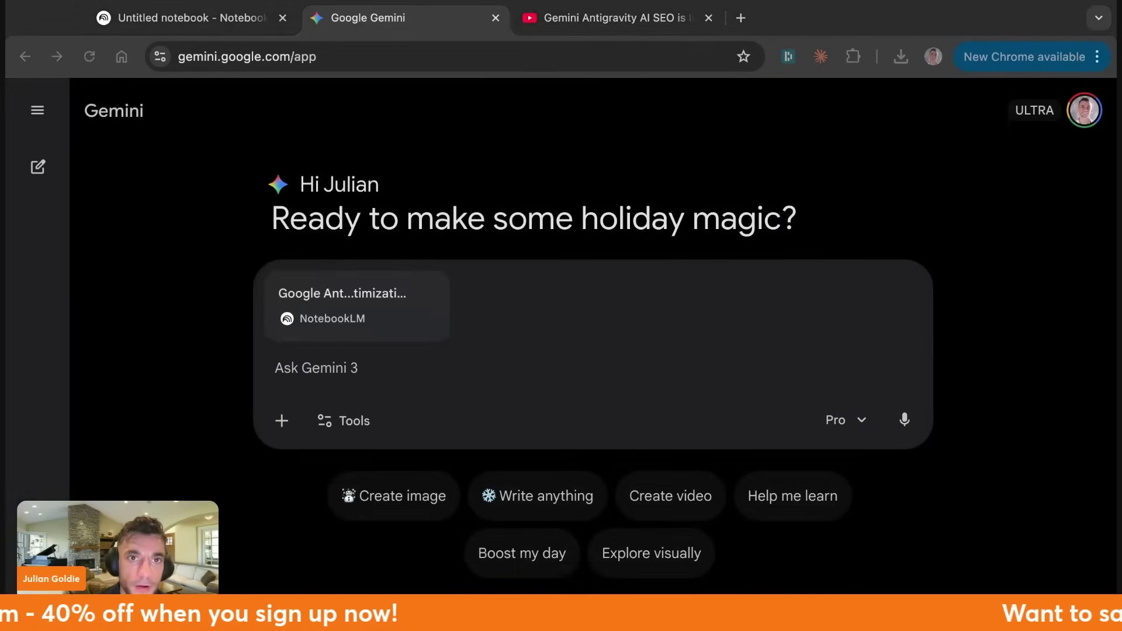
Turn on Canvas and send the landing-page request about NotebookLM for AI SEO
{"action": "left_click", "coordinate": [355, 419]}
{"action": "left_click", "coordinate": [395, 408]}
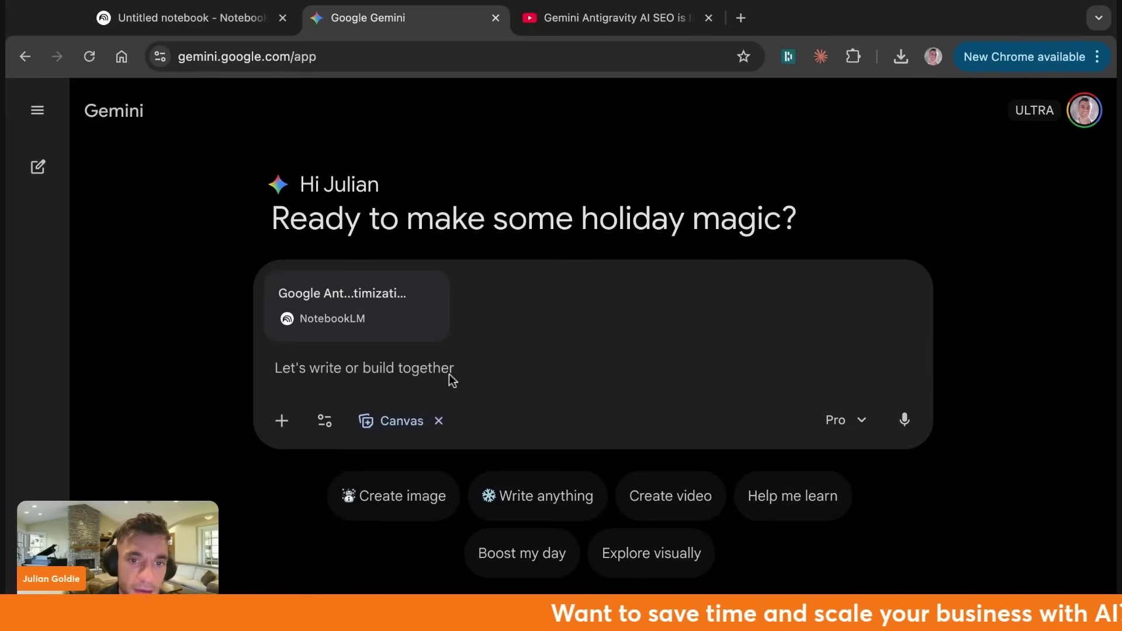
{"action": "type", "text": "create a beautifully designed "}
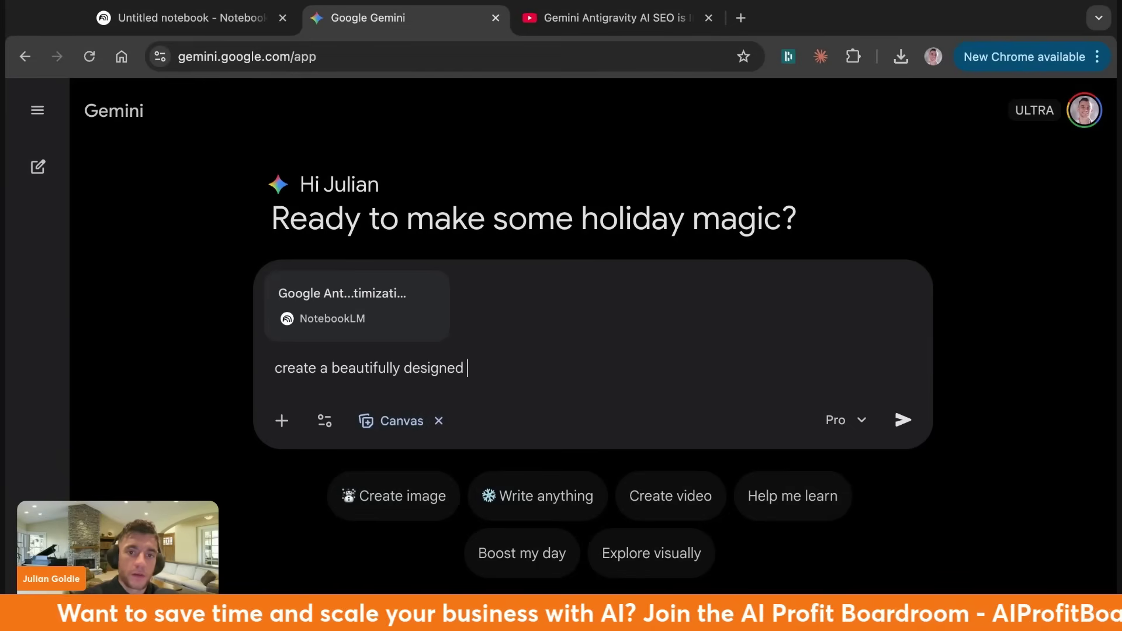
{"action": "type", "text": "landing page showing me t"}
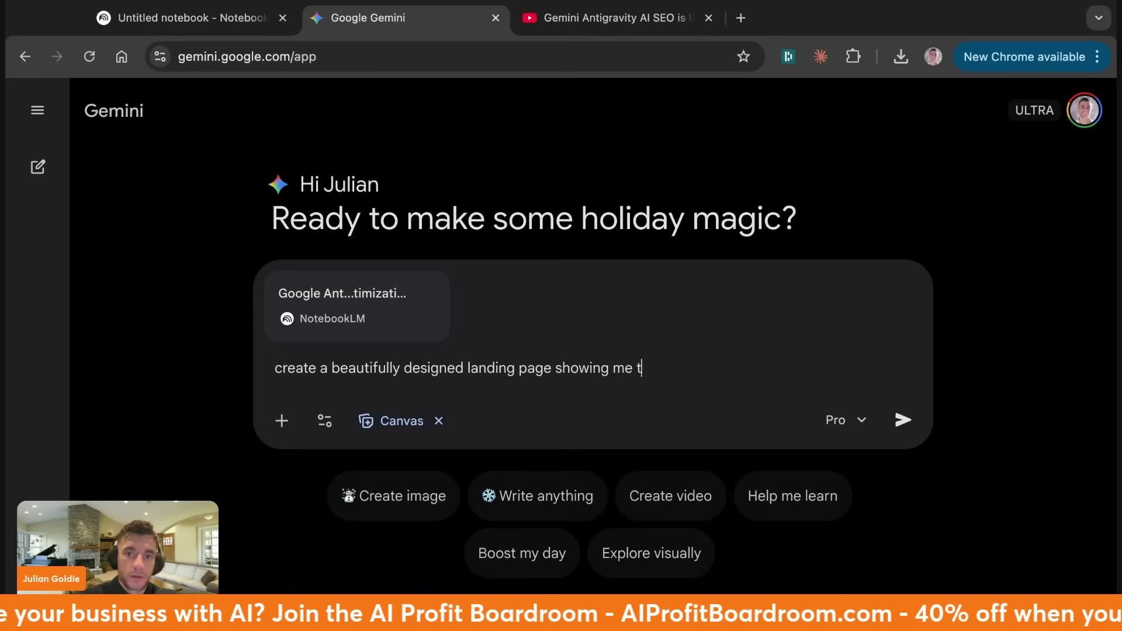
{"action": "type", "text": "he best ways to use notebooklm for ai s"}
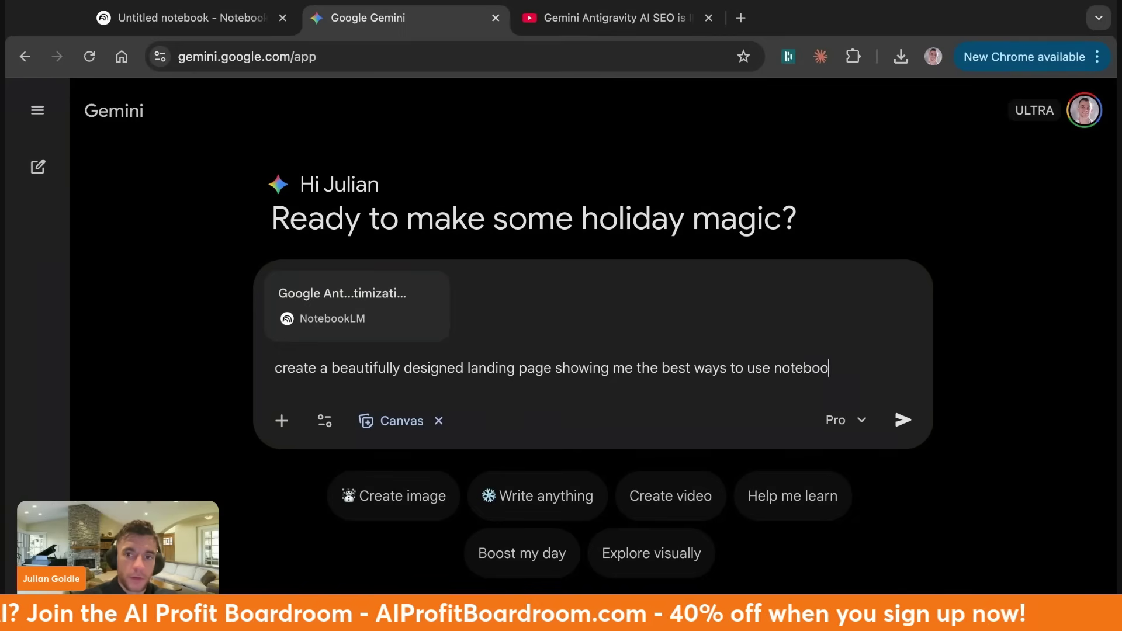
{"action": "type", "text": "eo"}
{"action": "key", "text": "Return"}
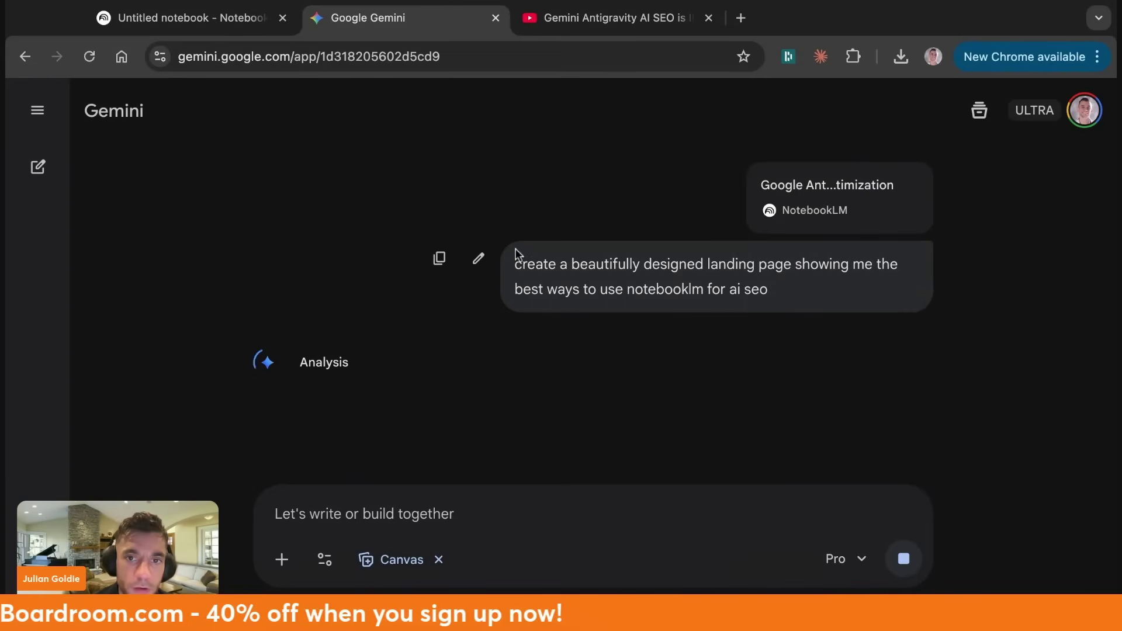
Select and deselect the sent prompt while Canvas writes the landing page HTML
{"action": "left_click_drag", "start_coordinate": [515, 259], "coordinate": [797, 300]}
{"action": "key", "text": "super+Tab"}
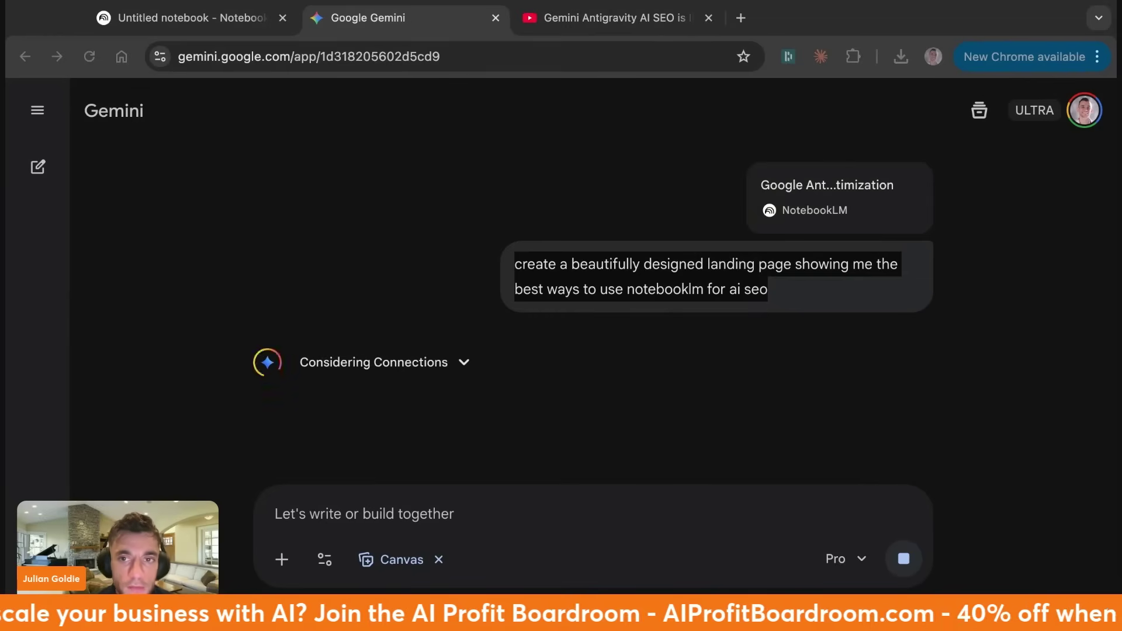
{"action": "left_click", "coordinate": [439, 257]}
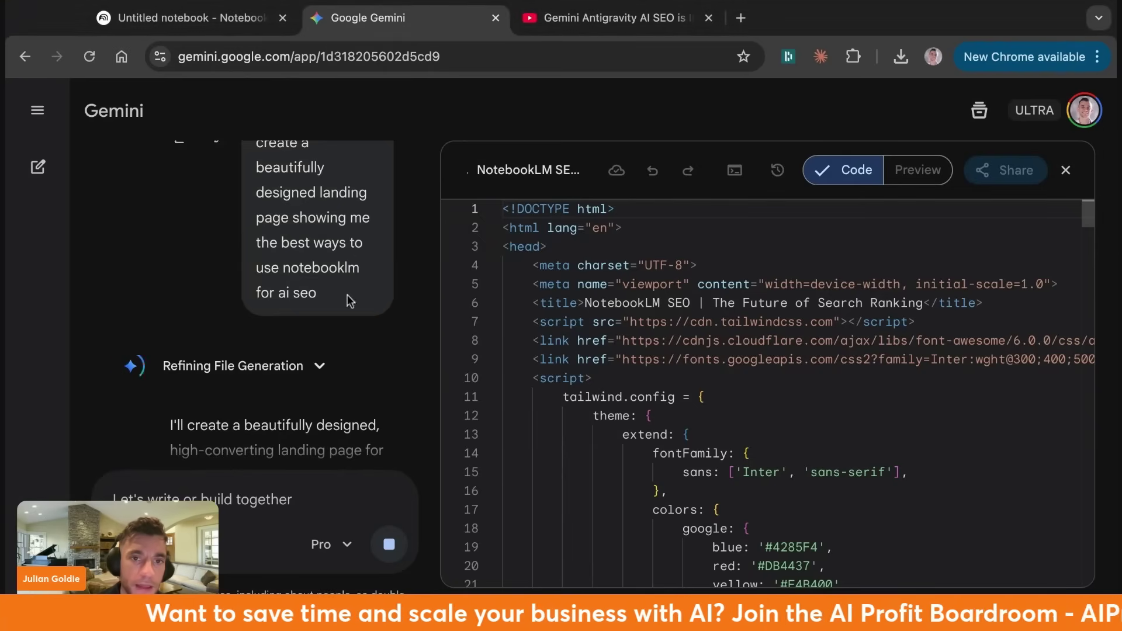
{"action": "scroll", "coordinate": [348, 300], "scroll_direction": "up", "scroll_amount": 2}
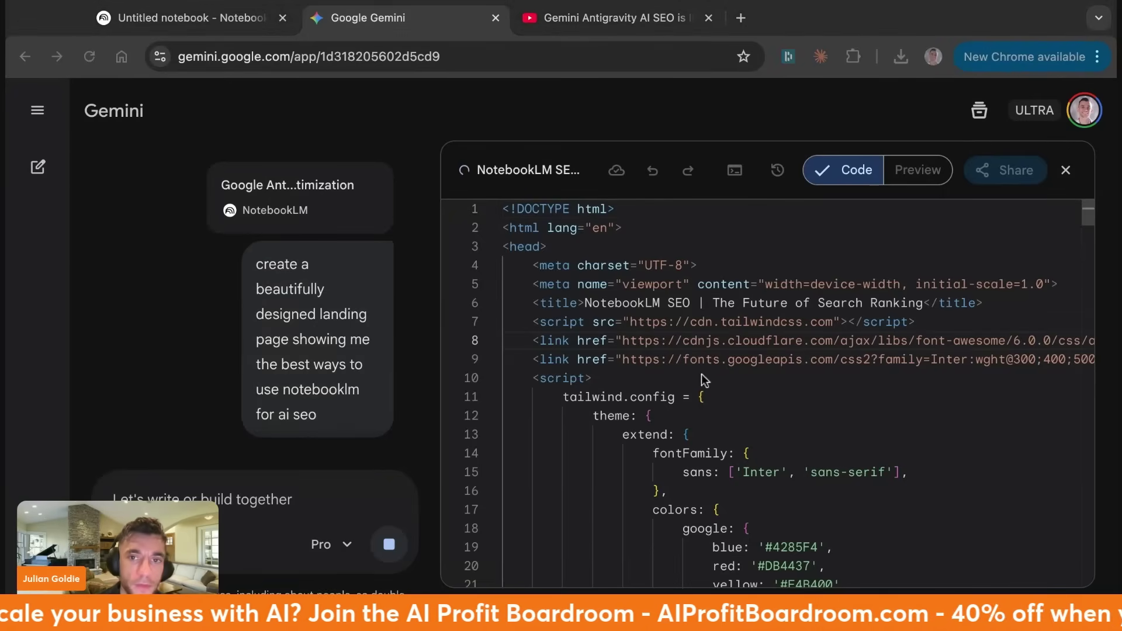
Glance at NotebookLM, then return to the rendered 'Turn Research Into Search Rankings' preview
{"action": "left_click", "coordinate": [197, 17]}
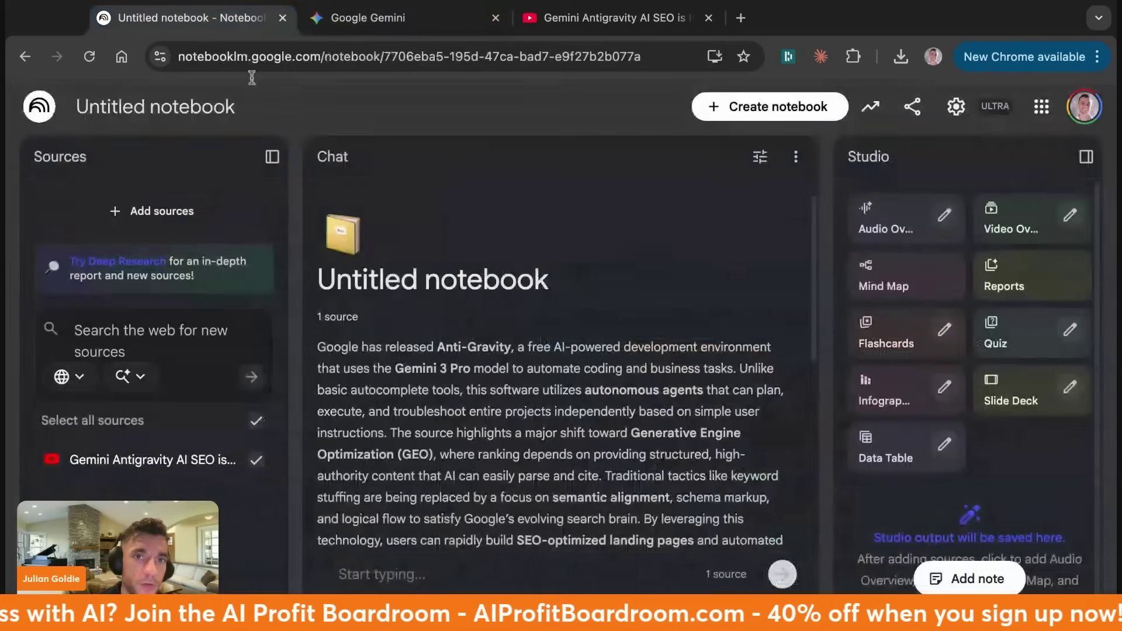
{"action": "left_click", "coordinate": [394, 16]}
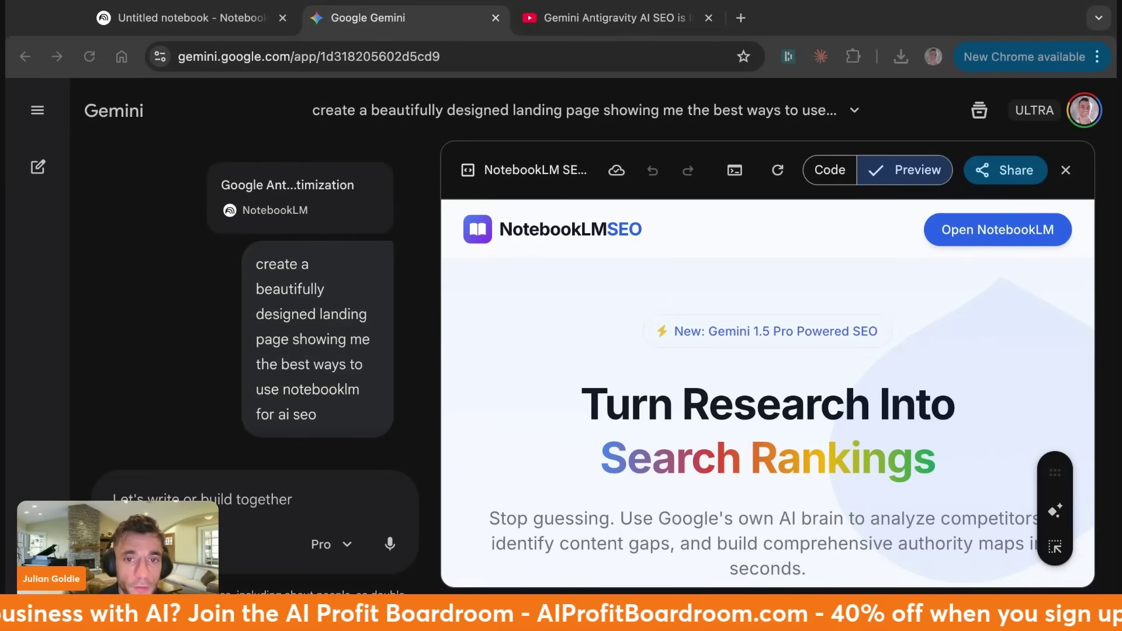
{"action": "scroll", "coordinate": [803, 404], "scroll_direction": "down", "scroll_amount": 3}
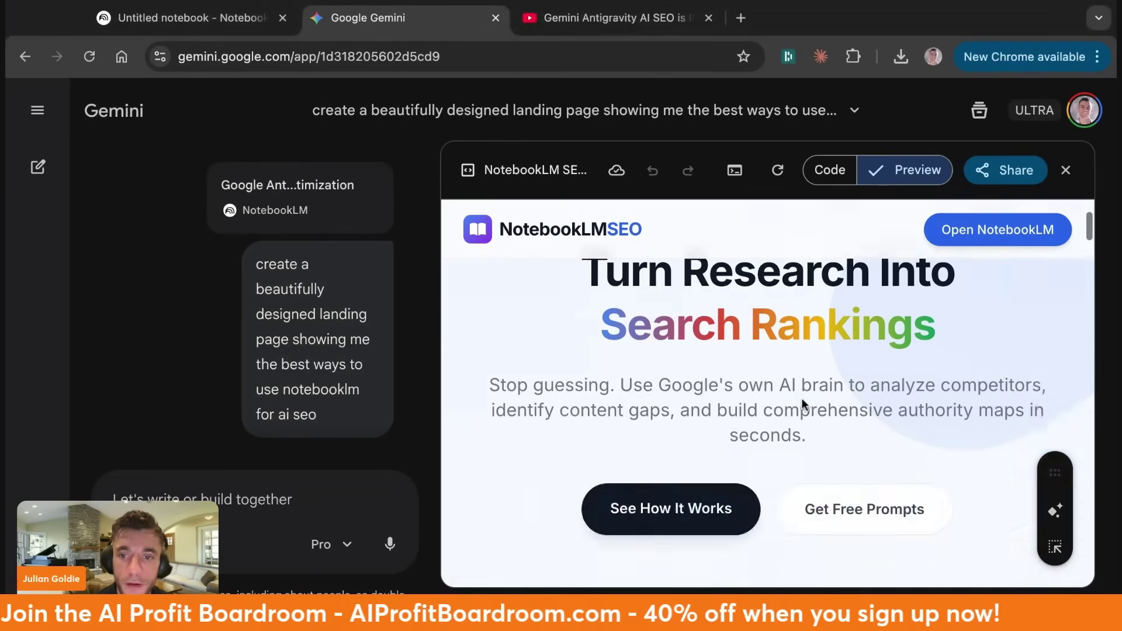
{"action": "scroll", "coordinate": [804, 404], "scroll_direction": "down", "scroll_amount": 4}
{"action": "scroll", "coordinate": [804, 404], "scroll_direction": "down", "scroll_amount": 3}
{"action": "scroll", "coordinate": [804, 405], "scroll_direction": "up", "scroll_amount": 1}
{"action": "scroll", "coordinate": [776, 574], "scroll_direction": "down", "scroll_amount": 3}
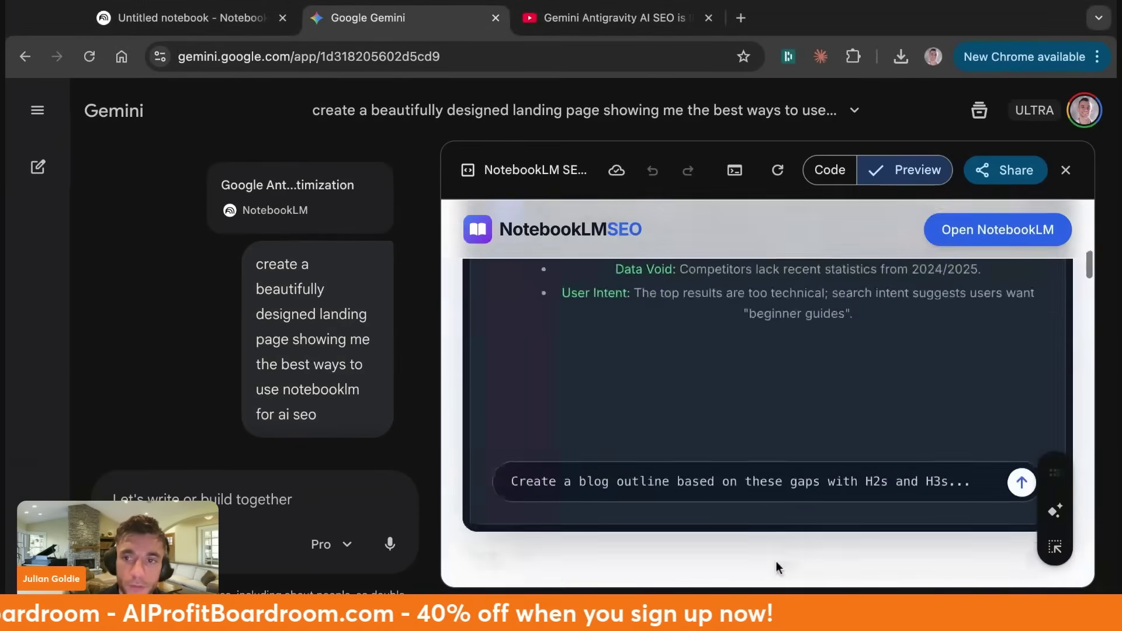
{"action": "scroll", "coordinate": [777, 573], "scroll_direction": "down", "scroll_amount": 4}
{"action": "scroll", "coordinate": [776, 574], "scroll_direction": "down", "scroll_amount": 4}
{"action": "scroll", "coordinate": [769, 404], "scroll_direction": "up", "scroll_amount": 5}
{"action": "scroll", "coordinate": [768, 404], "scroll_direction": "up", "scroll_amount": 1}
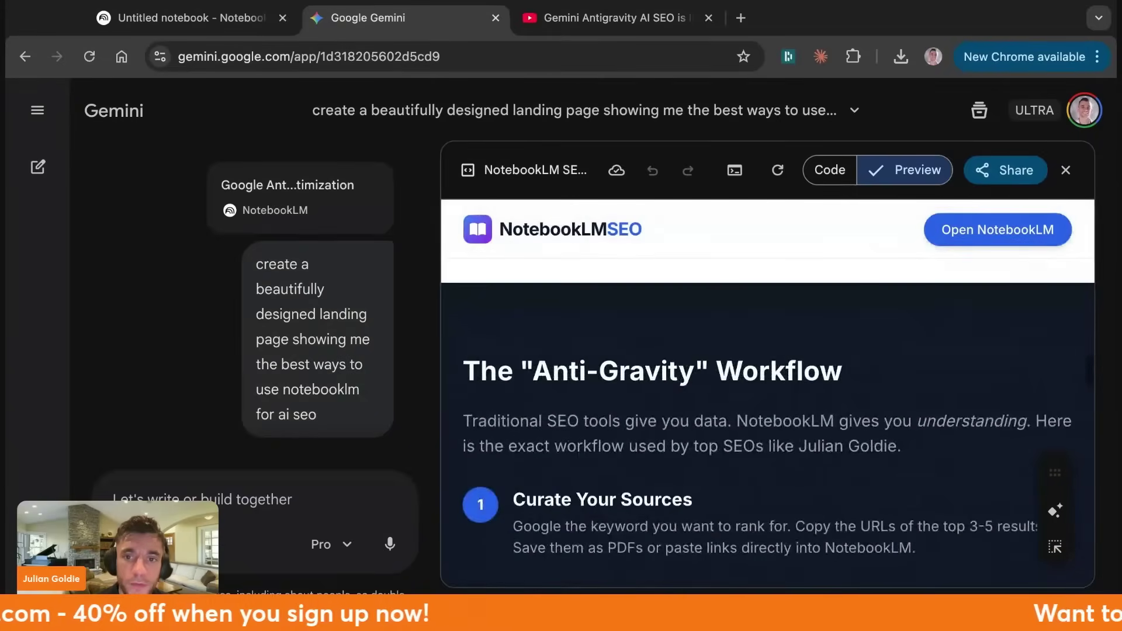
{"action": "scroll", "coordinate": [767, 405], "scroll_direction": "down", "scroll_amount": 5}
{"action": "scroll", "coordinate": [768, 405], "scroll_direction": "up", "scroll_amount": 8}
{"action": "scroll", "coordinate": [769, 404], "scroll_direction": "up", "scroll_amount": 5}
{"action": "scroll", "coordinate": [768, 404], "scroll_direction": "up", "scroll_amount": 5}
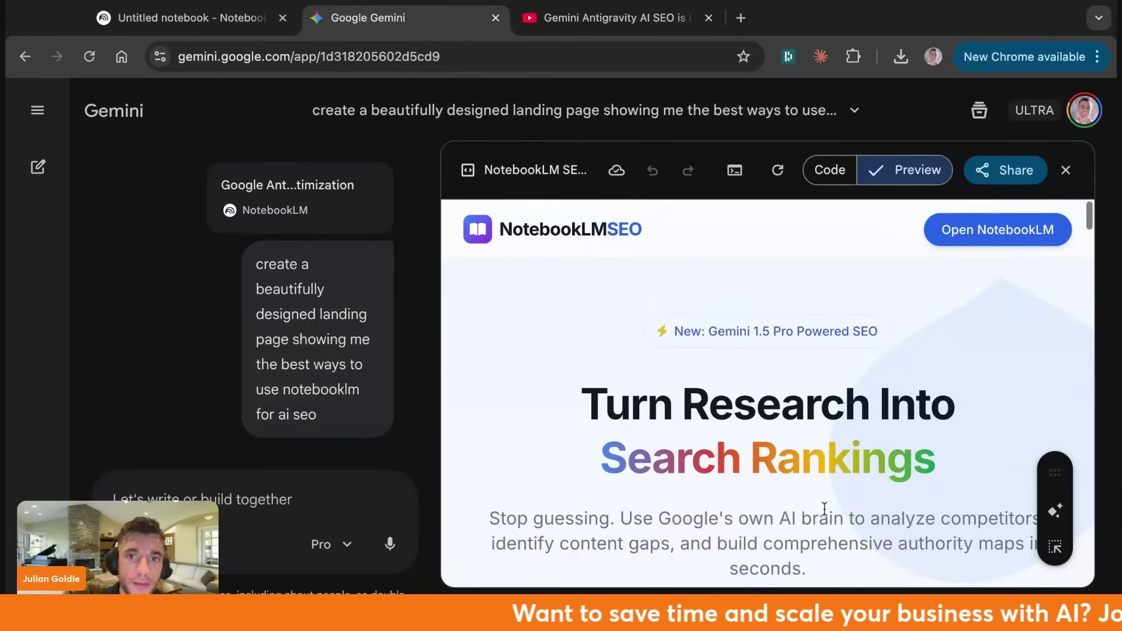
Start a new blank Gemini chat with New chat
{"action": "left_click", "coordinate": [38, 167]}
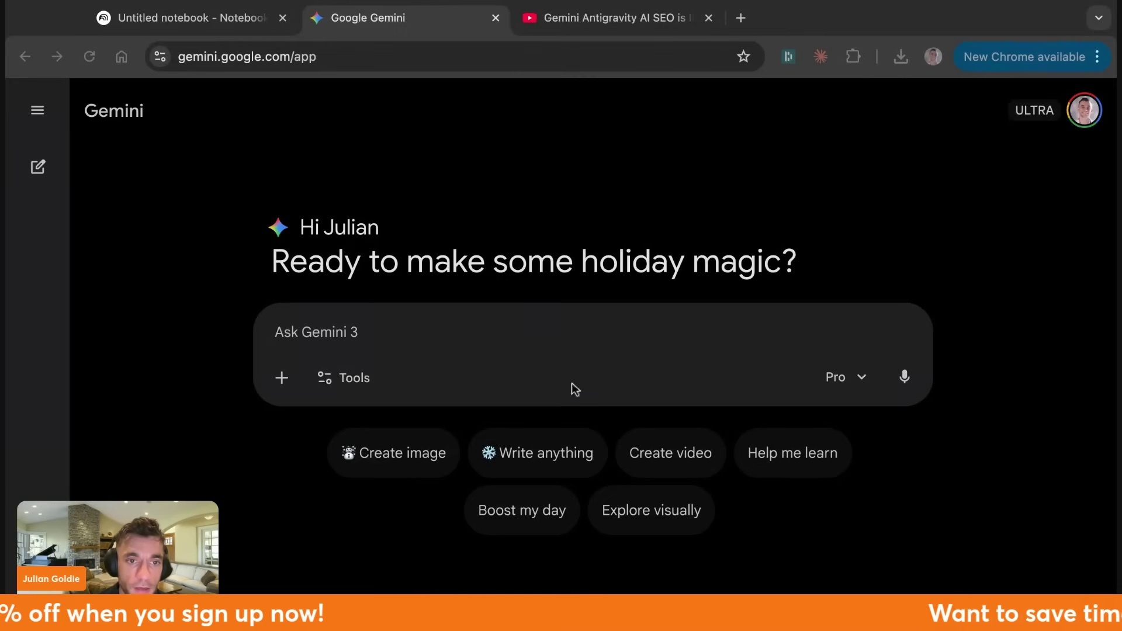
Turn on Canvas and bring up the NotebookLM notebook picker
{"action": "left_click", "coordinate": [346, 378]}
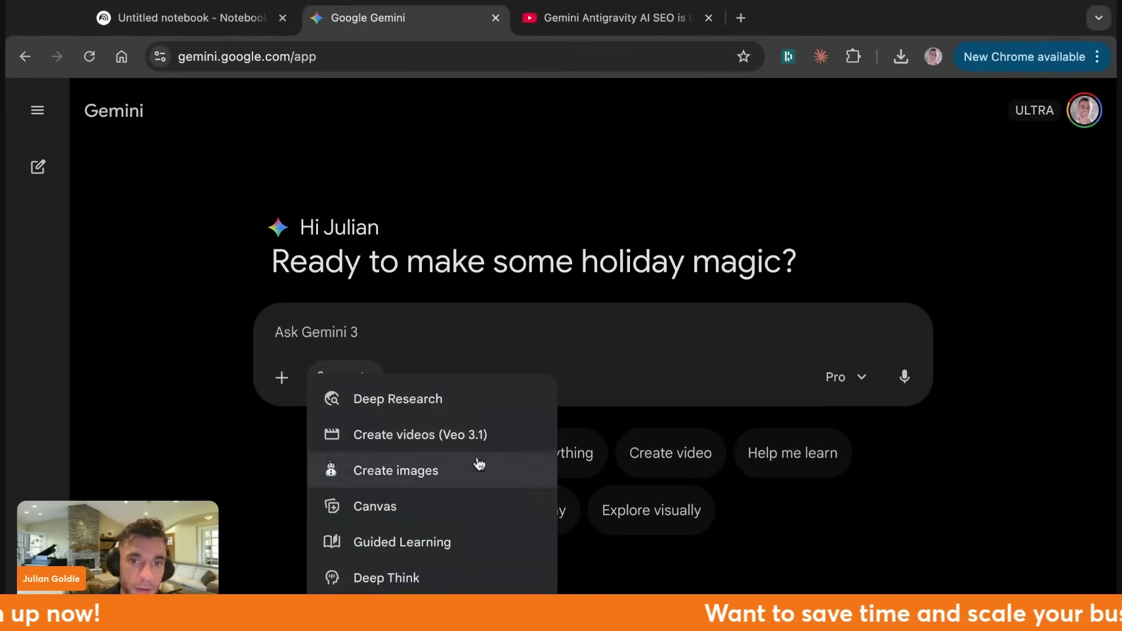
{"action": "left_click", "coordinate": [372, 507]}
{"action": "left_click", "coordinate": [283, 378]}
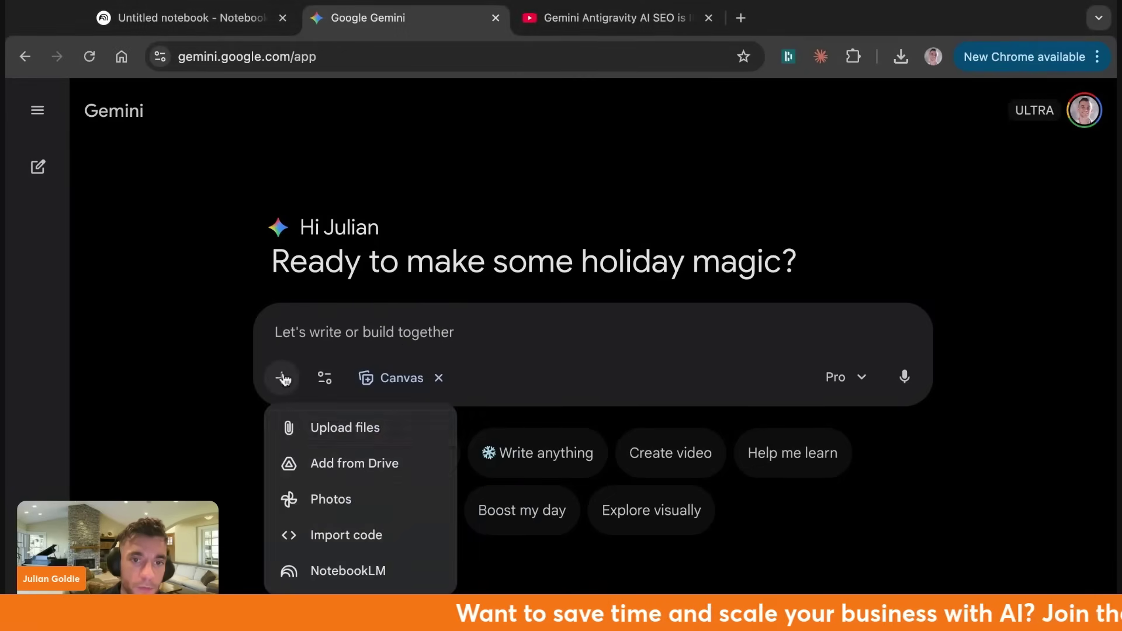
{"action": "left_click", "coordinate": [326, 571]}
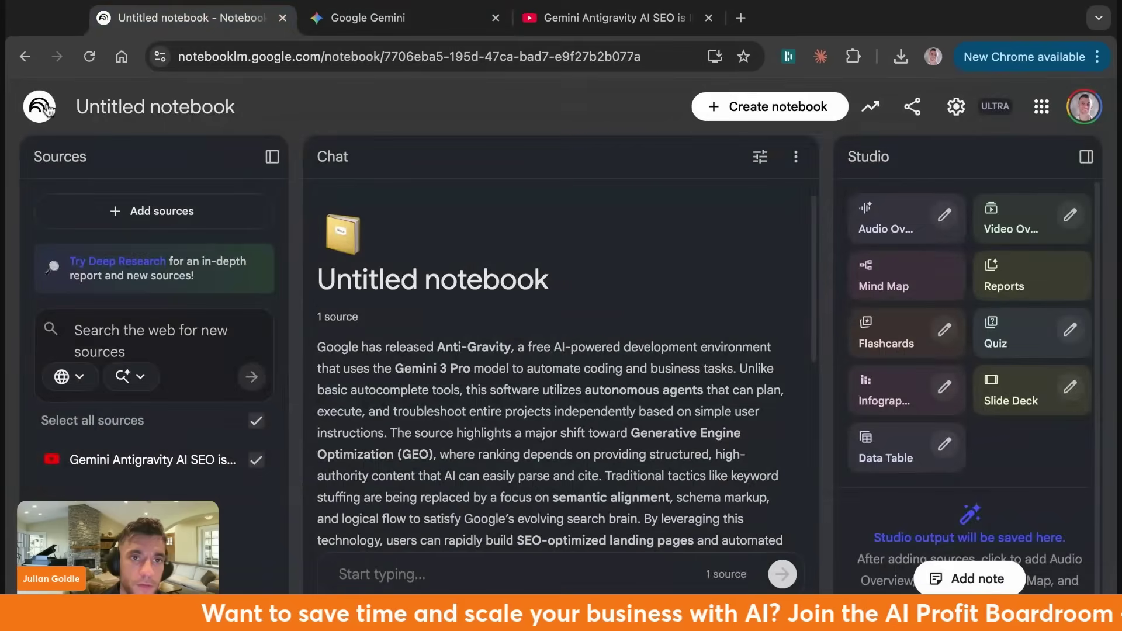
Check a notebook's options on NotebookLM home, then return to Gemini's picker
{"action": "left_click", "coordinate": [44, 107]}
{"action": "scroll", "coordinate": [564, 520], "scroll_direction": "down", "scroll_amount": 2}
{"action": "scroll", "coordinate": [564, 520], "scroll_direction": "down", "scroll_amount": 5}
{"action": "scroll", "coordinate": [564, 526], "scroll_direction": "down", "scroll_amount": 5}
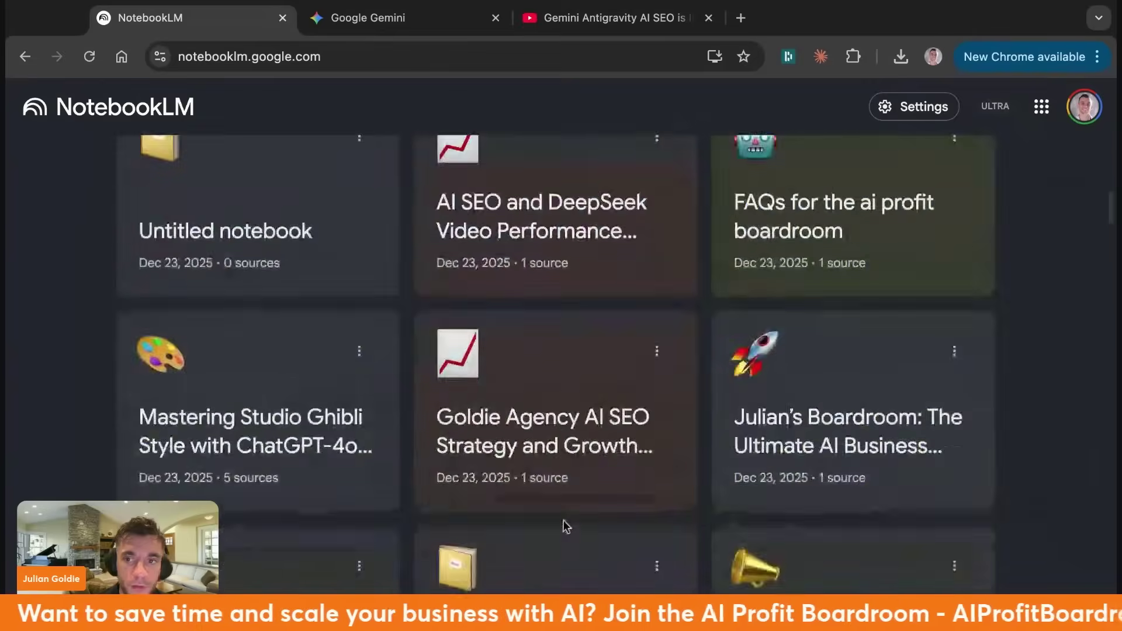
{"action": "scroll", "coordinate": [564, 527], "scroll_direction": "down", "scroll_amount": 4}
{"action": "scroll", "coordinate": [789, 395], "scroll_direction": "up", "scroll_amount": 10}
{"action": "scroll", "coordinate": [939, 357], "scroll_direction": "down", "scroll_amount": 2}
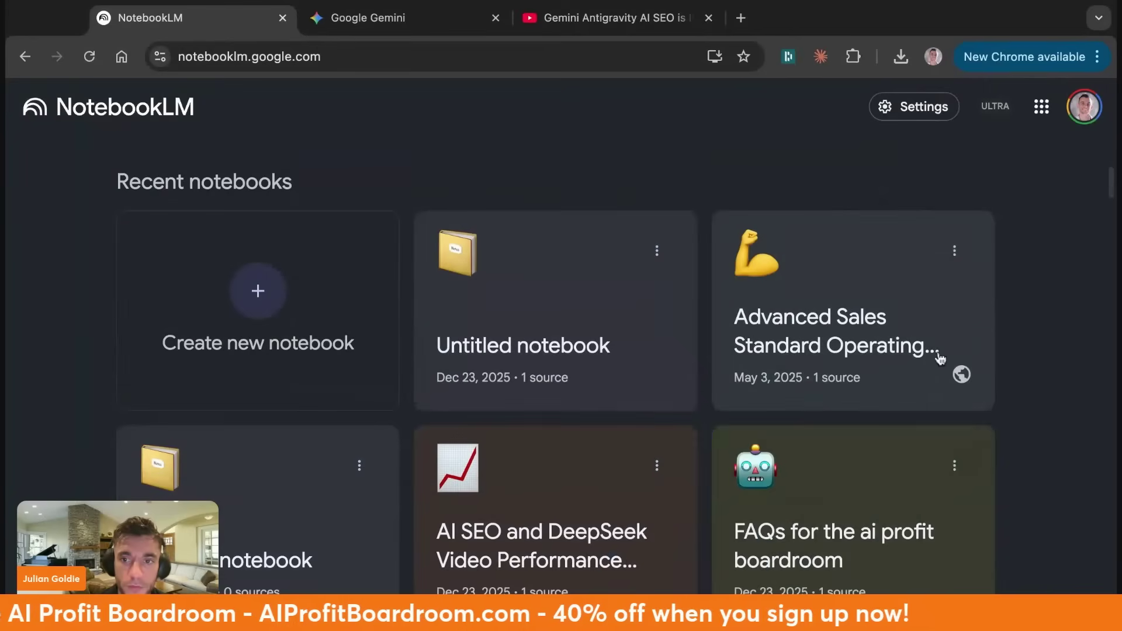
{"action": "left_click", "coordinate": [954, 250]}
{"action": "left_click", "coordinate": [915, 283]}
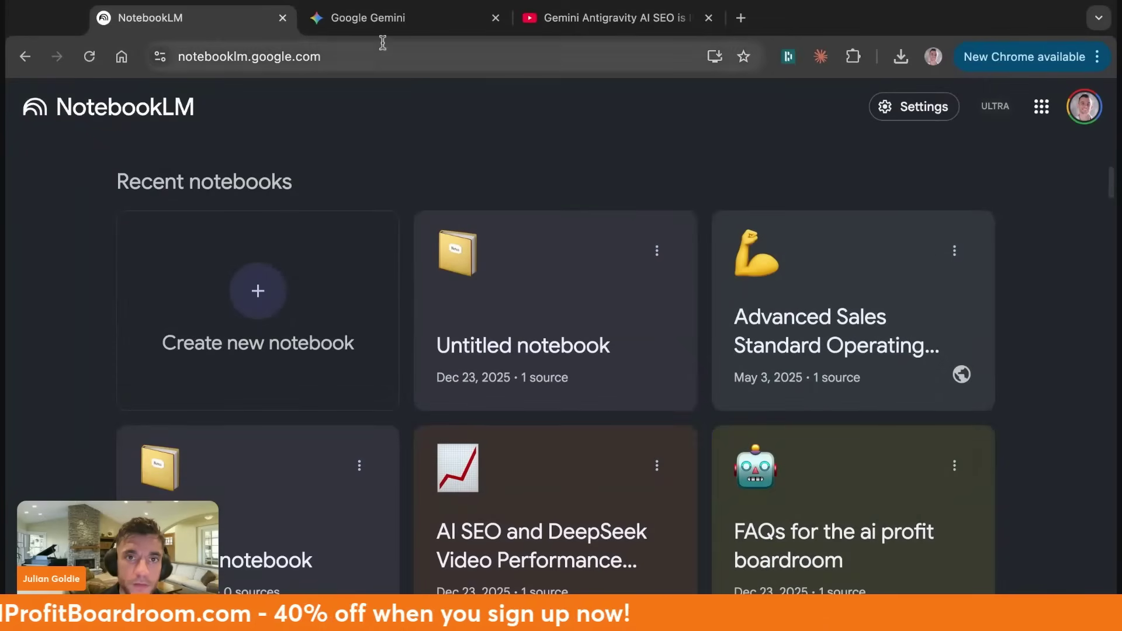
{"action": "left_click", "coordinate": [383, 18]}
Attach the Advanced Sales Standard Operating Procedure notebook and send the SEO agency landing-page prompt
{"action": "left_click", "coordinate": [438, 311]}
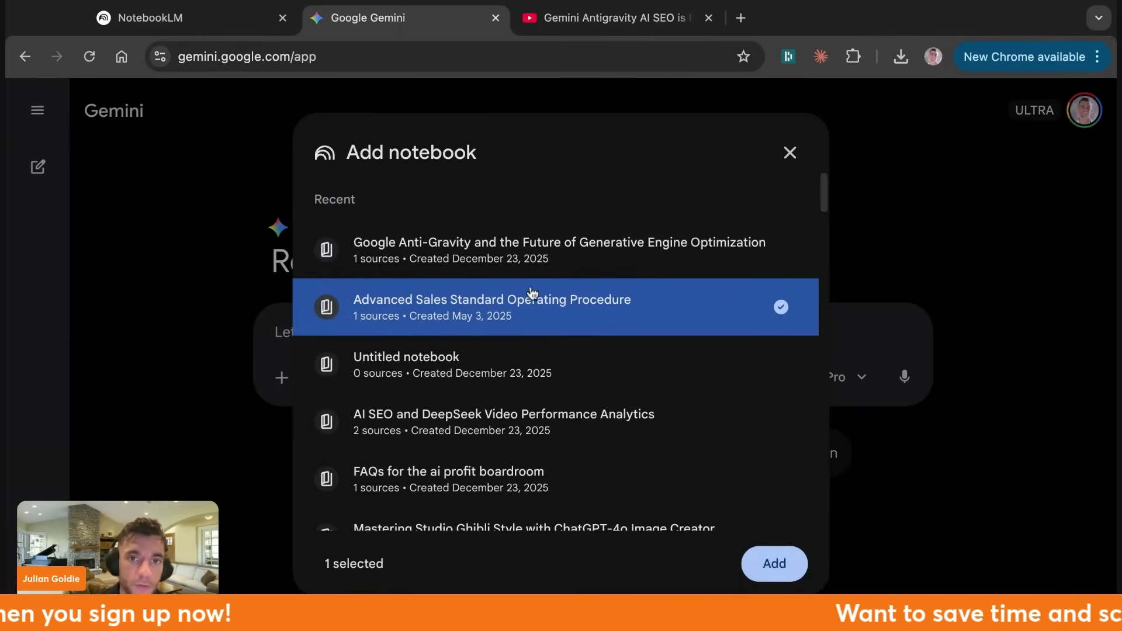
{"action": "left_click", "coordinate": [781, 564]}
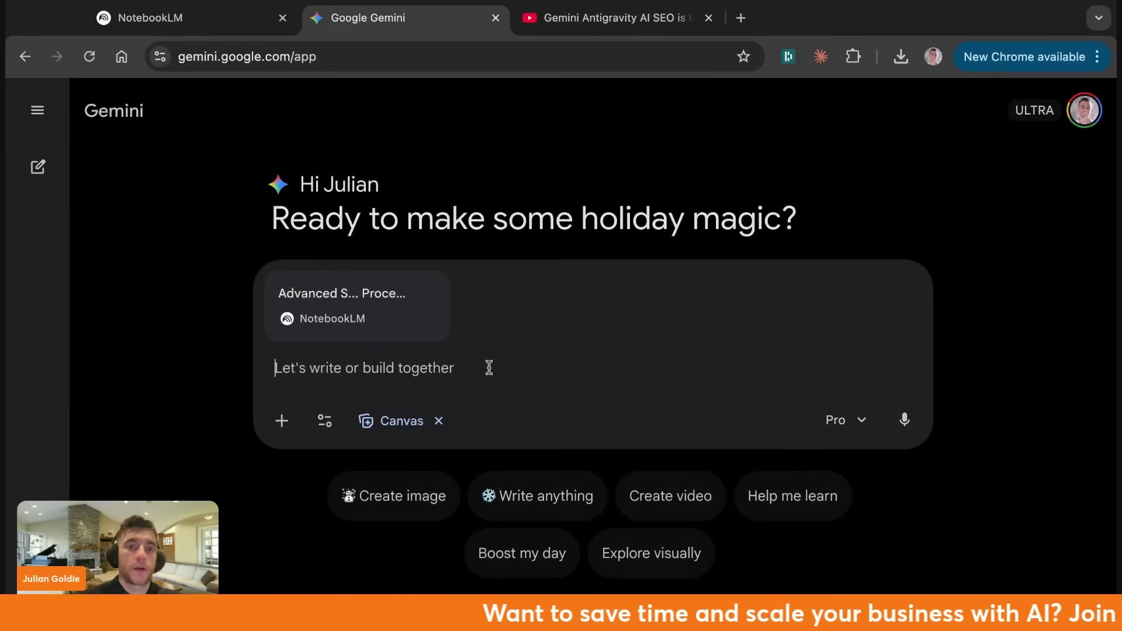
{"action": "type", "text": "based"}
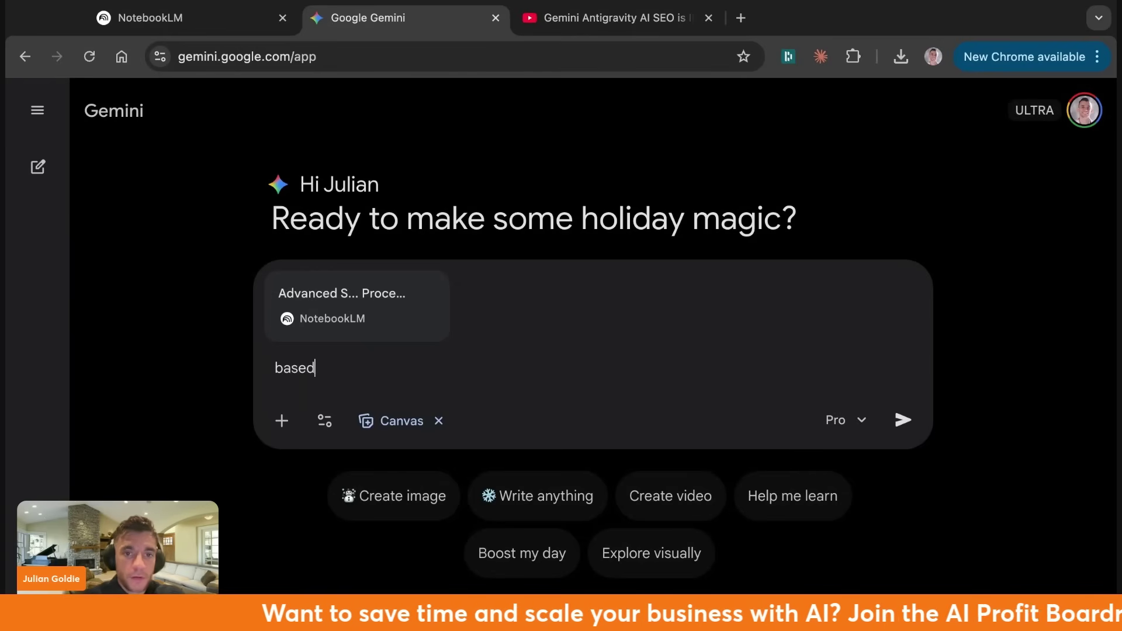
{"action": "type", "text": " on thie attached notebo"}
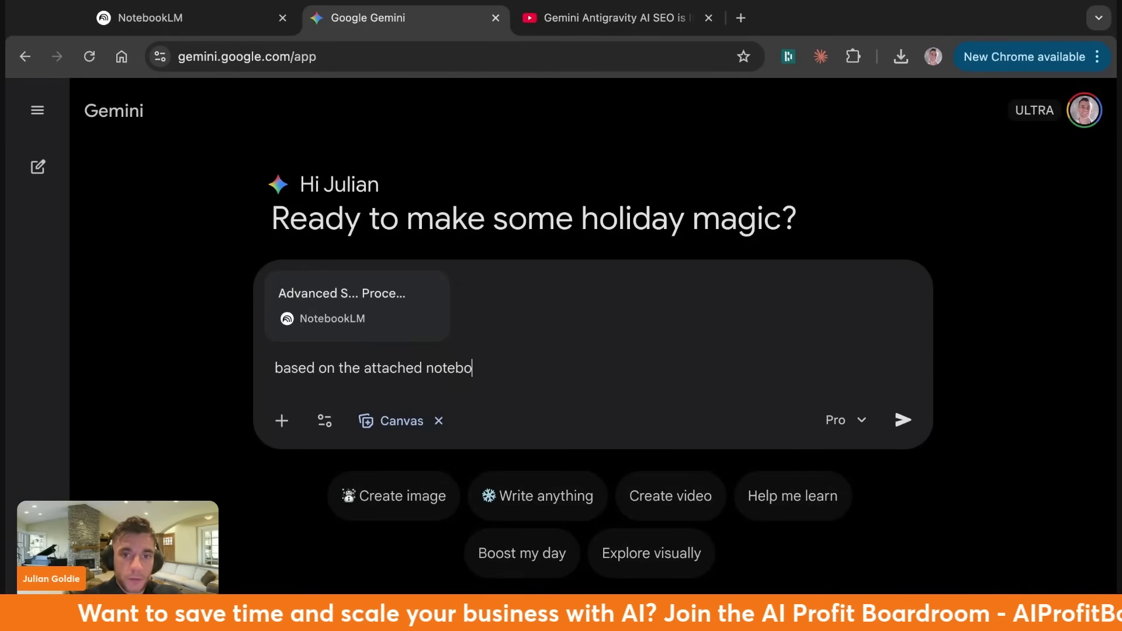
{"action": "type", "text": "ok, create a landing page for seo"}
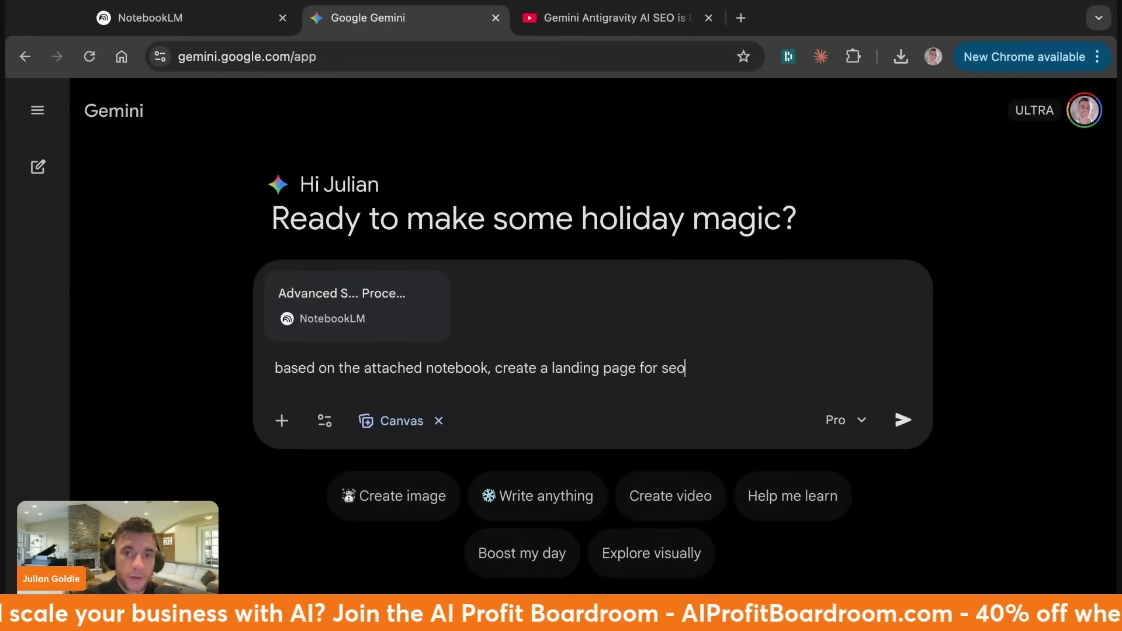
{"action": "key", "text": "BackSpace"}
{"action": "key", "text": "BackSpace"}
{"action": "key", "text": "BackSpace"}
{"action": "type", "text": "my seo agency's services"}
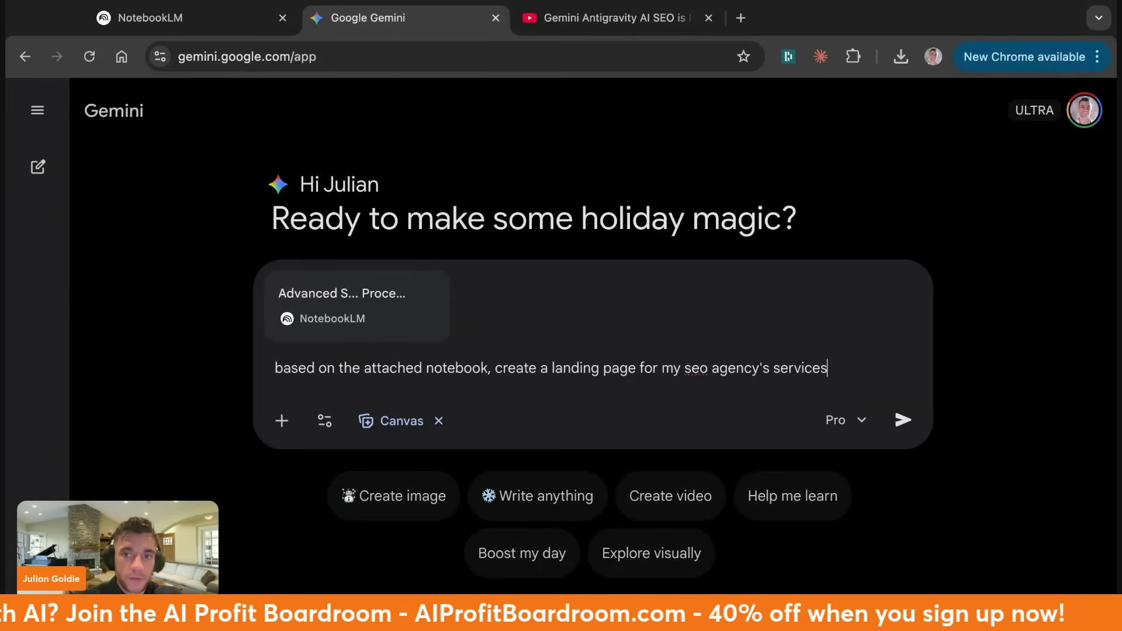
{"action": "key", "text": "Return"}
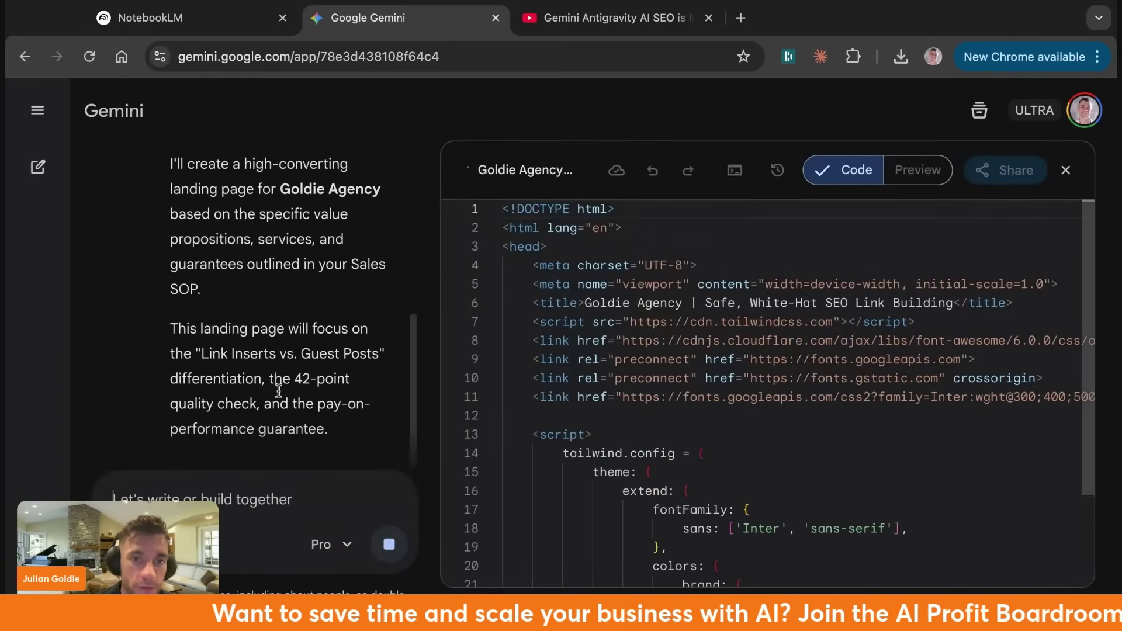
{"action": "scroll", "coordinate": [279, 392], "scroll_direction": "up", "scroll_amount": 5}
{"action": "scroll", "coordinate": [357, 223], "scroll_direction": "up", "scroll_amount": 3}
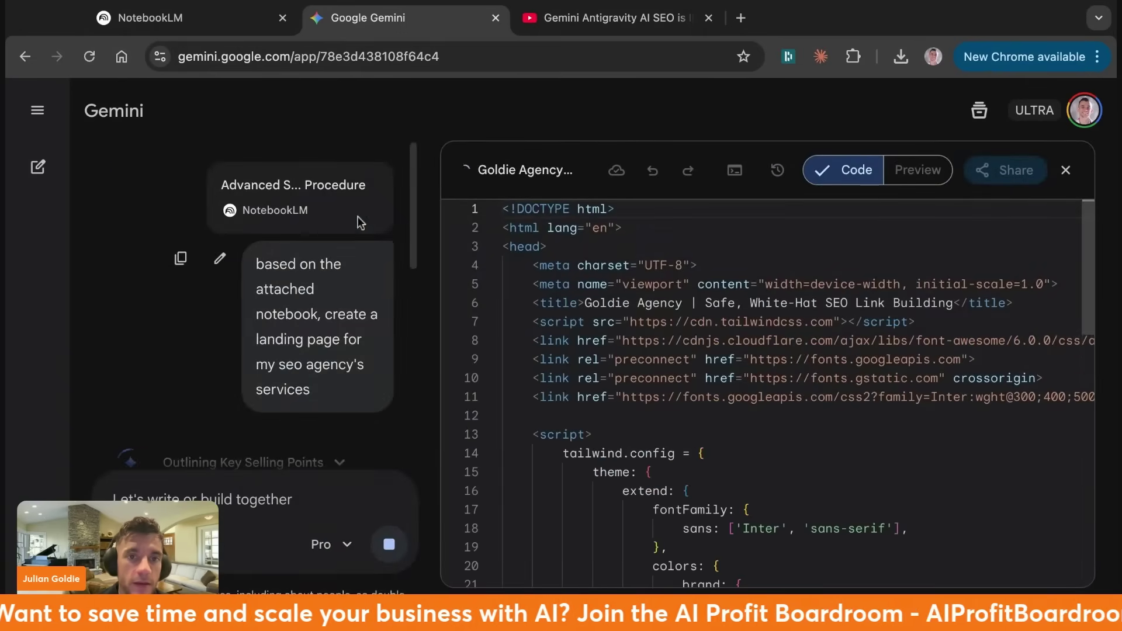
{"action": "scroll", "coordinate": [302, 280], "scroll_direction": "down", "scroll_amount": 3}
{"action": "scroll", "coordinate": [307, 364], "scroll_direction": "down", "scroll_amount": 2}
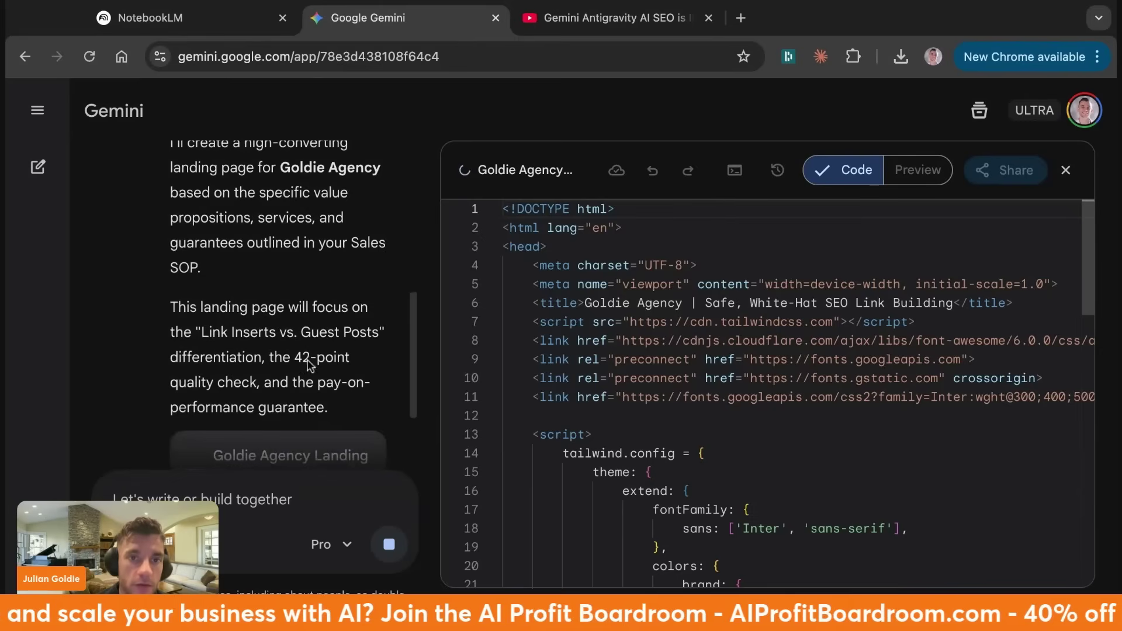
{"action": "scroll", "coordinate": [307, 365], "scroll_direction": "down", "scroll_amount": 2}
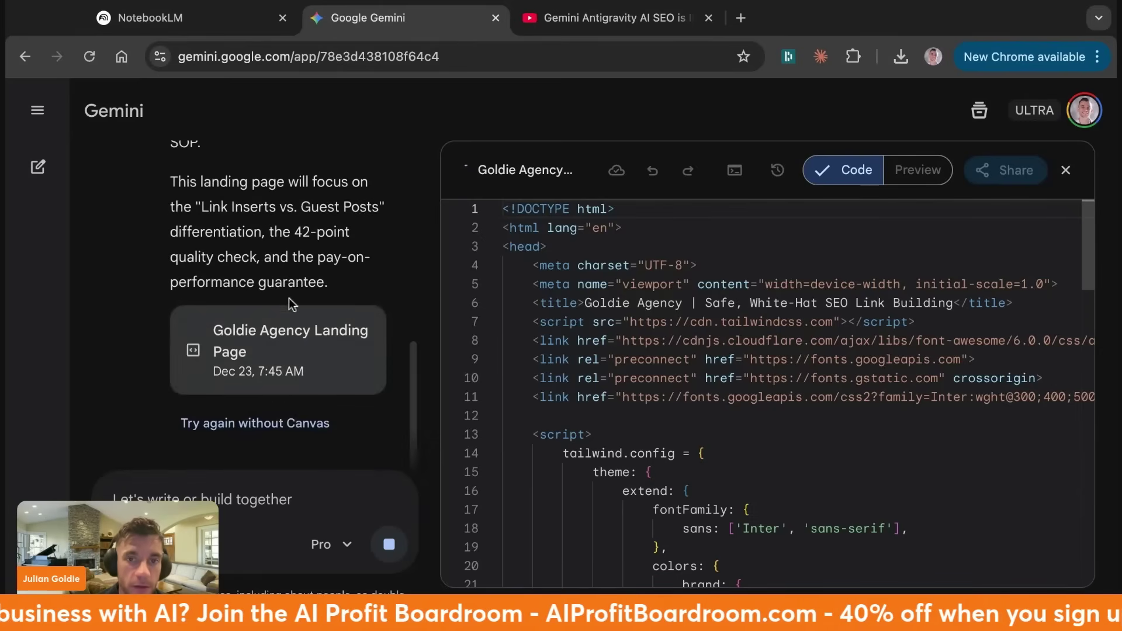
{"action": "scroll", "coordinate": [288, 299], "scroll_direction": "up", "scroll_amount": 2}
{"action": "scroll", "coordinate": [383, 424], "scroll_direction": "up", "scroll_amount": 2}
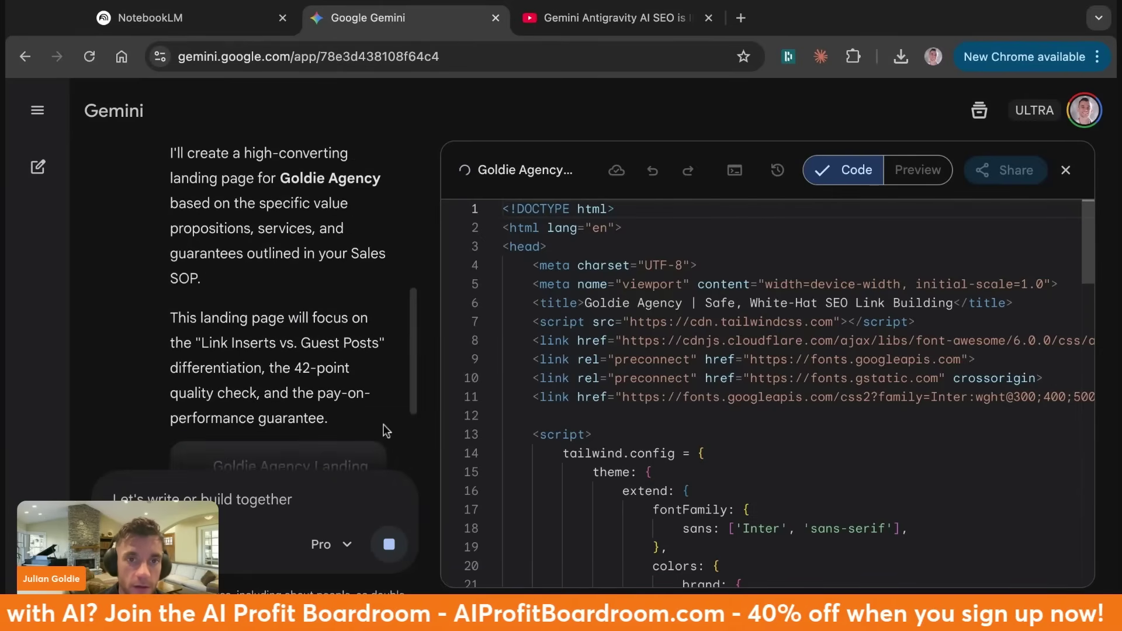
Highlight Gemini's explanation paragraph while Canvas writes the Goldie Agency hero section
{"action": "triple_click", "coordinate": [170, 334]}
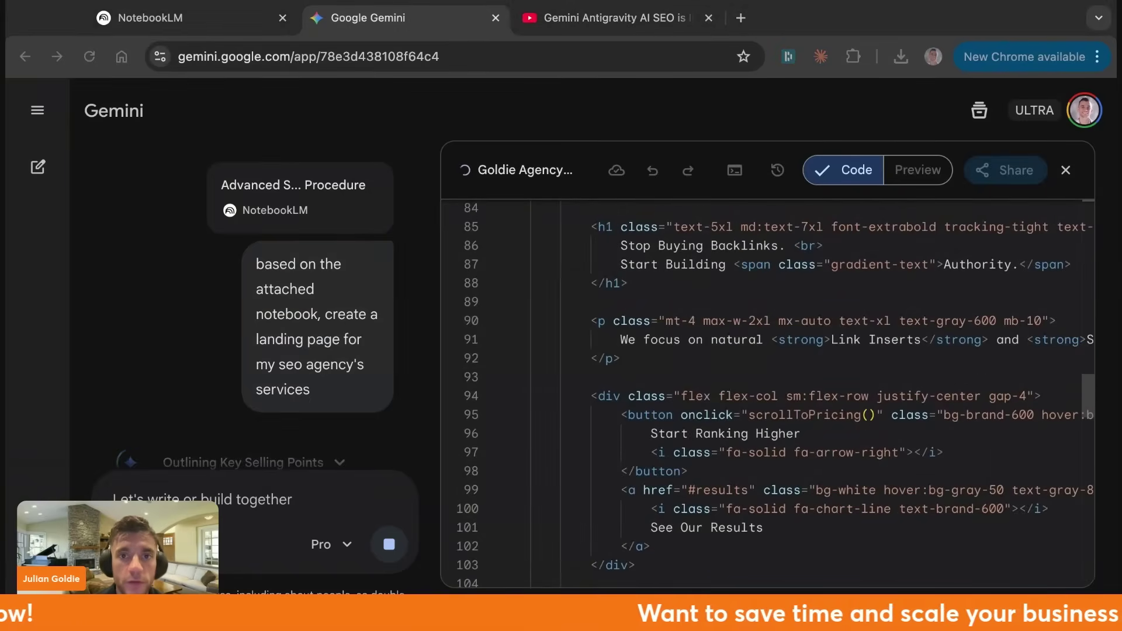
Glance at NotebookLM's recent notebooks, then return to the rendered Goldie Agency preview
{"action": "left_click", "coordinate": [219, 16]}
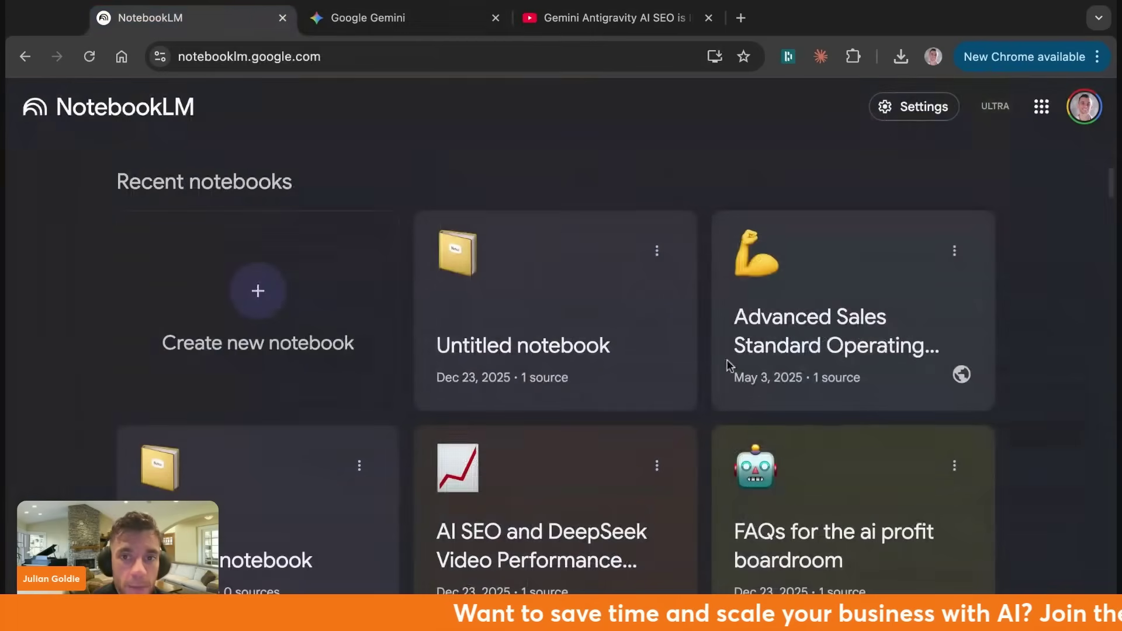
{"action": "left_click", "coordinate": [344, 21]}
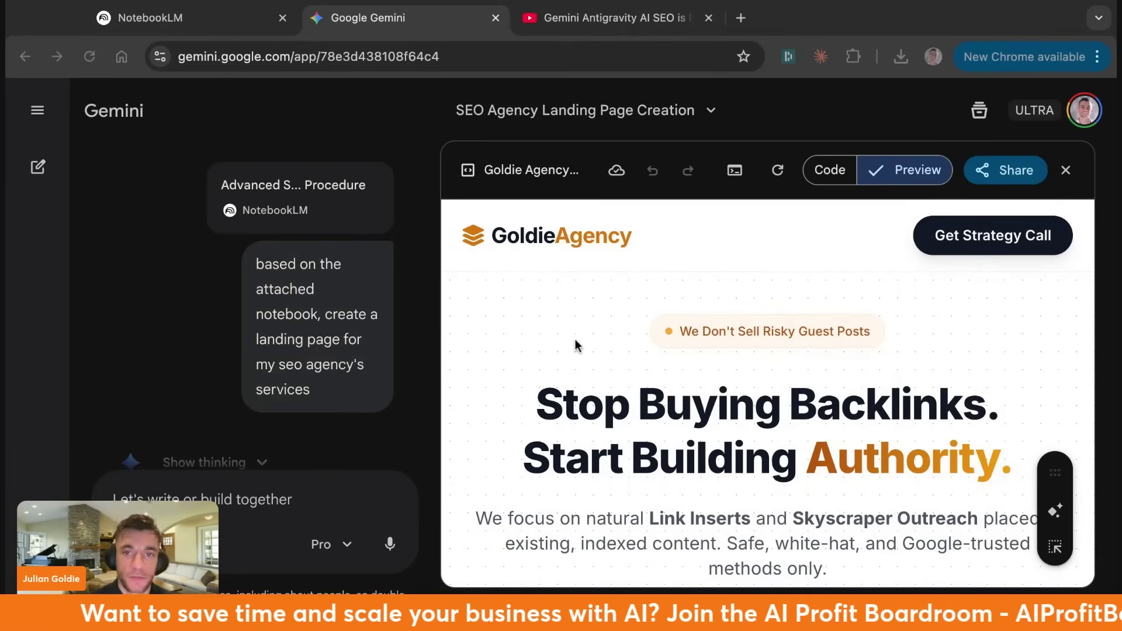
Review the Goldie Agency page, expand the results-timing and disliking-links FAQs, and open sharing
{"action": "left_click_drag", "start_coordinate": [478, 239], "coordinate": [676, 246]}
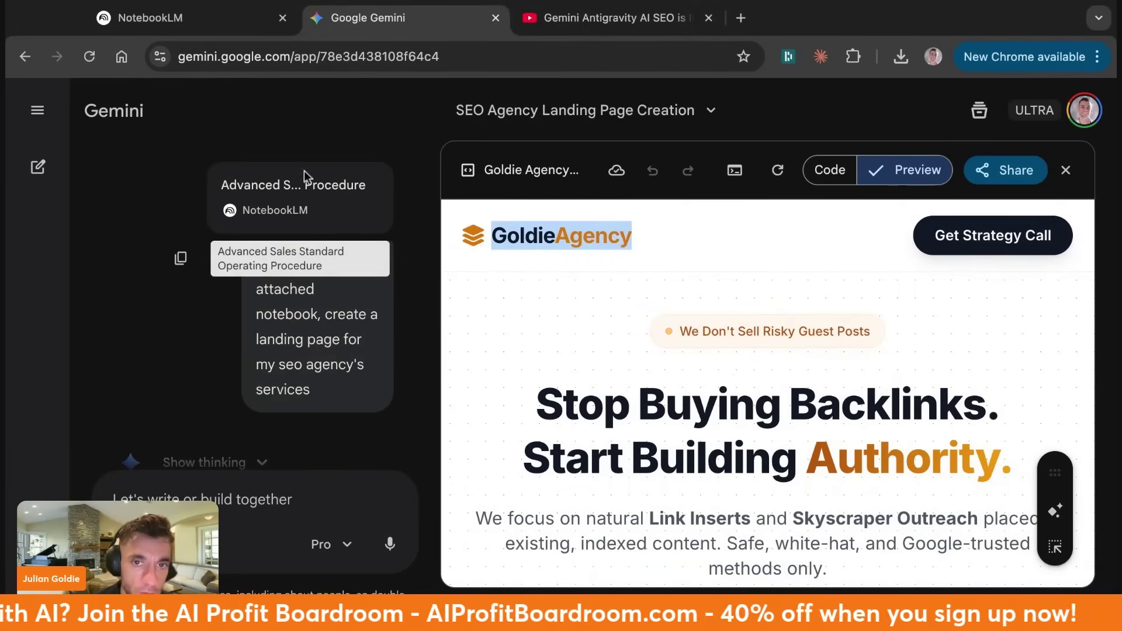
{"action": "left_click", "coordinate": [514, 334]}
{"action": "scroll", "coordinate": [514, 334], "scroll_direction": "down", "scroll_amount": 2}
{"action": "left_click_drag", "start_coordinate": [514, 334], "coordinate": [877, 413]}
{"action": "scroll", "coordinate": [871, 441], "scroll_direction": "down", "scroll_amount": 3}
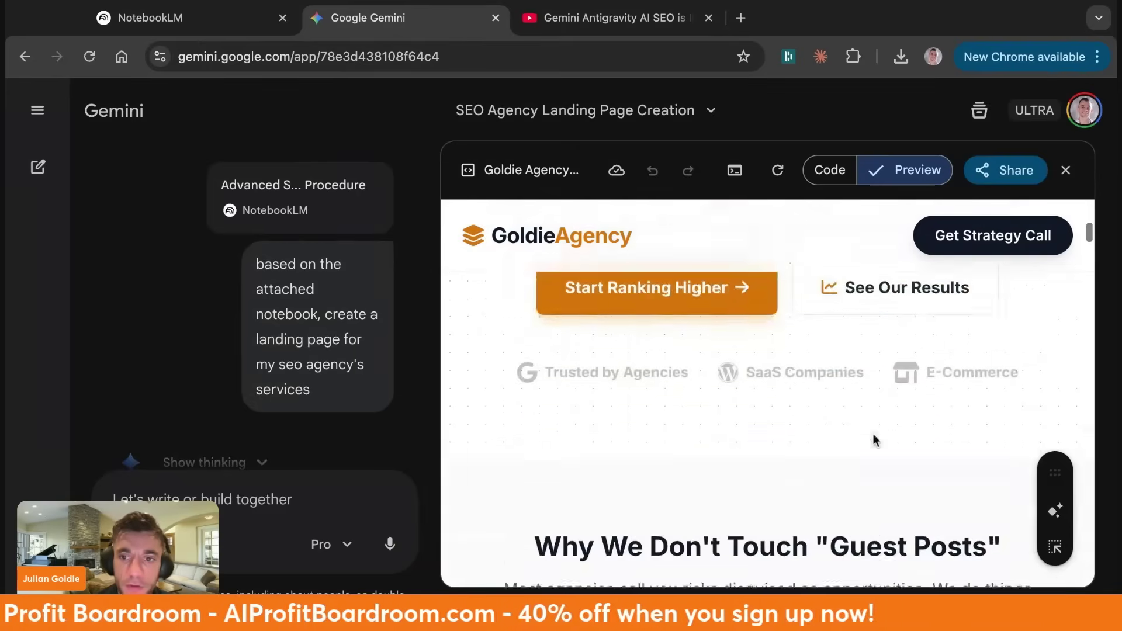
{"action": "scroll", "coordinate": [872, 441], "scroll_direction": "down", "scroll_amount": 3}
{"action": "scroll", "coordinate": [874, 440], "scroll_direction": "down", "scroll_amount": 3}
{"action": "scroll", "coordinate": [873, 440], "scroll_direction": "down", "scroll_amount": 3}
{"action": "scroll", "coordinate": [873, 440], "scroll_direction": "down", "scroll_amount": 3}
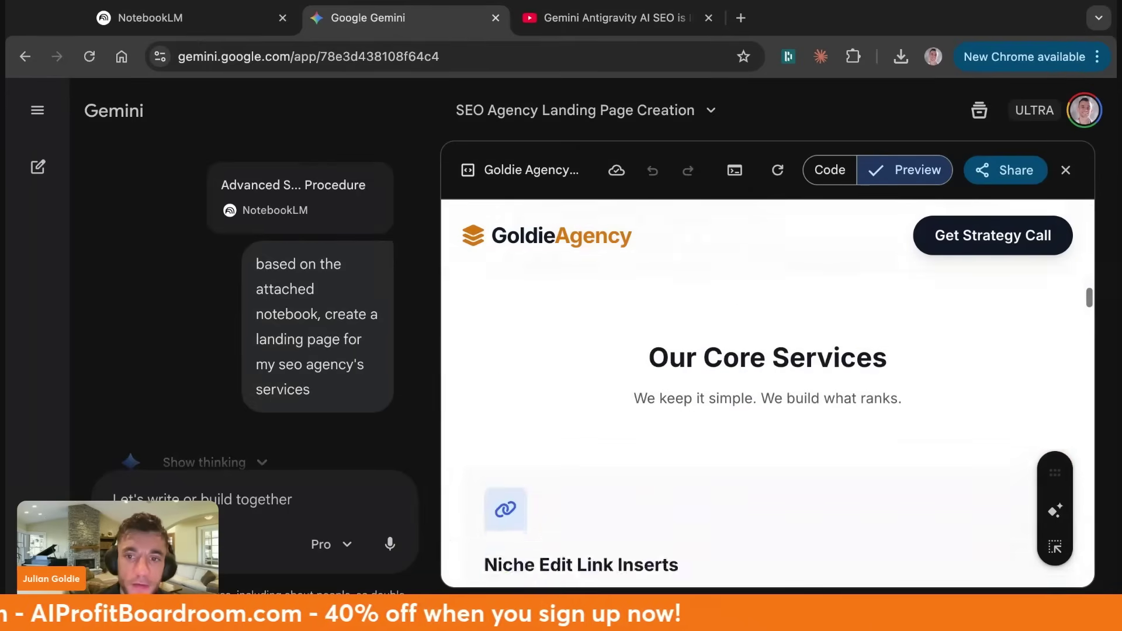
{"action": "scroll", "coordinate": [873, 440], "scroll_direction": "down", "scroll_amount": 3}
{"action": "scroll", "coordinate": [874, 440], "scroll_direction": "down", "scroll_amount": 3}
{"action": "scroll", "coordinate": [767, 395], "scroll_direction": "down", "scroll_amount": 5}
{"action": "scroll", "coordinate": [767, 395], "scroll_direction": "down", "scroll_amount": 3}
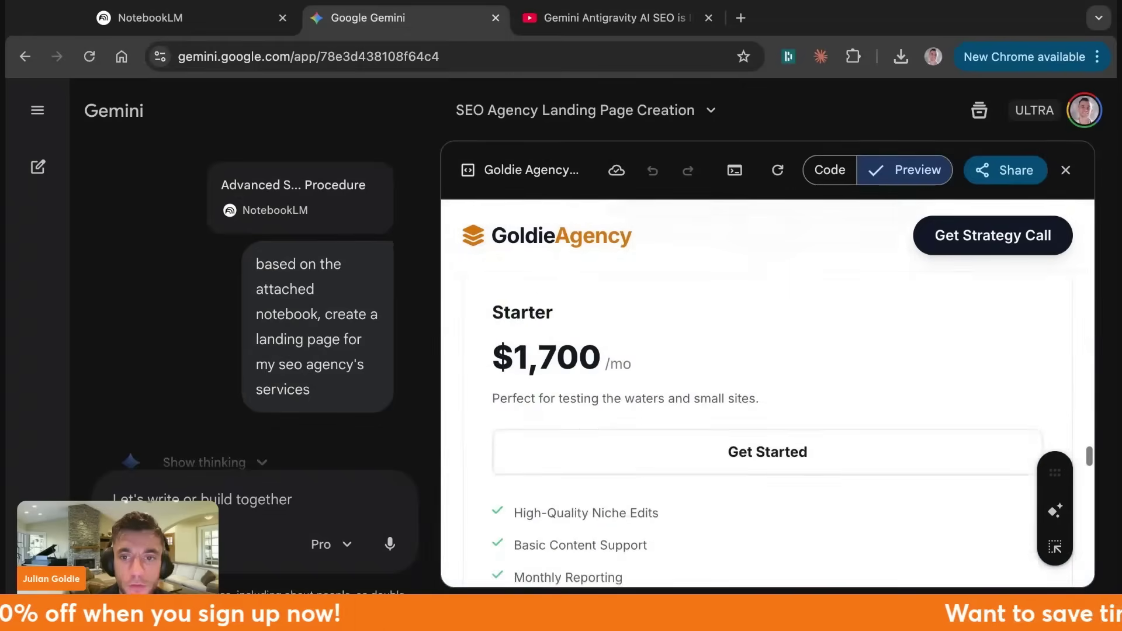
{"action": "scroll", "coordinate": [768, 394], "scroll_direction": "down", "scroll_amount": 3}
{"action": "scroll", "coordinate": [767, 395], "scroll_direction": "down", "scroll_amount": 3}
{"action": "scroll", "coordinate": [820, 519], "scroll_direction": "down", "scroll_amount": 3}
{"action": "scroll", "coordinate": [820, 519], "scroll_direction": "down", "scroll_amount": 1}
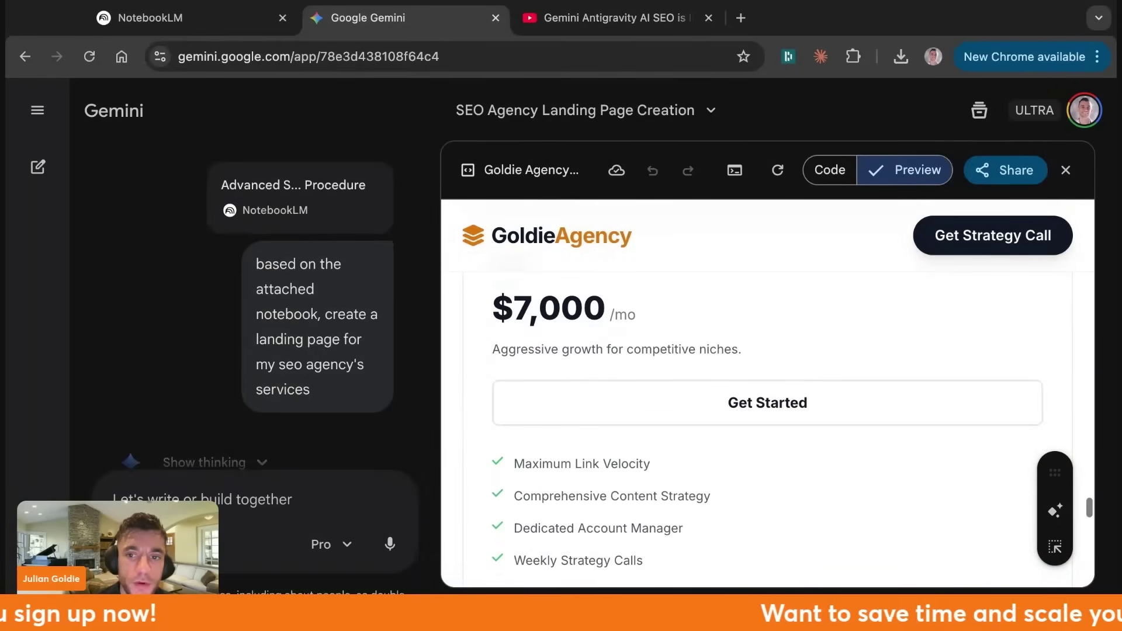
{"action": "scroll", "coordinate": [820, 519], "scroll_direction": "down", "scroll_amount": 1}
{"action": "scroll", "coordinate": [820, 519], "scroll_direction": "down", "scroll_amount": 3}
{"action": "scroll", "coordinate": [820, 519], "scroll_direction": "down", "scroll_amount": 4}
{"action": "scroll", "coordinate": [669, 339], "scroll_direction": "up", "scroll_amount": 2}
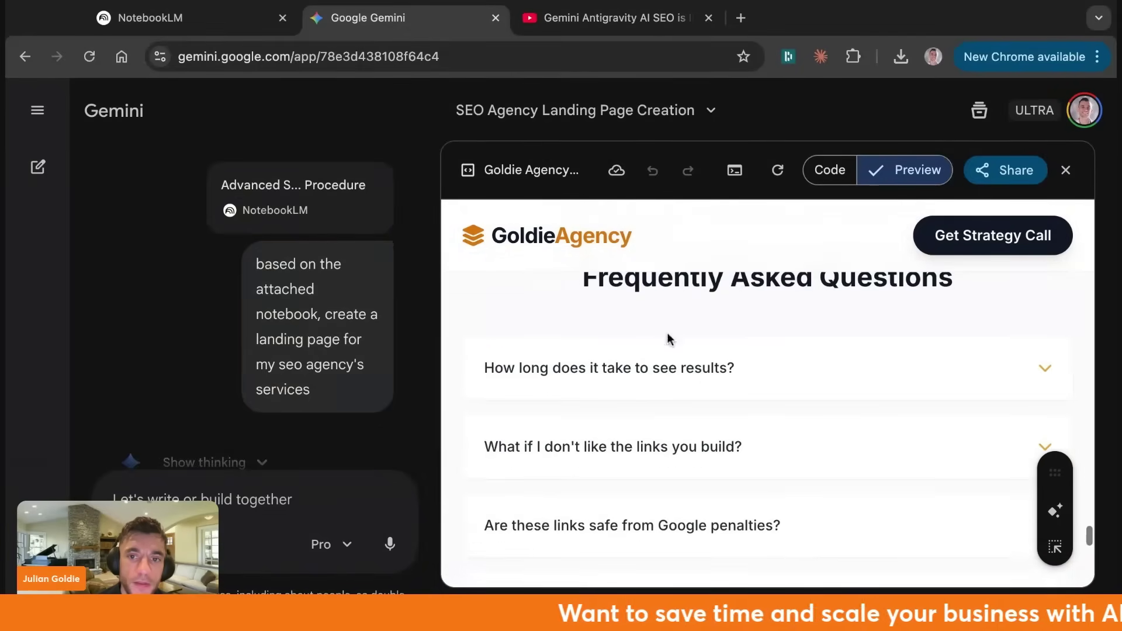
{"action": "left_click", "coordinate": [663, 365]}
{"action": "scroll", "coordinate": [665, 377], "scroll_direction": "down", "scroll_amount": 2}
{"action": "left_click", "coordinate": [667, 368]}
{"action": "scroll", "coordinate": [672, 488], "scroll_direction": "down", "scroll_amount": 4}
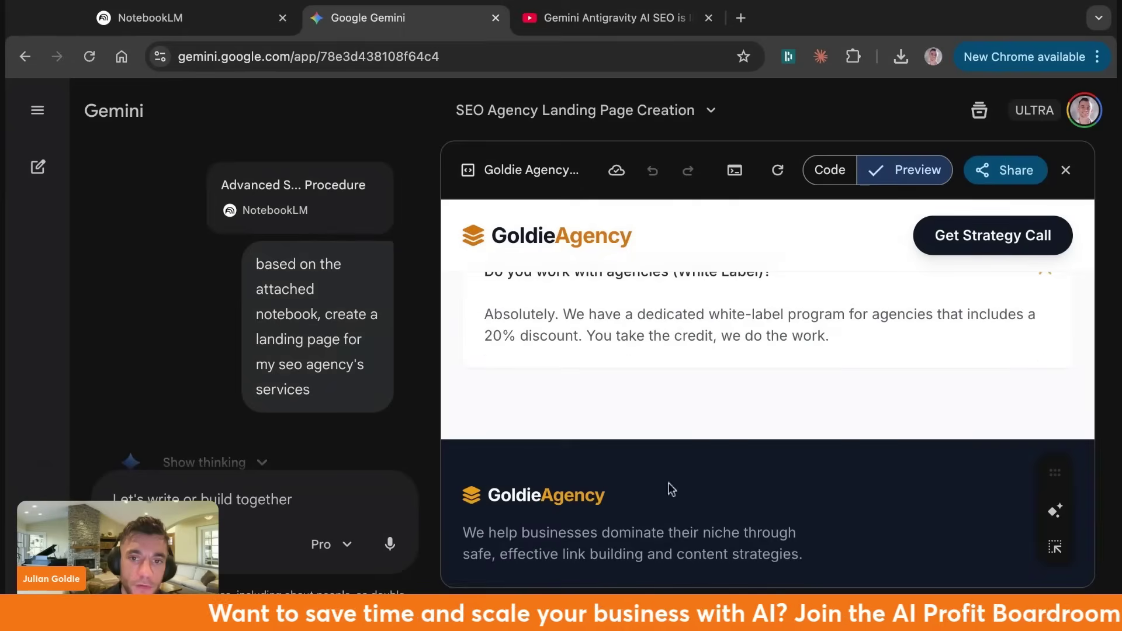
{"action": "scroll", "coordinate": [672, 551], "scroll_direction": "down", "scroll_amount": 3}
{"action": "scroll", "coordinate": [668, 554], "scroll_direction": "up", "scroll_amount": 10}
{"action": "scroll", "coordinate": [668, 553], "scroll_direction": "up", "scroll_amount": 5}
{"action": "scroll", "coordinate": [667, 554], "scroll_direction": "up", "scroll_amount": 5}
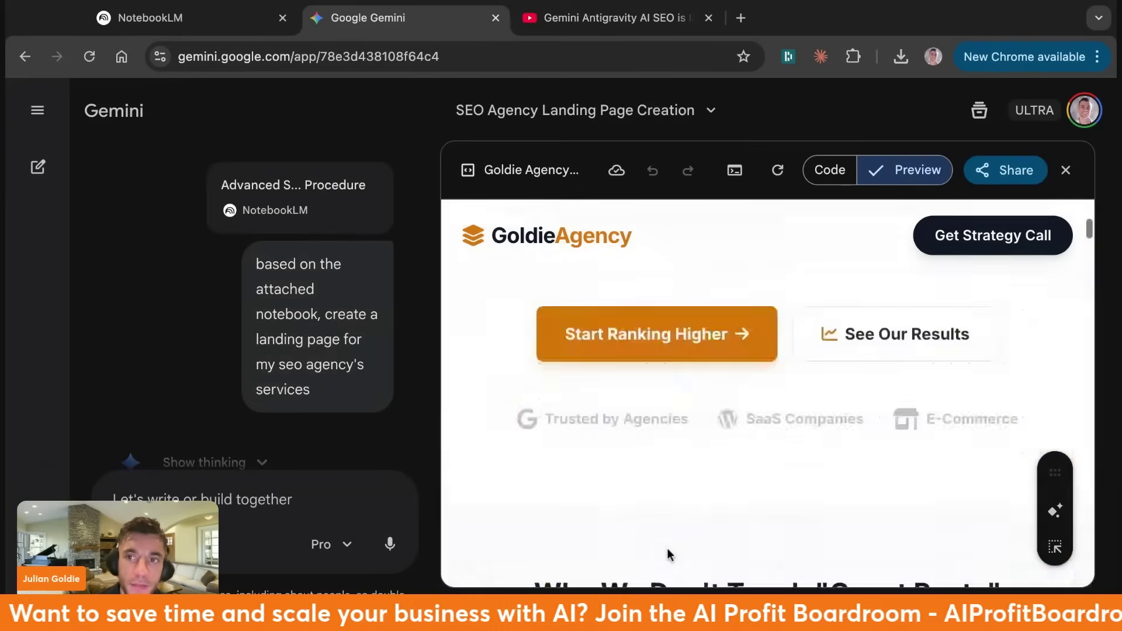
{"action": "left_click", "coordinate": [1005, 170]}
Create and open the public link, zoom the shared page out and in, then close it
{"action": "left_click", "coordinate": [982, 215]}
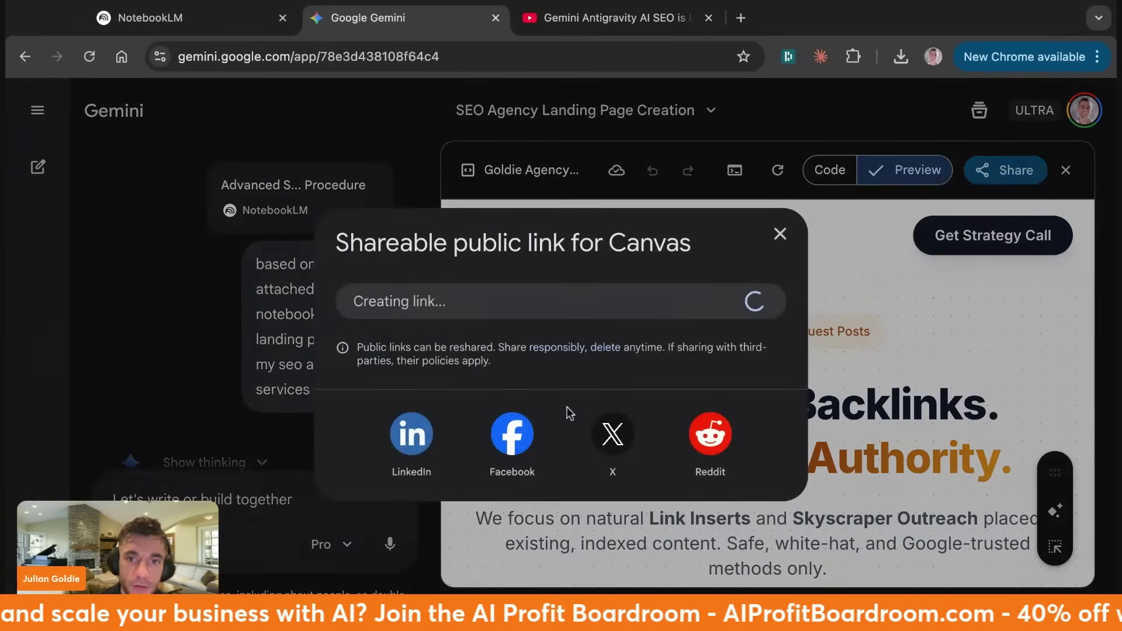
{"action": "left_click", "coordinate": [520, 301]}
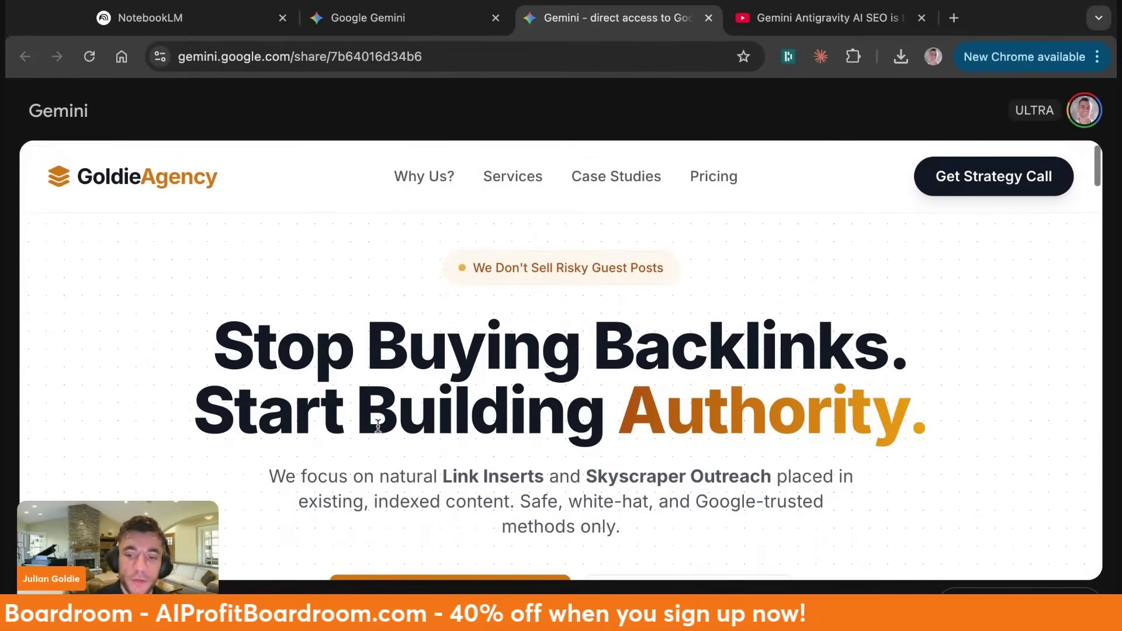
{"action": "key", "text": "ctrl+minus"}
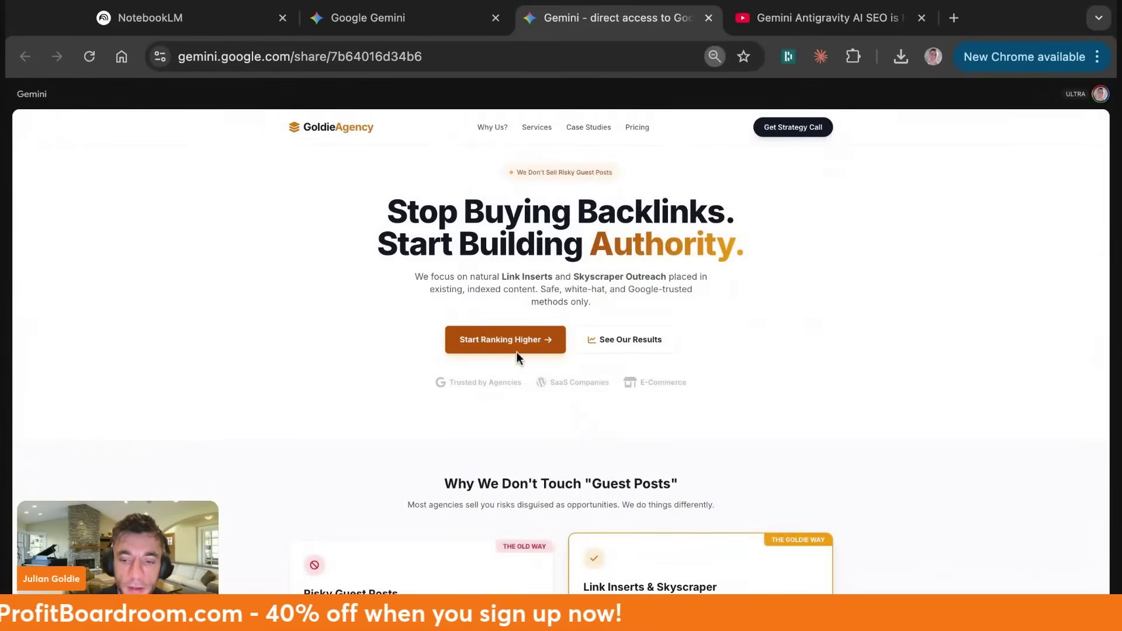
{"action": "key", "text": "ctrl+plus"}
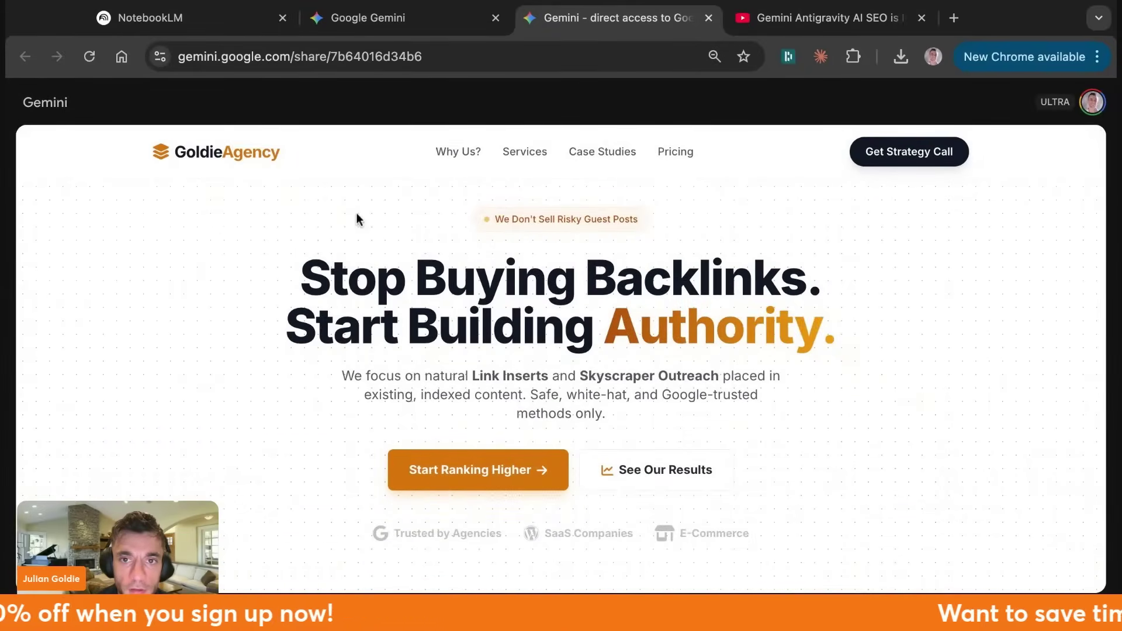
{"action": "scroll", "coordinate": [845, 382], "scroll_direction": "down", "scroll_amount": 5}
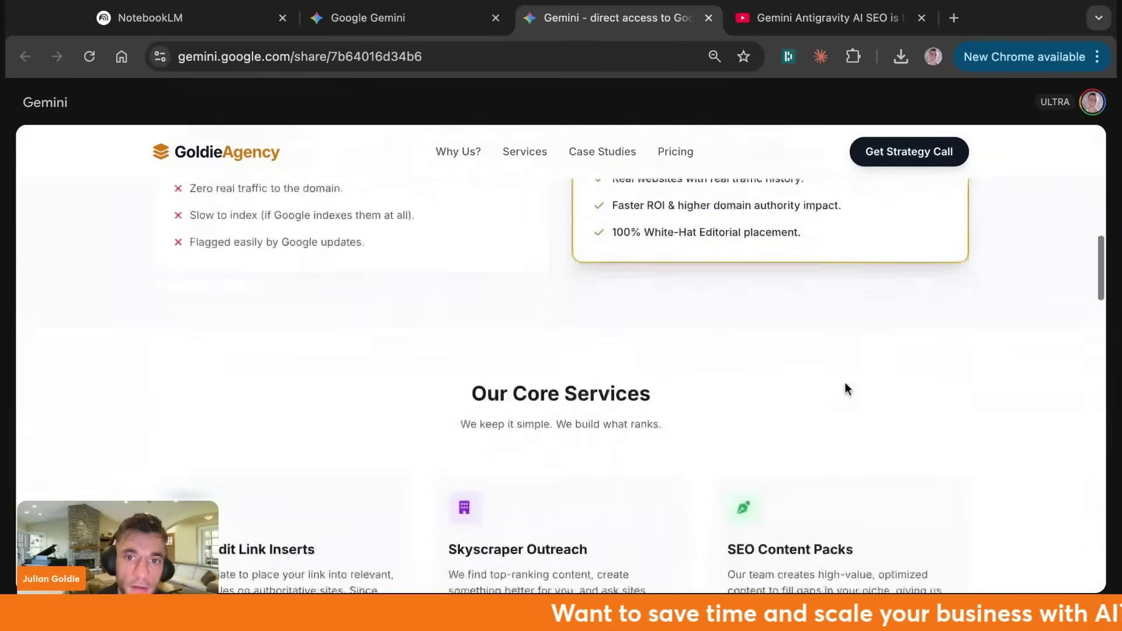
{"action": "scroll", "coordinate": [845, 382], "scroll_direction": "down", "scroll_amount": 5}
{"action": "scroll", "coordinate": [845, 382], "scroll_direction": "down", "scroll_amount": 5}
{"action": "scroll", "coordinate": [561, 351], "scroll_direction": "down", "scroll_amount": 5}
{"action": "scroll", "coordinate": [561, 350], "scroll_direction": "down", "scroll_amount": 5}
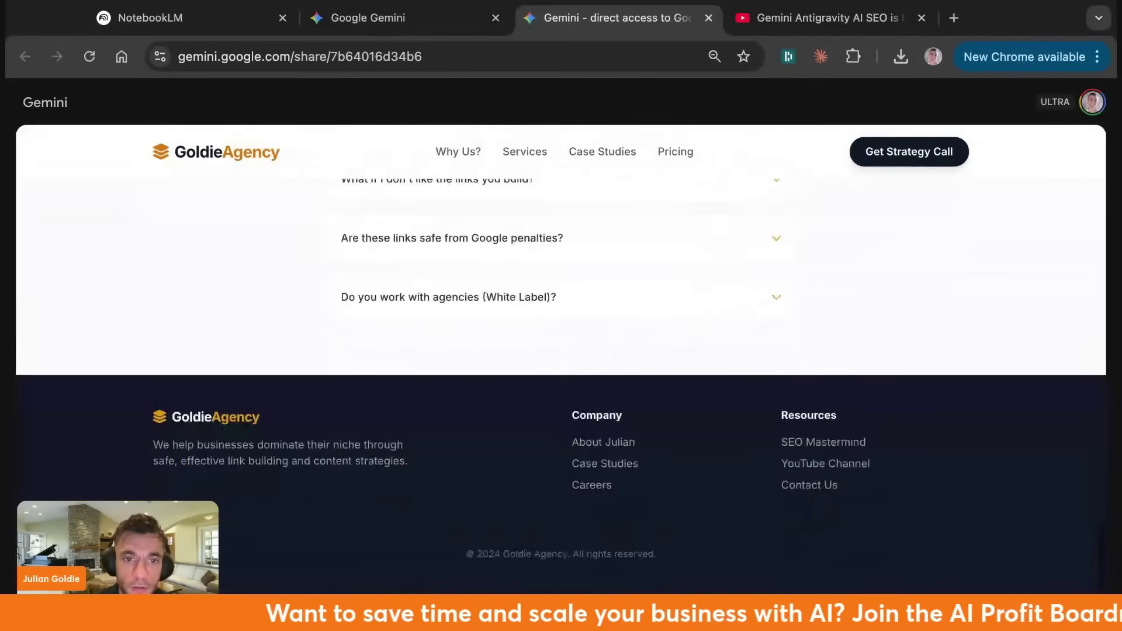
{"action": "scroll", "coordinate": [561, 351], "scroll_direction": "up", "scroll_amount": 15}
{"action": "scroll", "coordinate": [561, 351], "scroll_direction": "up", "scroll_amount": 10}
{"action": "left_click", "coordinate": [448, 19]}
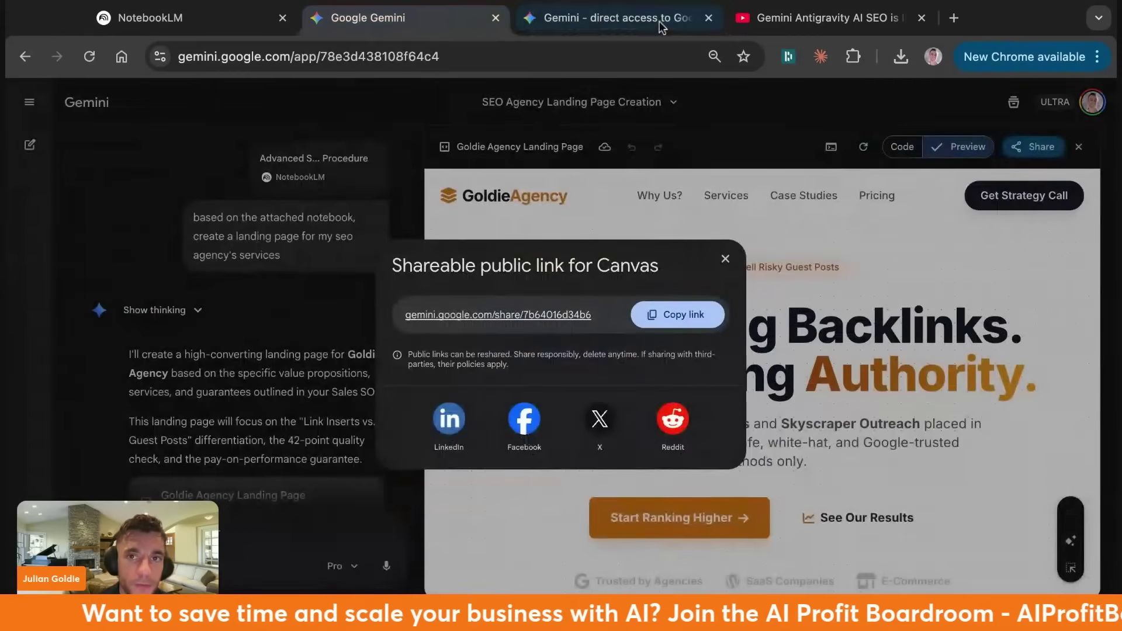
{"action": "left_click", "coordinate": [708, 17]}
Close the shareable public link window and move to the NotebookLM tab
{"action": "left_click", "coordinate": [725, 259]}
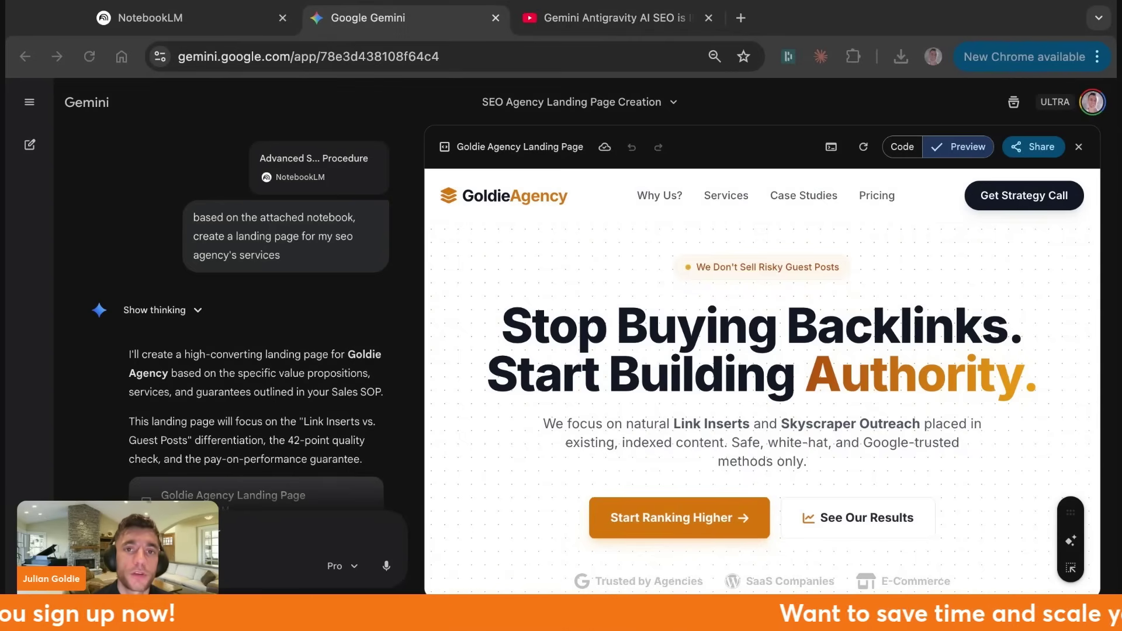
{"action": "scroll", "coordinate": [621, 385], "scroll_direction": "down", "scroll_amount": 3}
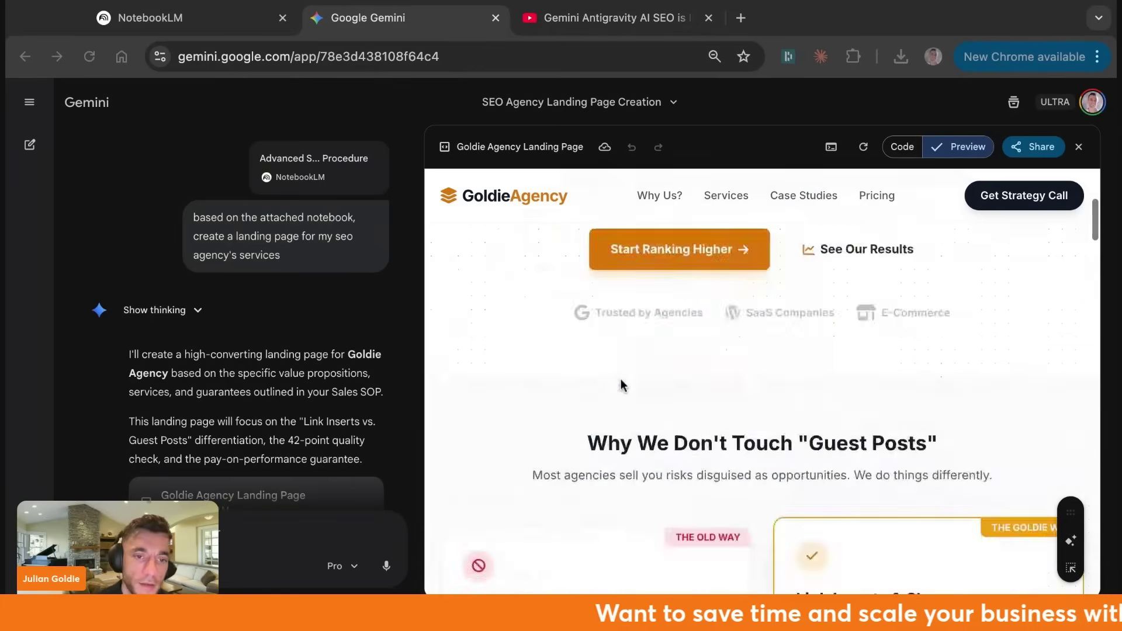
{"action": "scroll", "coordinate": [621, 386], "scroll_direction": "down", "scroll_amount": 3}
{"action": "scroll", "coordinate": [621, 385], "scroll_direction": "down", "scroll_amount": 2}
{"action": "scroll", "coordinate": [621, 386], "scroll_direction": "down", "scroll_amount": 2}
{"action": "scroll", "coordinate": [620, 386], "scroll_direction": "down", "scroll_amount": 3}
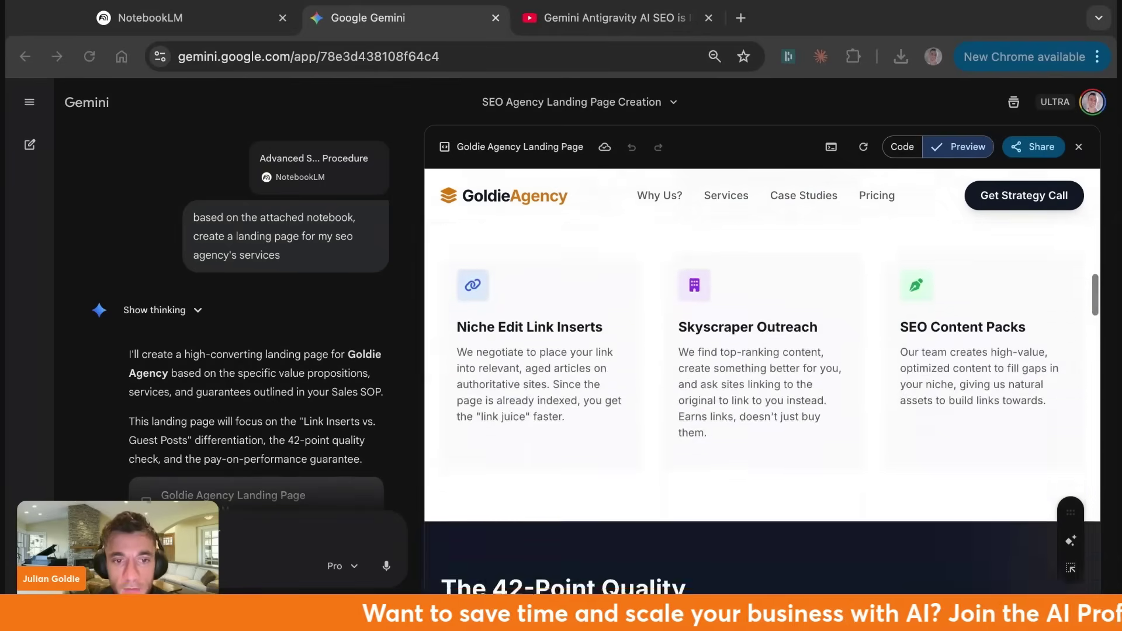
{"action": "scroll", "coordinate": [621, 386], "scroll_direction": "down", "scroll_amount": 2}
{"action": "scroll", "coordinate": [570, 388], "scroll_direction": "down", "scroll_amount": 2}
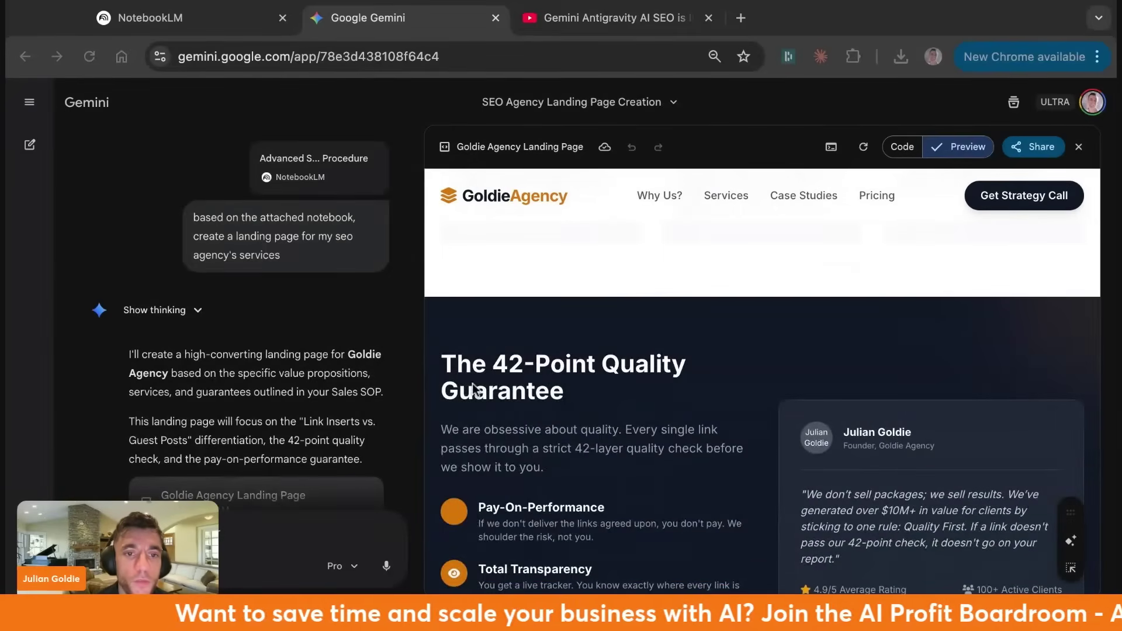
{"action": "scroll", "coordinate": [544, 418], "scroll_direction": "down", "scroll_amount": 2}
{"action": "scroll", "coordinate": [543, 418], "scroll_direction": "down", "scroll_amount": 5}
{"action": "scroll", "coordinate": [526, 417], "scroll_direction": "up", "scroll_amount": 20}
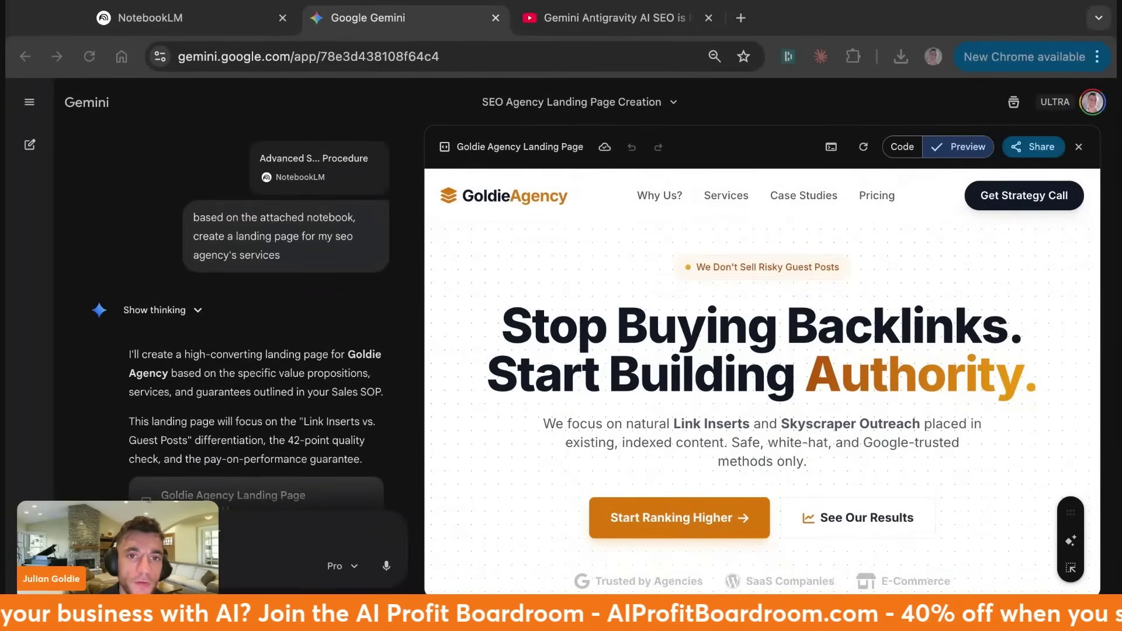
{"action": "left_click", "coordinate": [150, 18]}
Load the pasted Skool URL and open AI Money Lab's December 2025 automations course
{"action": "left_click", "coordinate": [741, 18]}
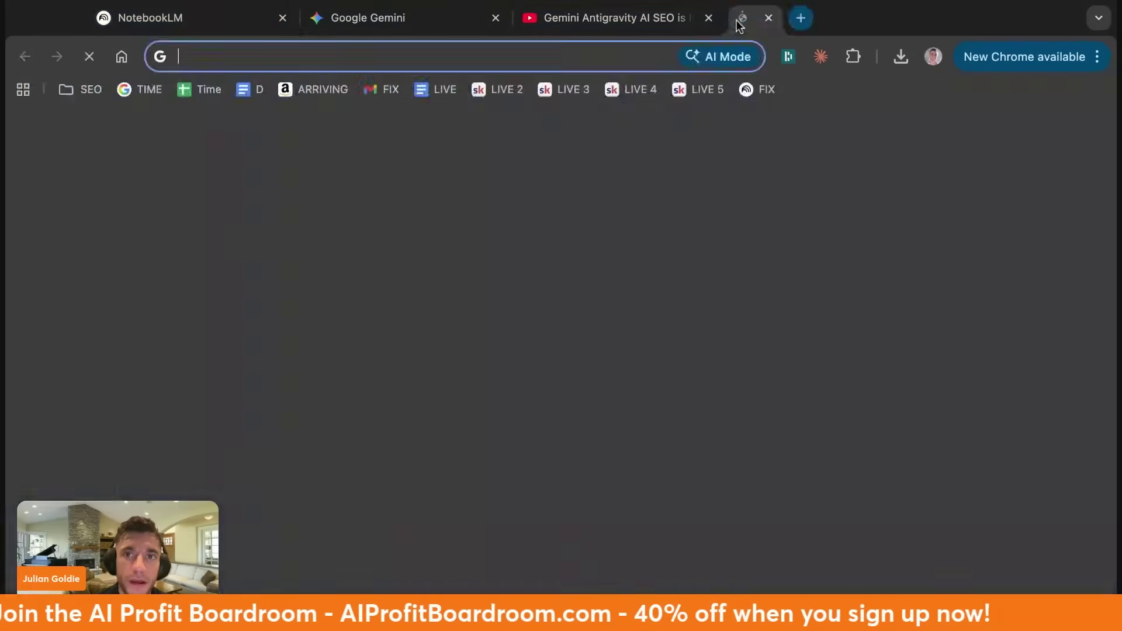
{"action": "key", "text": "ctrl+v"}
{"action": "key", "text": "Return"}
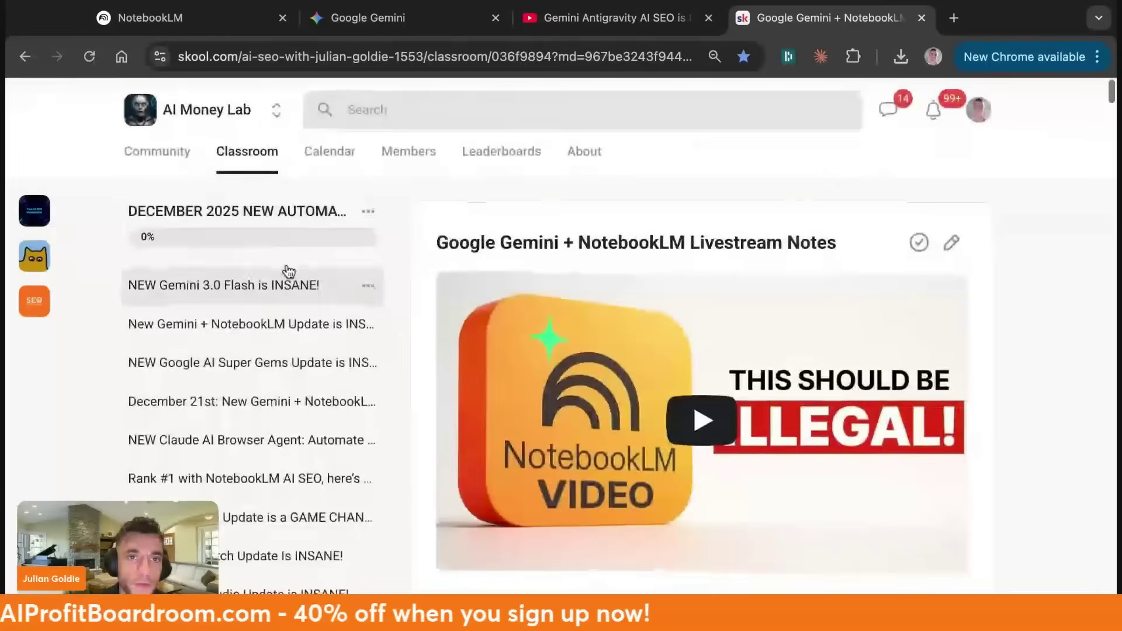
{"action": "left_click", "coordinate": [158, 109]}
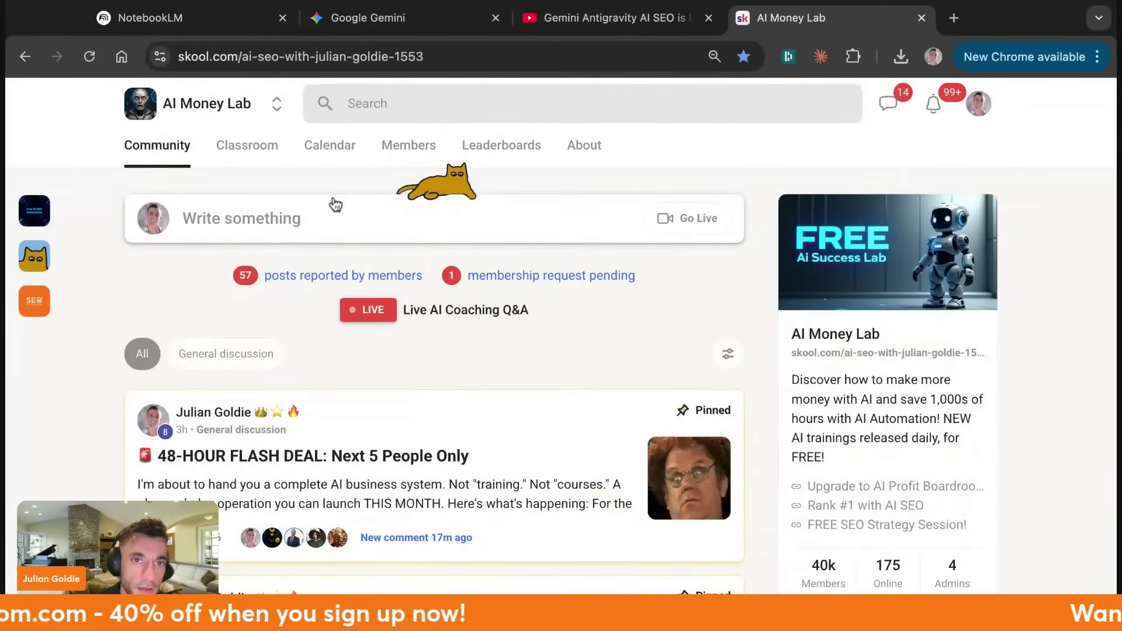
{"action": "scroll", "coordinate": [308, 297], "scroll_direction": "down", "scroll_amount": 3}
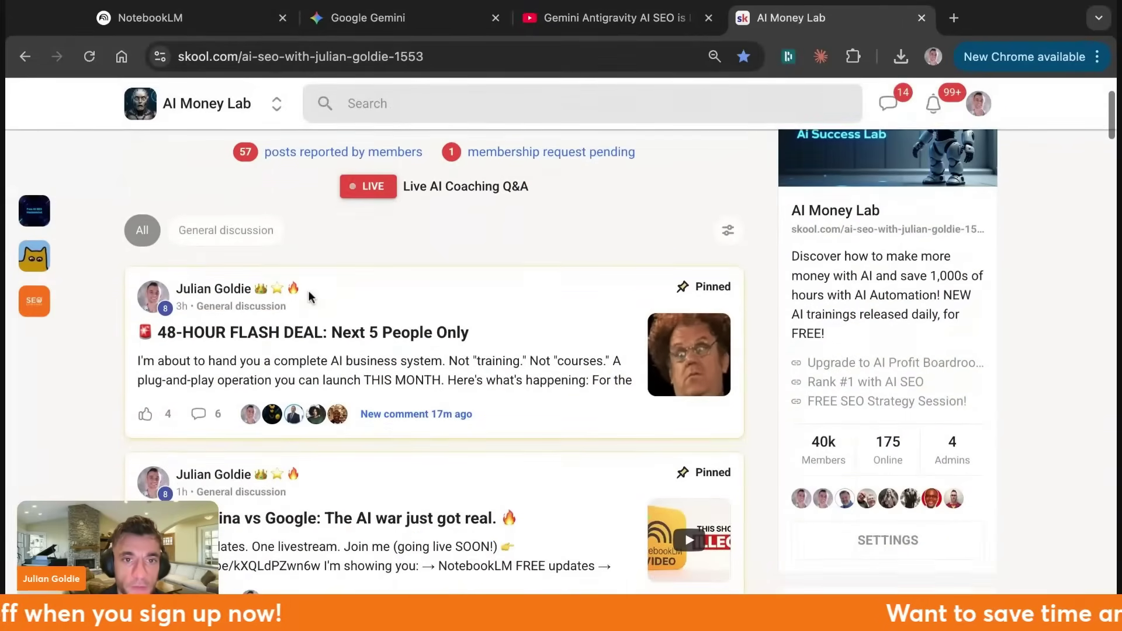
{"action": "scroll", "coordinate": [308, 297], "scroll_direction": "up", "scroll_amount": 3}
{"action": "left_click", "coordinate": [255, 149]}
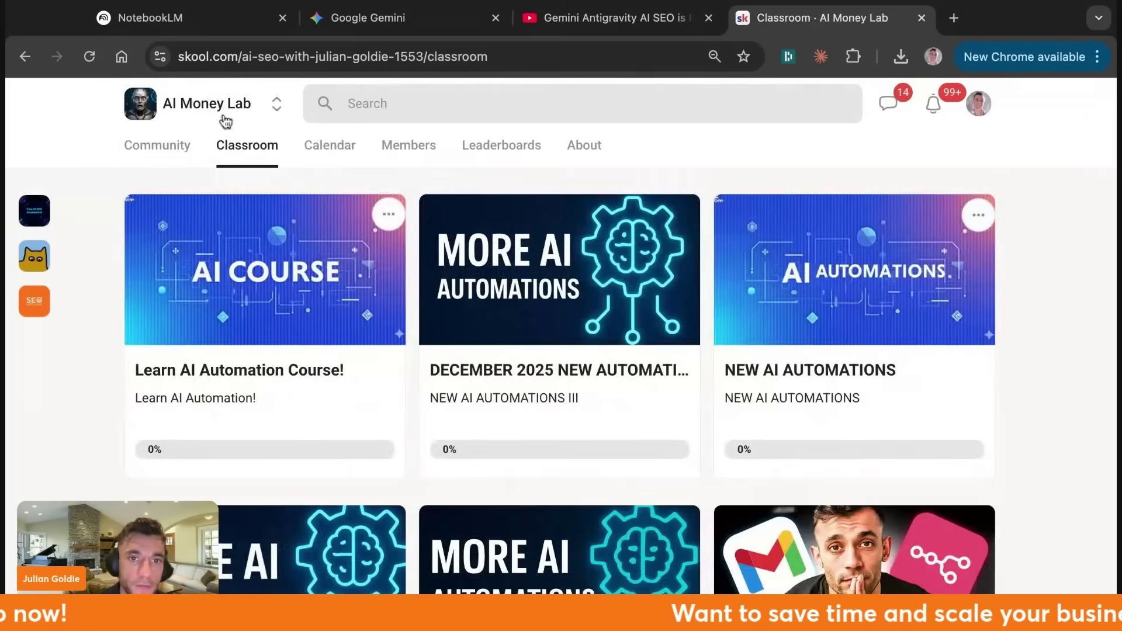
{"action": "mouse_move", "coordinate": [560, 335]}
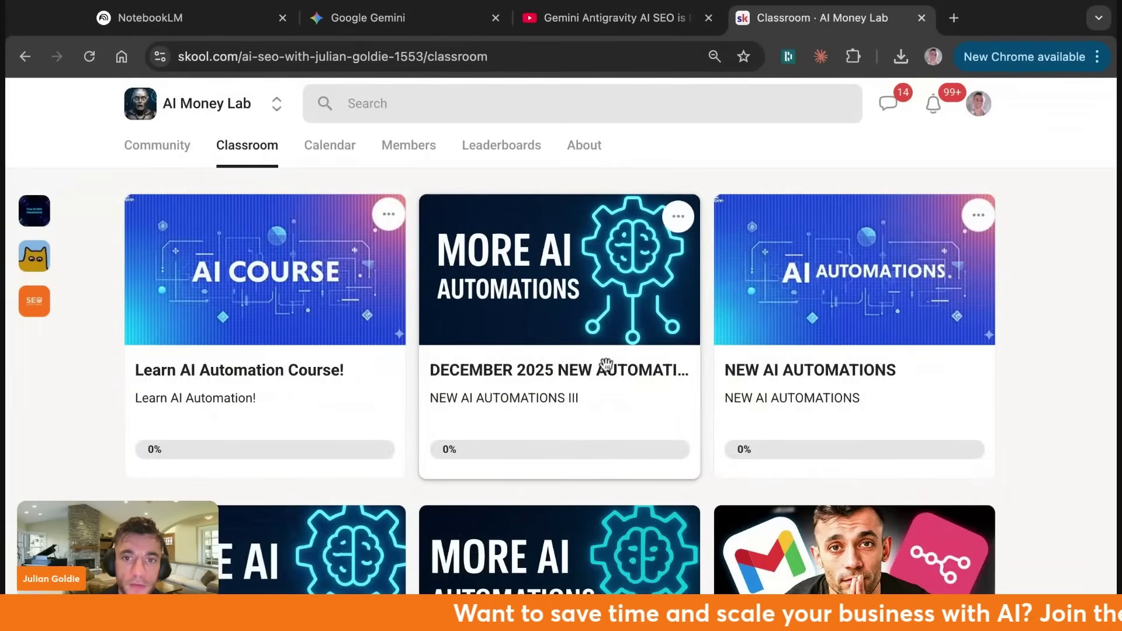
{"action": "left_click", "coordinate": [605, 365]}
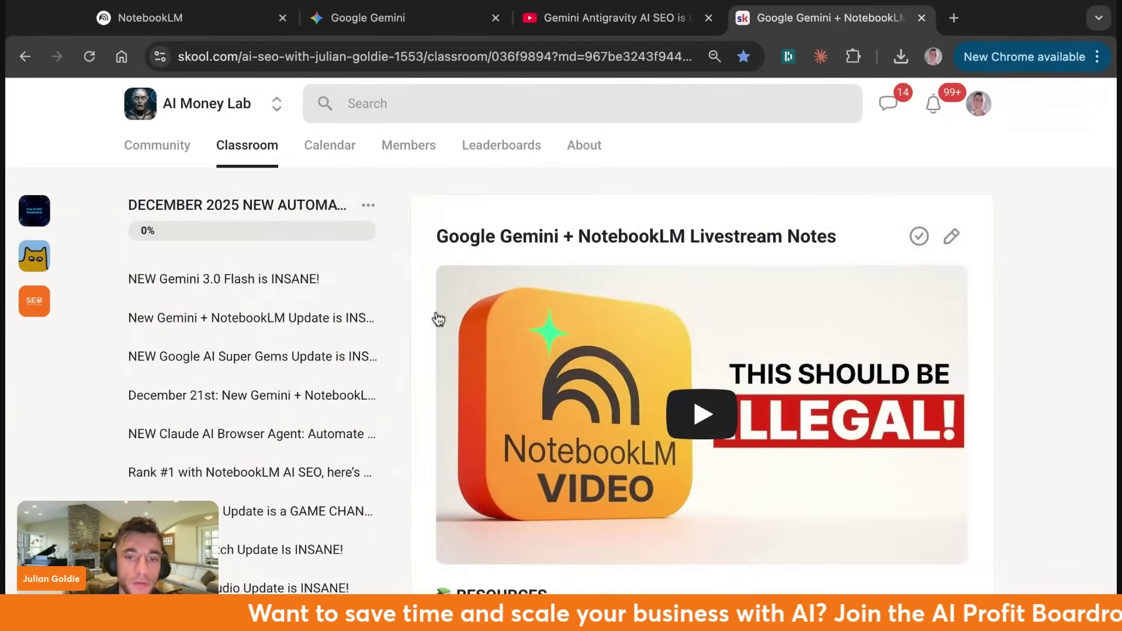
{"action": "scroll", "coordinate": [439, 319], "scroll_direction": "down", "scroll_amount": 4}
{"action": "left_click_drag", "start_coordinate": [543, 456], "coordinate": [427, 213]}
{"action": "scroll", "coordinate": [426, 213], "scroll_direction": "down", "scroll_amount": 4}
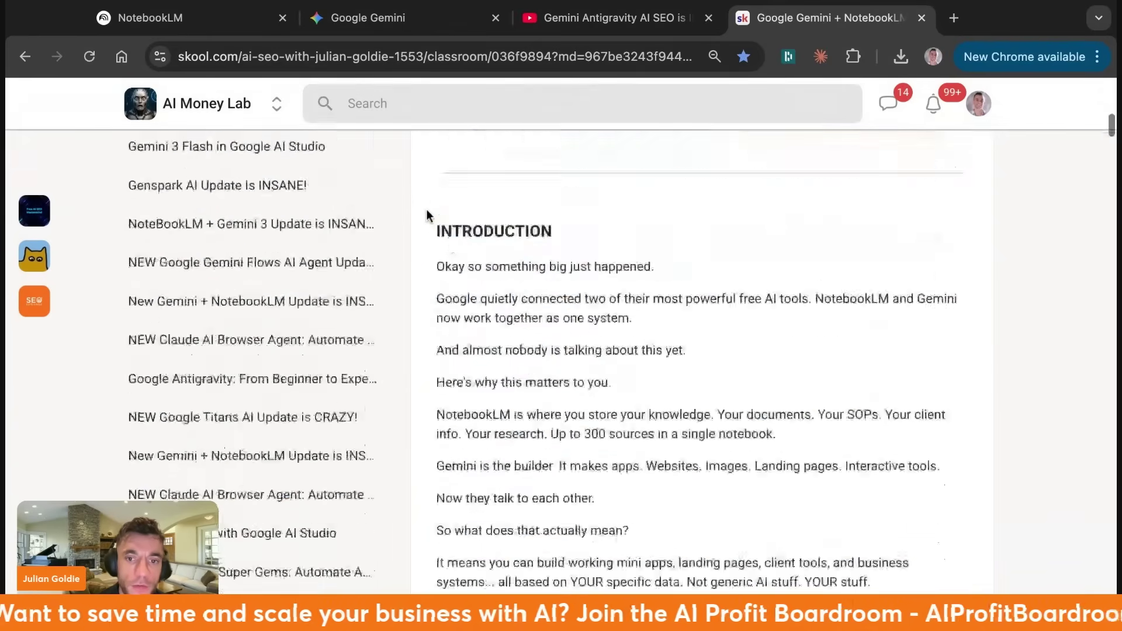
{"action": "scroll", "coordinate": [426, 213], "scroll_direction": "up", "scroll_amount": 5}
{"action": "scroll", "coordinate": [425, 213], "scroll_direction": "up", "scroll_amount": 10}
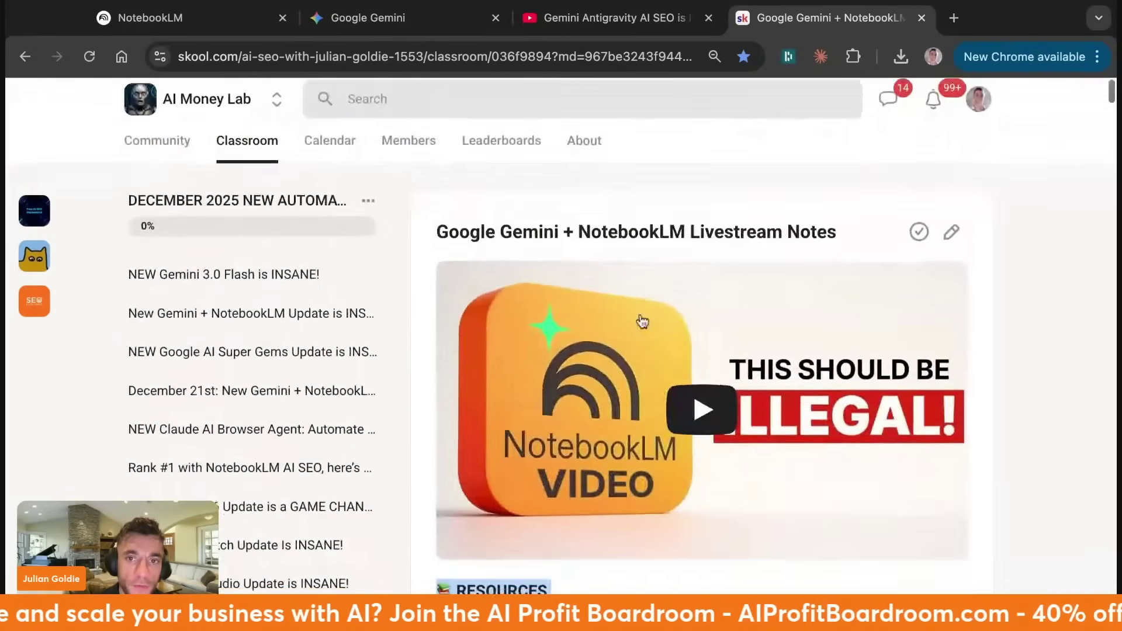
{"action": "scroll", "coordinate": [642, 321], "scroll_direction": "down", "scroll_amount": 10}
{"action": "scroll", "coordinate": [642, 321], "scroll_direction": "down", "scroll_amount": 5}
{"action": "scroll", "coordinate": [642, 322], "scroll_direction": "down", "scroll_amount": 5}
{"action": "scroll", "coordinate": [642, 322], "scroll_direction": "down", "scroll_amount": 3}
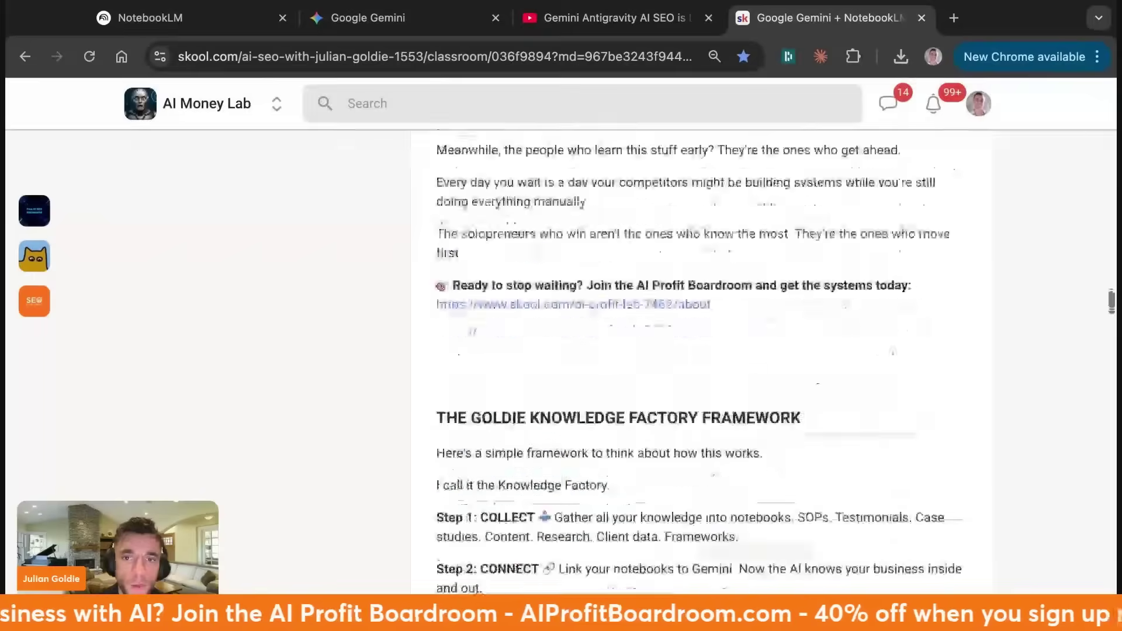
{"action": "scroll", "coordinate": [437, 195], "scroll_direction": "down", "scroll_amount": 5}
{"action": "scroll", "coordinate": [437, 195], "scroll_direction": "up", "scroll_amount": 1}
{"action": "scroll", "coordinate": [437, 195], "scroll_direction": "up", "scroll_amount": 2}
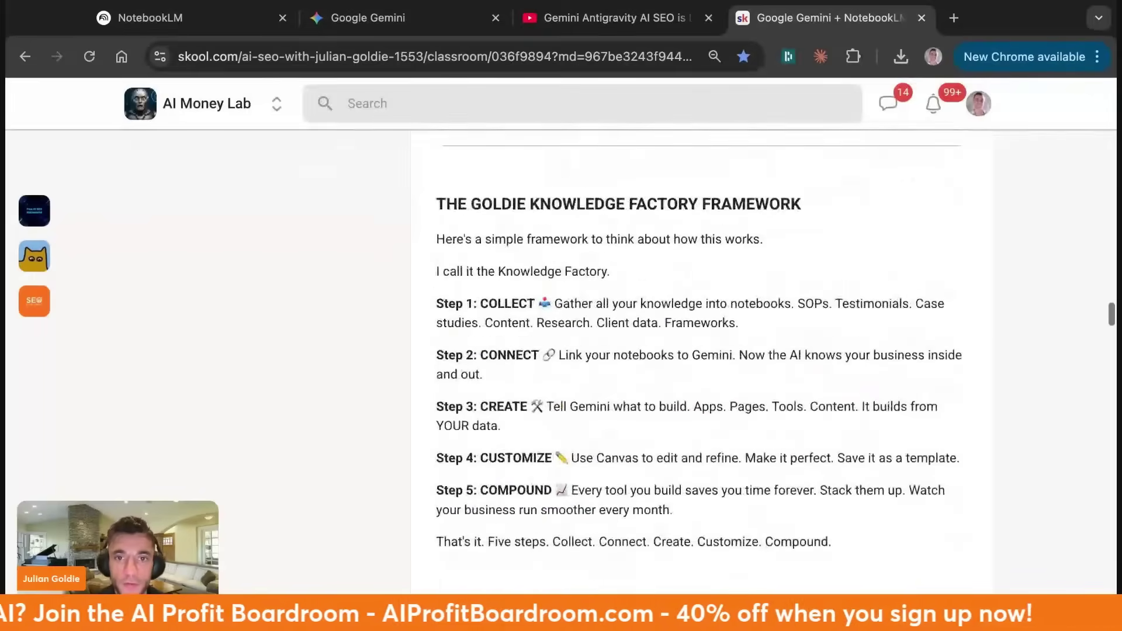
Highlight the Knowledge Factory Framework heading, its introduction lines, and the Step 1 COLLECT paragraph
{"action": "triple_click", "coordinate": [429, 203]}
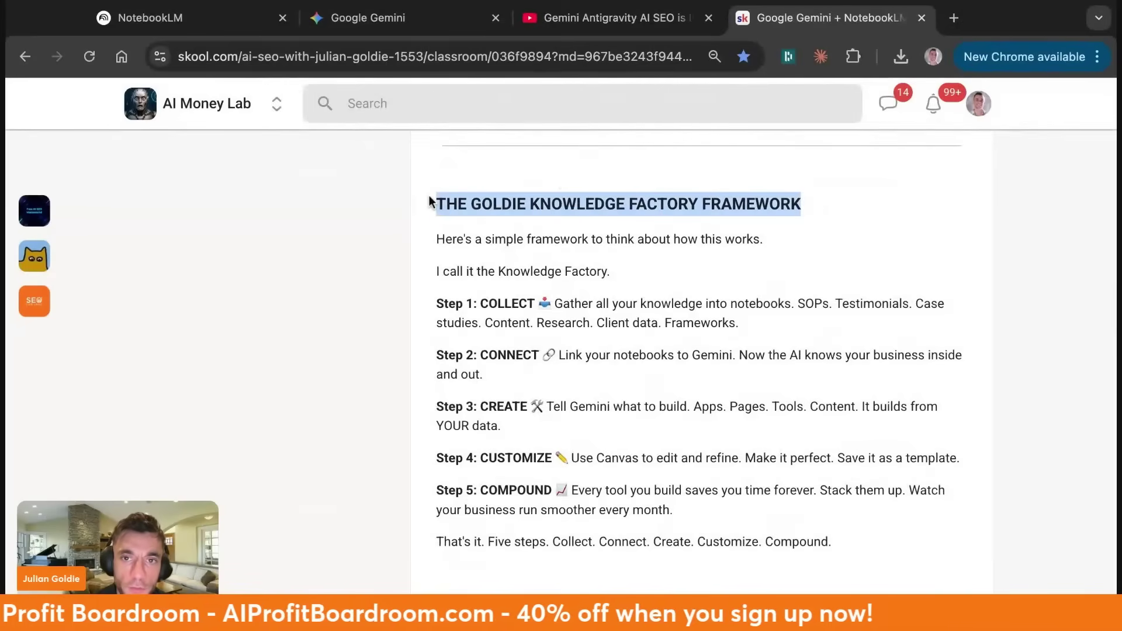
{"action": "triple_click", "coordinate": [439, 237]}
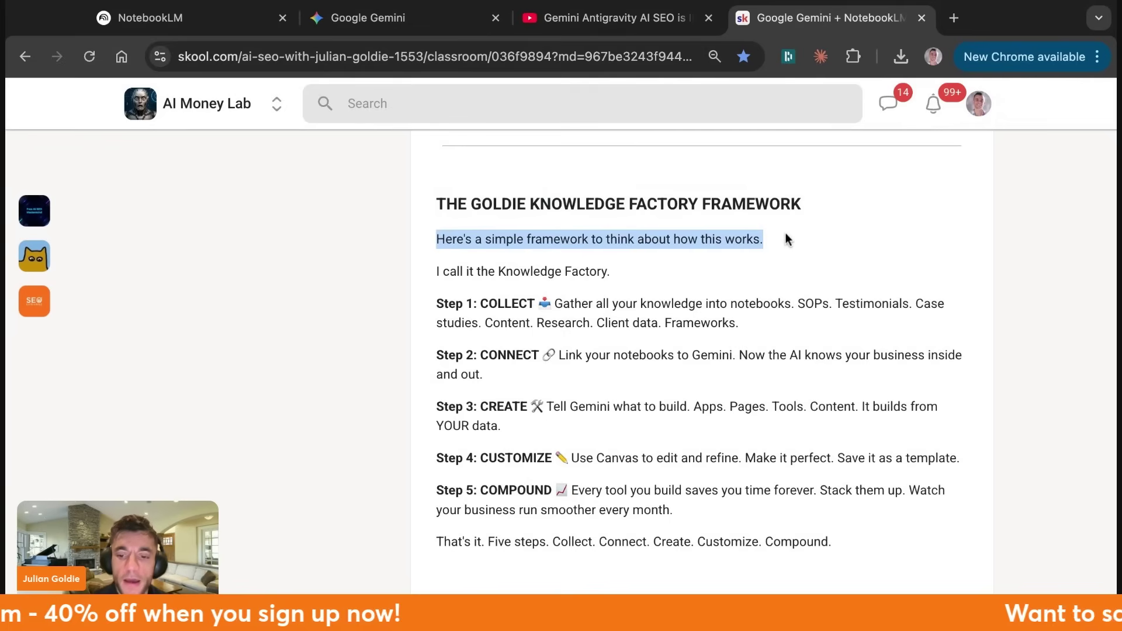
{"action": "left_click_drag", "start_coordinate": [617, 251], "coordinate": [422, 251]}
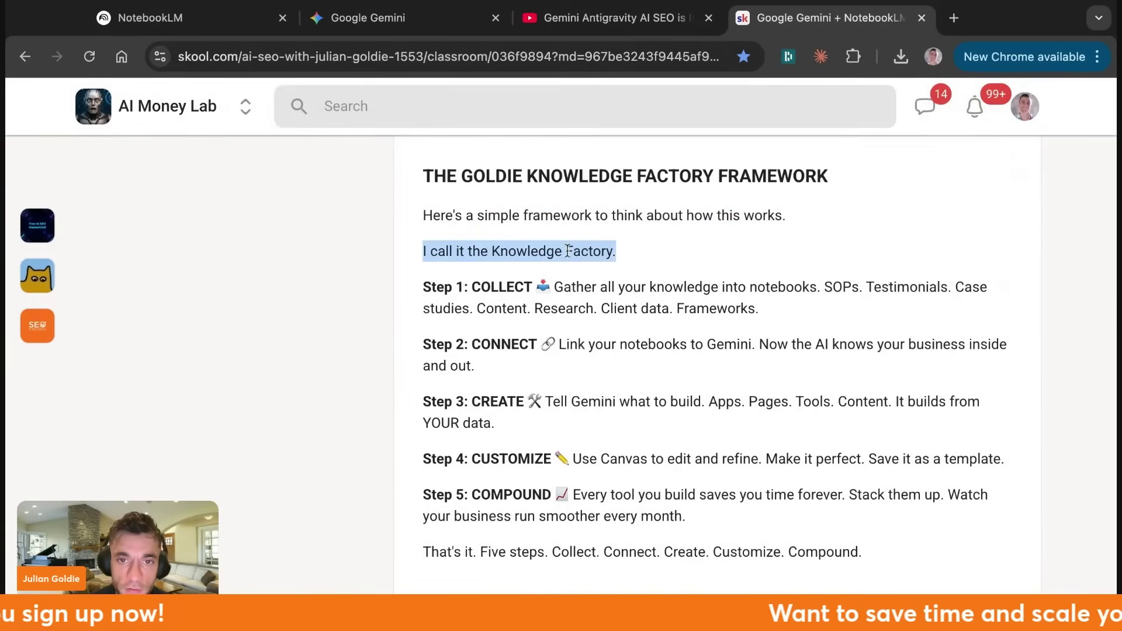
{"action": "triple_click", "coordinate": [417, 295]}
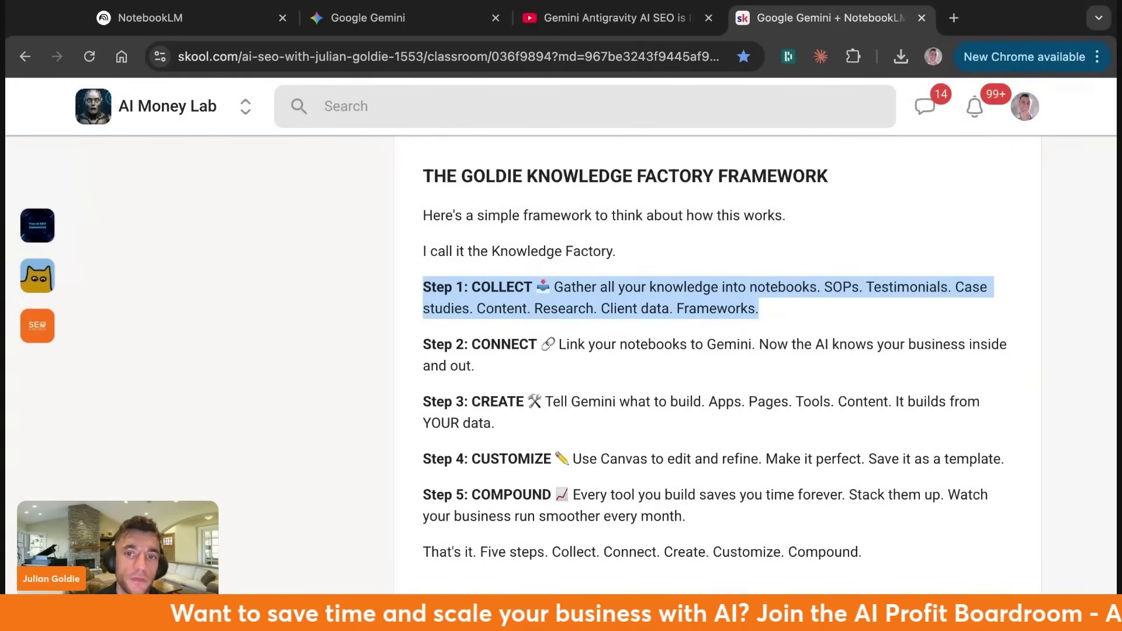
Browse NotebookLM, opening the Untitled and Advanced Sales Standard Operating Procedure notebooks
{"action": "left_click", "coordinate": [244, 23]}
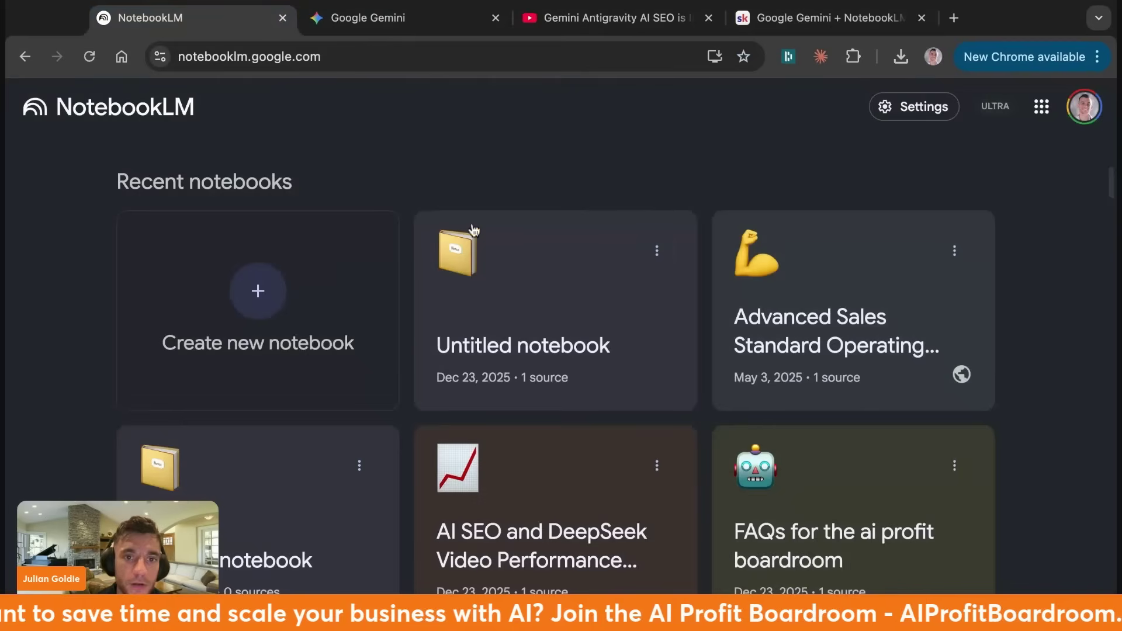
{"action": "scroll", "coordinate": [390, 235], "scroll_direction": "down", "scroll_amount": 2}
{"action": "left_click", "coordinate": [334, 451]}
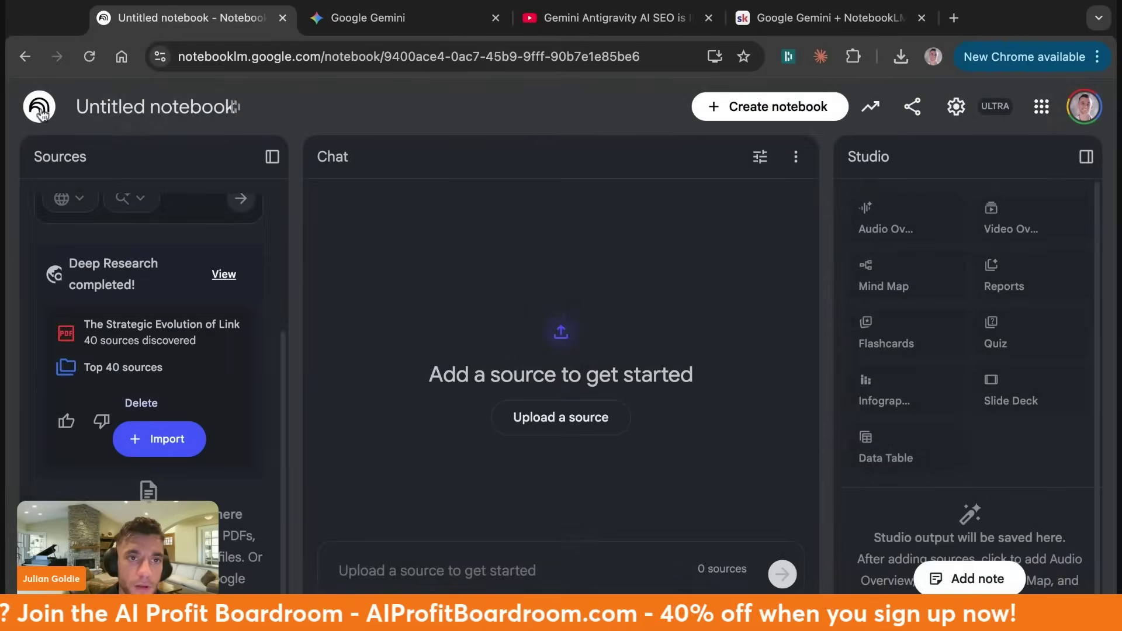
{"action": "key", "text": "alt+Left"}
{"action": "scroll", "coordinate": [680, 409], "scroll_direction": "down", "scroll_amount": 3}
{"action": "scroll", "coordinate": [679, 410], "scroll_direction": "down", "scroll_amount": 1}
{"action": "left_click", "coordinate": [828, 364]}
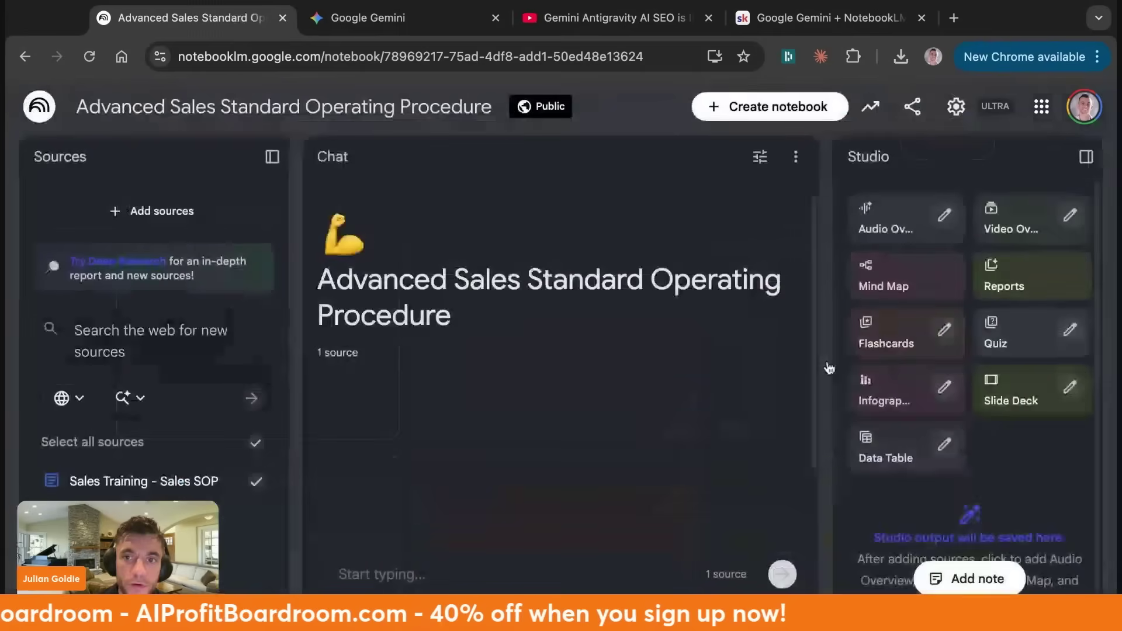
{"action": "scroll", "coordinate": [400, 206], "scroll_direction": "up", "scroll_amount": 5}
{"action": "scroll", "coordinate": [513, 313], "scroll_direction": "up", "scroll_amount": 10}
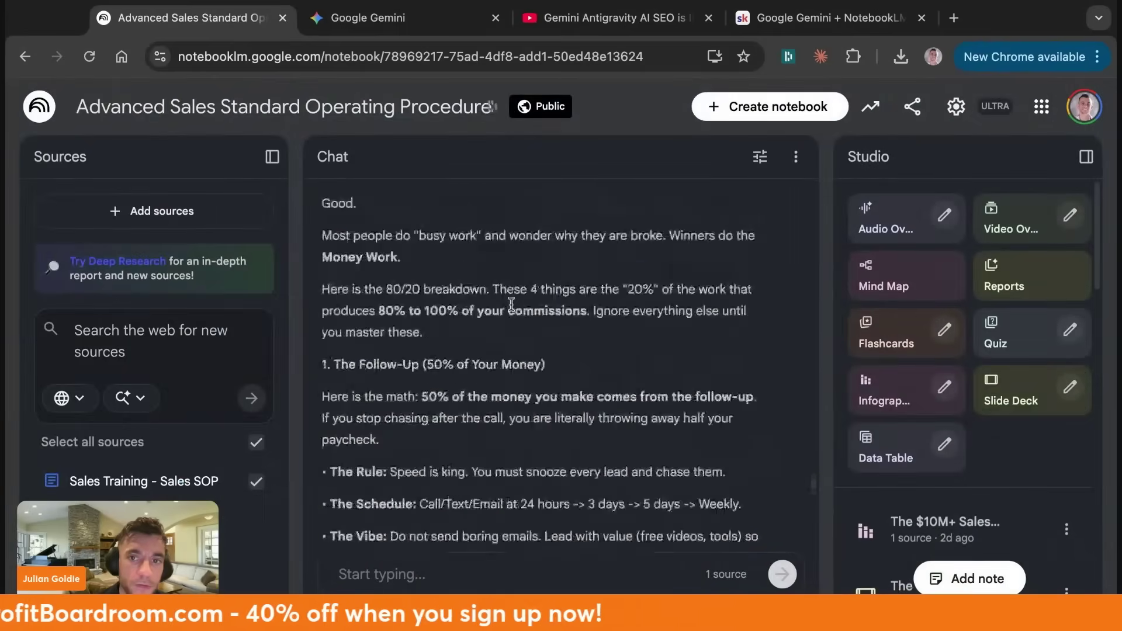
{"action": "scroll", "coordinate": [514, 313], "scroll_direction": "up", "scroll_amount": 10}
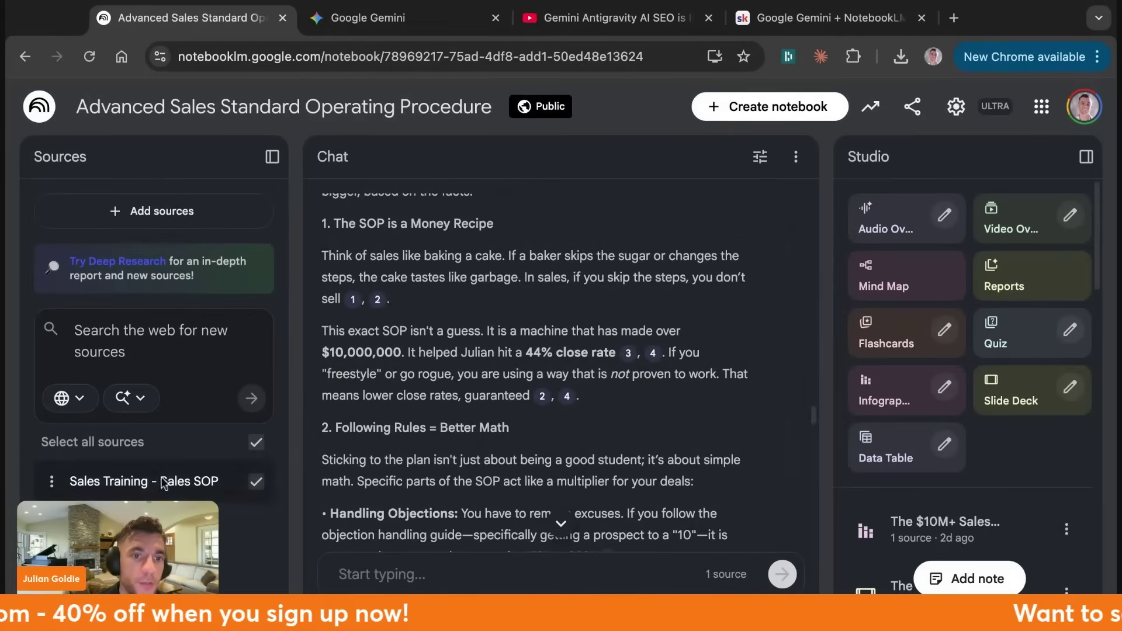
Open the Mastering Studio Ghibli Style notebook, select its title, and view its chat configuration
{"action": "left_click", "coordinate": [38, 105]}
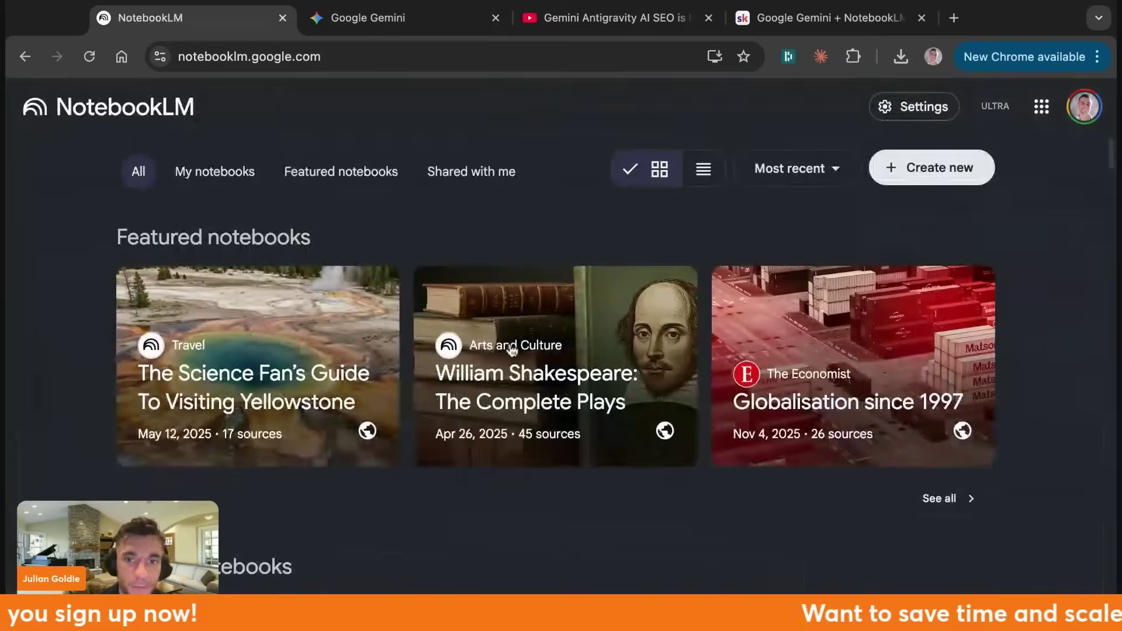
{"action": "left_click", "coordinate": [306, 486]}
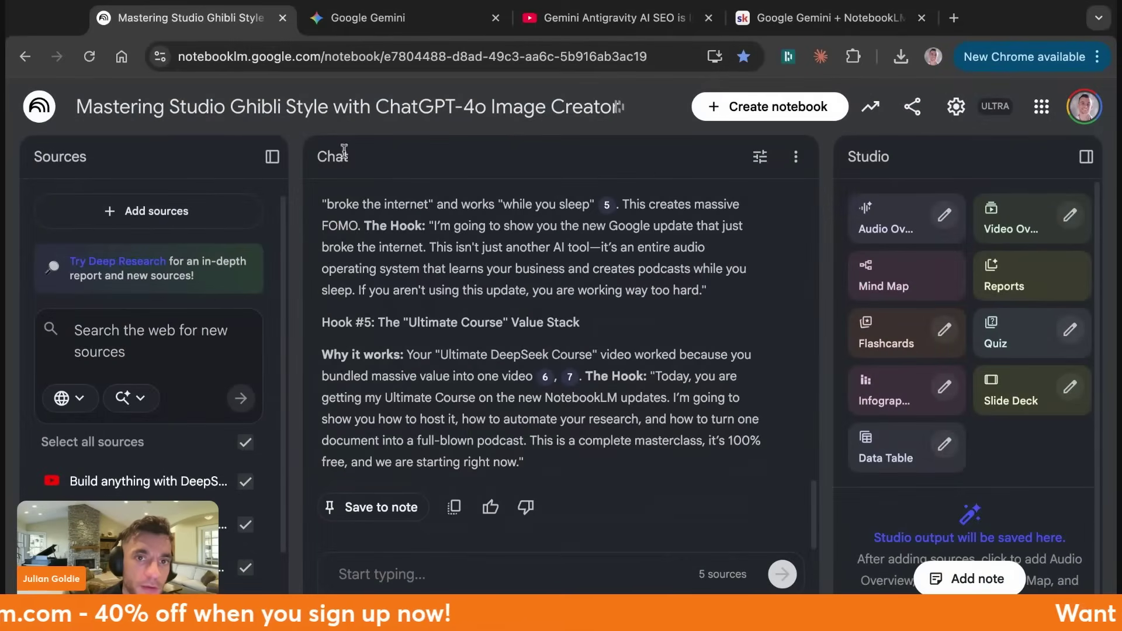
{"action": "double_click", "coordinate": [336, 104]}
{"action": "left_click", "coordinate": [334, 96]}
{"action": "type", "text": "Best"}
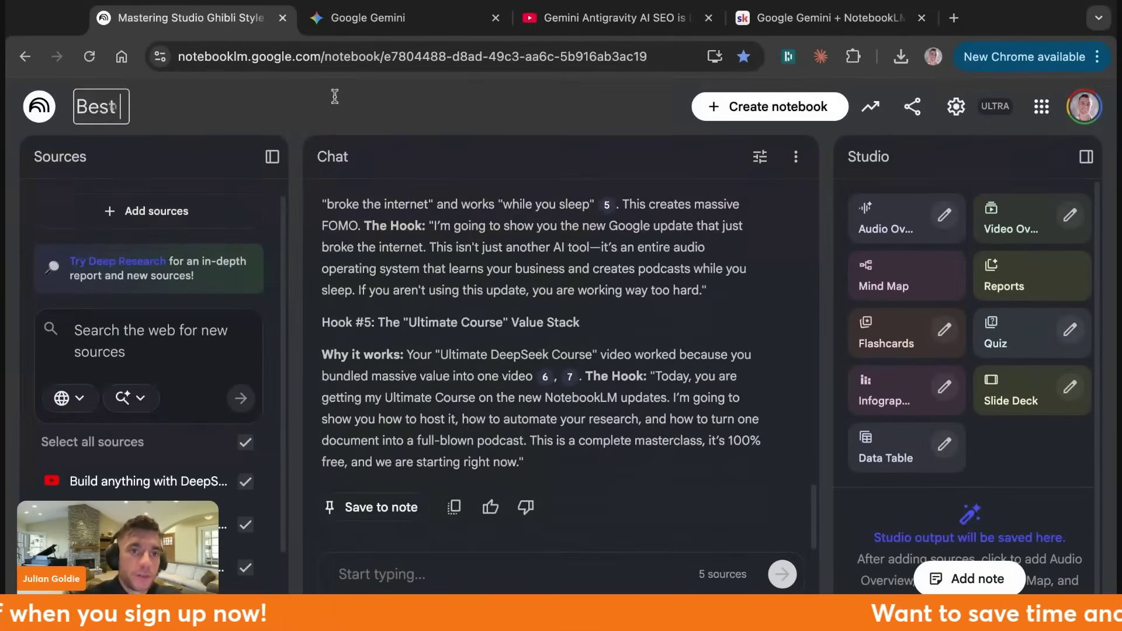
{"action": "type", "text": " Performing Content"}
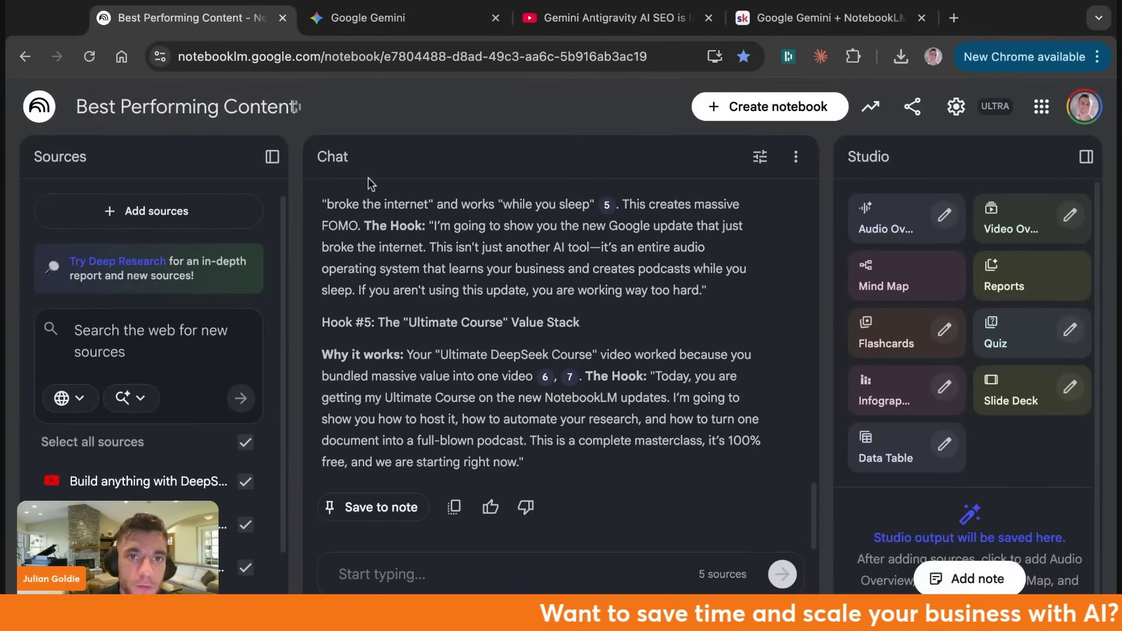
{"action": "scroll", "coordinate": [147, 433], "scroll_direction": "down", "scroll_amount": 1}
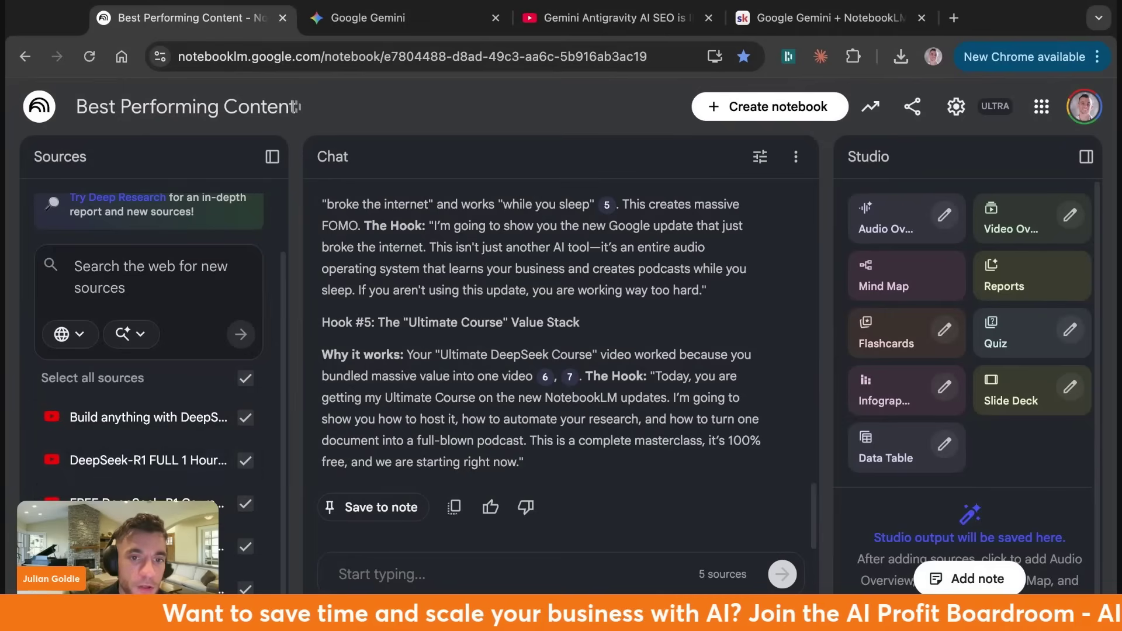
{"action": "scroll", "coordinate": [469, 252], "scroll_direction": "up", "scroll_amount": 5}
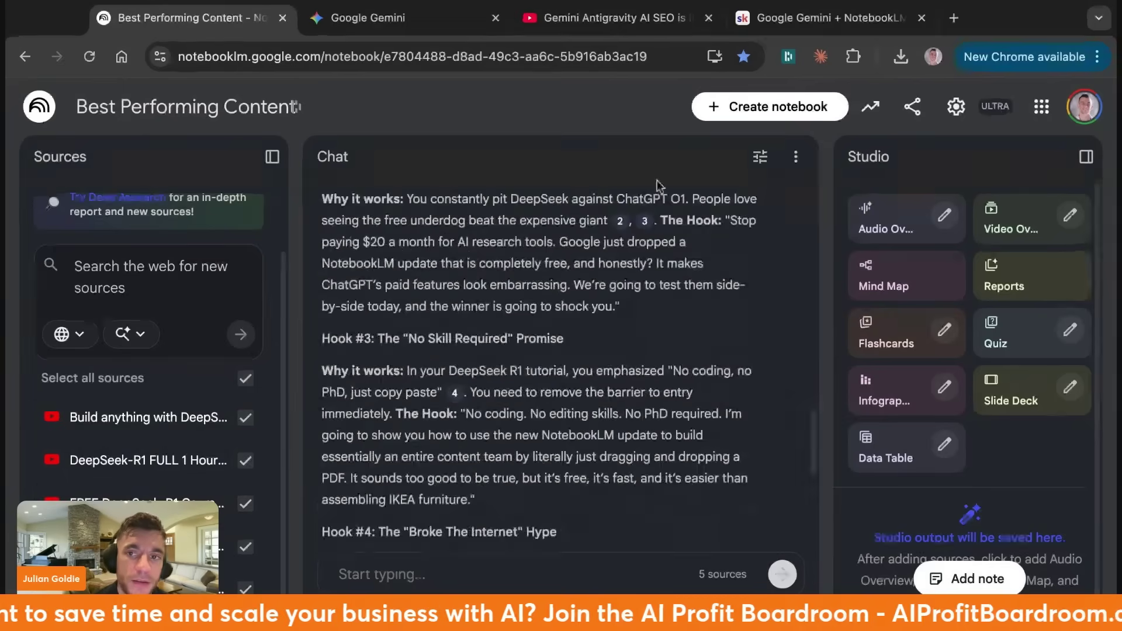
{"action": "left_click", "coordinate": [759, 156]}
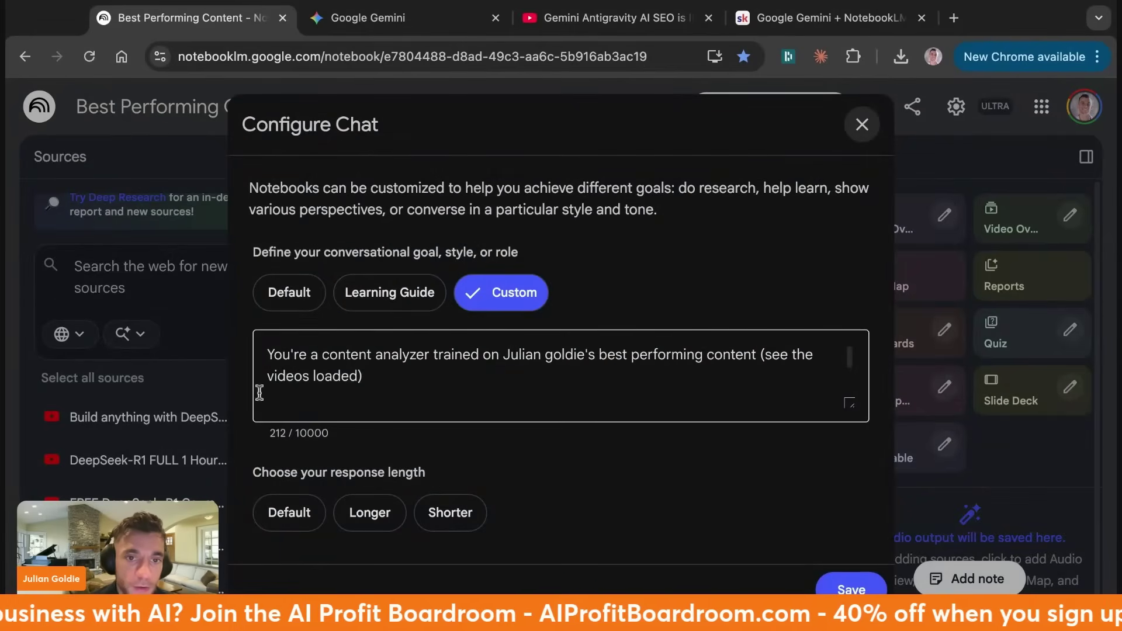
{"action": "key", "text": "Escape"}
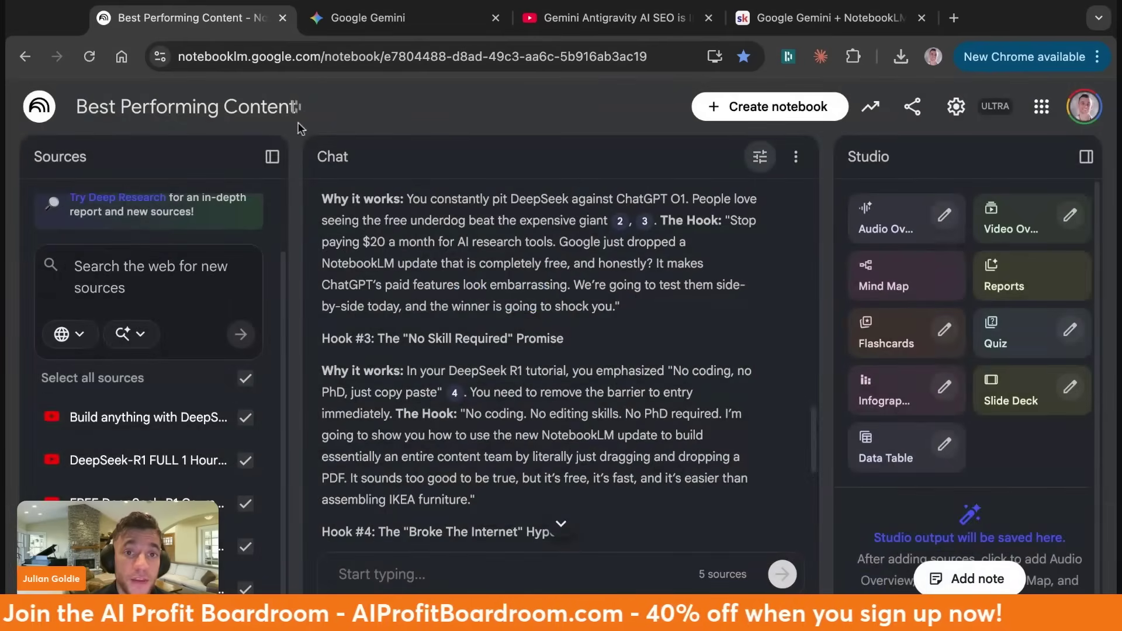
Back in the Knowledge Factory lesson, highlight Step 1 COLLECT and the start of Step 2 CONNECT
{"action": "left_click", "coordinate": [741, 22]}
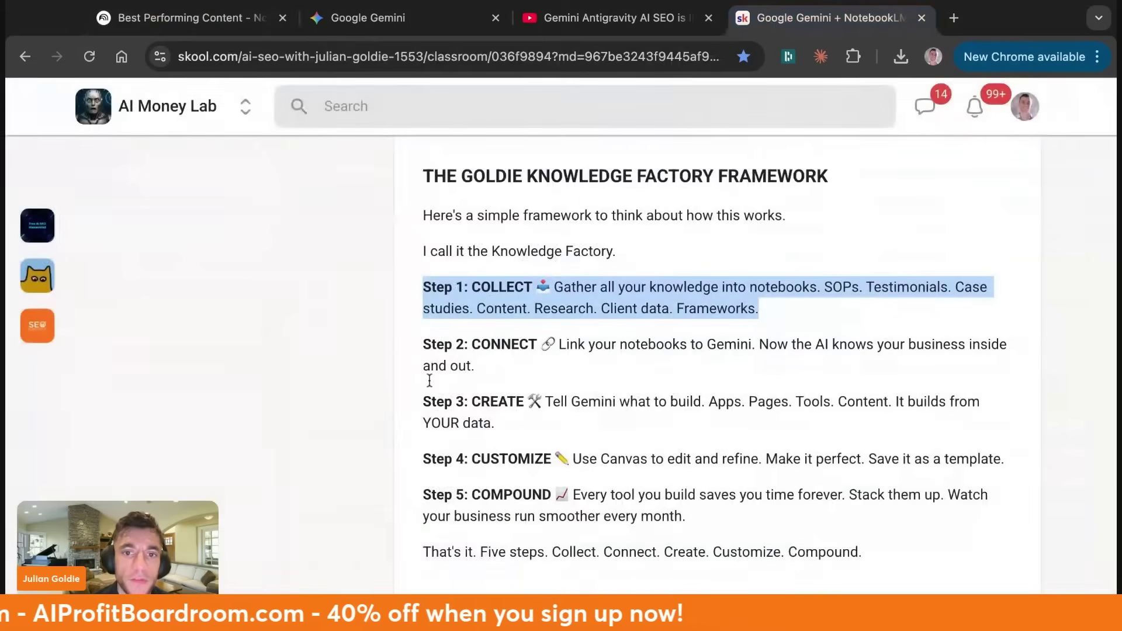
{"action": "triple_click", "coordinate": [496, 307]}
{"action": "left_click_drag", "start_coordinate": [648, 345], "coordinate": [400, 352]}
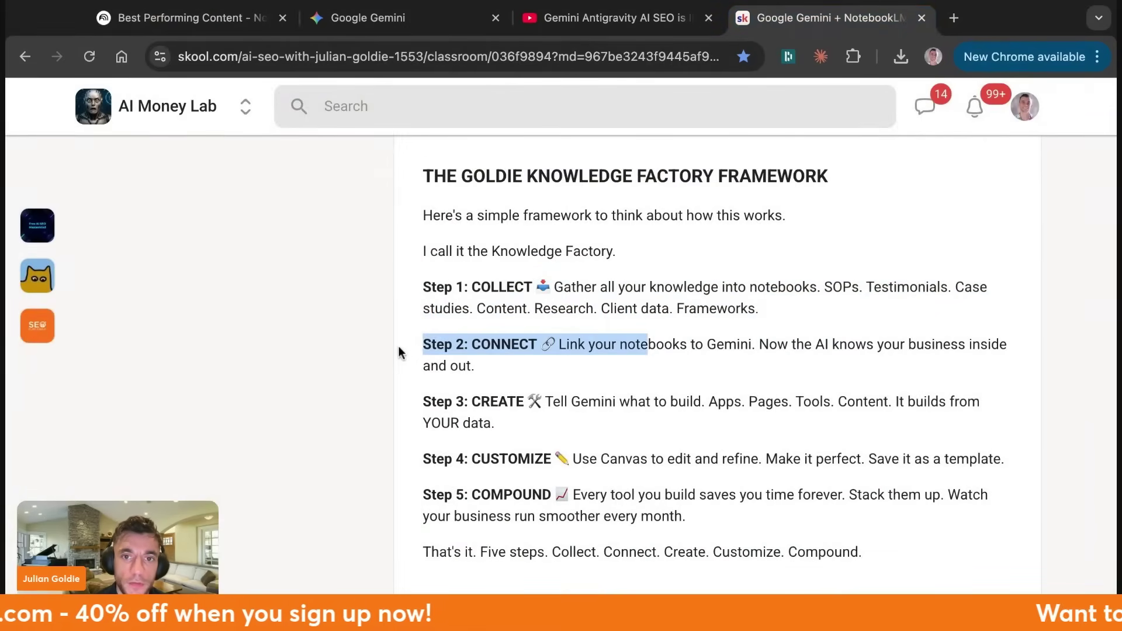
Copy all the juliangoldie.com website text into a new Google Doc
{"action": "key", "text": "ctrl+t"}
{"action": "type", "text": "juliangoldie.com"}
{"action": "key", "text": "Return"}
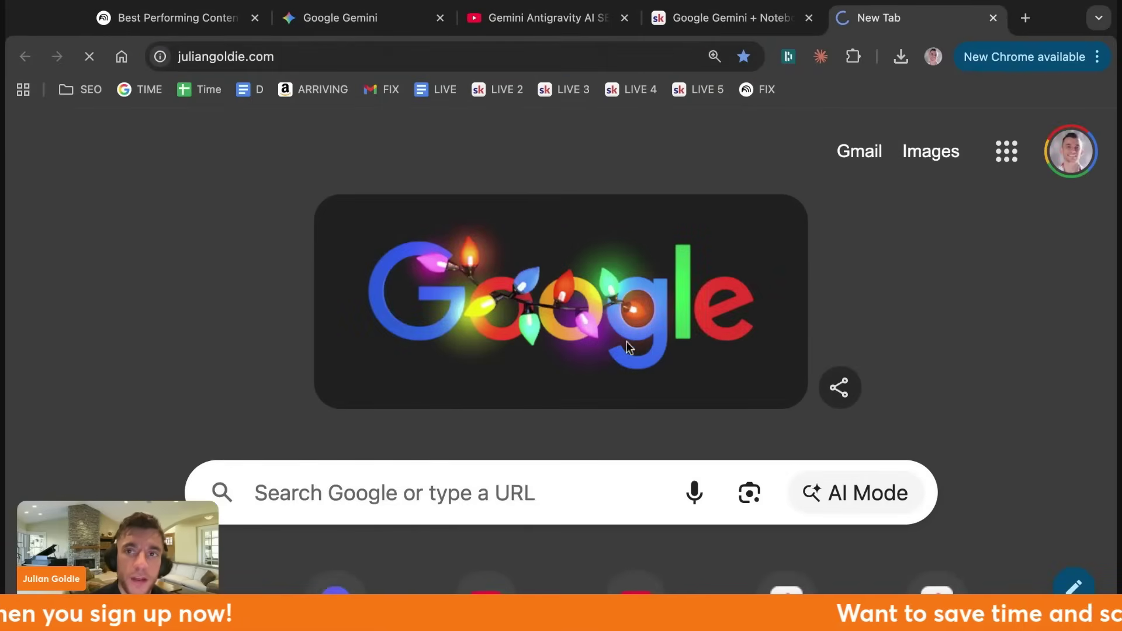
{"action": "scroll", "coordinate": [574, 343], "scroll_direction": "down", "scroll_amount": 10}
{"action": "scroll", "coordinate": [573, 343], "scroll_direction": "down", "scroll_amount": 10}
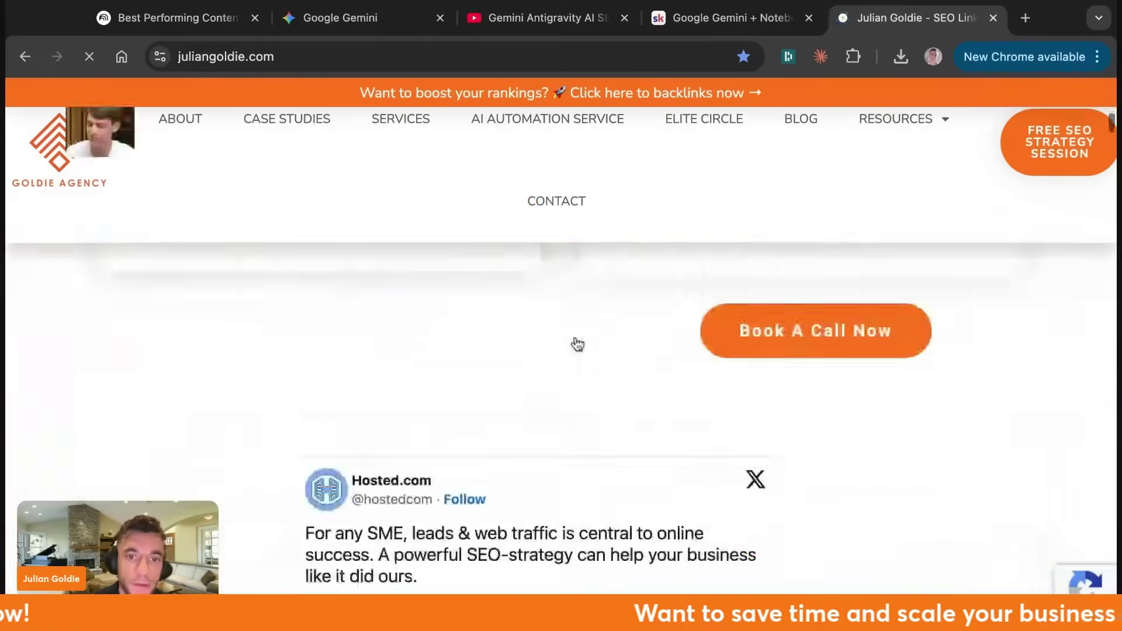
{"action": "scroll", "coordinate": [573, 342], "scroll_direction": "down", "scroll_amount": 10}
{"action": "scroll", "coordinate": [481, 383], "scroll_direction": "up", "scroll_amount": 3}
{"action": "key", "text": "ctrl+a"}
{"action": "key", "text": "ctrl+t"}
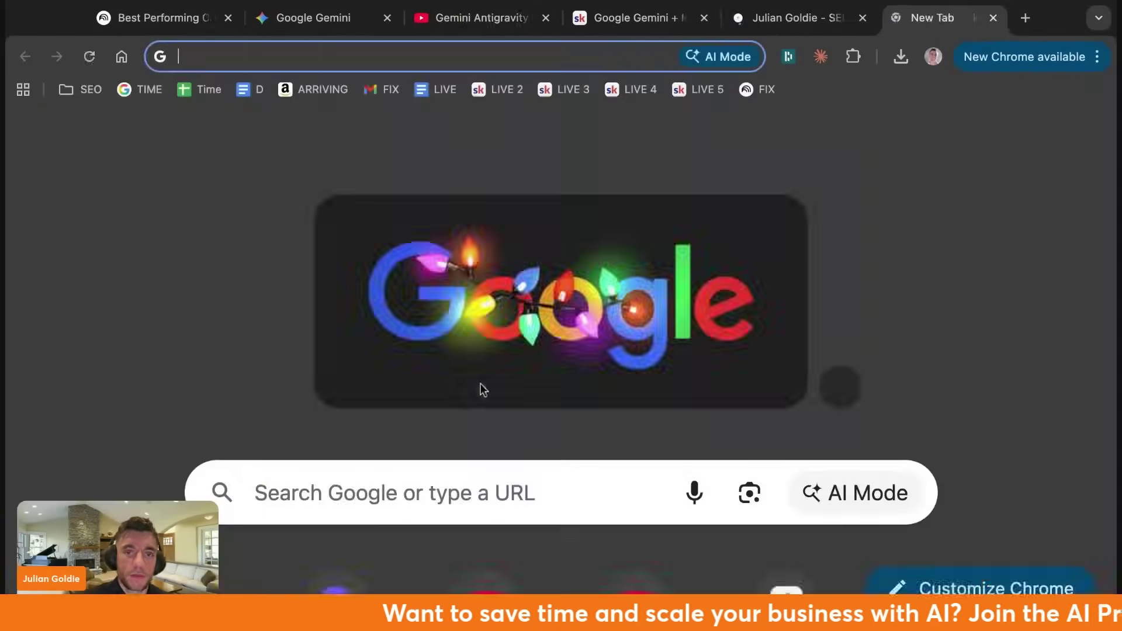
{"action": "type", "text": "docs.new"}
{"action": "key", "text": "Return"}
{"action": "key", "text": "ctrl+v"}
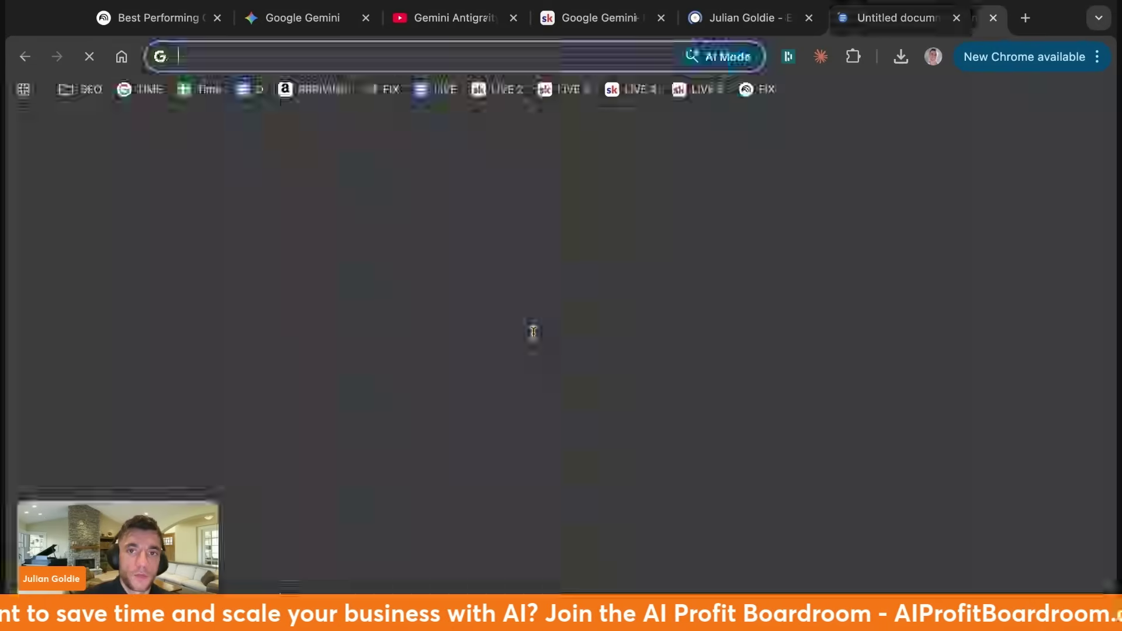
Load ChatGPT in another new tab and glance at its model list
{"action": "key", "text": "ctrl+t"}
{"action": "type", "text": "chatgpt.com"}
{"action": "key", "text": "Return"}
{"action": "left_click", "coordinate": [298, 101]}
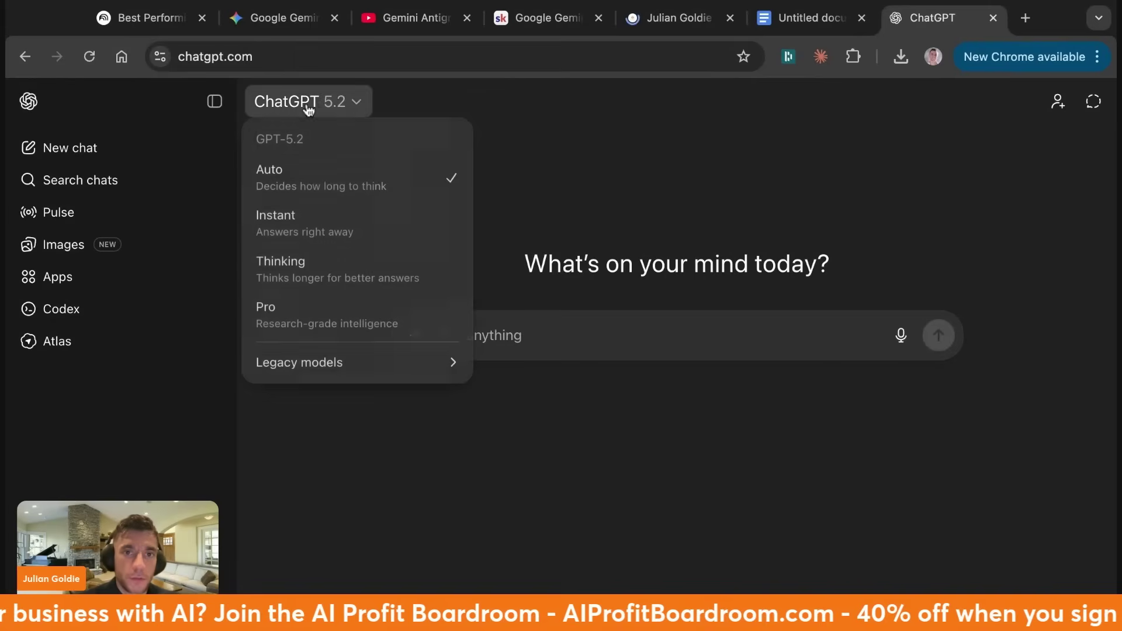
{"action": "left_click", "coordinate": [333, 186]}
{"action": "key", "text": "ctrl+l"}
{"action": "type", "text": "gemini"}
Send Gemini Fast the pasted site text with 'take all the testimonials'
{"action": "key", "text": "Return"}
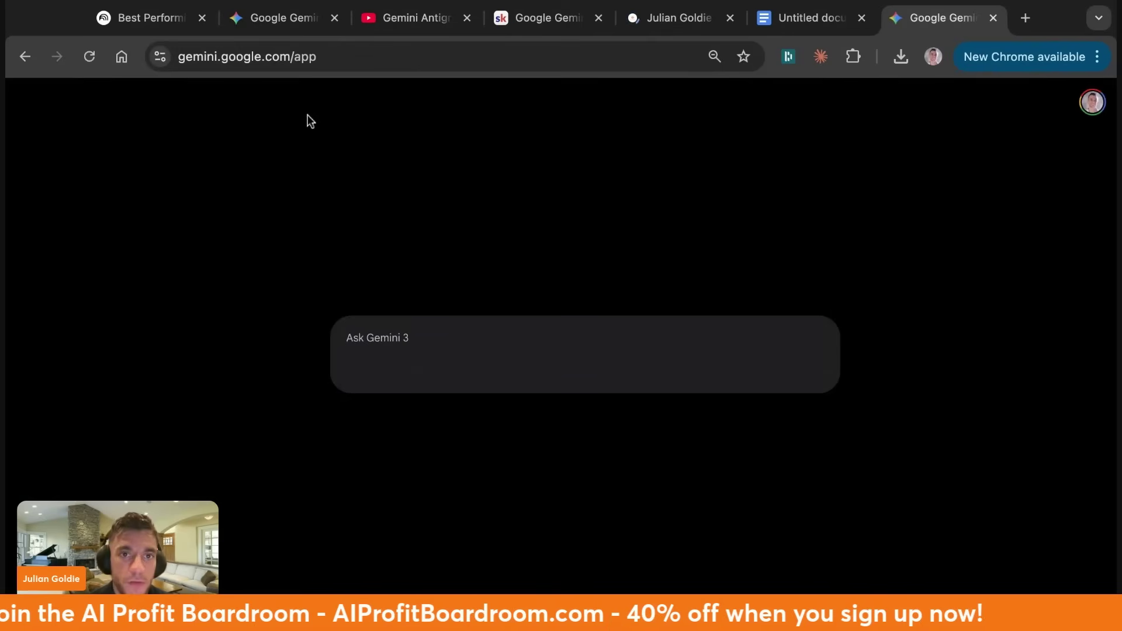
{"action": "left_click", "coordinate": [777, 377]}
{"action": "left_click", "coordinate": [801, 450]}
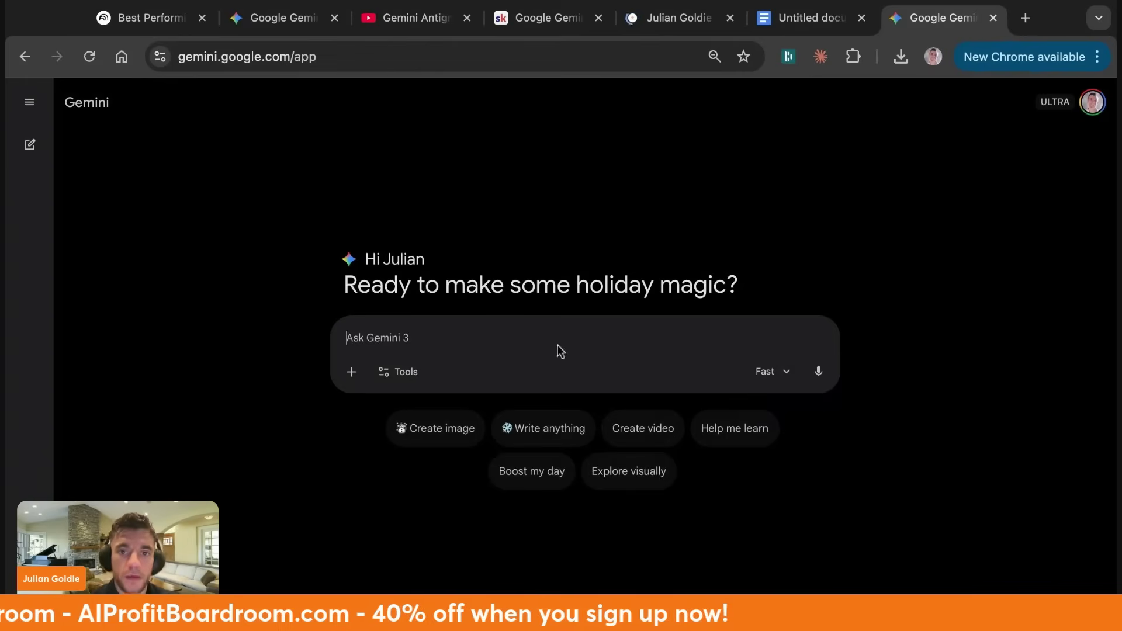
{"action": "key", "text": "ctrl+v"}
{"action": "type", "text": "take all th"}
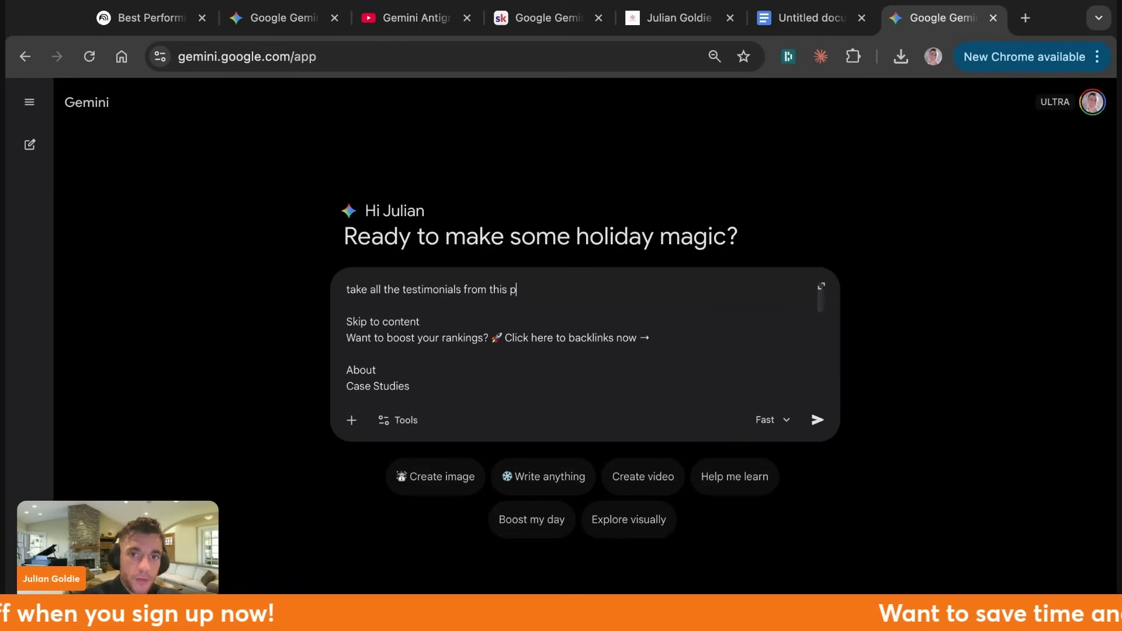
{"action": "type", "text": "ra them:"}
{"action": "key", "text": "Return"}
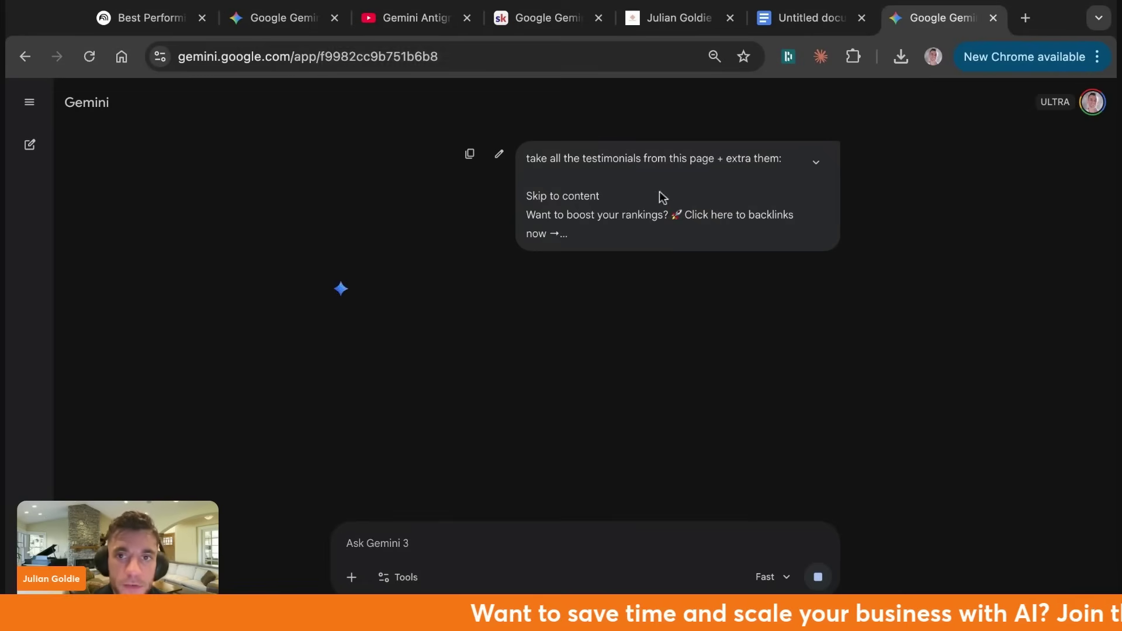
Check the Google Doc, then select and copy Gemini's client-grouped testimonials response
{"action": "left_click", "coordinate": [789, 22]}
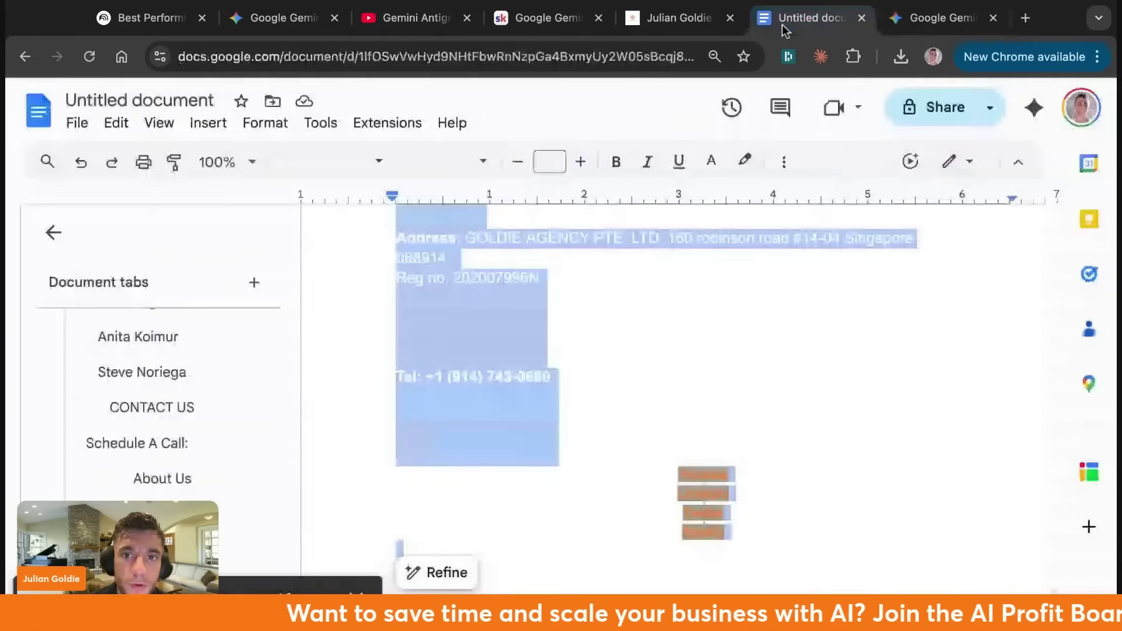
{"action": "scroll", "coordinate": [491, 421], "scroll_direction": "down", "scroll_amount": 3}
{"action": "scroll", "coordinate": [553, 326], "scroll_direction": "down", "scroll_amount": 3}
{"action": "scroll", "coordinate": [553, 327], "scroll_direction": "down", "scroll_amount": 3}
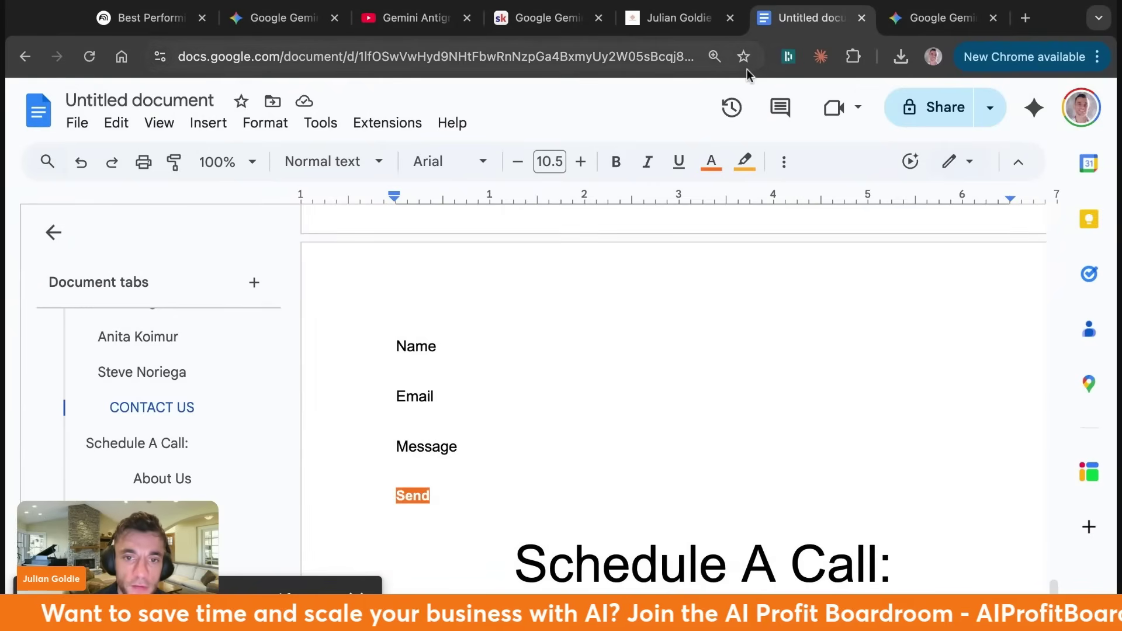
{"action": "scroll", "coordinate": [628, 403], "scroll_direction": "up", "scroll_amount": 10}
{"action": "scroll", "coordinate": [629, 404], "scroll_direction": "up", "scroll_amount": 10}
{"action": "scroll", "coordinate": [629, 403], "scroll_direction": "up", "scroll_amount": 10}
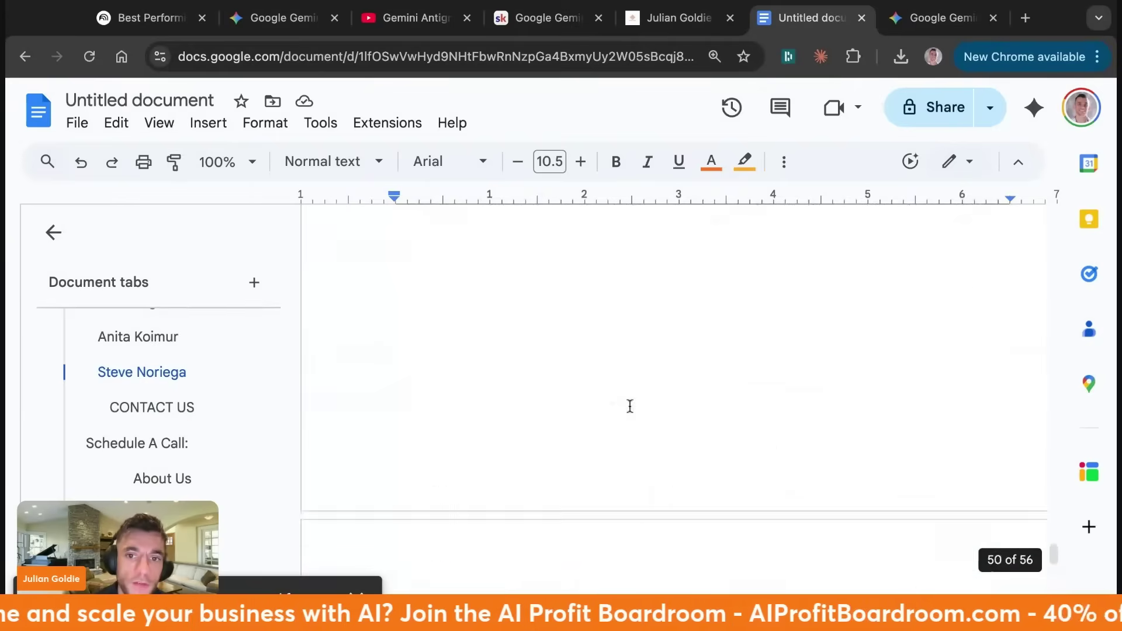
{"action": "scroll", "coordinate": [629, 404], "scroll_direction": "up", "scroll_amount": 10}
{"action": "left_click", "coordinate": [929, 17]}
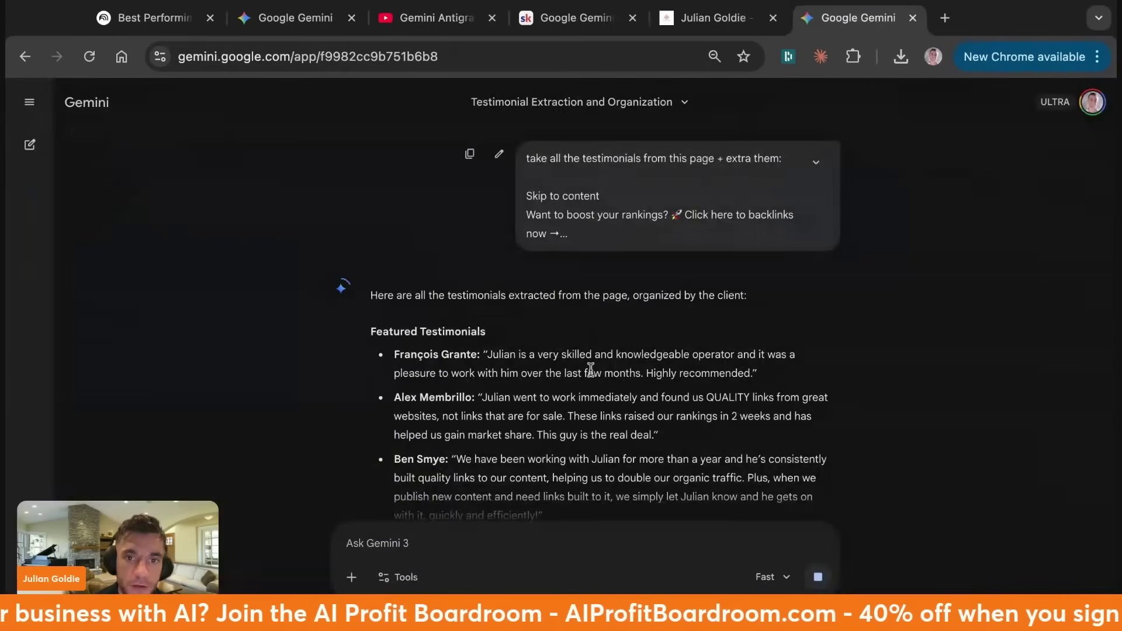
{"action": "scroll", "coordinate": [589, 413], "scroll_direction": "down", "scroll_amount": 2}
{"action": "scroll", "coordinate": [589, 412], "scroll_direction": "down", "scroll_amount": 3}
{"action": "scroll", "coordinate": [586, 413], "scroll_direction": "down", "scroll_amount": 5}
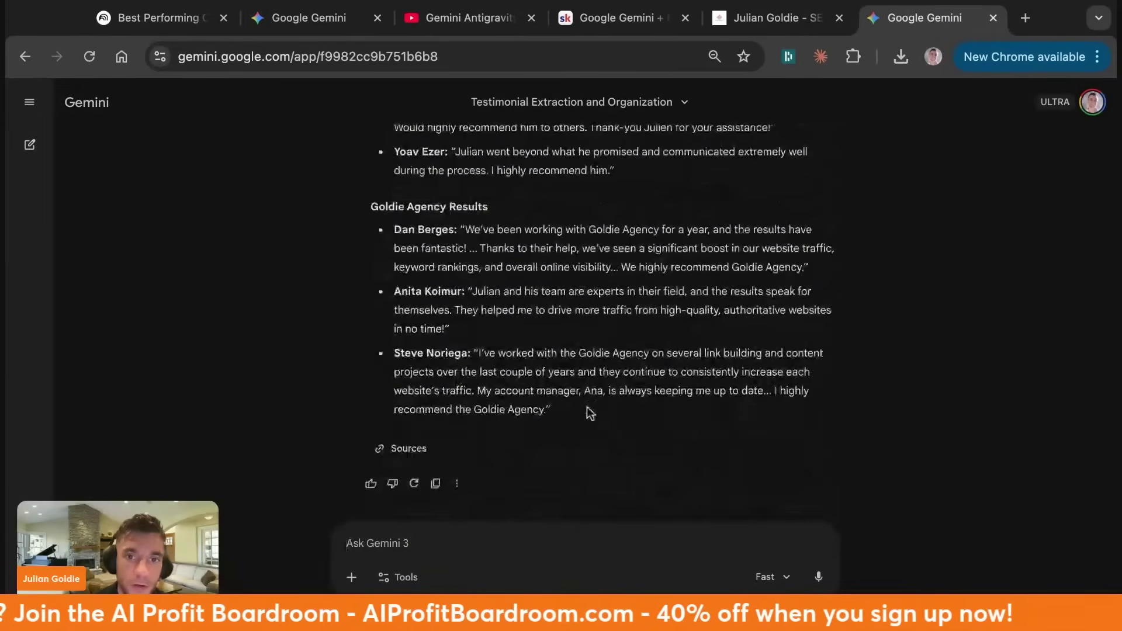
{"action": "scroll", "coordinate": [586, 413], "scroll_direction": "up", "scroll_amount": 15}
{"action": "left_click_drag", "start_coordinate": [369, 202], "coordinate": [693, 246]}
{"action": "scroll", "coordinate": [368, 219], "scroll_direction": "down", "scroll_amount": 10}
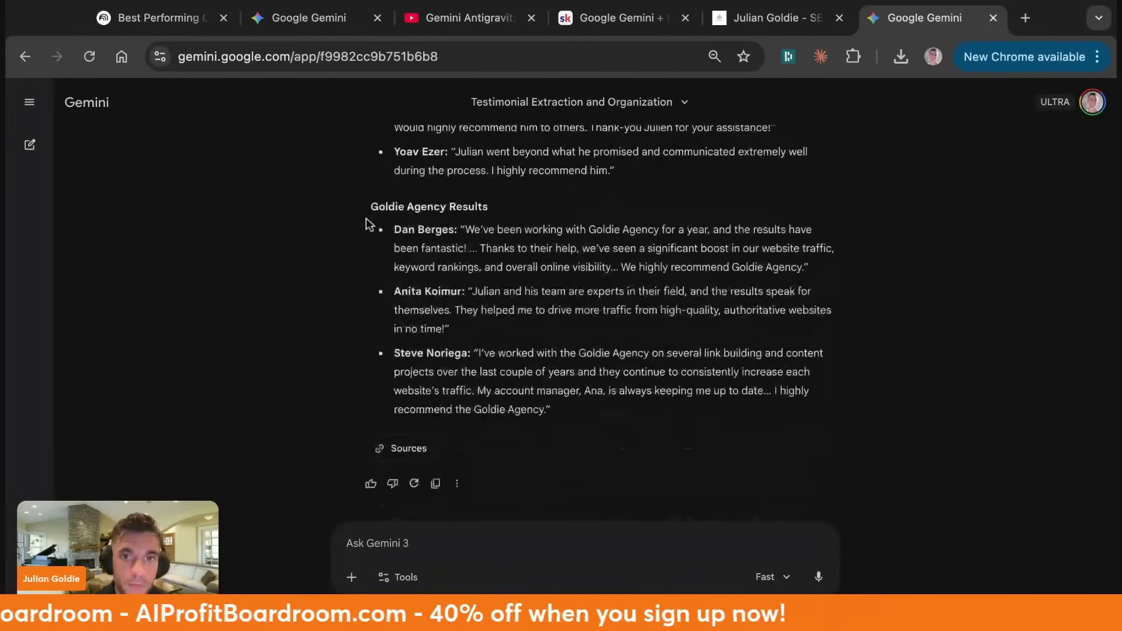
{"action": "left_click", "coordinate": [612, 416], "text": "shift"}
{"action": "scroll", "coordinate": [619, 388], "scroll_direction": "up", "scroll_amount": 5}
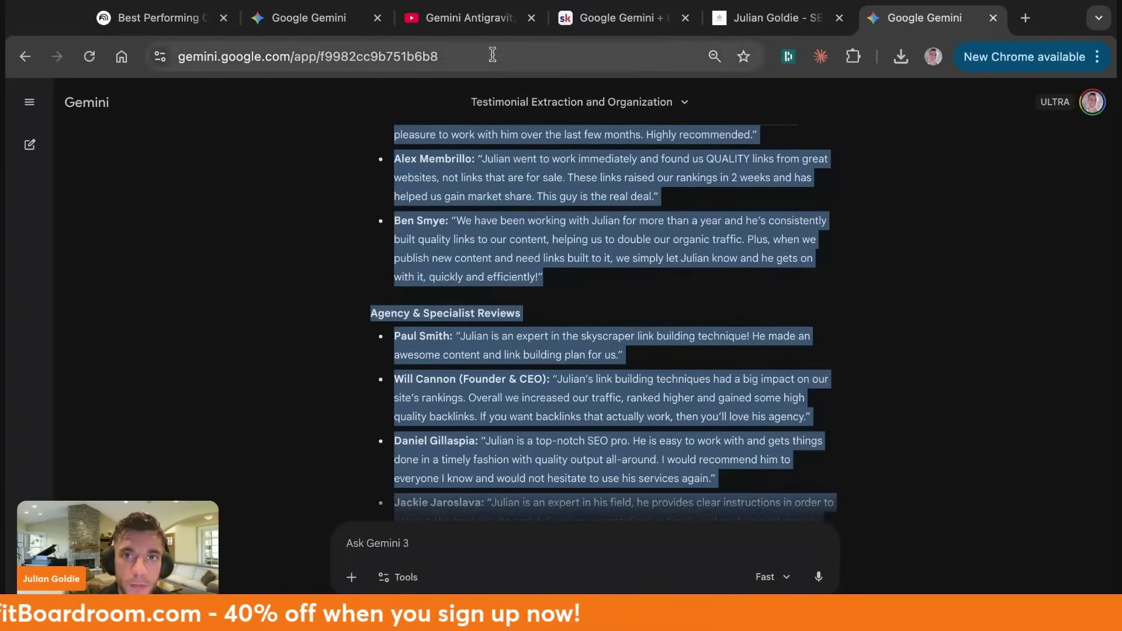
{"action": "left_click", "coordinate": [308, 18]}
Create a new NotebookLM notebook with the pasted testimonials as its copied-text source
{"action": "left_click", "coordinate": [149, 18]}
{"action": "left_click", "coordinate": [35, 106]}
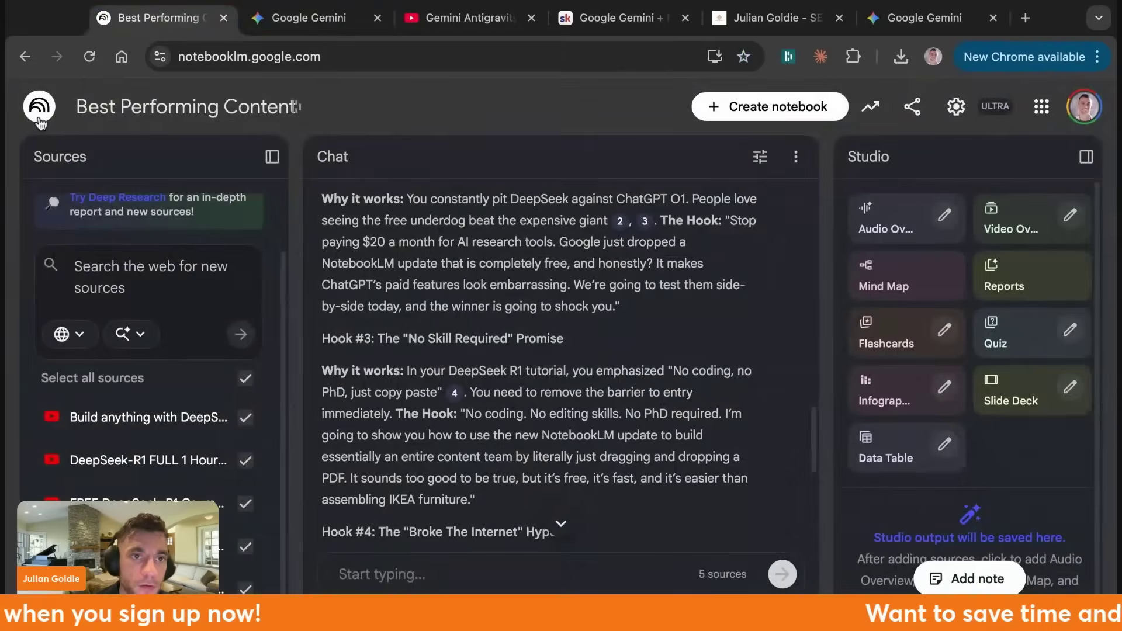
{"action": "left_click", "coordinate": [927, 169]}
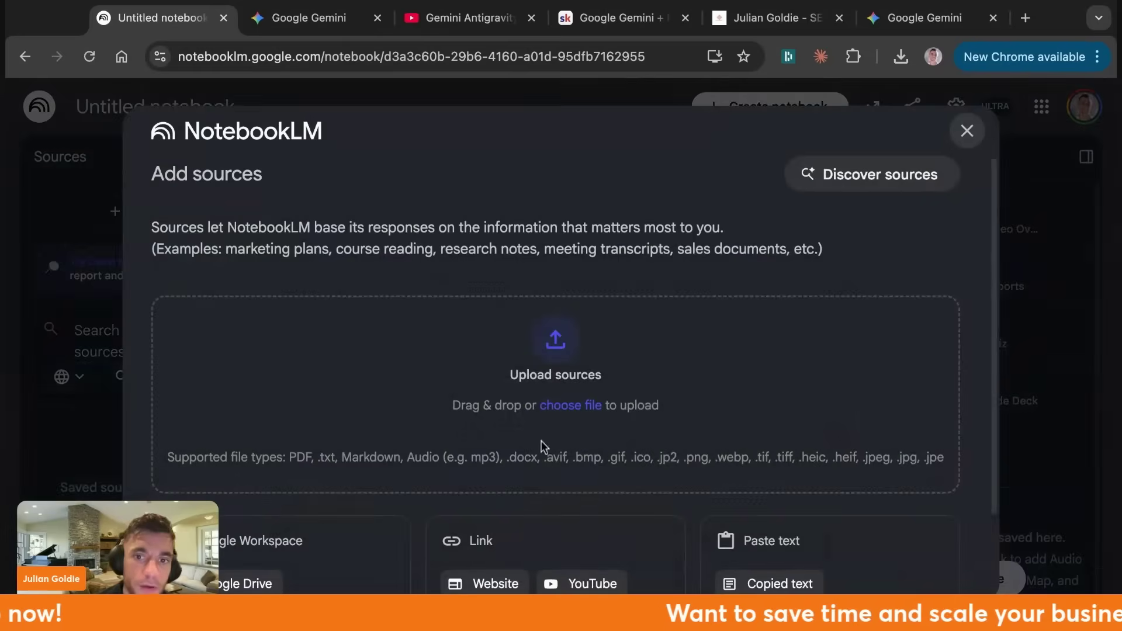
{"action": "scroll", "coordinate": [611, 515], "scroll_direction": "down", "scroll_amount": 3}
{"action": "left_click", "coordinate": [744, 476]}
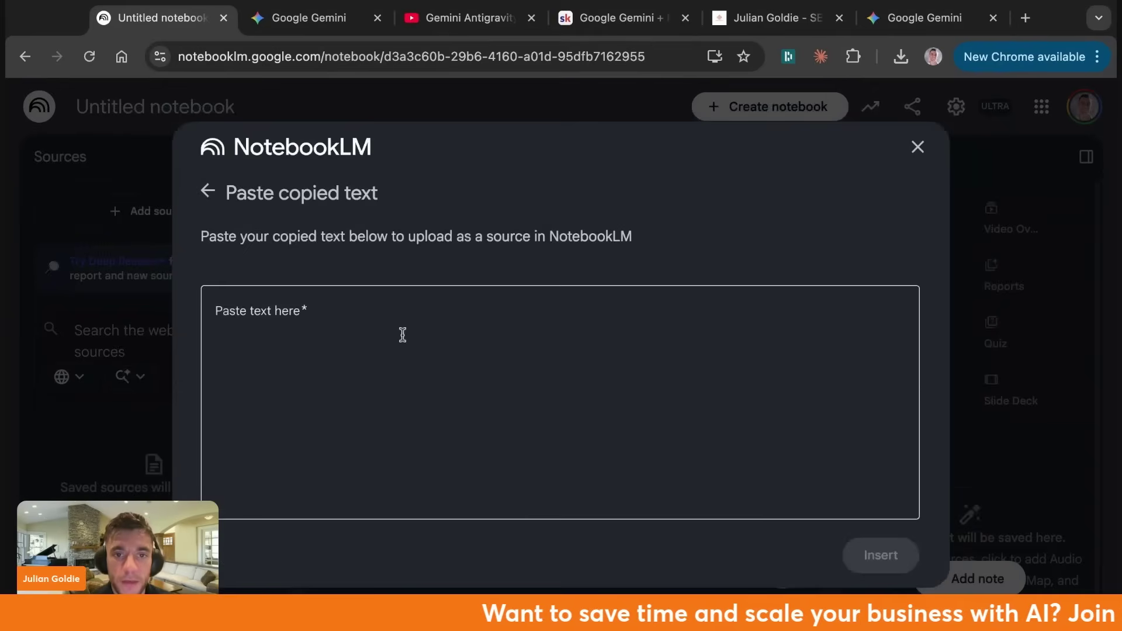
{"action": "key", "text": "ctrl+v"}
{"action": "left_click", "coordinate": [880, 555]}
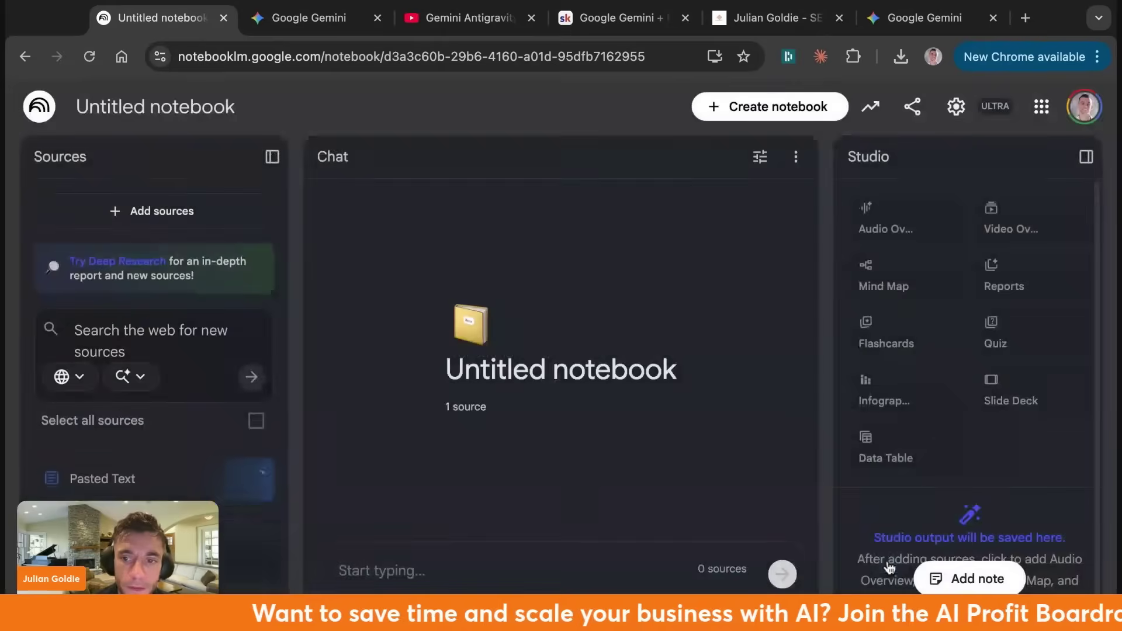
Rename the notebook 'Testimonial Collection', go home, and return to the Skool lesson
{"action": "left_click", "coordinate": [160, 101]}
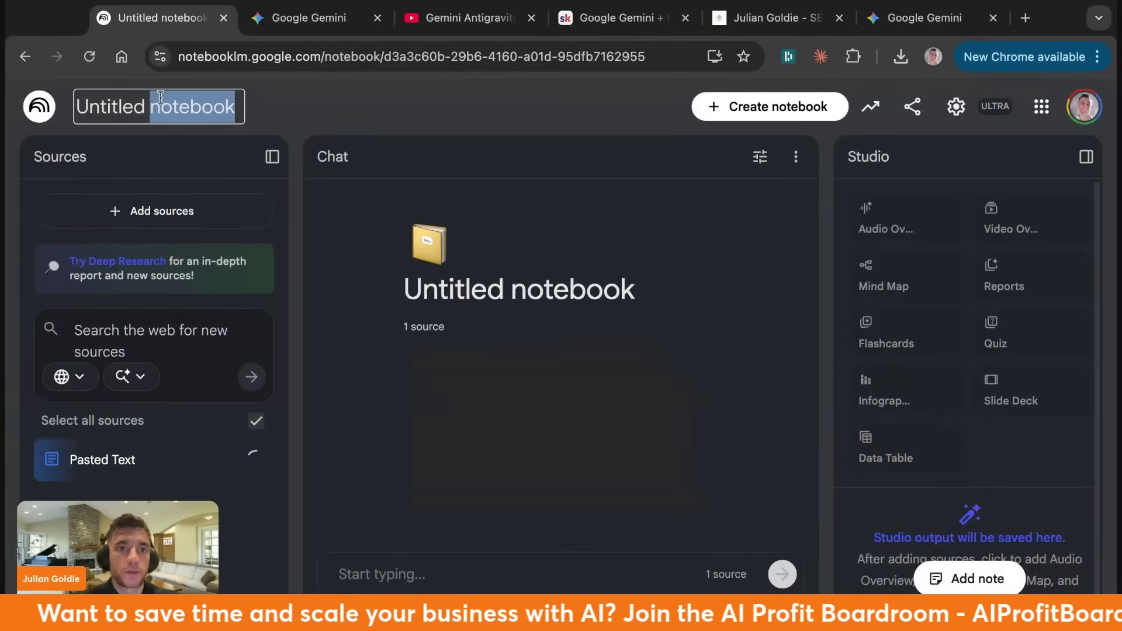
{"action": "type", "text": "Testimonial Collection"}
{"action": "key", "text": "Return"}
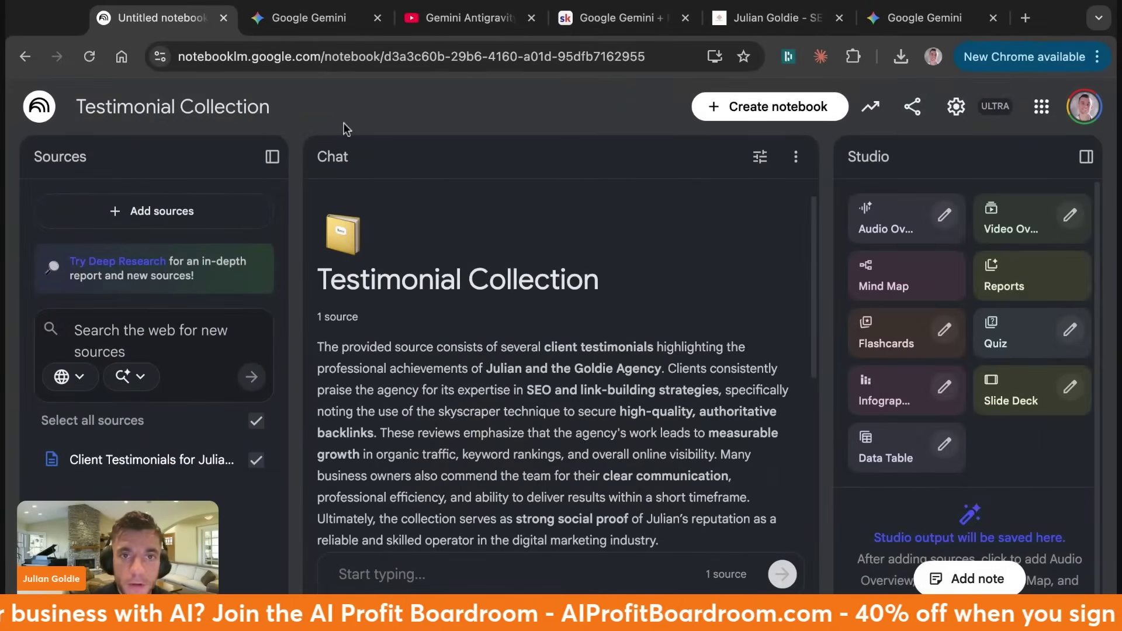
{"action": "left_click", "coordinate": [38, 107]}
{"action": "scroll", "coordinate": [845, 251], "scroll_direction": "down", "scroll_amount": 1}
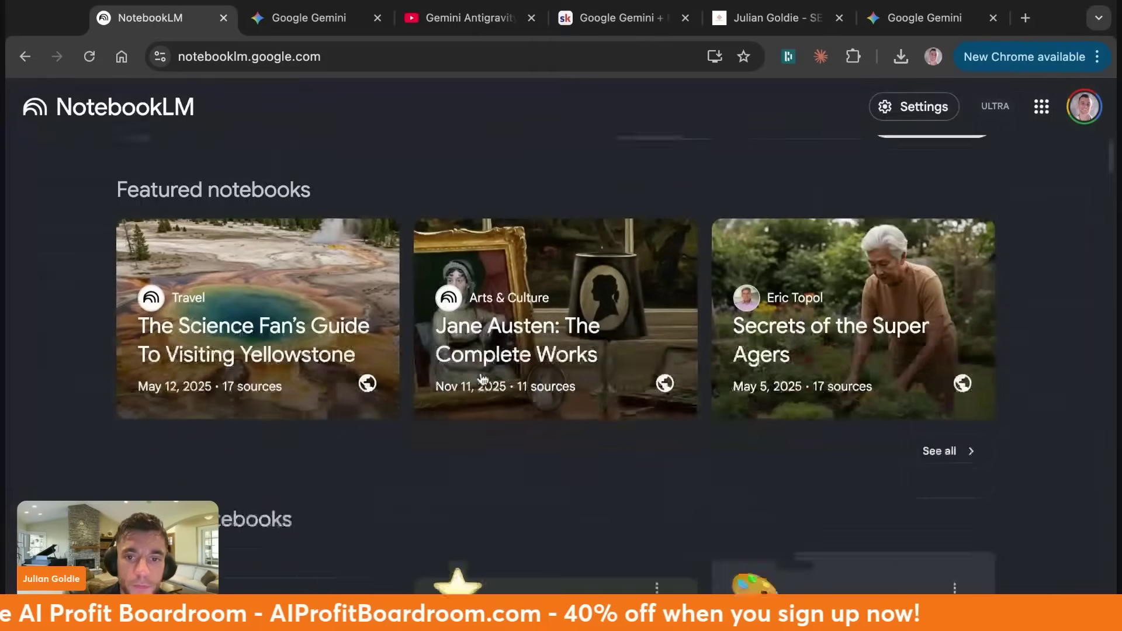
{"action": "scroll", "coordinate": [845, 251], "scroll_direction": "down", "scroll_amount": 4}
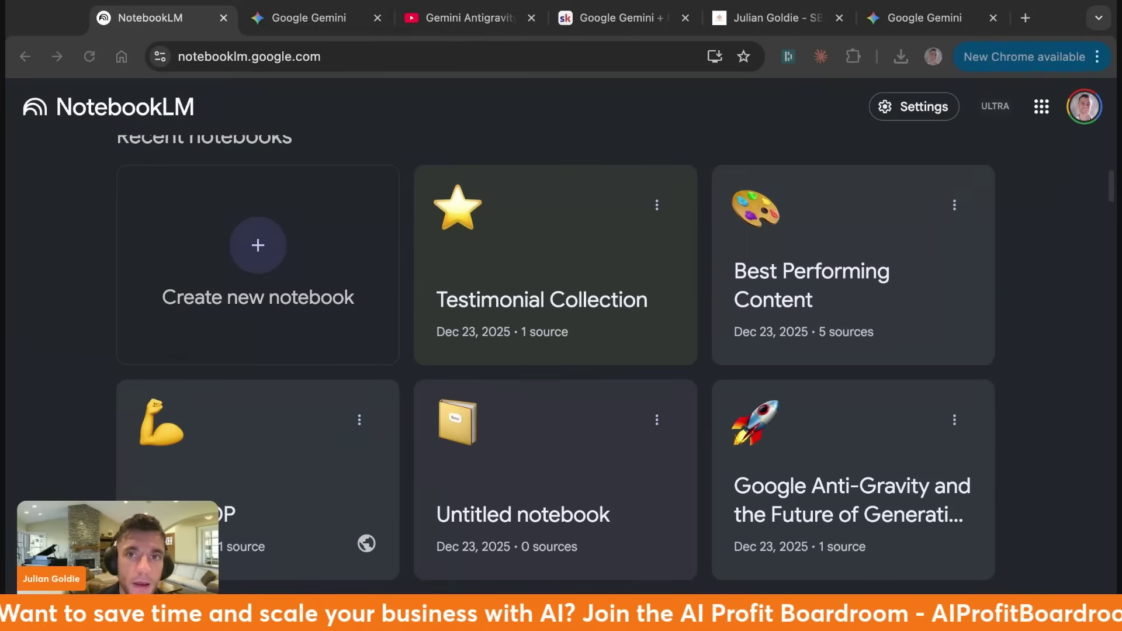
{"action": "left_click", "coordinate": [637, 23]}
{"action": "scroll", "coordinate": [604, 300], "scroll_direction": "down", "scroll_amount": 1}
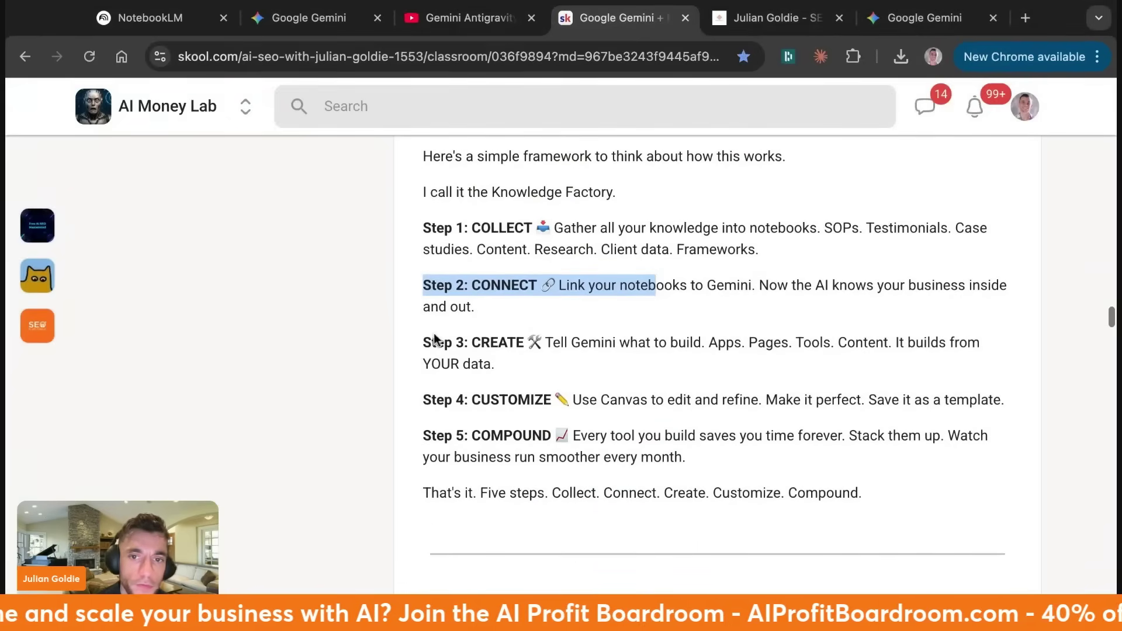
{"action": "mouse_move", "coordinate": [417, 338]}
{"action": "left_mouse_down"}
{"action": "mouse_move", "coordinate": [757, 343]}
{"action": "mouse_move", "coordinate": [495, 364]}
{"action": "left_mouse_up"}
Highlight Step 3 in the lesson, then start a new Gemini chat with the Sales SOP notebook attached
{"action": "left_click", "coordinate": [702, 365]}
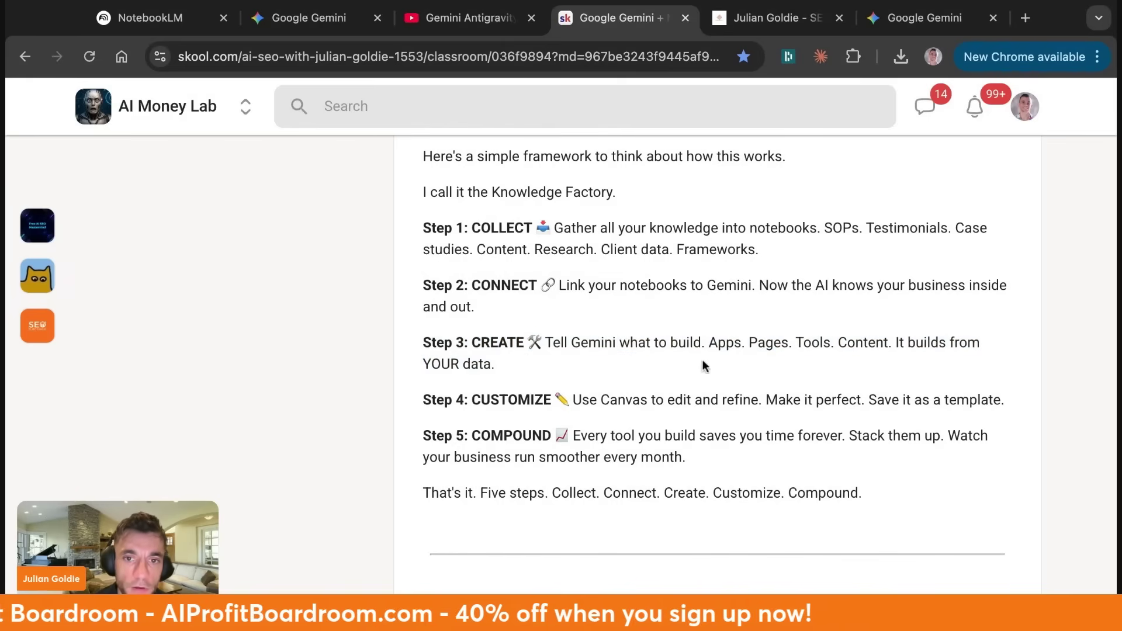
{"action": "triple_click", "coordinate": [490, 342]}
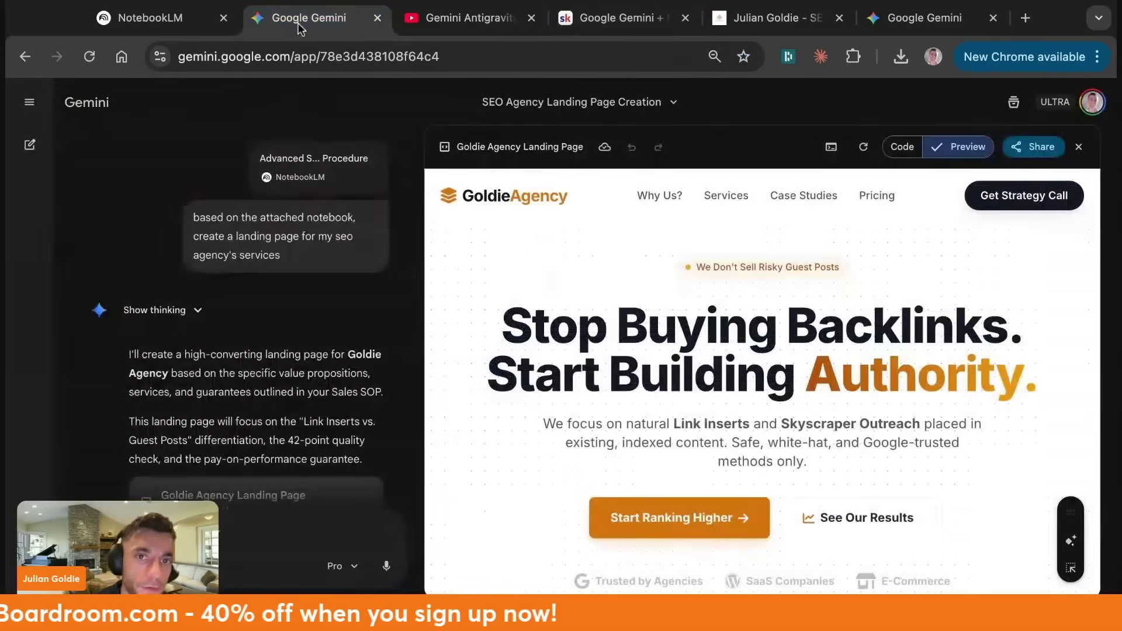
{"action": "left_click", "coordinate": [29, 144]}
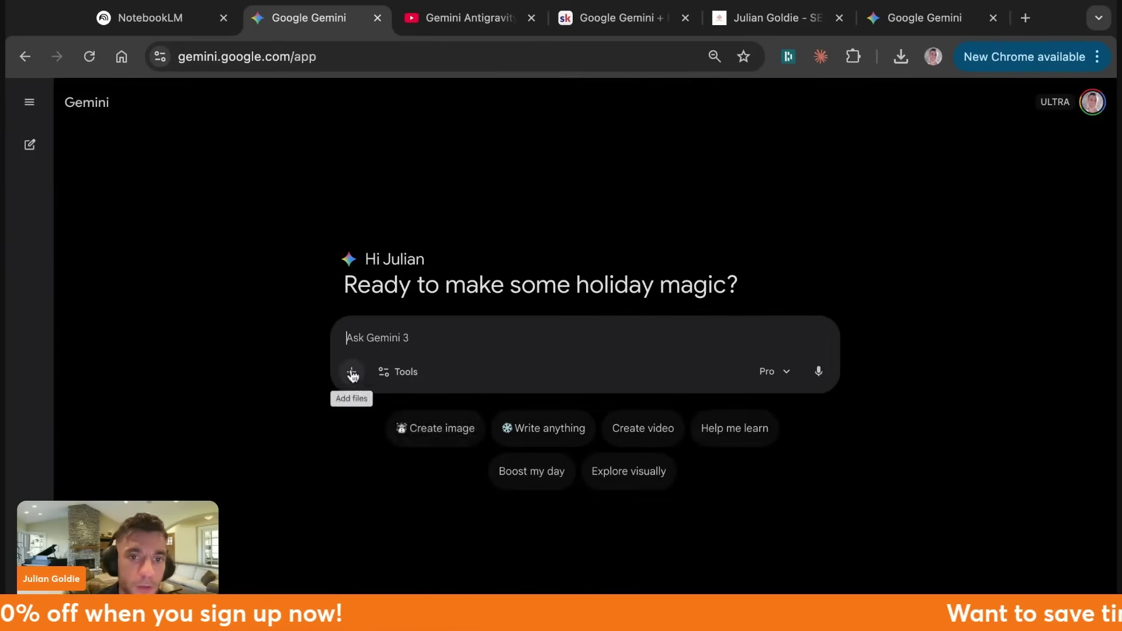
{"action": "left_click", "coordinate": [351, 371]}
{"action": "left_click", "coordinate": [383, 516]}
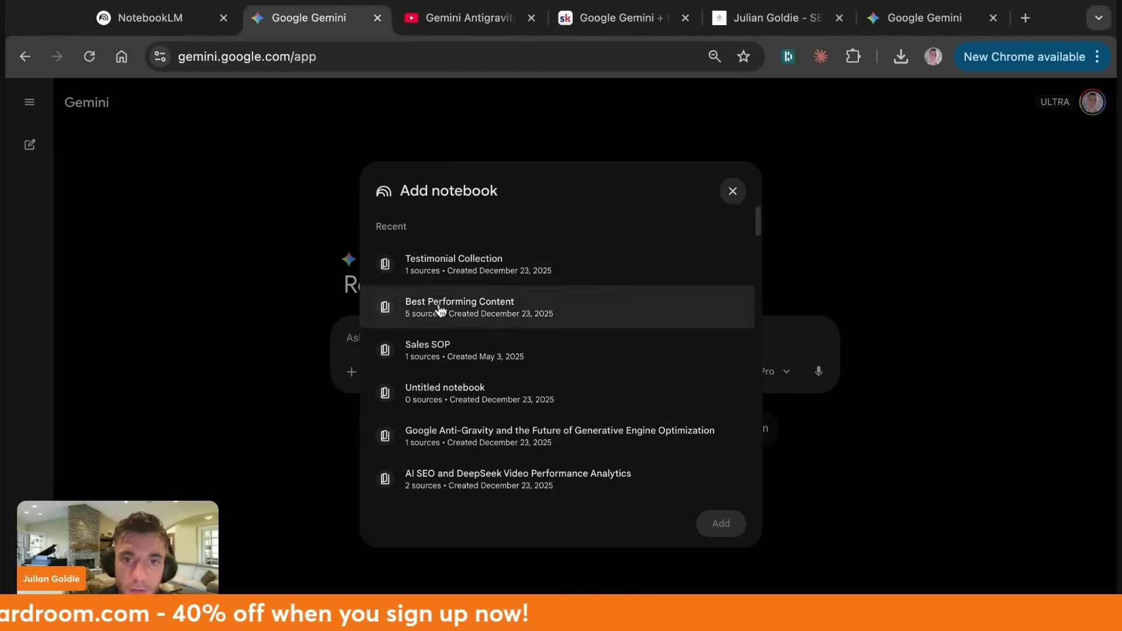
{"action": "left_click", "coordinate": [433, 351]}
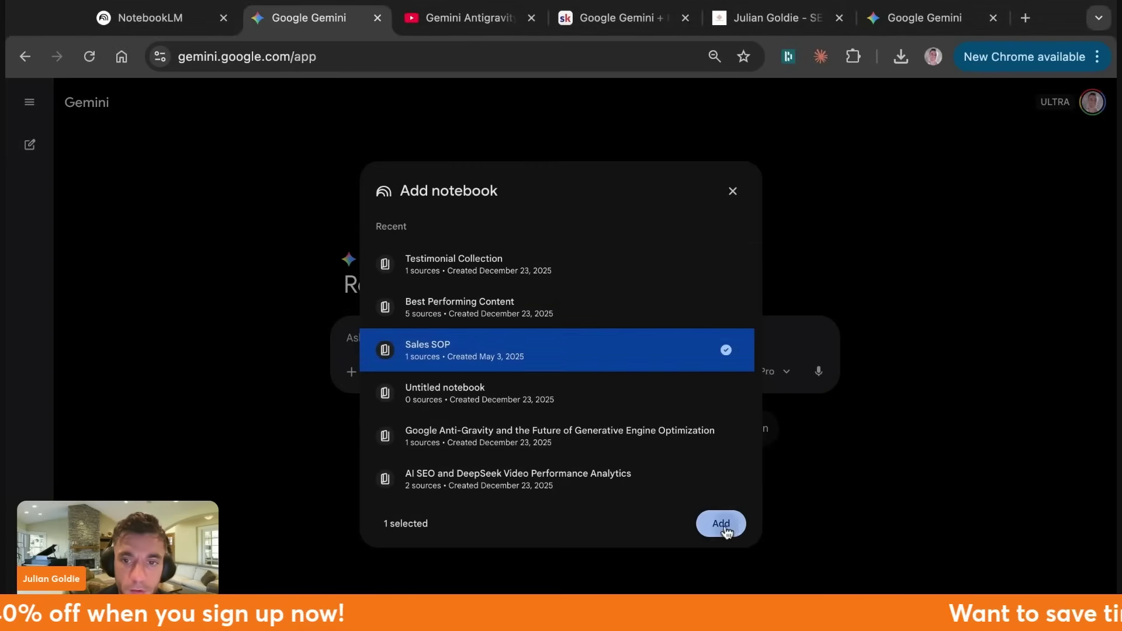
{"action": "left_click", "coordinate": [724, 529]}
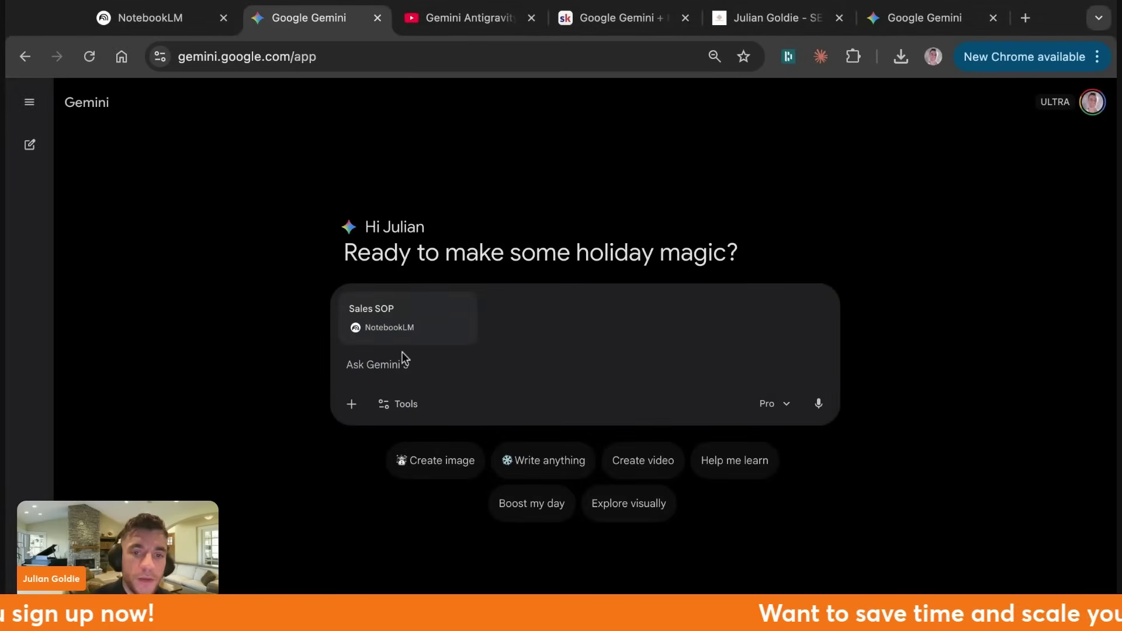
Paste the client-intake quiz prompt, remove 'SOPs', and highlight its first, Load and Output lines
{"action": "type", "text": "Build me a client intake quiz based on my SOPs\" Load: Your agency's qualification criteria, pricing tiers, service descriptions Output: Interactive mini app that scores leads and recommends the right package"}
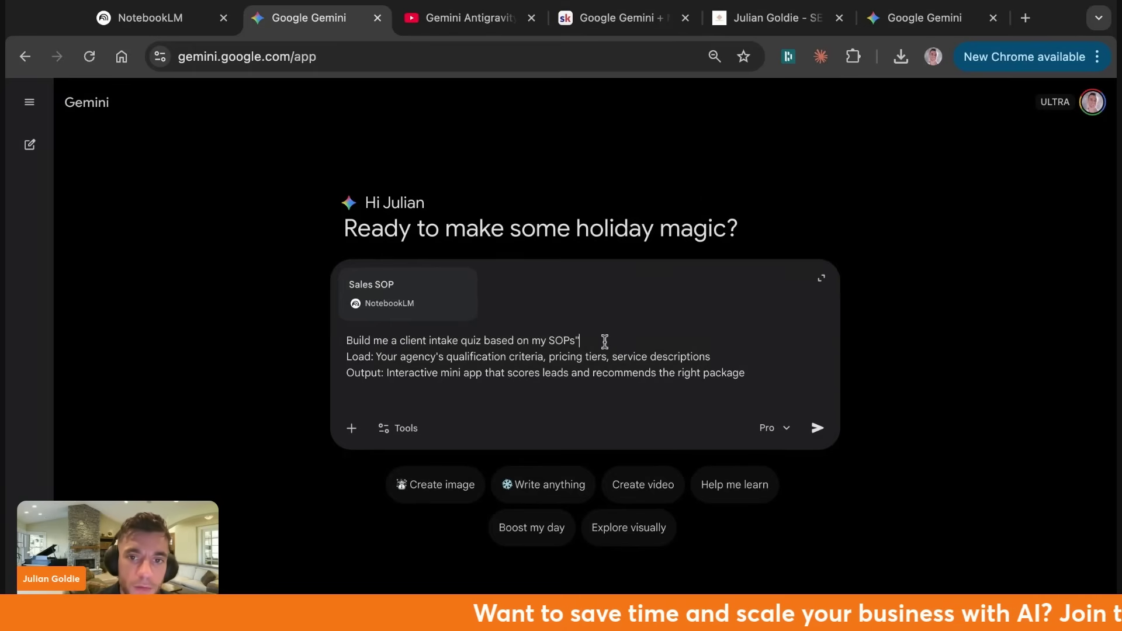
{"action": "key", "text": "BackSpace"}
{"action": "key", "text": "BackSpace"}
{"action": "key", "text": "BackSpace"}
{"action": "type", "text": "sales"}
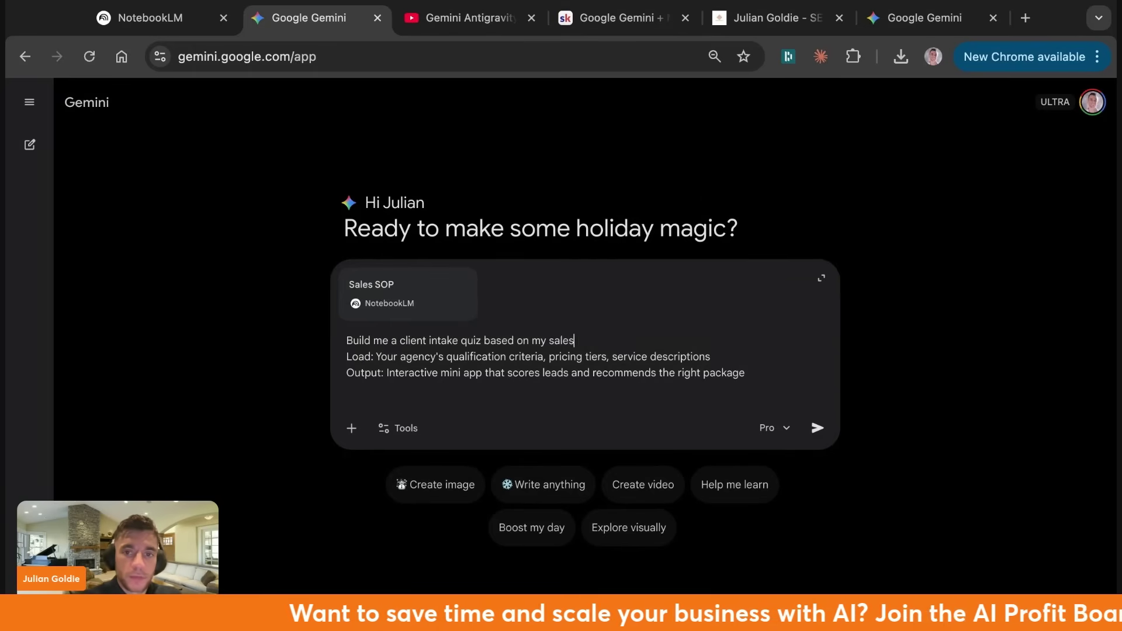
{"action": "type", "text": " SOP notebook"}
{"action": "triple_click", "coordinate": [509, 342]}
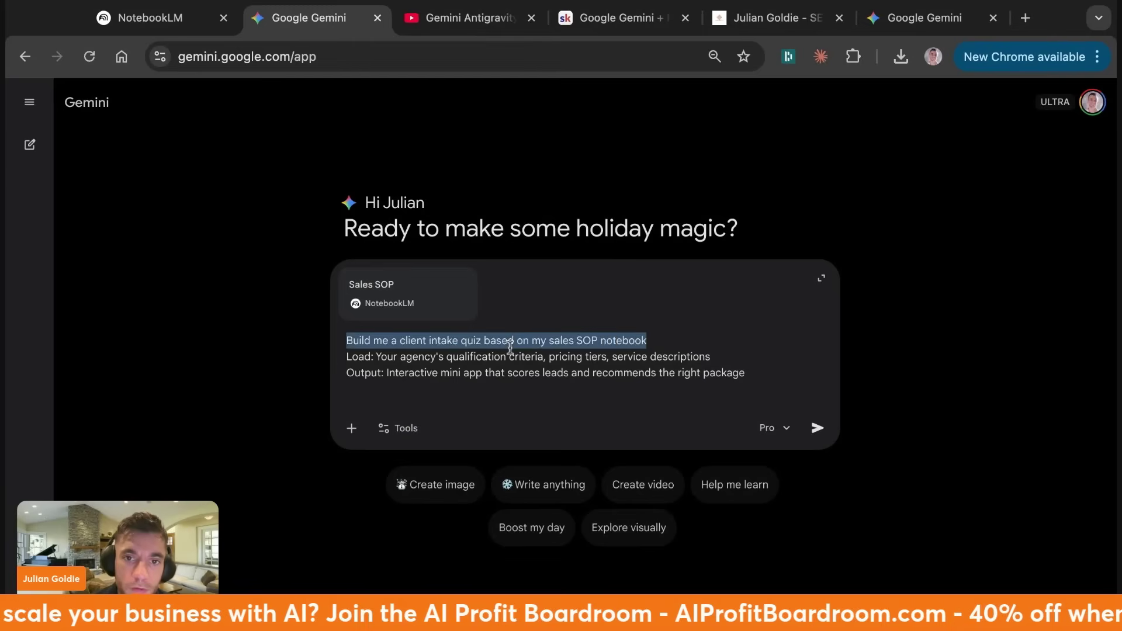
{"action": "triple_click", "coordinate": [509, 356]}
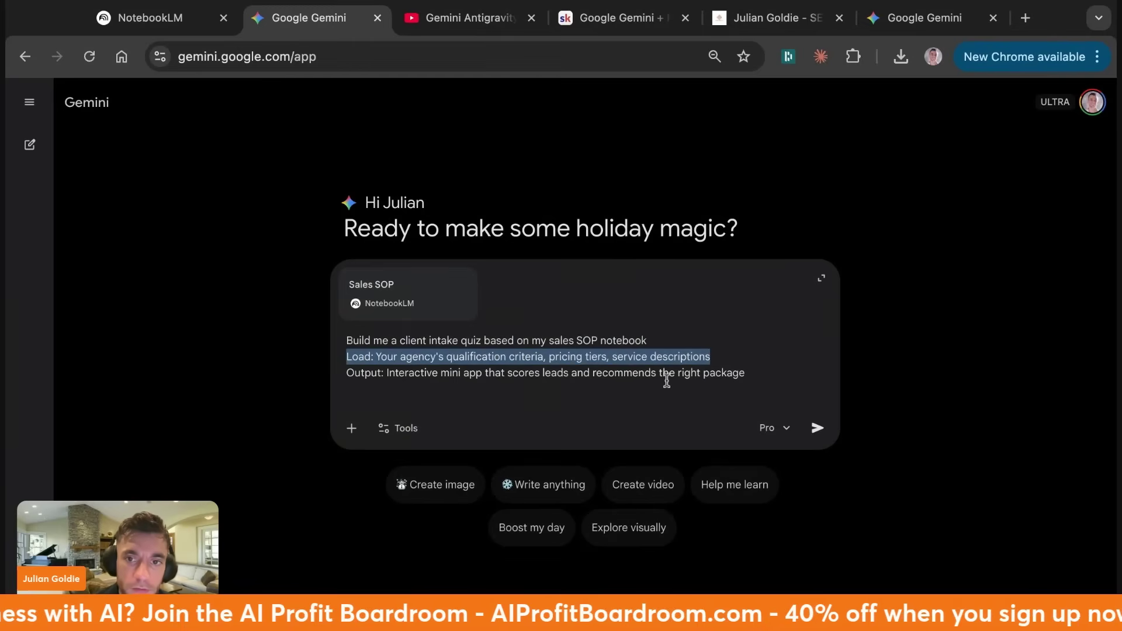
{"action": "triple_click", "coordinate": [542, 368]}
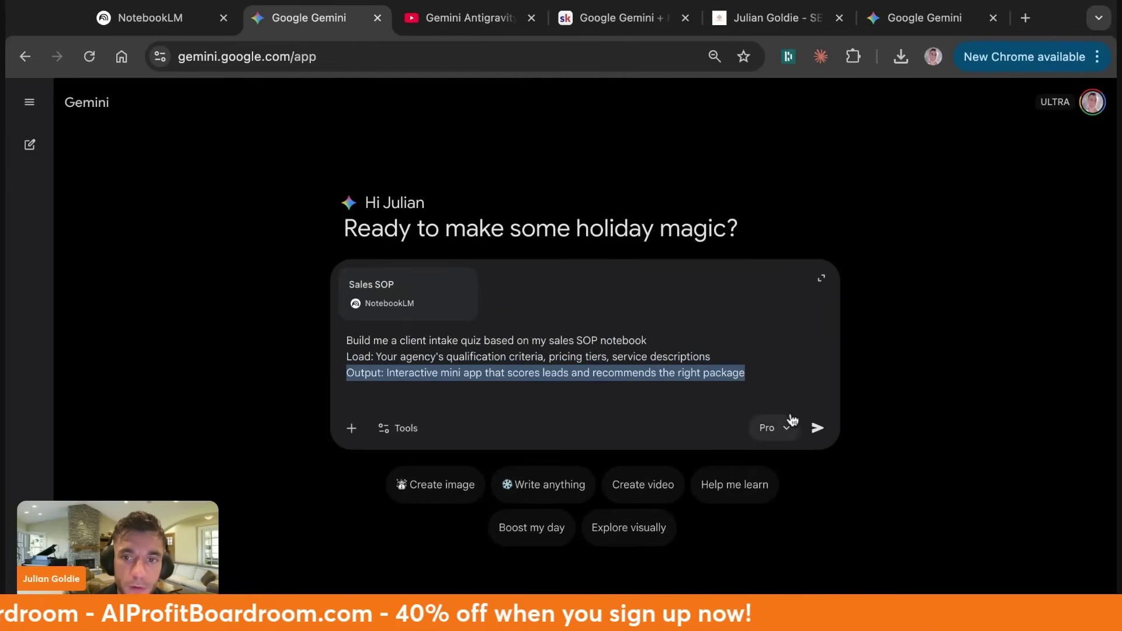
Send the quiz prompt, stop it, resend with Canvas enabled, and expand Show thinking
{"action": "left_click", "coordinate": [816, 429]}
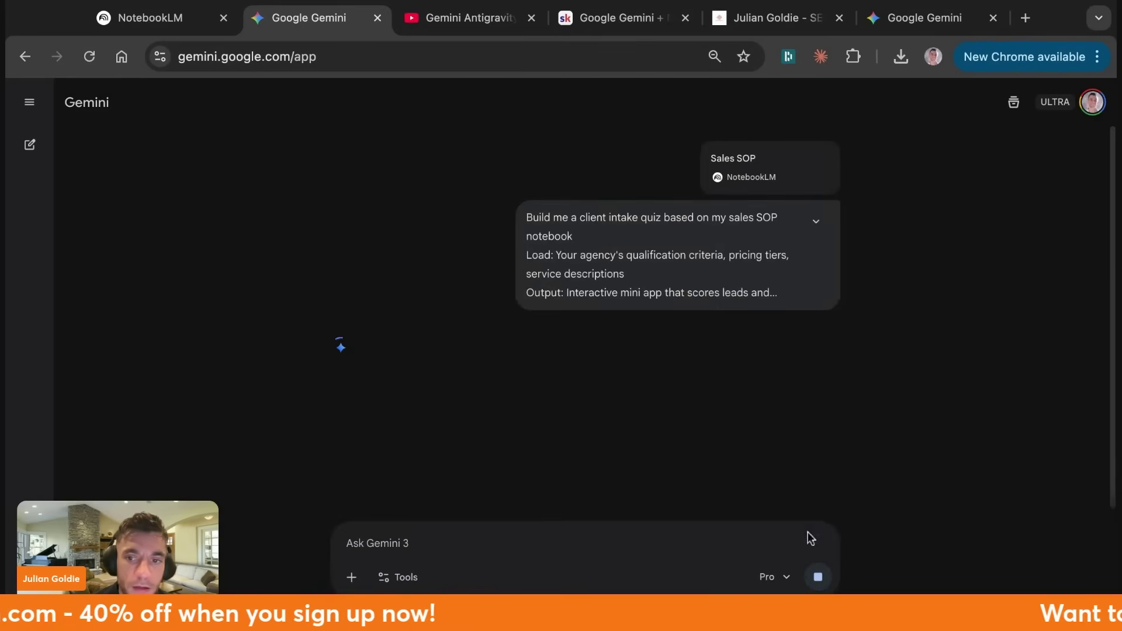
{"action": "left_click", "coordinate": [817, 578]}
{"action": "left_click", "coordinate": [386, 577]}
{"action": "left_click", "coordinate": [416, 455]}
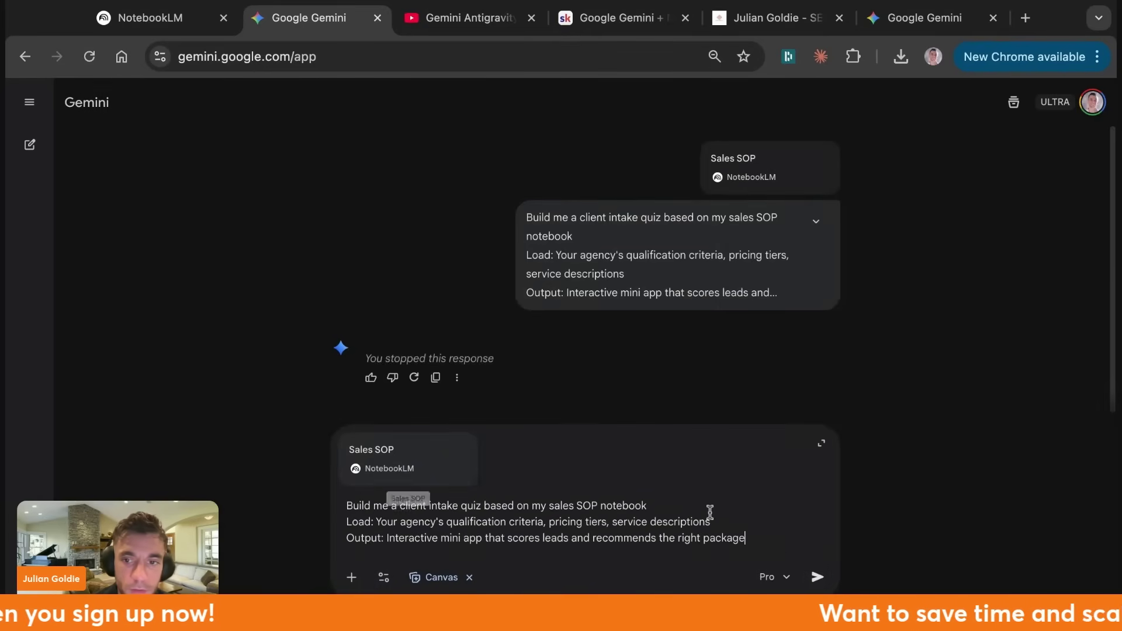
{"action": "key", "text": "Return"}
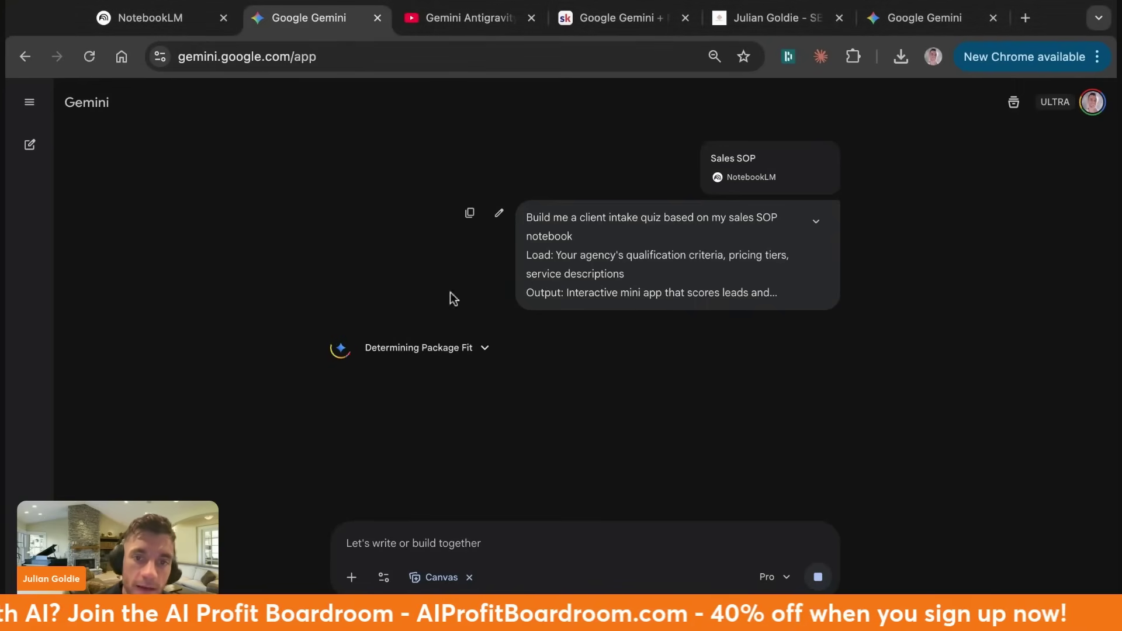
{"action": "left_click", "coordinate": [438, 348]}
{"action": "scroll", "coordinate": [561, 438], "scroll_direction": "down", "scroll_amount": 4}
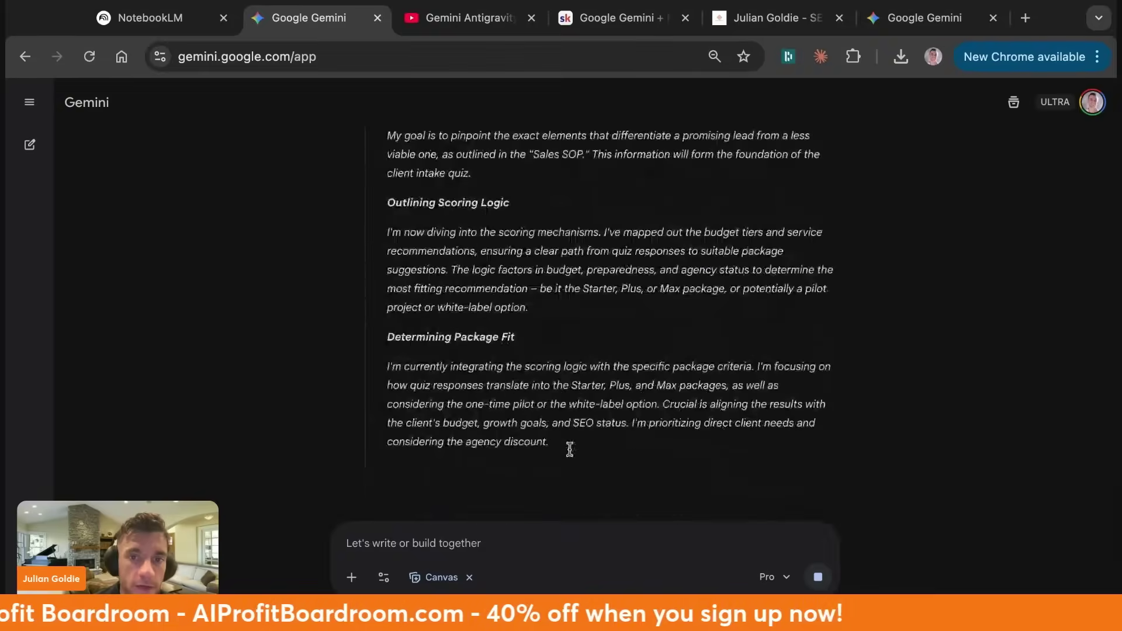
{"action": "scroll", "coordinate": [568, 432], "scroll_direction": "up", "scroll_amount": 4}
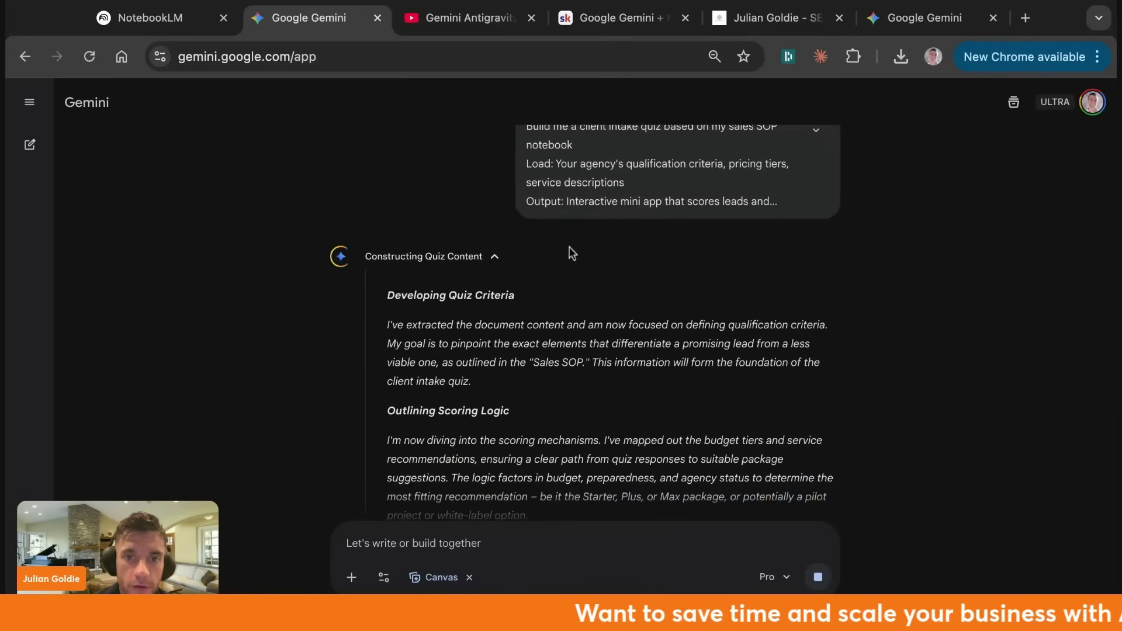
{"action": "scroll", "coordinate": [300, 323], "scroll_direction": "down", "scroll_amount": 4}
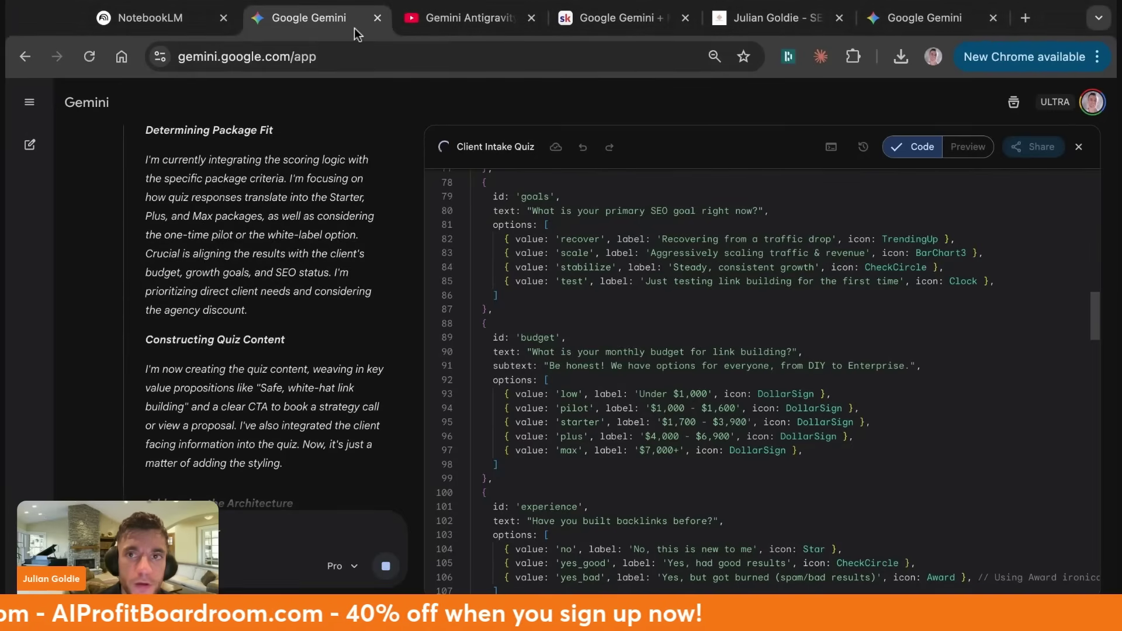
Close the extra tabs, turn on Canvas, and paste and edit the sales page prompt
{"action": "left_click", "coordinate": [530, 17]}
{"action": "left_click", "coordinate": [685, 18]}
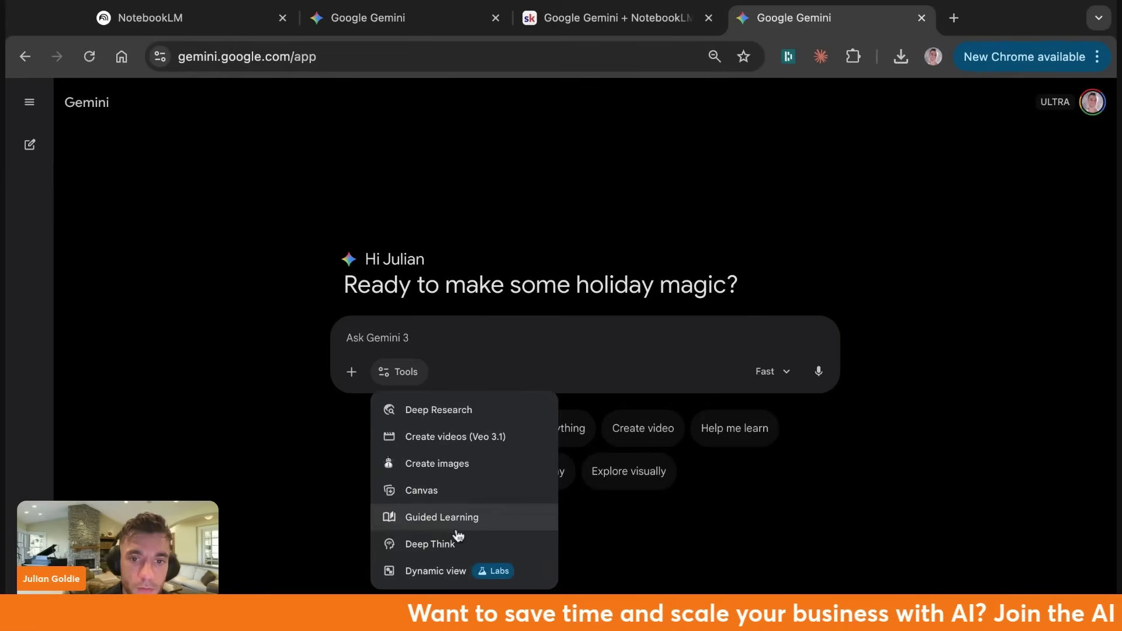
{"action": "left_click", "coordinate": [455, 495]}
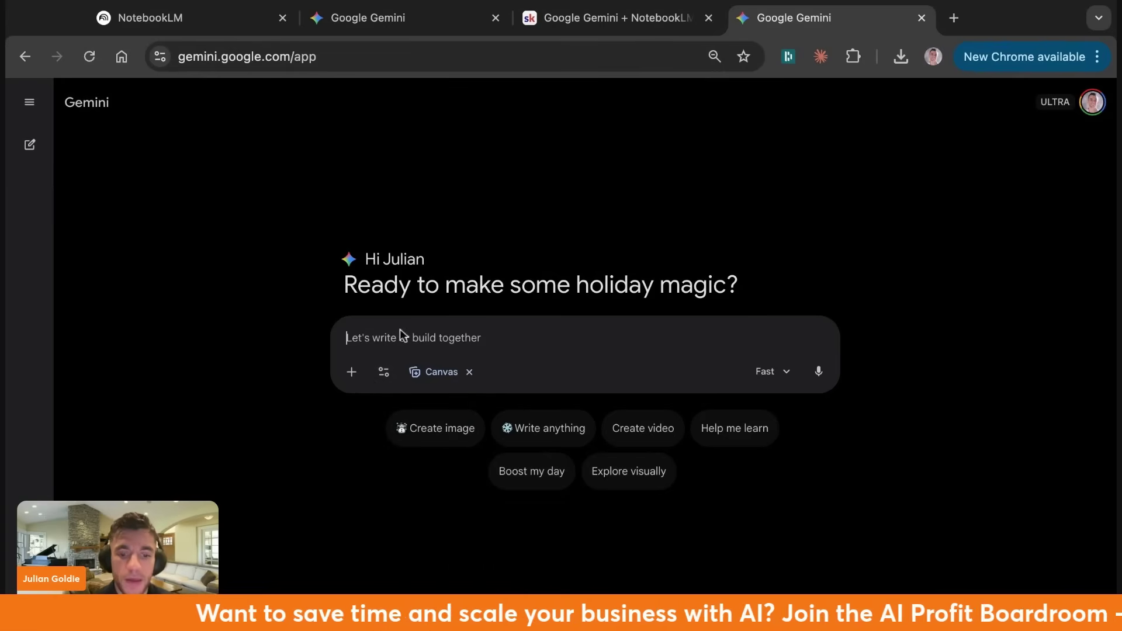
{"action": "type", "text": "\"Generate a sales page for my offer\" Load: Testimonials notebook + case studies notebook + offer details Output: Full landing page with REAL testimonials, REAL results, REAL copy from your voice"}
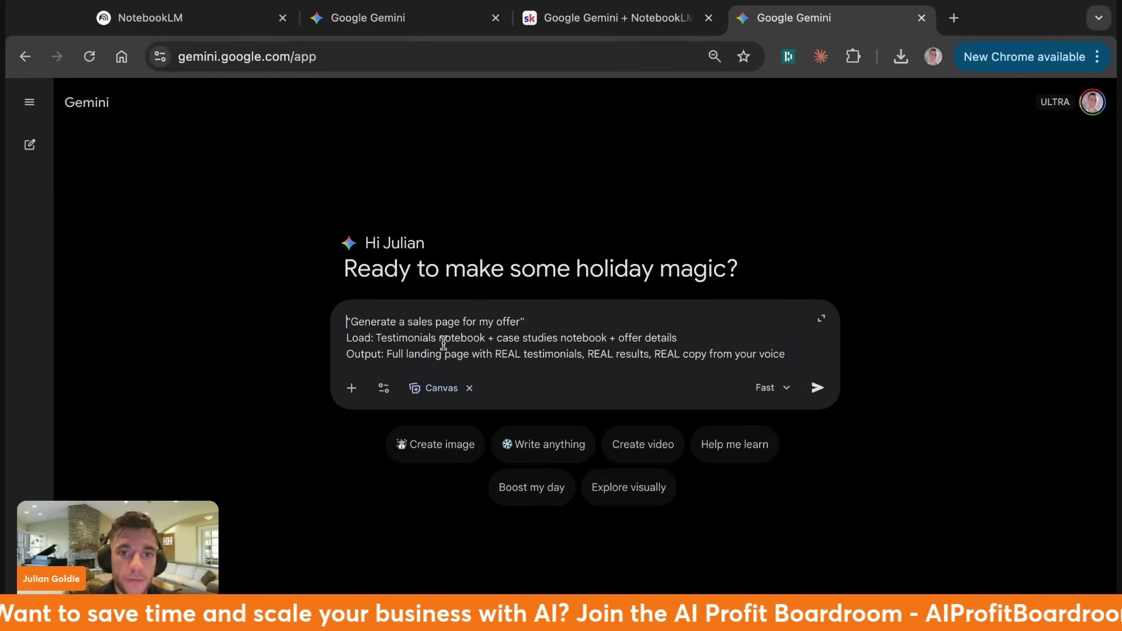
{"action": "left_click", "coordinate": [443, 342]}
{"action": "left_click", "coordinate": [478, 342]}
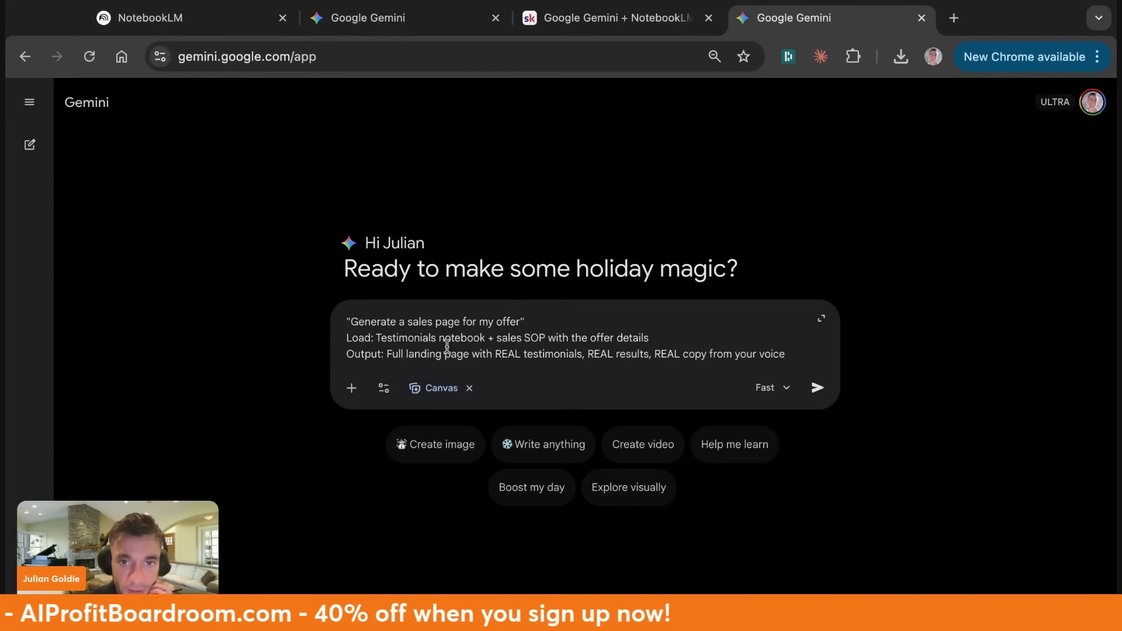
{"action": "triple_click", "coordinate": [667, 360]}
{"action": "key", "text": "Right"}
{"action": "key", "text": "shift+Return"}
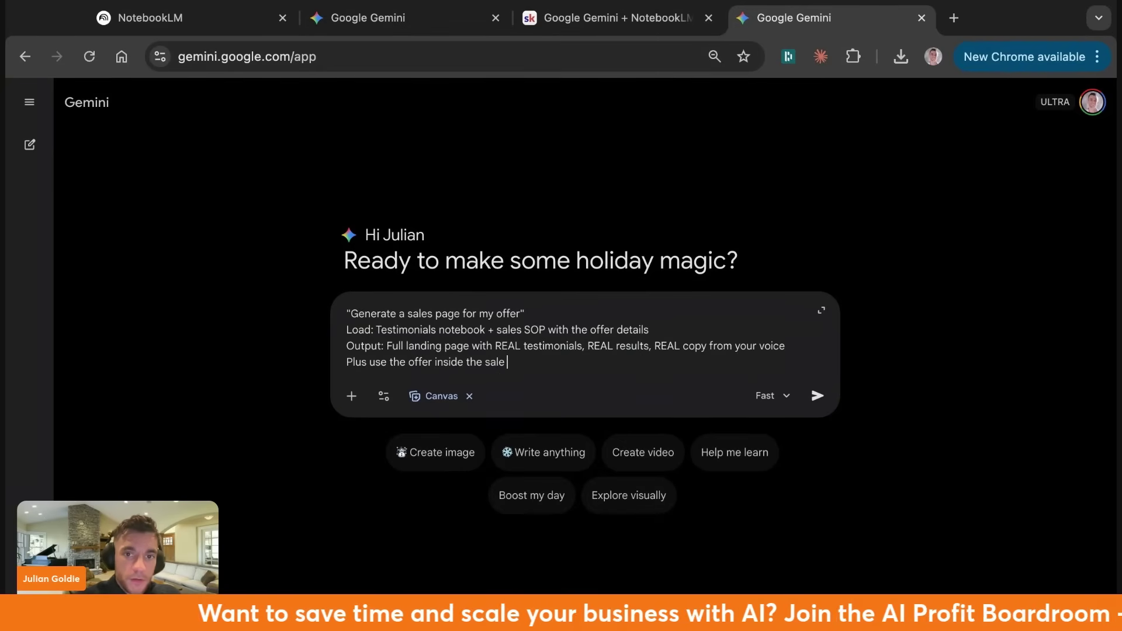
Attach the Sales SOP and Testimonial Collection notebooks from NotebookLM and send the request
{"action": "left_click", "coordinate": [351, 396]}
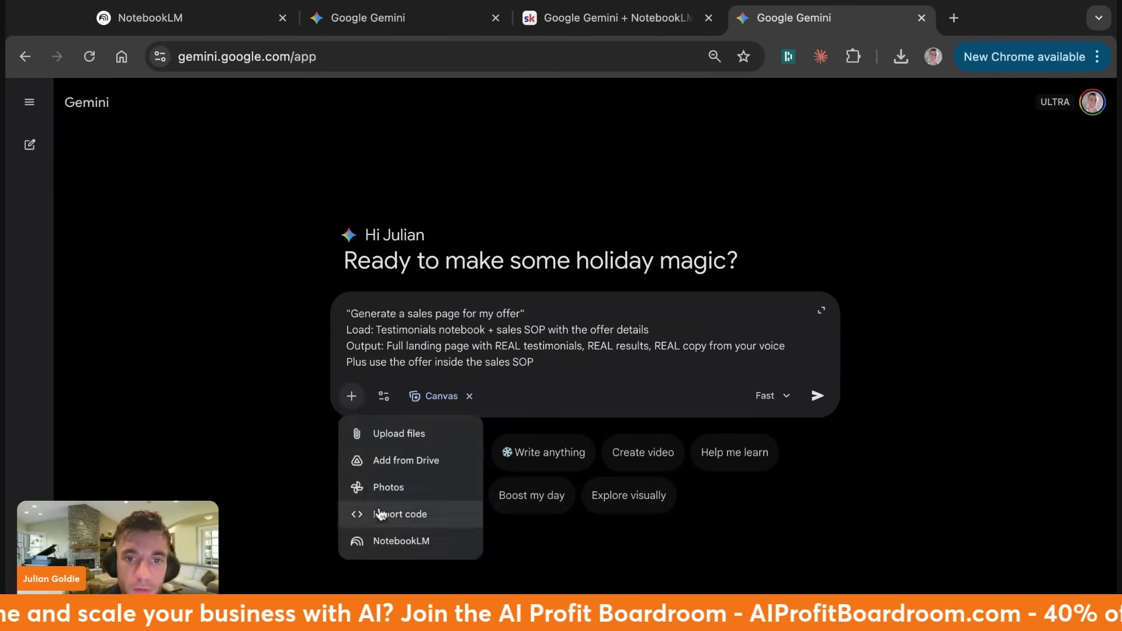
{"action": "left_click", "coordinate": [381, 539]}
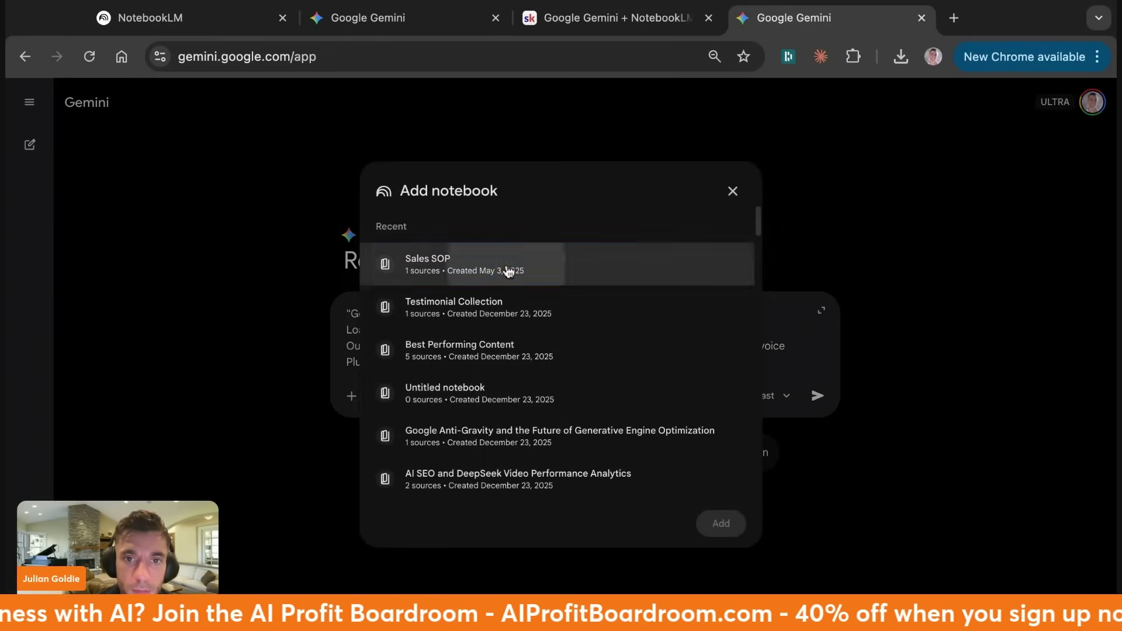
{"action": "left_click", "coordinate": [507, 268]}
{"action": "left_click", "coordinate": [501, 313]}
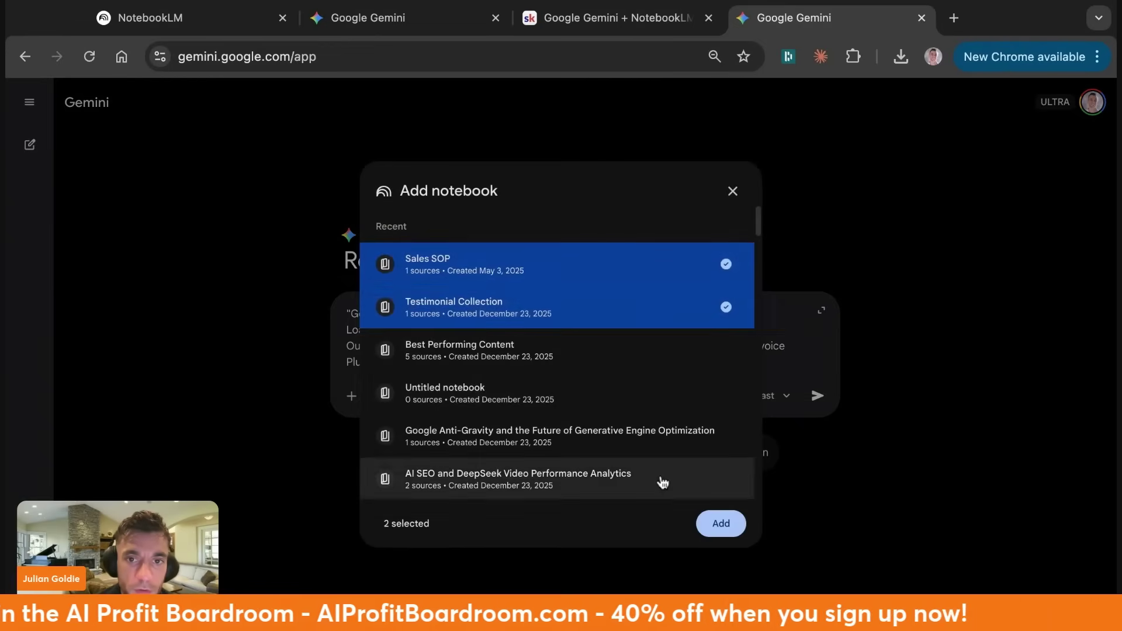
{"action": "left_click", "coordinate": [721, 524]}
{"action": "left_click", "coordinate": [815, 427]}
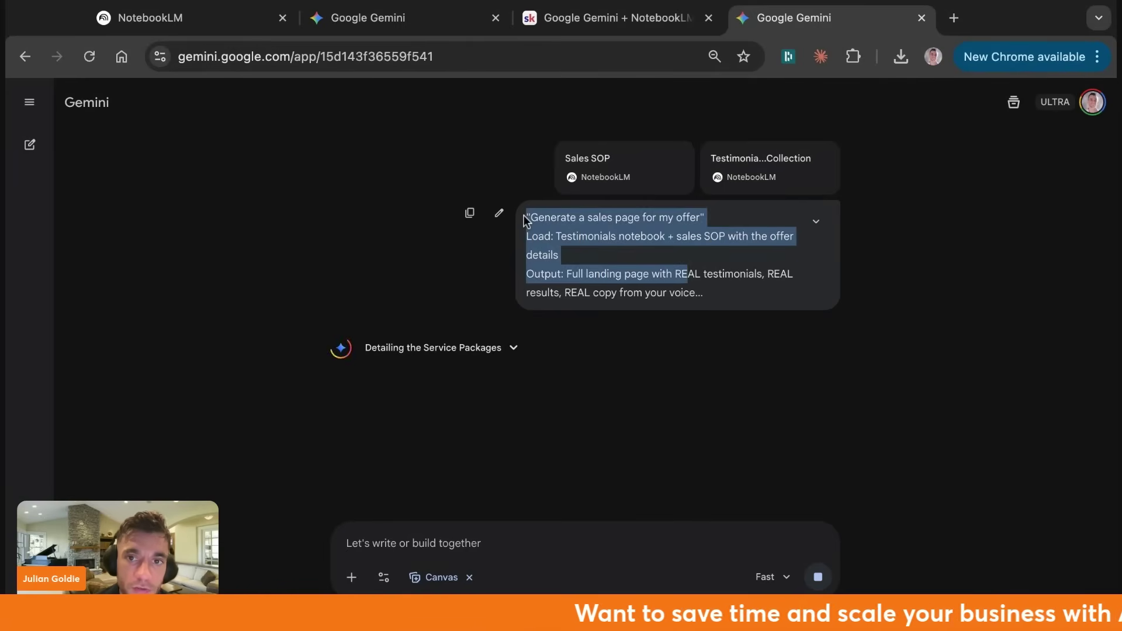
Let Canvas build the Goldie Agency Sales Page, then return to the Skool lesson
{"action": "left_click_drag", "start_coordinate": [523, 214], "coordinate": [720, 306]}
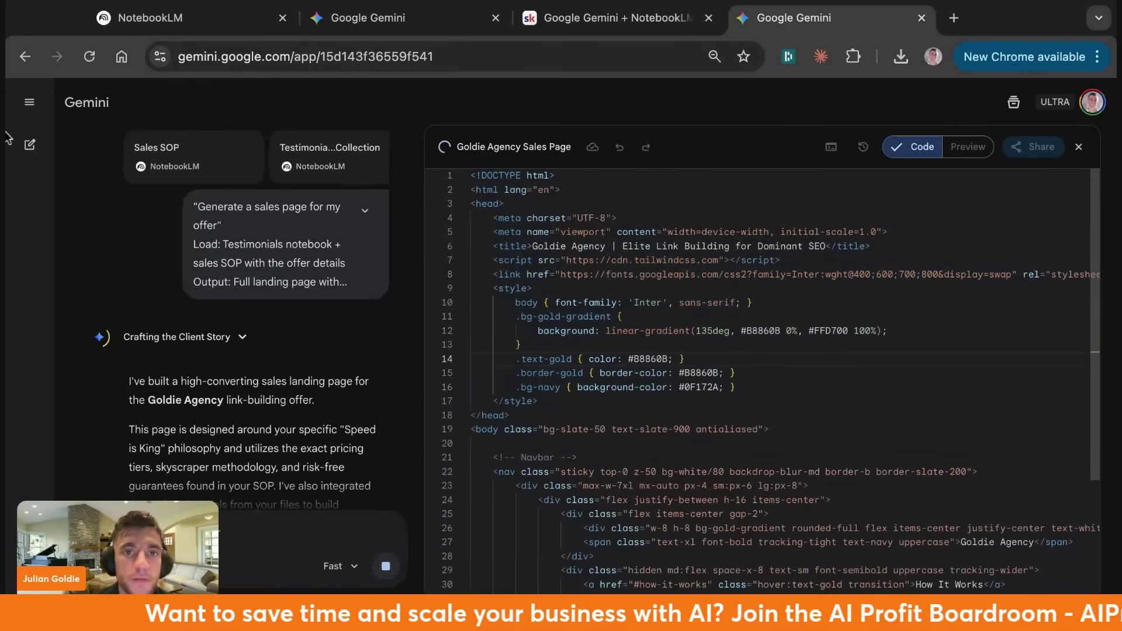
{"action": "left_click", "coordinate": [149, 17]}
{"action": "left_click", "coordinate": [541, 12]}
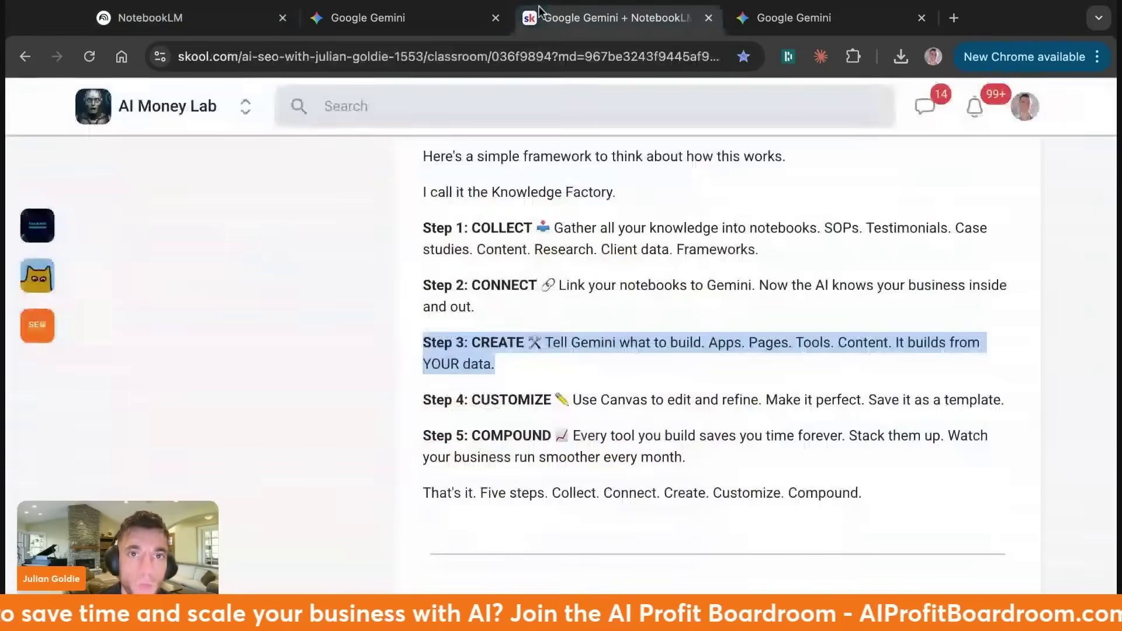
Move the Gemini tab after the Skool tab and review the Client Intake Quiz title and intro
{"action": "left_click", "coordinate": [369, 17]}
{"action": "left_click_drag", "start_coordinate": [368, 18], "coordinate": [631, 18]}
{"action": "left_click_drag", "start_coordinate": [793, 338], "coordinate": [592, 322]}
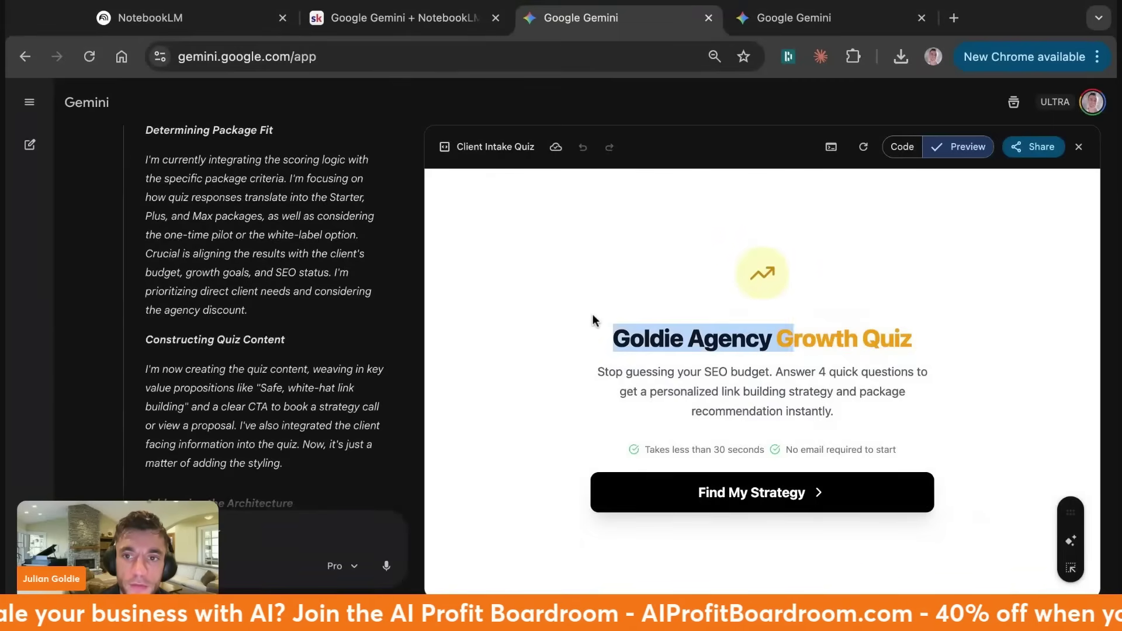
{"action": "triple_click", "coordinate": [593, 321]}
{"action": "left_click", "coordinate": [484, 255]}
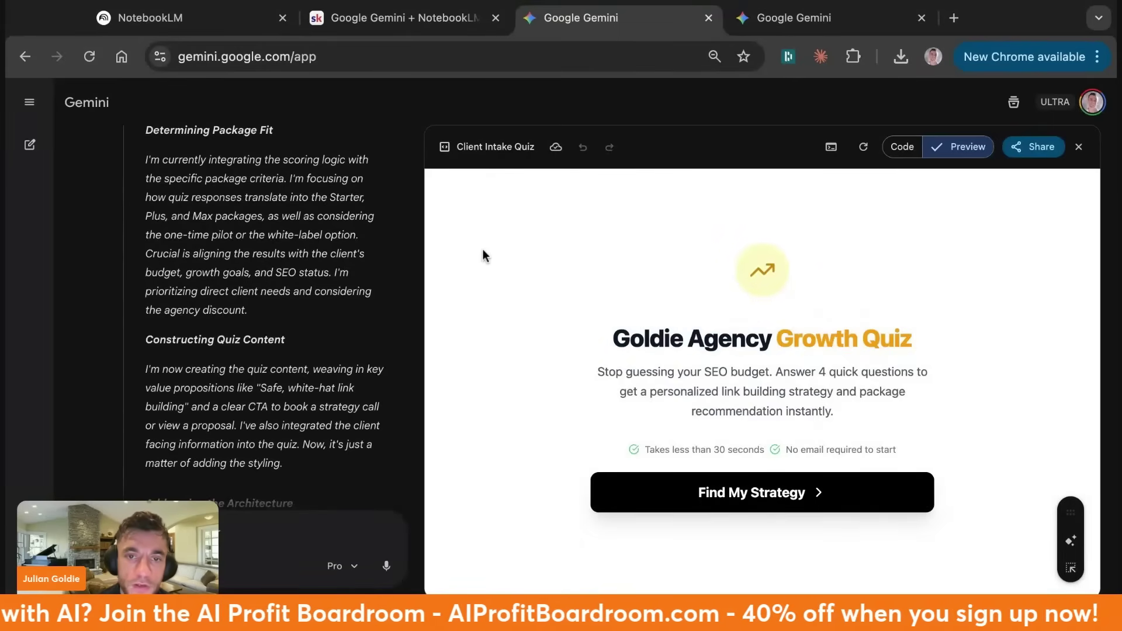
{"action": "scroll", "coordinate": [279, 316], "scroll_direction": "up", "scroll_amount": 5}
{"action": "scroll", "coordinate": [222, 401], "scroll_direction": "down", "scroll_amount": 10}
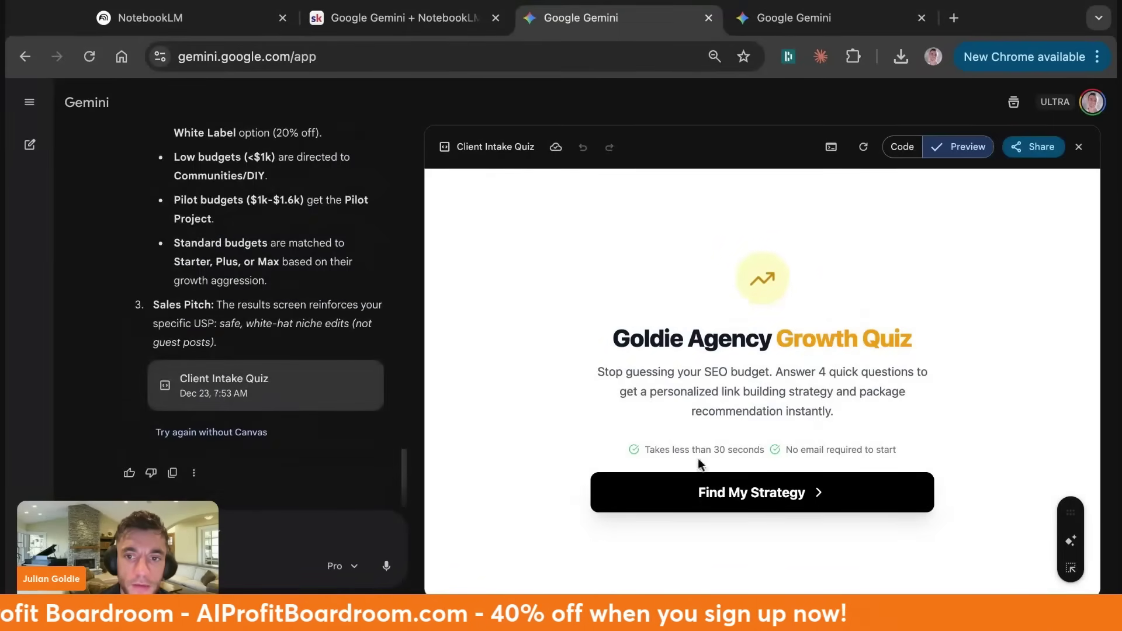
{"action": "left_click_drag", "start_coordinate": [592, 444], "coordinate": [804, 430]}
Answer the four quiz questions to reach the $7,000/month Max Package, then start a new chat
{"action": "left_click", "coordinate": [757, 492]}
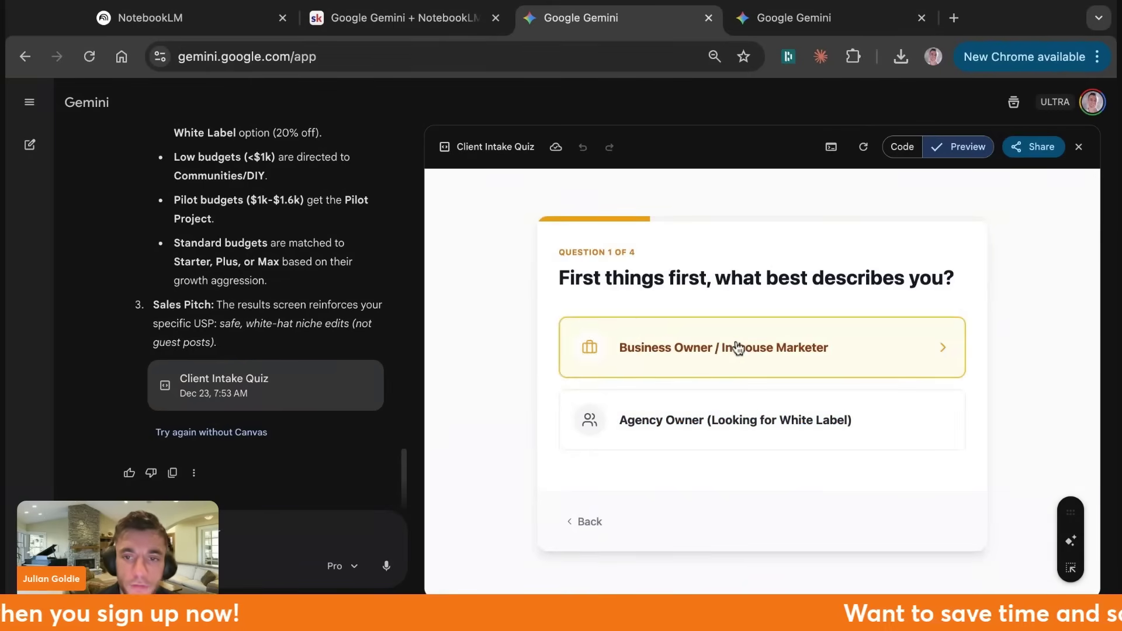
{"action": "left_click", "coordinate": [799, 351]}
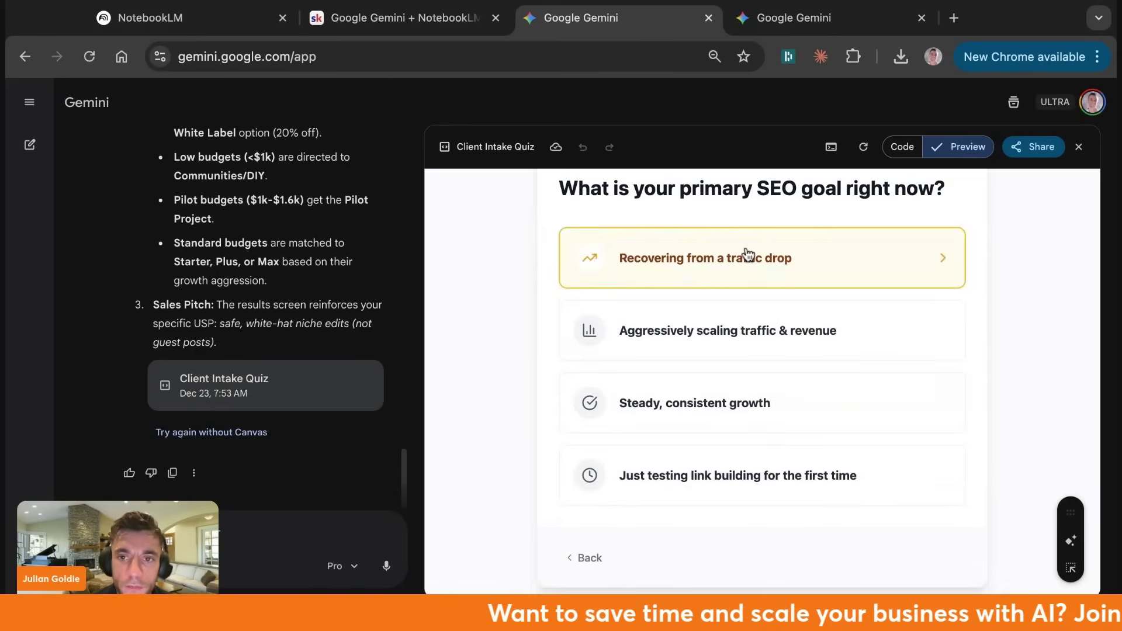
{"action": "left_click", "coordinate": [746, 255]}
{"action": "left_click", "coordinate": [849, 442]}
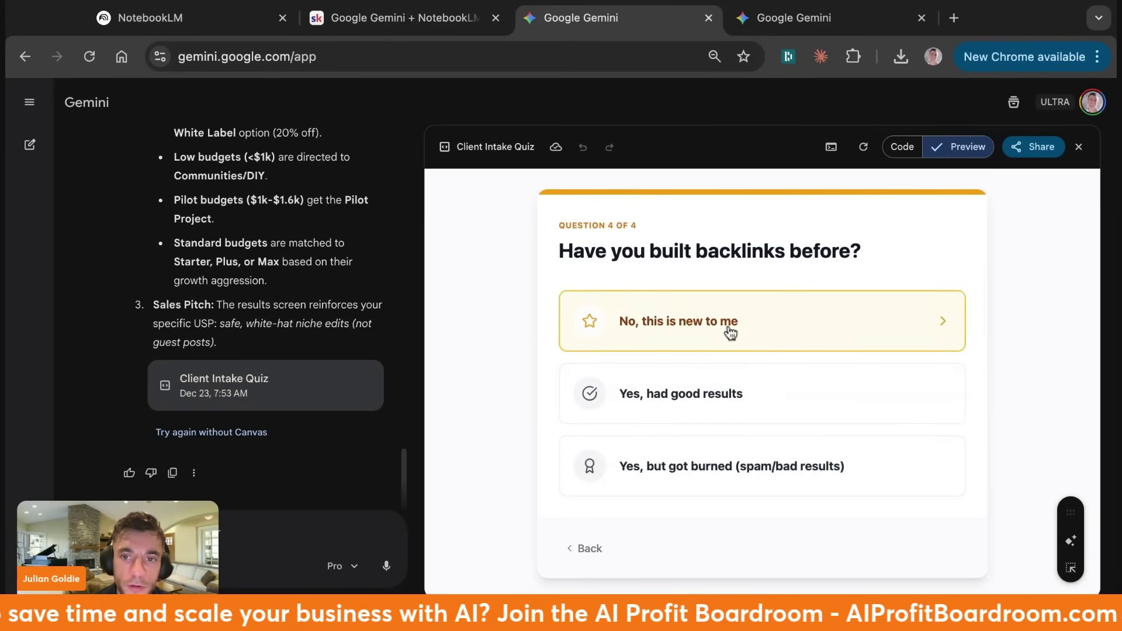
{"action": "left_click", "coordinate": [726, 330]}
{"action": "scroll", "coordinate": [722, 412], "scroll_direction": "down", "scroll_amount": 2}
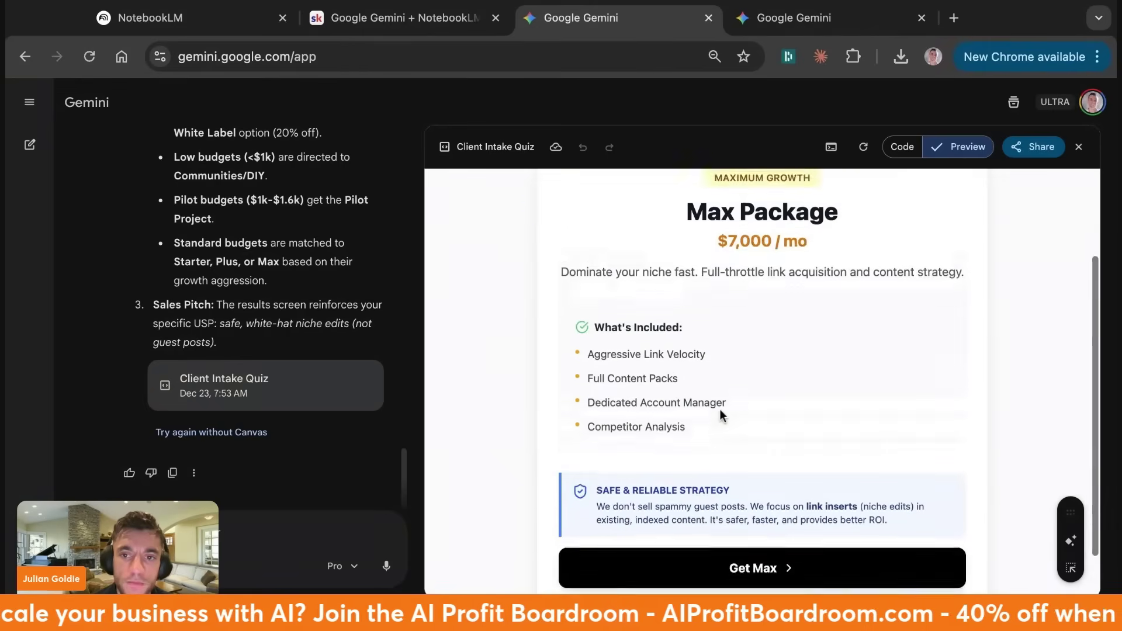
{"action": "scroll", "coordinate": [720, 409], "scroll_direction": "down", "scroll_amount": 1}
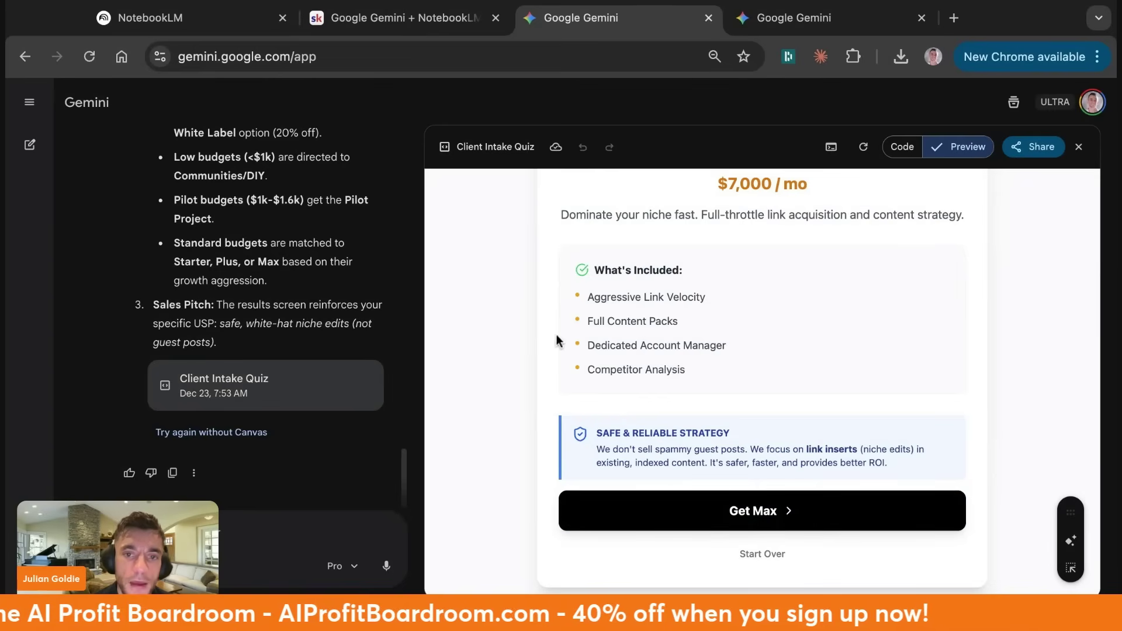
{"action": "scroll", "coordinate": [157, 181], "scroll_direction": "up", "scroll_amount": 2}
{"action": "scroll", "coordinate": [160, 116], "scroll_direction": "up", "scroll_amount": 5}
{"action": "scroll", "coordinate": [76, 160], "scroll_direction": "up", "scroll_amount": 5}
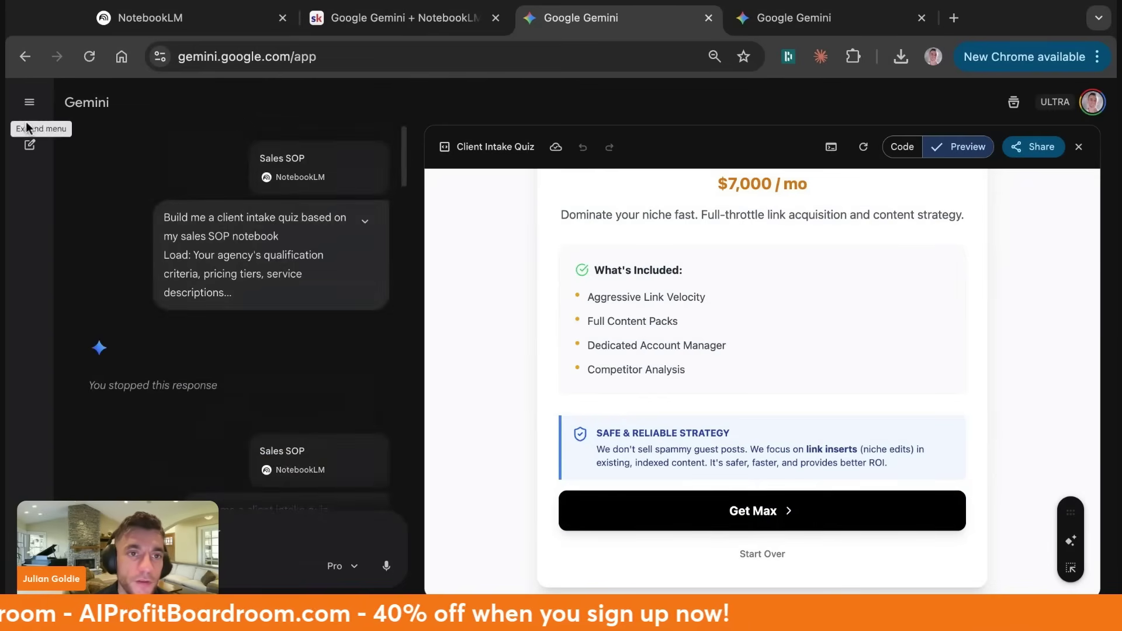
{"action": "left_click", "coordinate": [29, 144]}
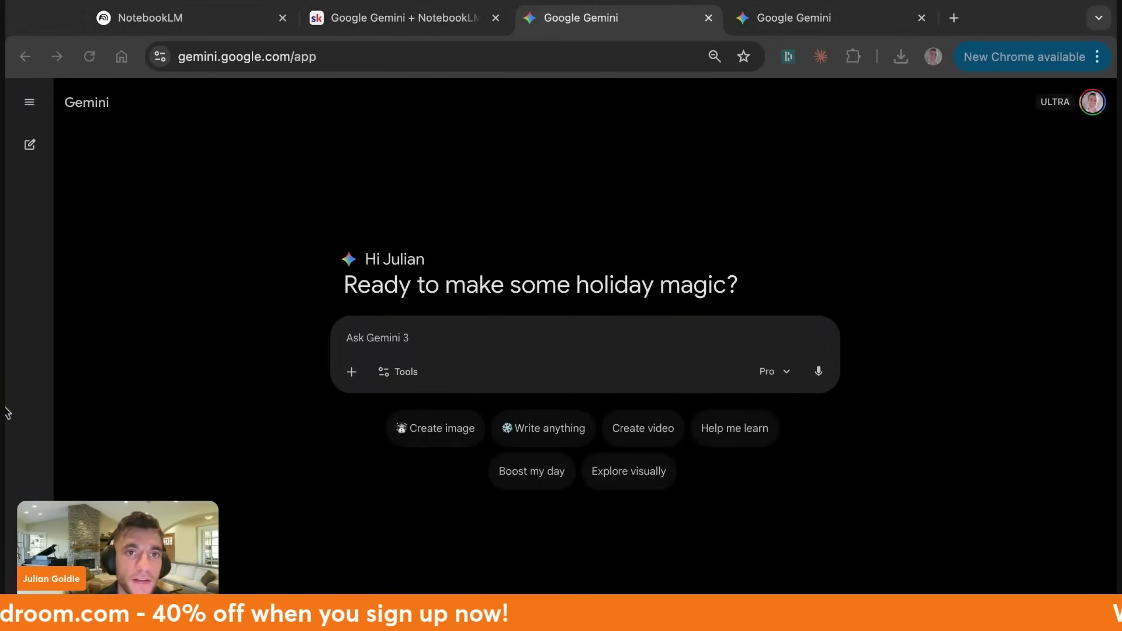
Close the blank tab and review the Goldie Agency sales page testimonials and comparison cards
{"action": "left_click", "coordinate": [794, 18]}
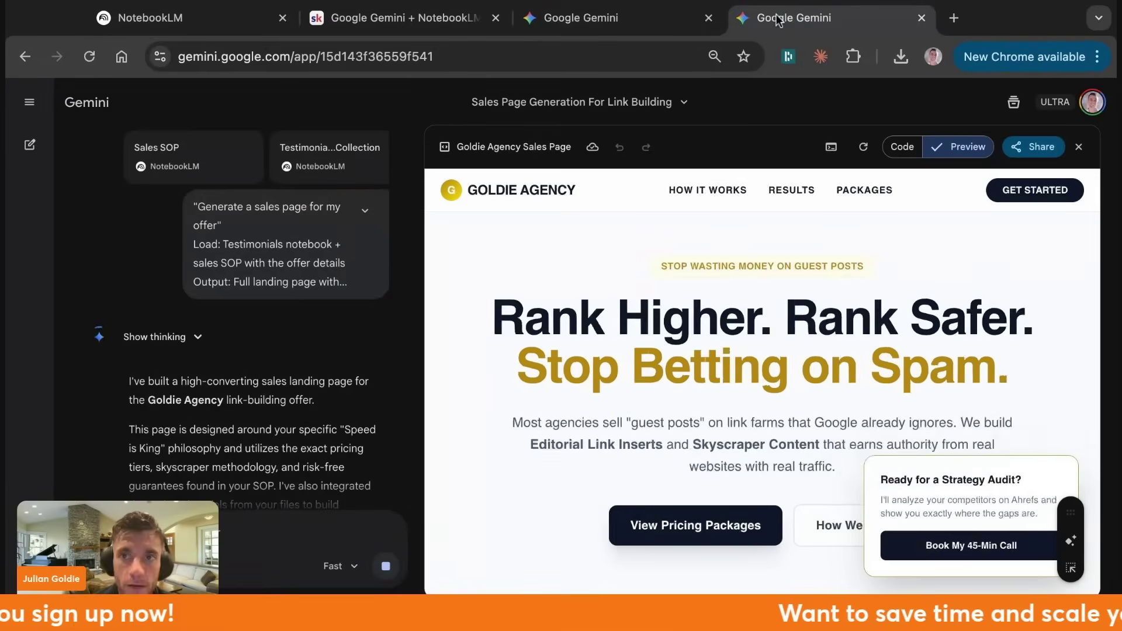
{"action": "left_click", "coordinate": [708, 18]}
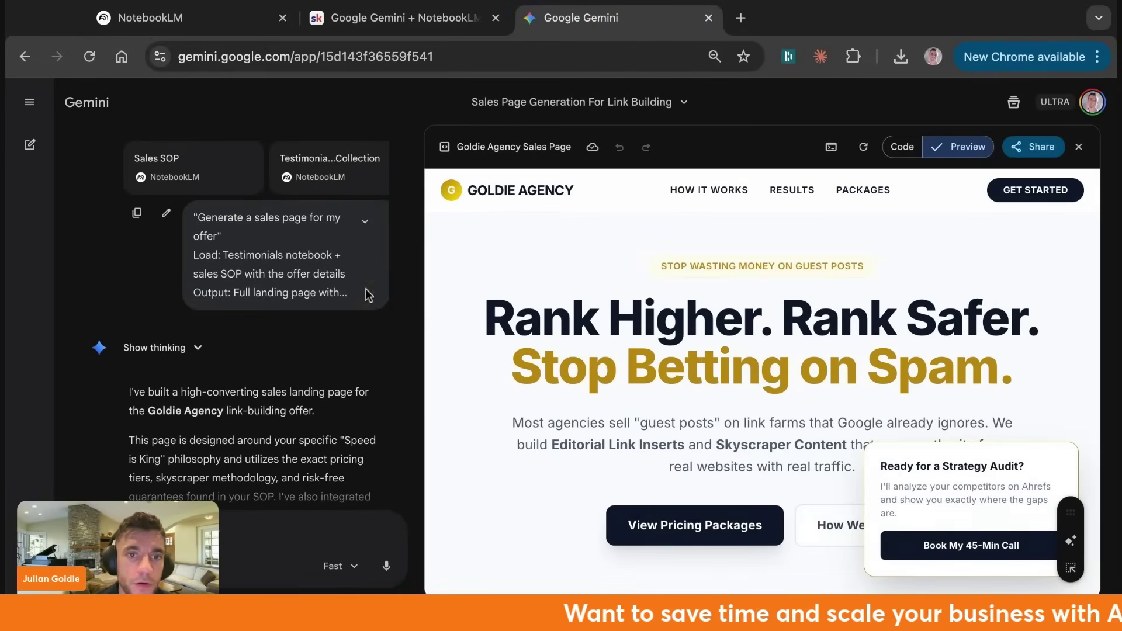
{"action": "scroll", "coordinate": [580, 378], "scroll_direction": "down", "scroll_amount": 5}
{"action": "scroll", "coordinate": [580, 378], "scroll_direction": "down", "scroll_amount": 5}
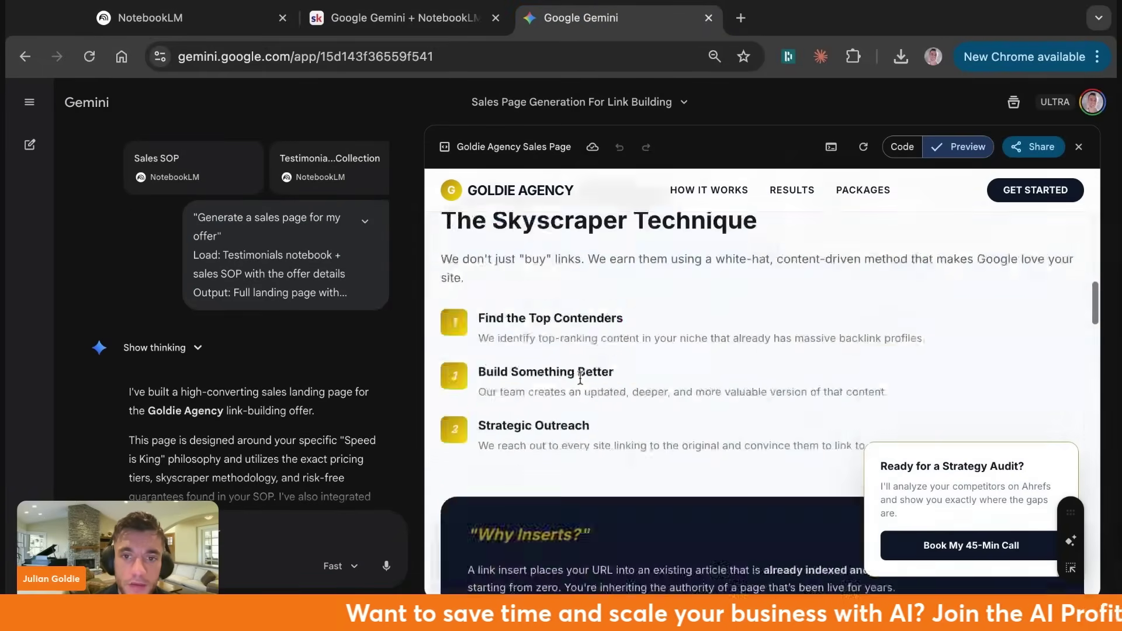
{"action": "scroll", "coordinate": [579, 378], "scroll_direction": "down", "scroll_amount": 5}
{"action": "scroll", "coordinate": [526, 333], "scroll_direction": "down", "scroll_amount": 5}
{"action": "scroll", "coordinate": [474, 279], "scroll_direction": "down", "scroll_amount": 3}
{"action": "left_click_drag", "start_coordinate": [463, 281], "coordinate": [604, 352]}
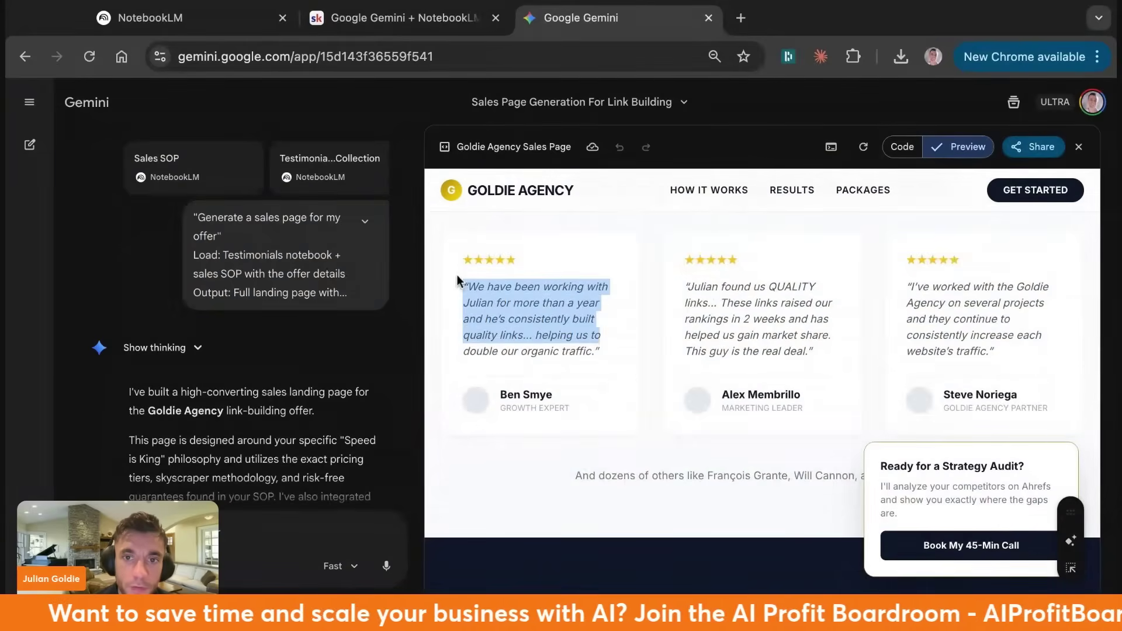
{"action": "left_click", "coordinate": [495, 353]}
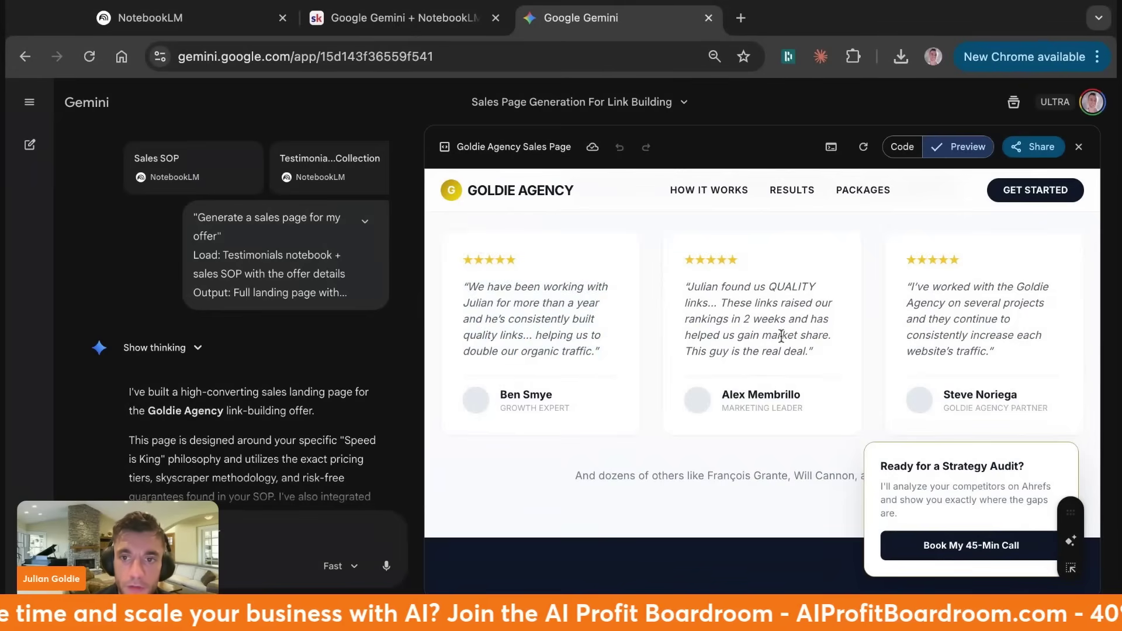
{"action": "mouse_move", "coordinate": [443, 276]}
{"action": "left_mouse_down"}
{"action": "mouse_move", "coordinate": [1005, 370]}
{"action": "mouse_move", "coordinate": [478, 281]}
{"action": "left_mouse_up"}
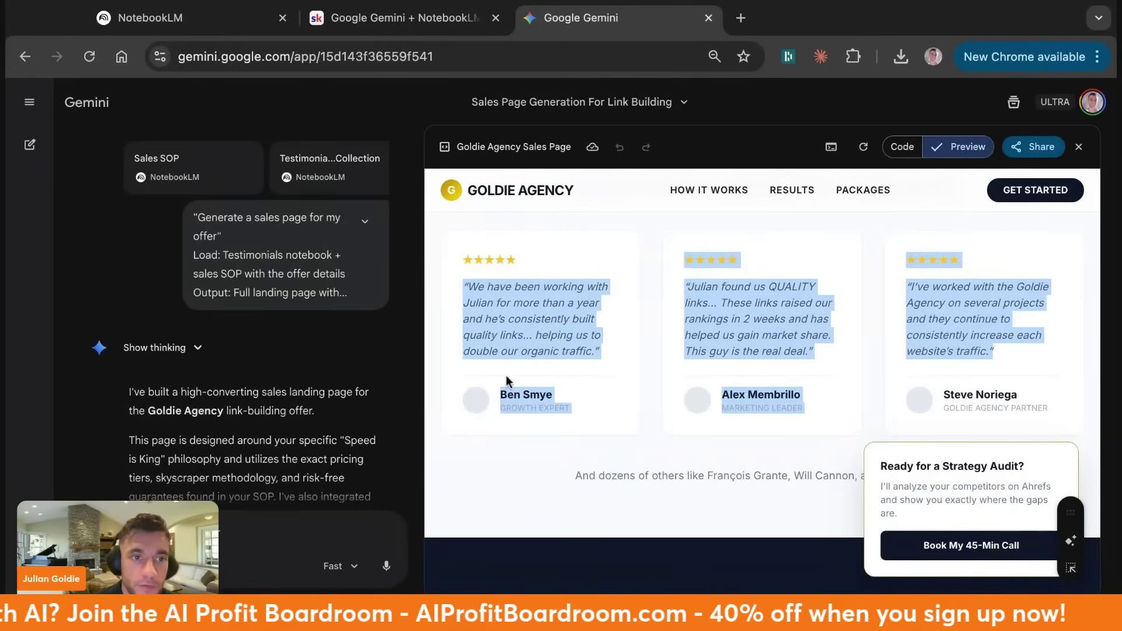
{"action": "left_click", "coordinate": [602, 281]}
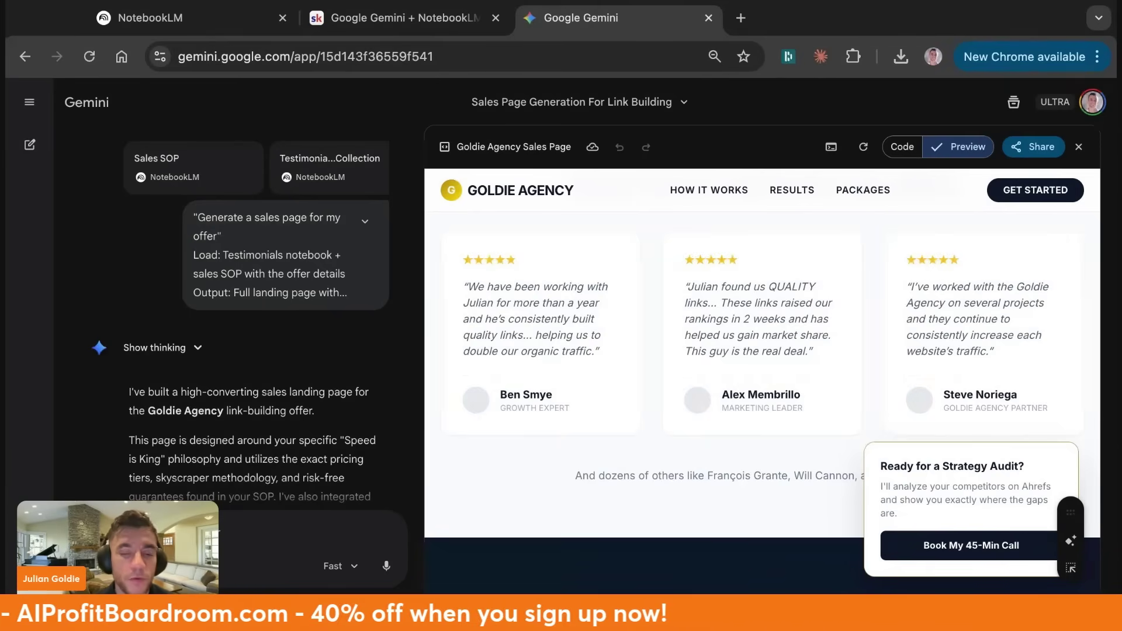
{"action": "scroll", "coordinate": [634, 341], "scroll_direction": "up", "scroll_amount": 5}
{"action": "scroll", "coordinate": [634, 341], "scroll_direction": "up", "scroll_amount": 5}
{"action": "scroll", "coordinate": [633, 342], "scroll_direction": "up", "scroll_amount": 5}
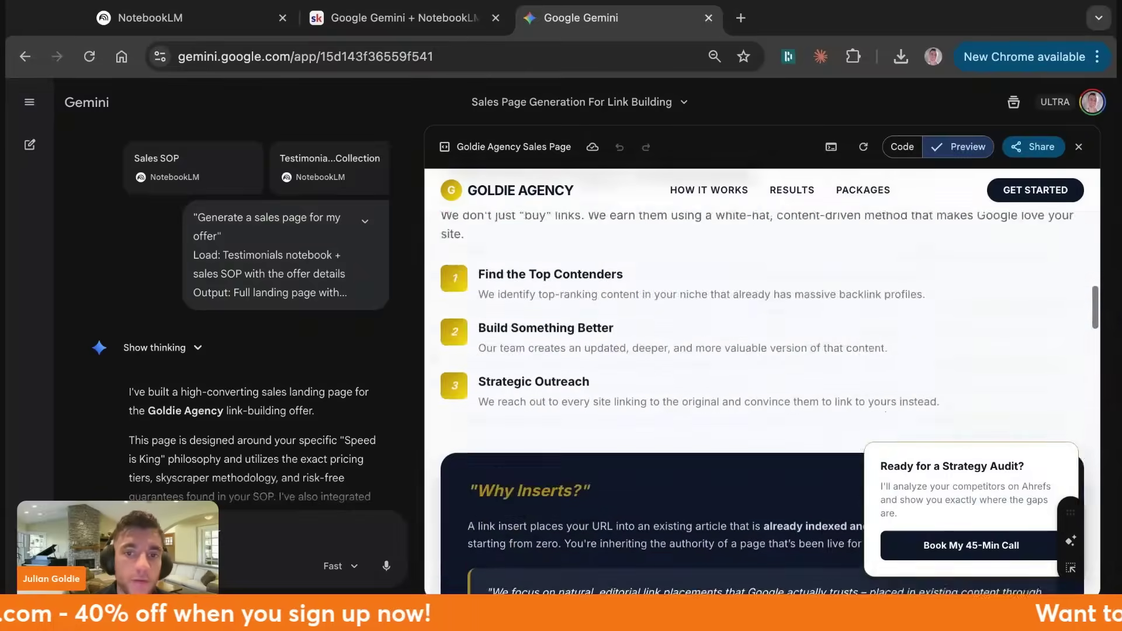
{"action": "scroll", "coordinate": [633, 341], "scroll_direction": "up", "scroll_amount": 5}
{"action": "scroll", "coordinate": [634, 341], "scroll_direction": "up", "scroll_amount": 2}
{"action": "left_click_drag", "start_coordinate": [485, 303], "coordinate": [1072, 378]}
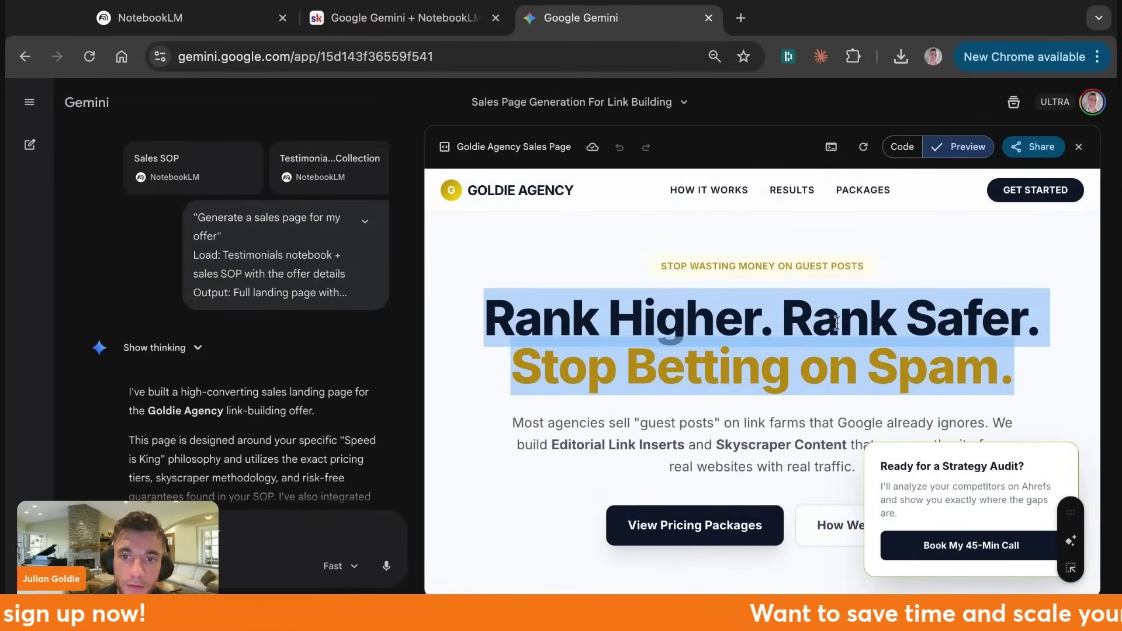
{"action": "scroll", "coordinate": [833, 328], "scroll_direction": "down", "scroll_amount": 2}
{"action": "scroll", "coordinate": [486, 279], "scroll_direction": "down", "scroll_amount": 2}
{"action": "scroll", "coordinate": [614, 342], "scroll_direction": "down", "scroll_amount": 3}
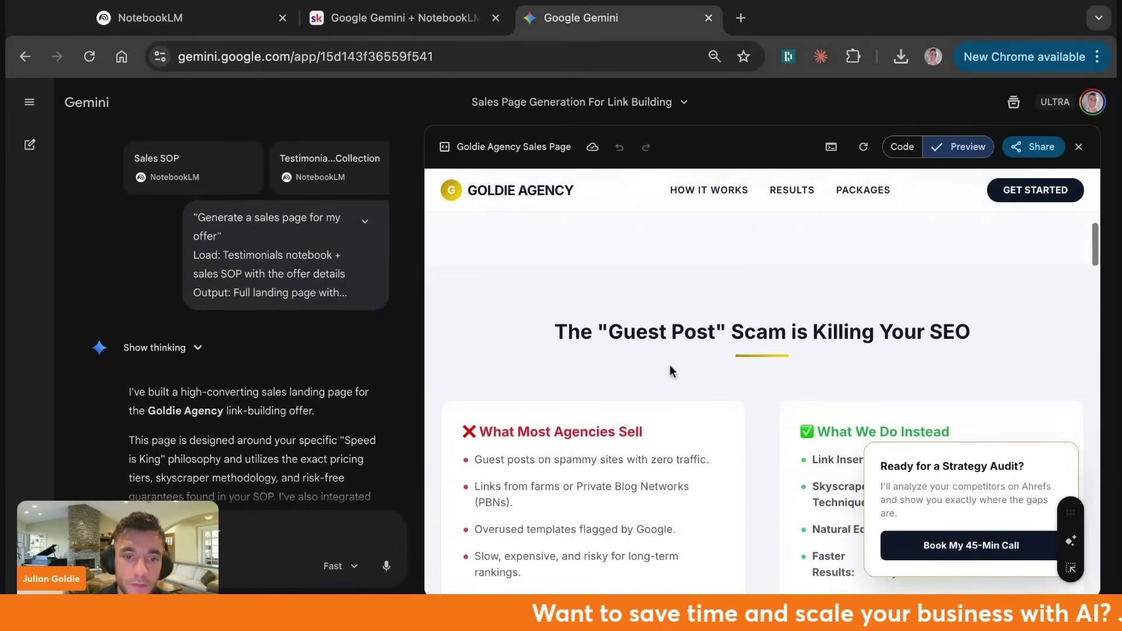
{"action": "scroll", "coordinate": [673, 375], "scroll_direction": "down", "scroll_amount": 2}
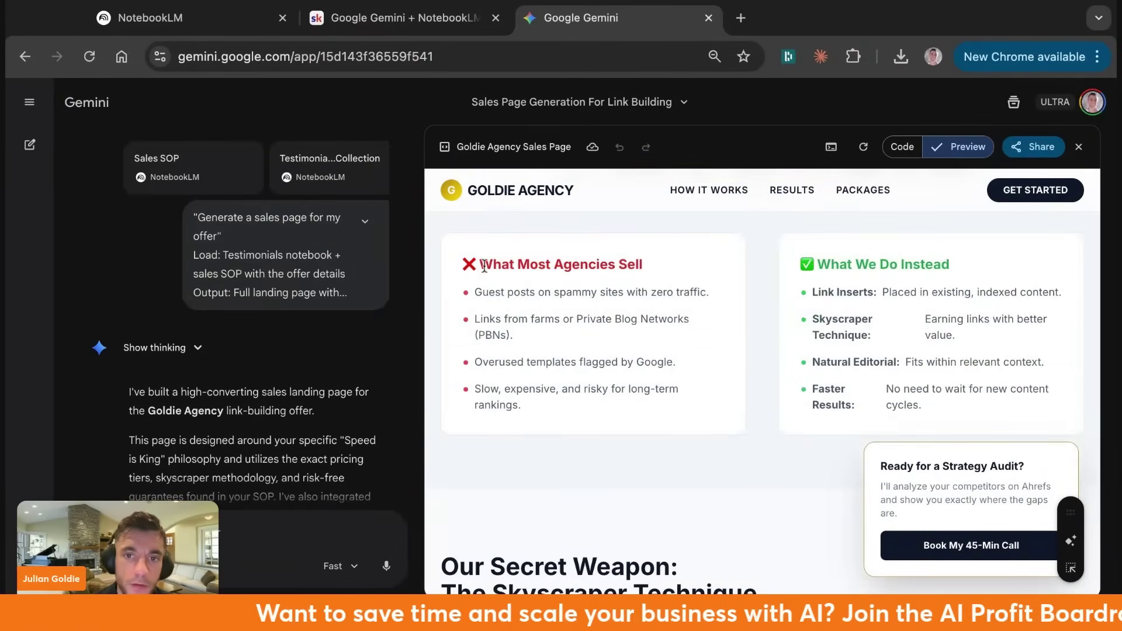
{"action": "left_click_drag", "start_coordinate": [526, 408], "coordinate": [459, 261]}
{"action": "left_click_drag", "start_coordinate": [762, 281], "coordinate": [1004, 405]}
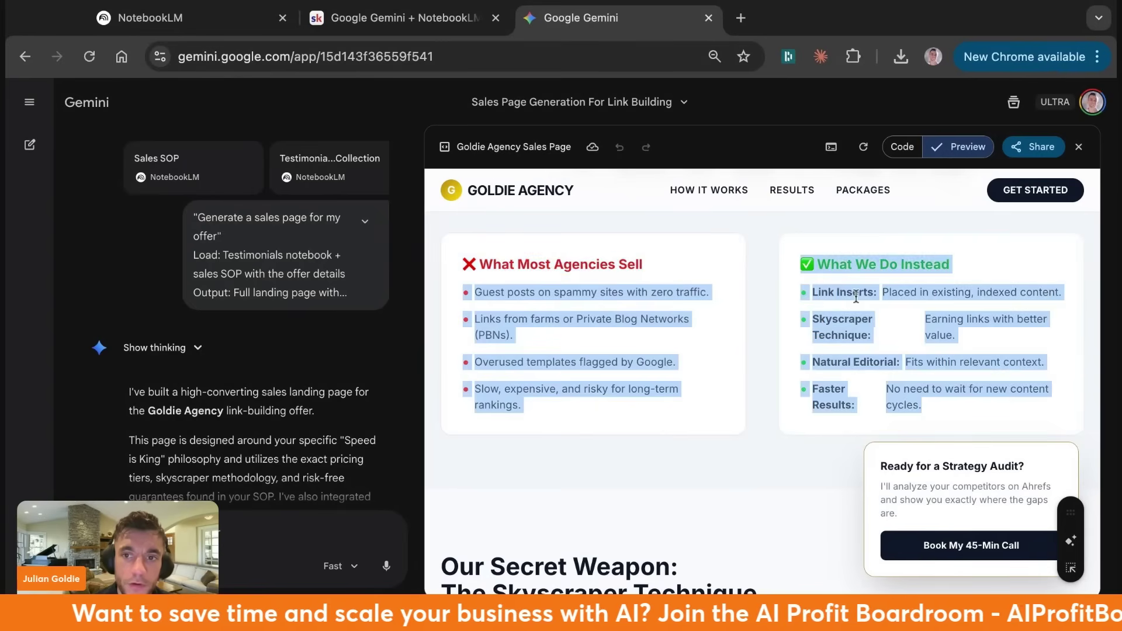
{"action": "scroll", "coordinate": [788, 333], "scroll_direction": "down", "scroll_amount": 3}
{"action": "scroll", "coordinate": [578, 371], "scroll_direction": "down", "scroll_amount": 3}
{"action": "scroll", "coordinate": [613, 394], "scroll_direction": "down", "scroll_amount": 2}
{"action": "mouse_move", "coordinate": [855, 298]}
{"action": "left_mouse_down"}
{"action": "mouse_move", "coordinate": [727, 444]}
{"action": "mouse_move", "coordinate": [717, 406]}
{"action": "left_mouse_up"}
{"action": "scroll", "coordinate": [726, 445], "scroll_direction": "down", "scroll_amount": 3}
{"action": "scroll", "coordinate": [716, 406], "scroll_direction": "down", "scroll_amount": 2}
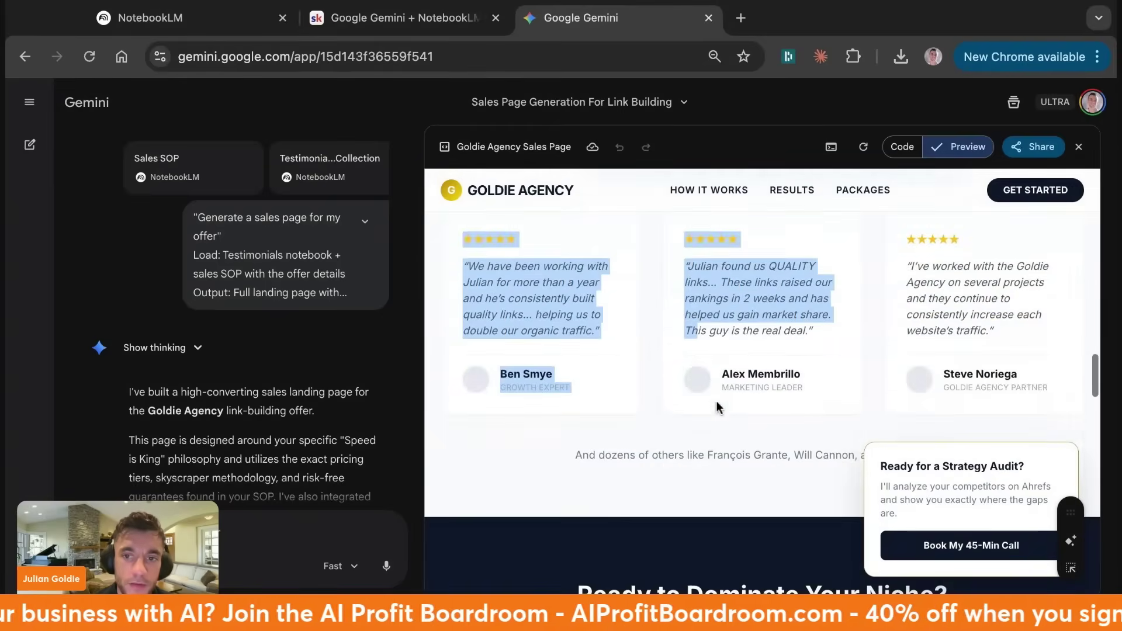
{"action": "left_click", "coordinate": [960, 331]}
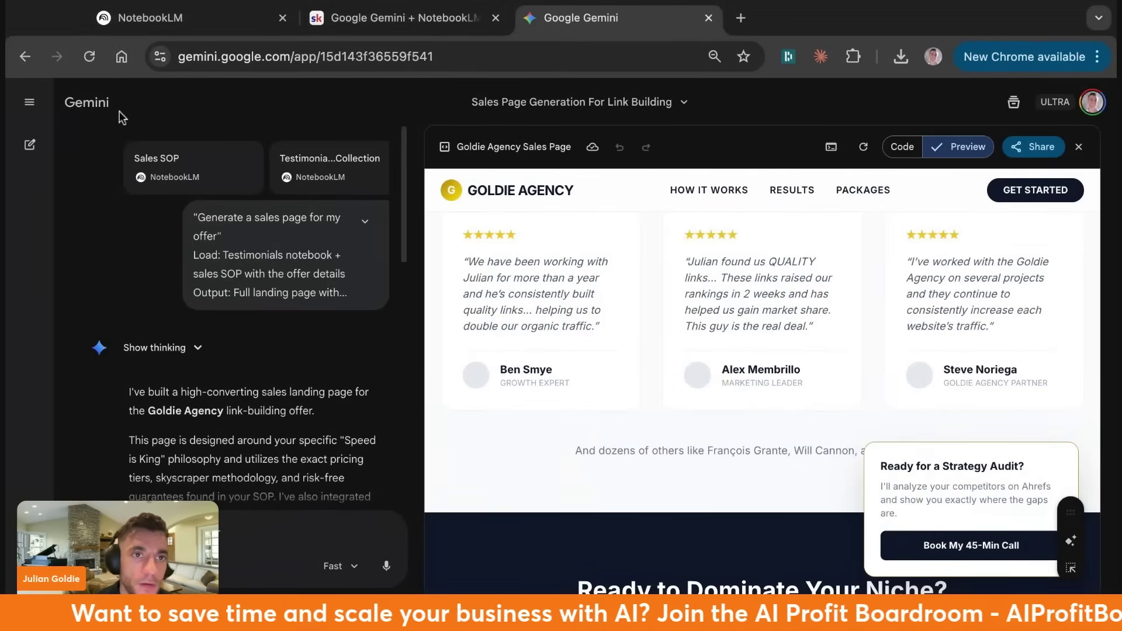
In a new chat, open the NotebookLM notebook picker
{"action": "left_click", "coordinate": [29, 145]}
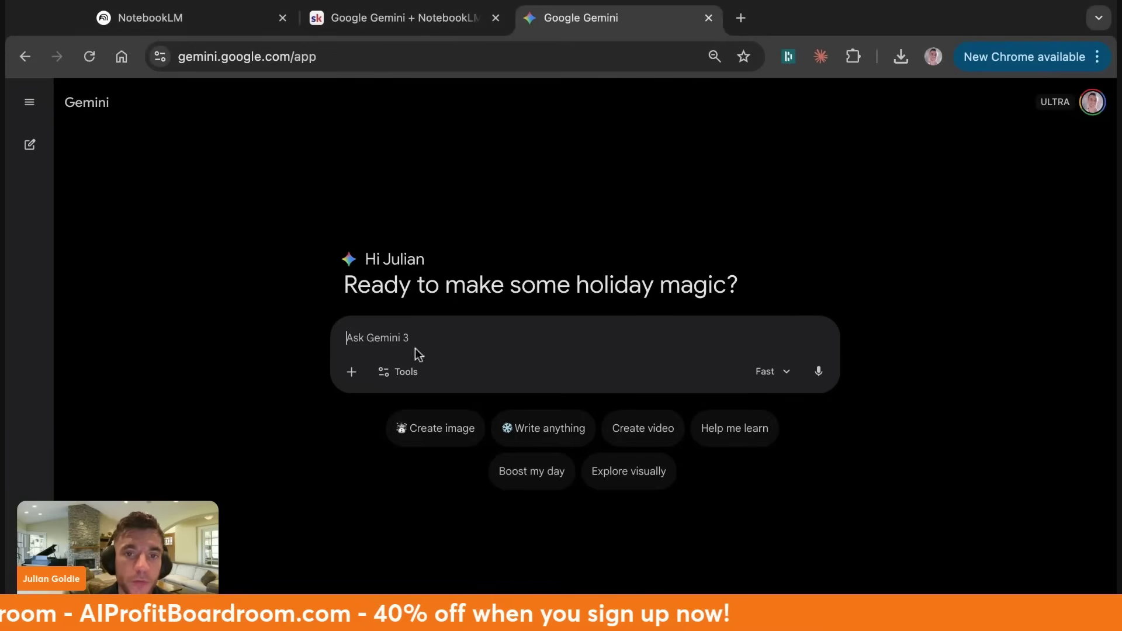
{"action": "left_click", "coordinate": [352, 372]}
{"action": "left_click", "coordinate": [394, 518]}
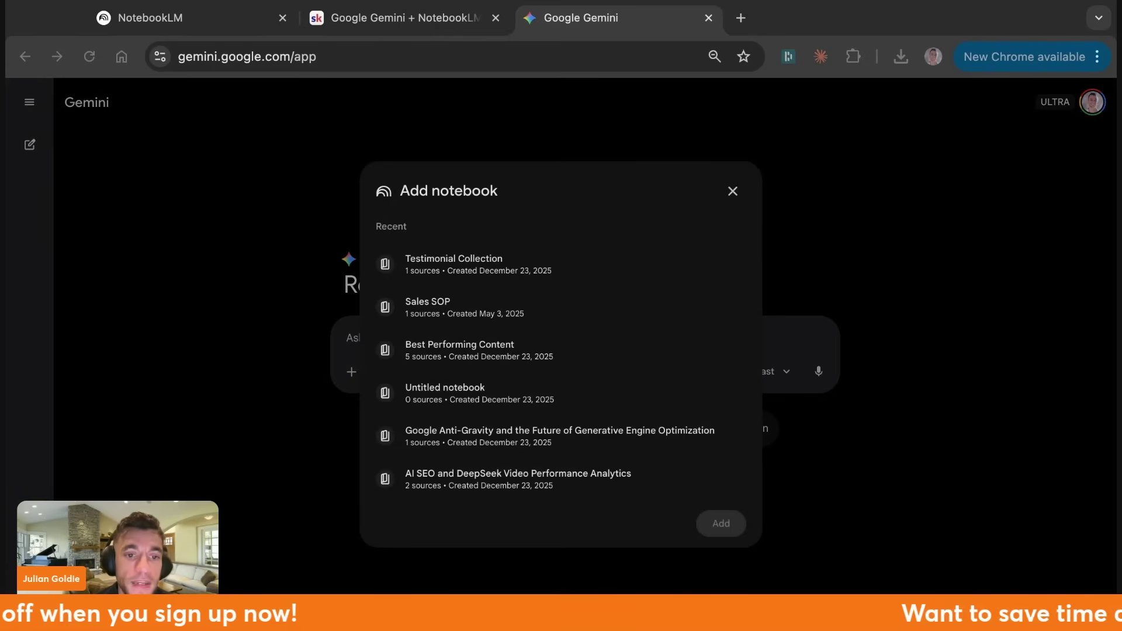
In the Skool lesson, read Steps 1 through 4 of the Knowledge Factory
{"action": "left_click", "coordinate": [326, 20]}
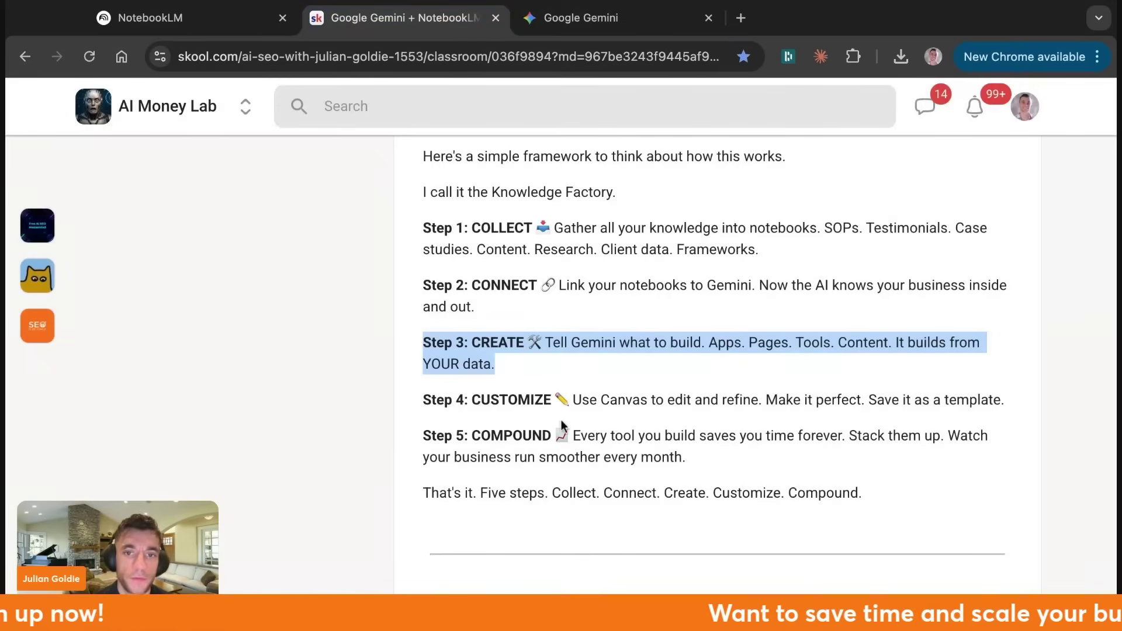
{"action": "scroll", "coordinate": [561, 426], "scroll_direction": "up", "scroll_amount": 2}
{"action": "left_click_drag", "start_coordinate": [414, 214], "coordinate": [849, 215]}
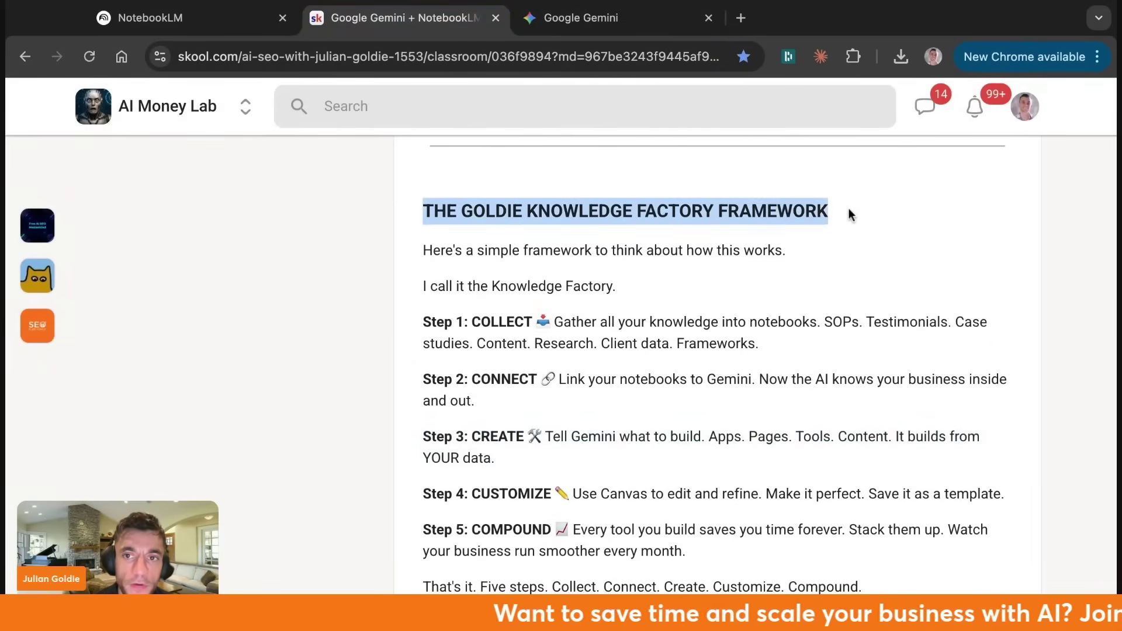
{"action": "scroll", "coordinate": [496, 259], "scroll_direction": "down", "scroll_amount": 1}
{"action": "triple_click", "coordinate": [417, 279]}
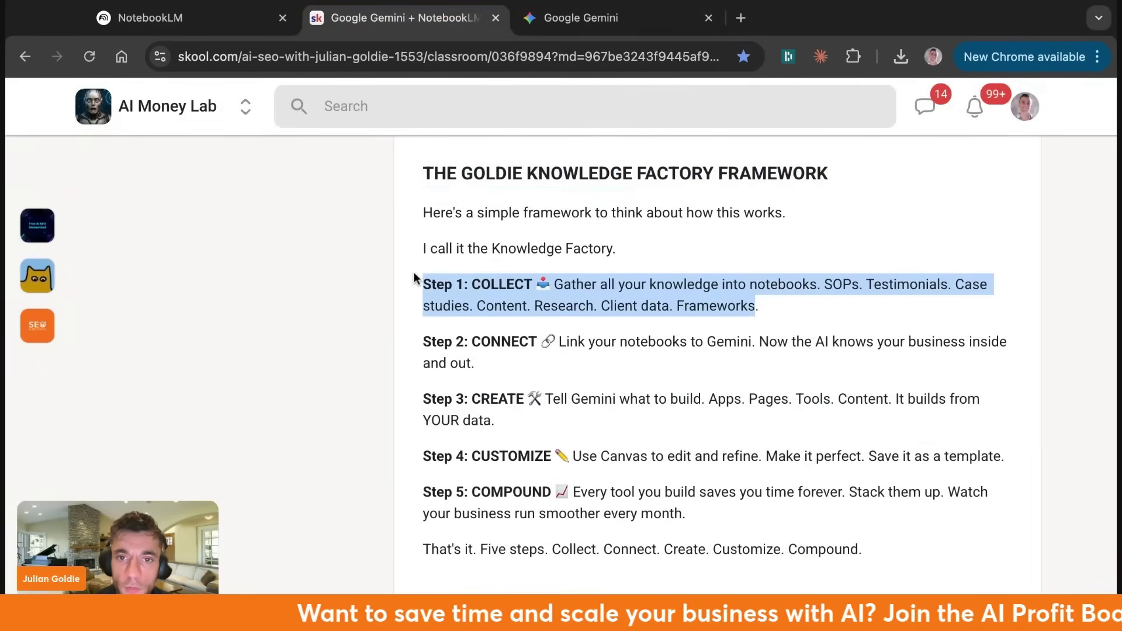
{"action": "triple_click", "coordinate": [428, 341]}
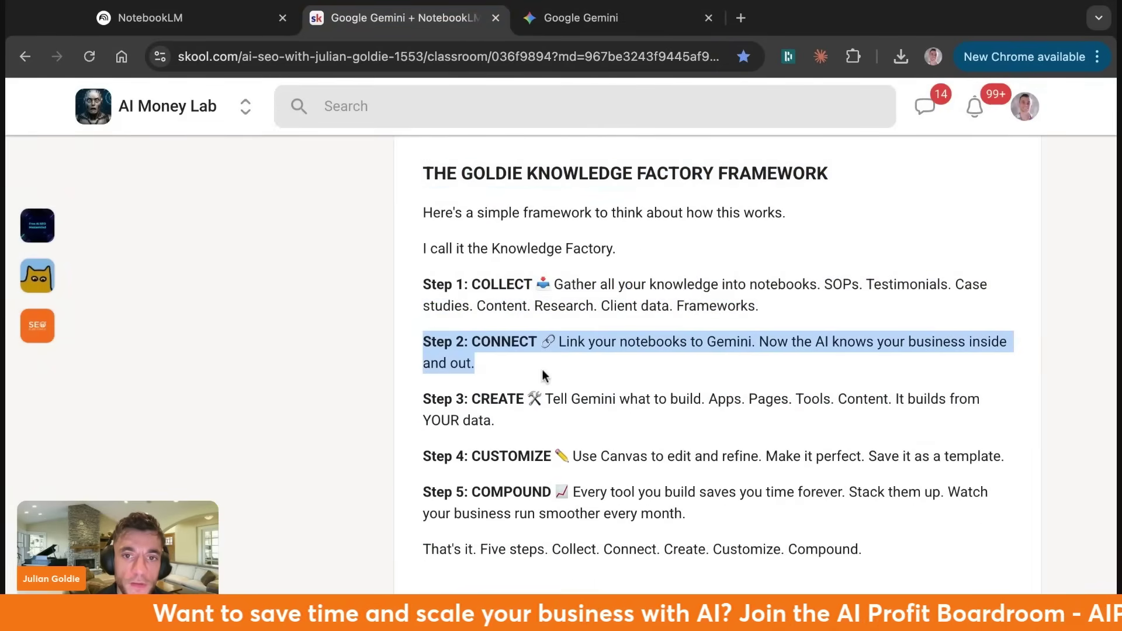
{"action": "triple_click", "coordinate": [426, 399]}
{"action": "left_click_drag", "start_coordinate": [419, 457], "coordinate": [726, 457]}
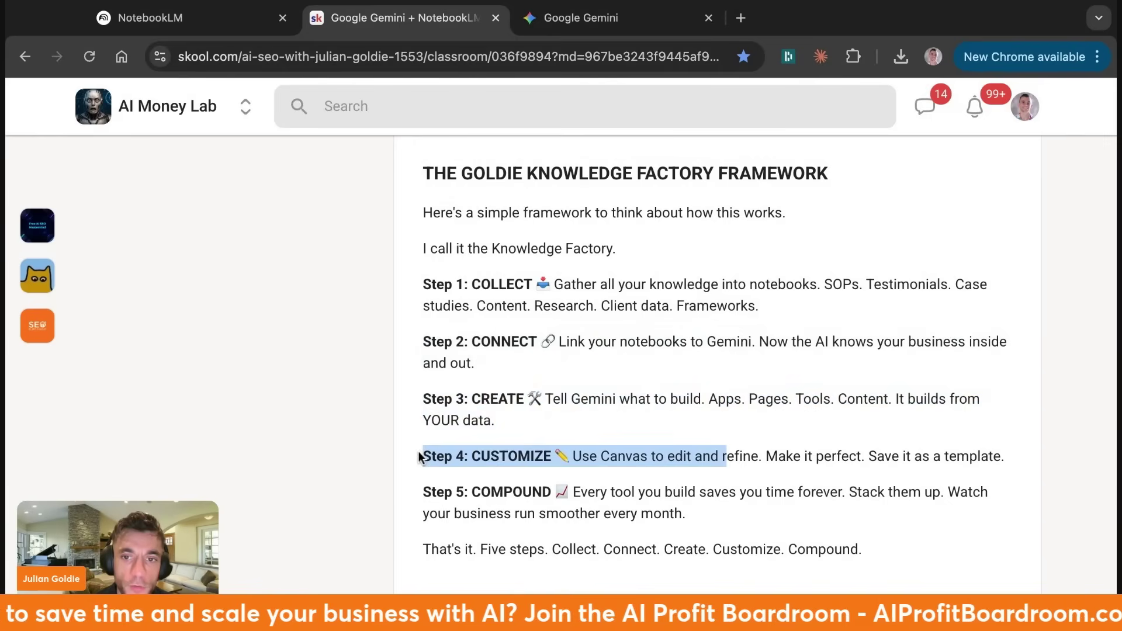
{"action": "triple_click", "coordinate": [775, 457]}
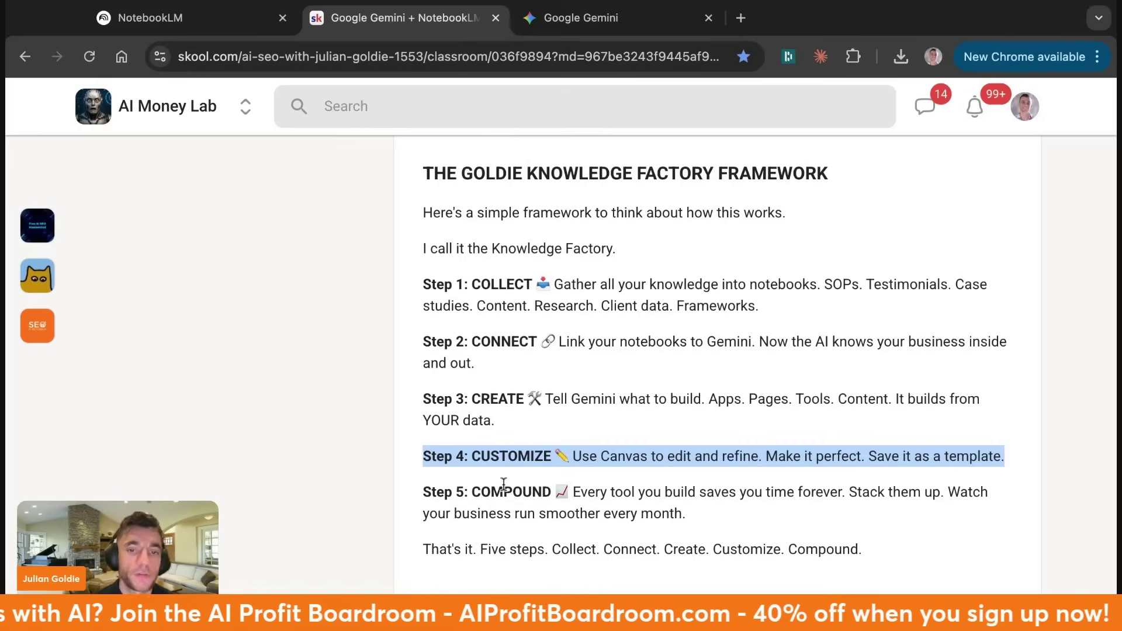
Read Step 5 Compound and the closing five-steps summary line
{"action": "left_click_drag", "start_coordinate": [421, 492], "coordinate": [631, 494]}
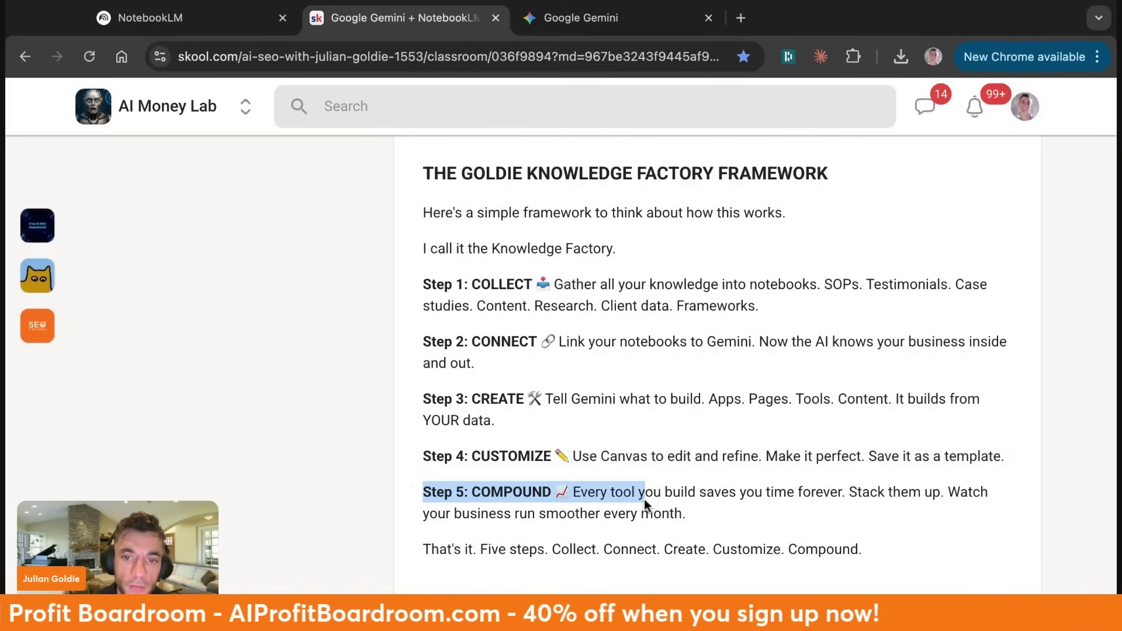
{"action": "left_click", "coordinate": [625, 498]}
{"action": "left_click_drag", "start_coordinate": [572, 492], "coordinate": [817, 493]}
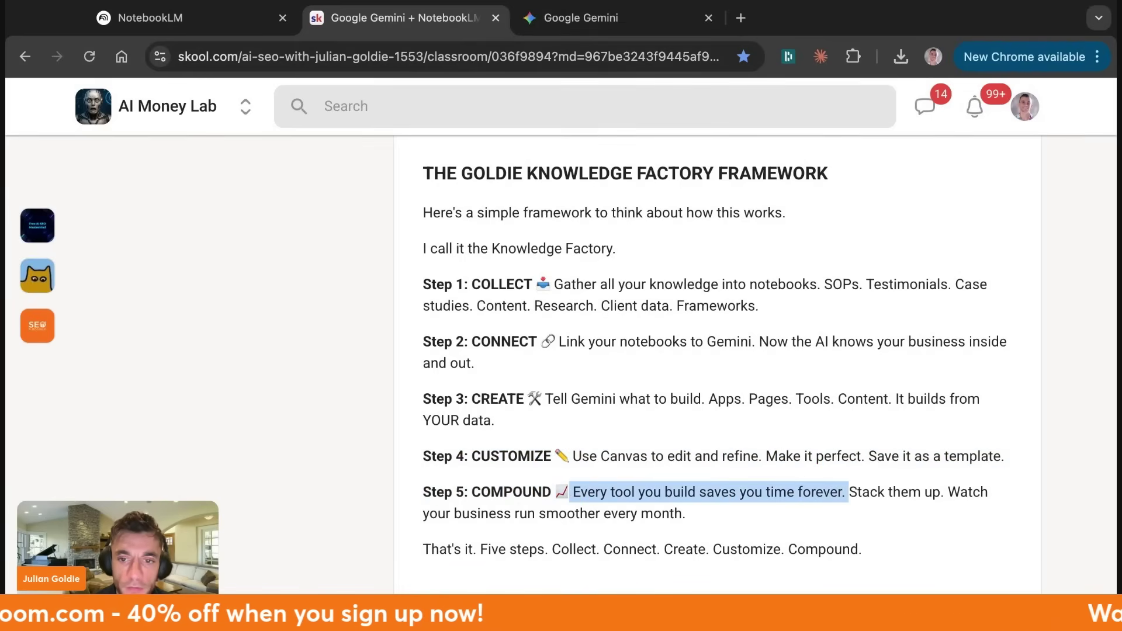
{"action": "left_click_drag", "start_coordinate": [847, 492], "coordinate": [686, 514]}
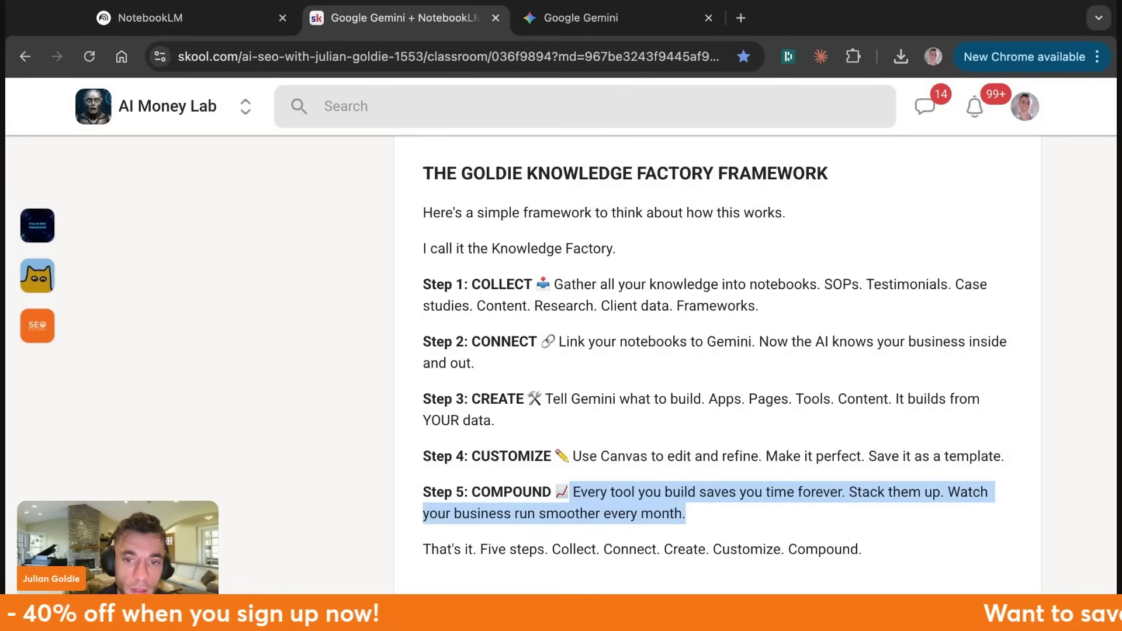
{"action": "left_click", "coordinate": [840, 517]}
{"action": "left_click_drag", "start_coordinate": [408, 549], "coordinate": [862, 549]}
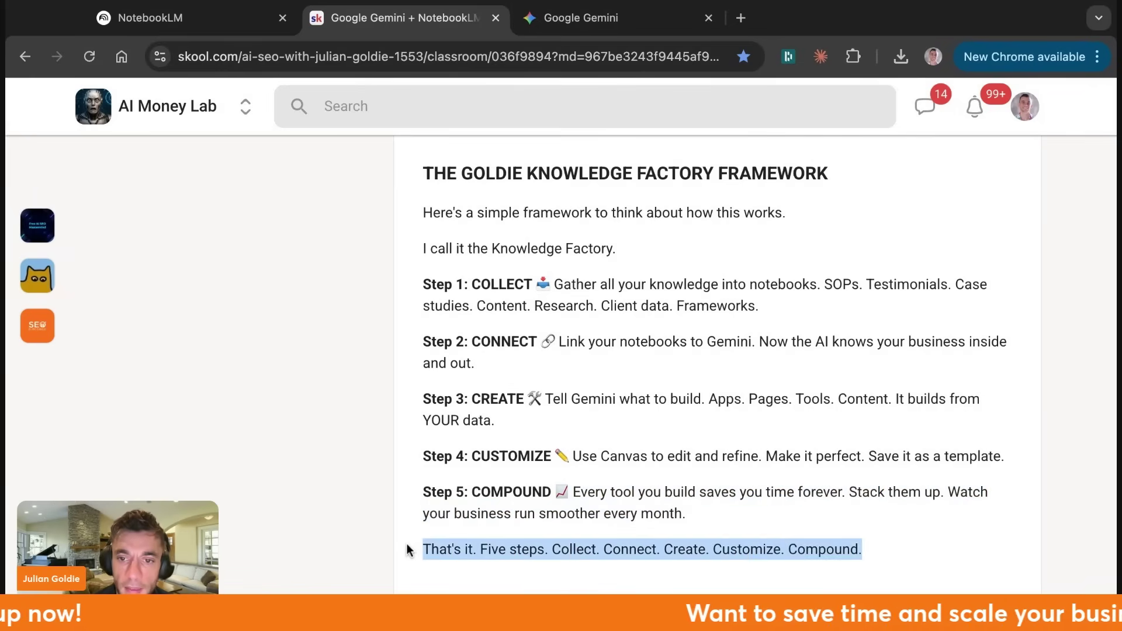
{"action": "scroll", "coordinate": [413, 290], "scroll_direction": "down", "scroll_amount": 5}
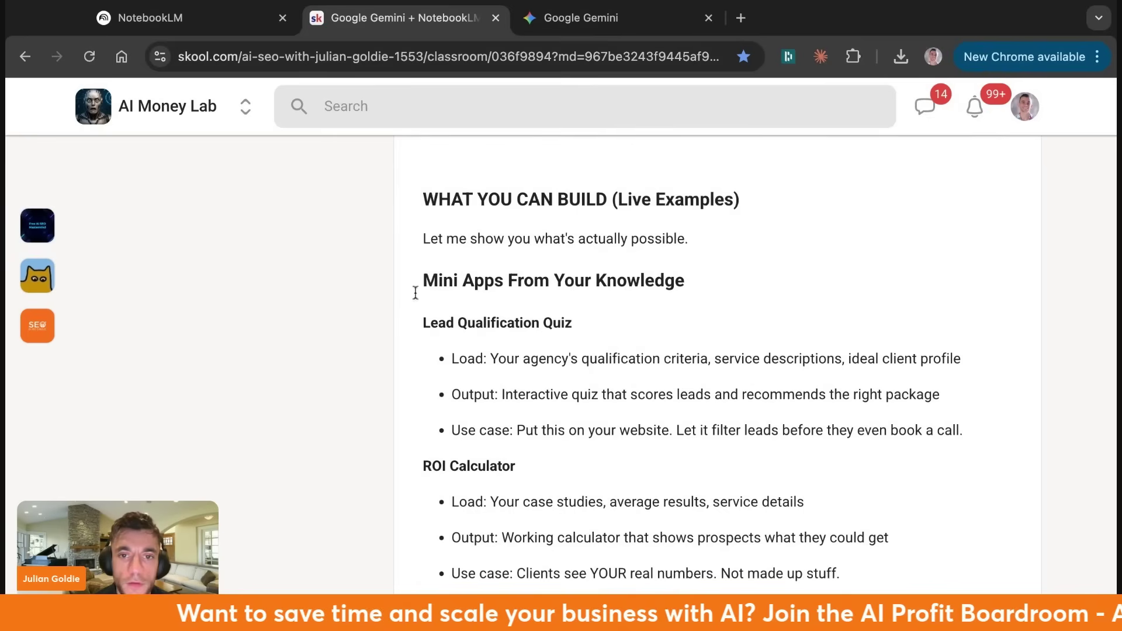
Select the Lead Qualification Quiz example, then the ROI Calculator heading and its three bullets
{"action": "left_click_drag", "start_coordinate": [413, 290], "coordinate": [389, 313]}
{"action": "left_click_drag", "start_coordinate": [964, 430], "coordinate": [564, 349]}
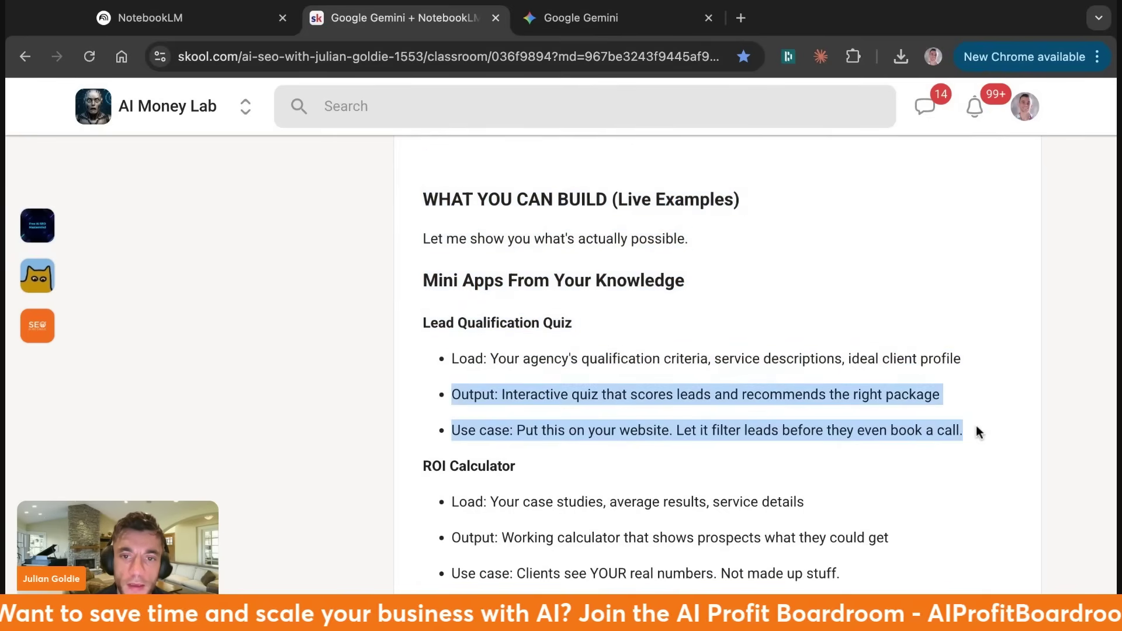
{"action": "scroll", "coordinate": [491, 385], "scroll_direction": "down", "scroll_amount": 3}
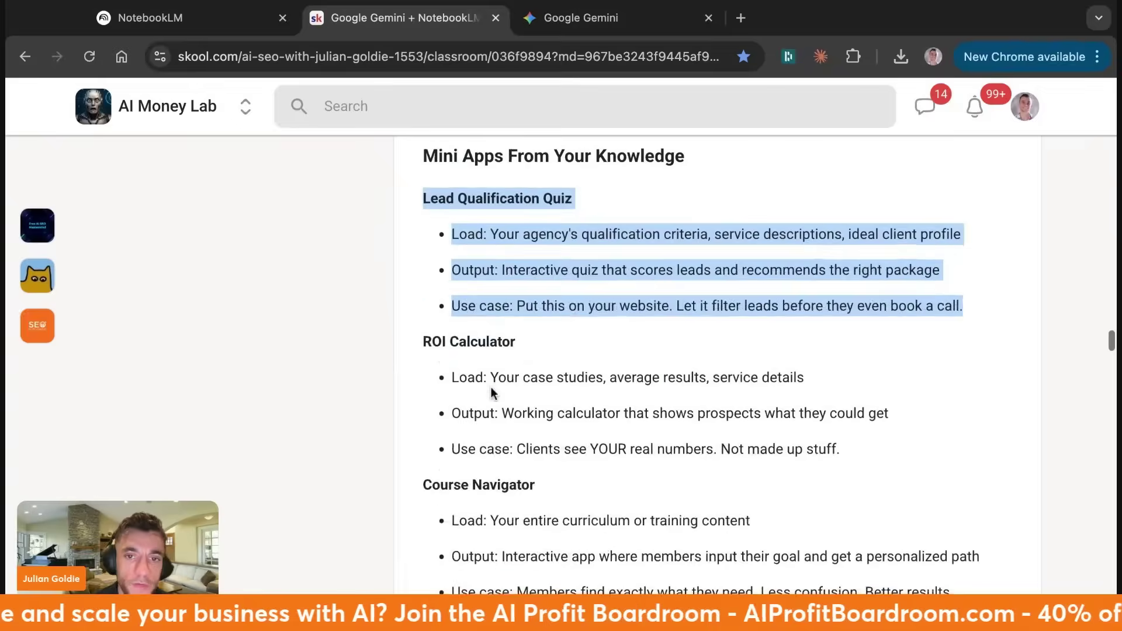
{"action": "left_click", "coordinate": [418, 301]}
{"action": "left_click_drag", "start_coordinate": [417, 300], "coordinate": [470, 440]}
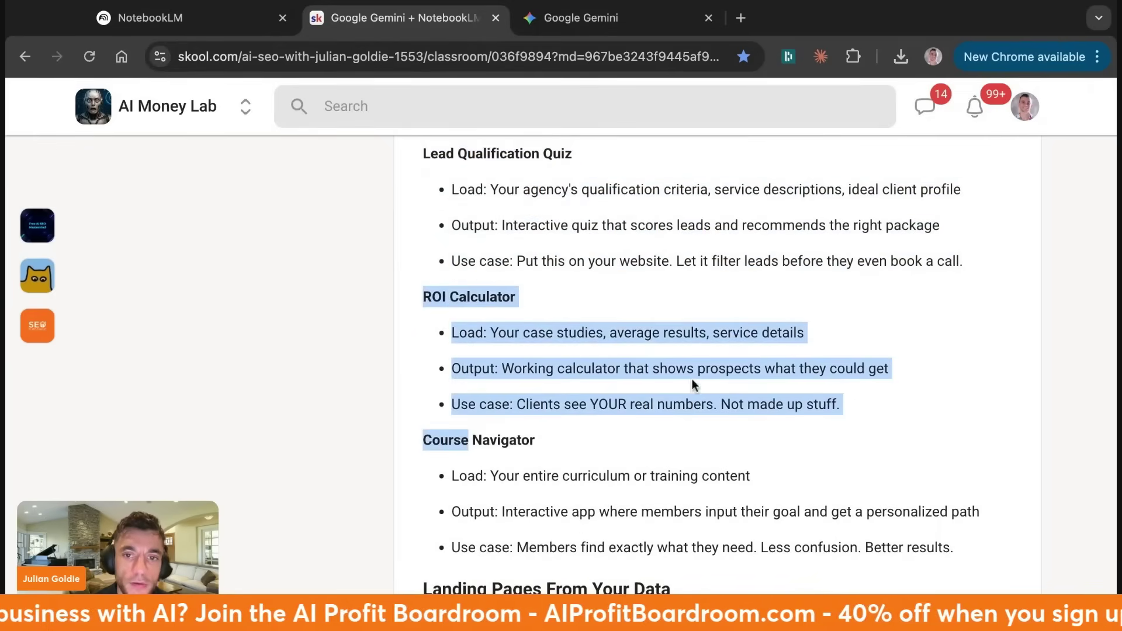
{"action": "left_click", "coordinate": [681, 346]}
{"action": "left_click_drag", "start_coordinate": [401, 299], "coordinate": [596, 412]}
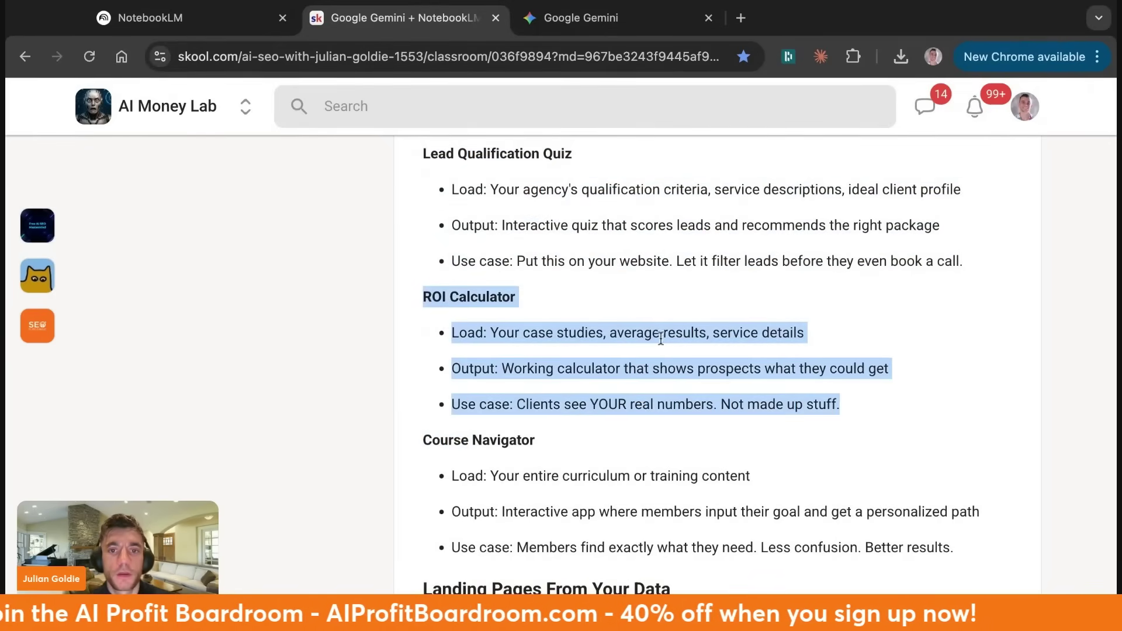
Paste the ROI Calculator example into the Sales Page Generation For Link Building chat and send it
{"action": "left_click", "coordinate": [557, 20]}
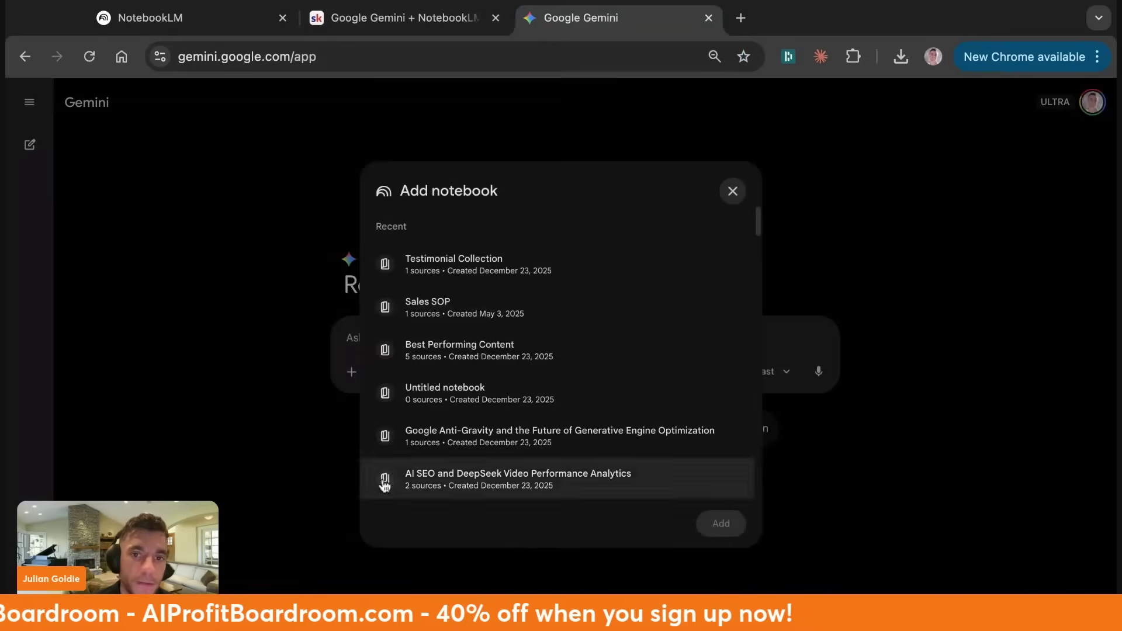
{"action": "left_click", "coordinate": [35, 140]}
{"action": "left_click", "coordinate": [30, 103]}
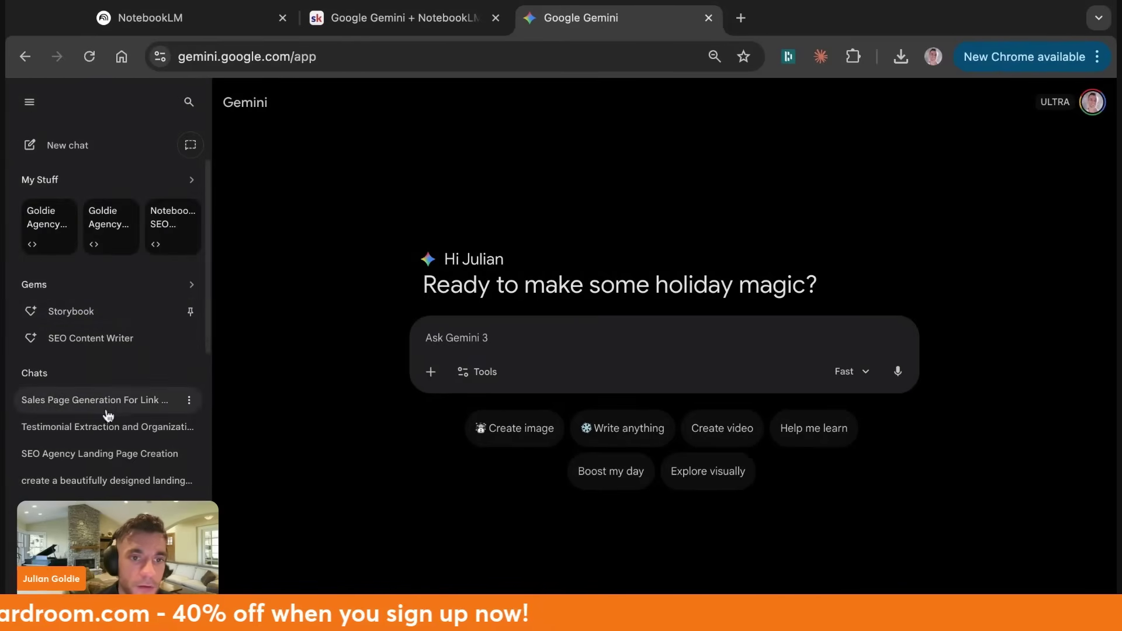
{"action": "left_click", "coordinate": [96, 400]}
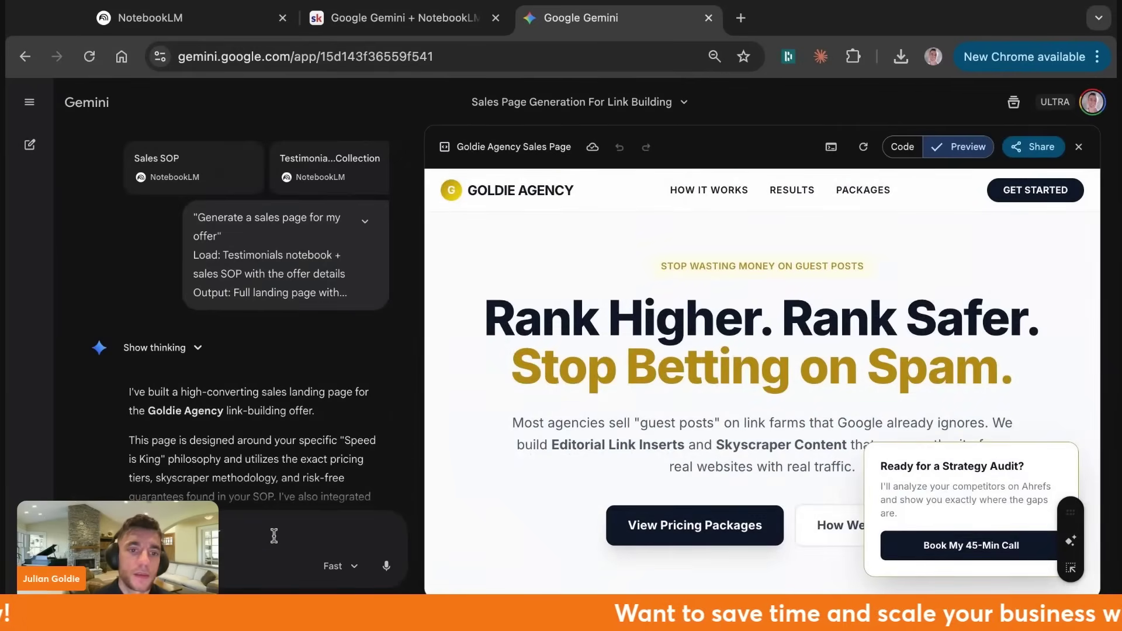
{"action": "key", "text": "ctrl+v"}
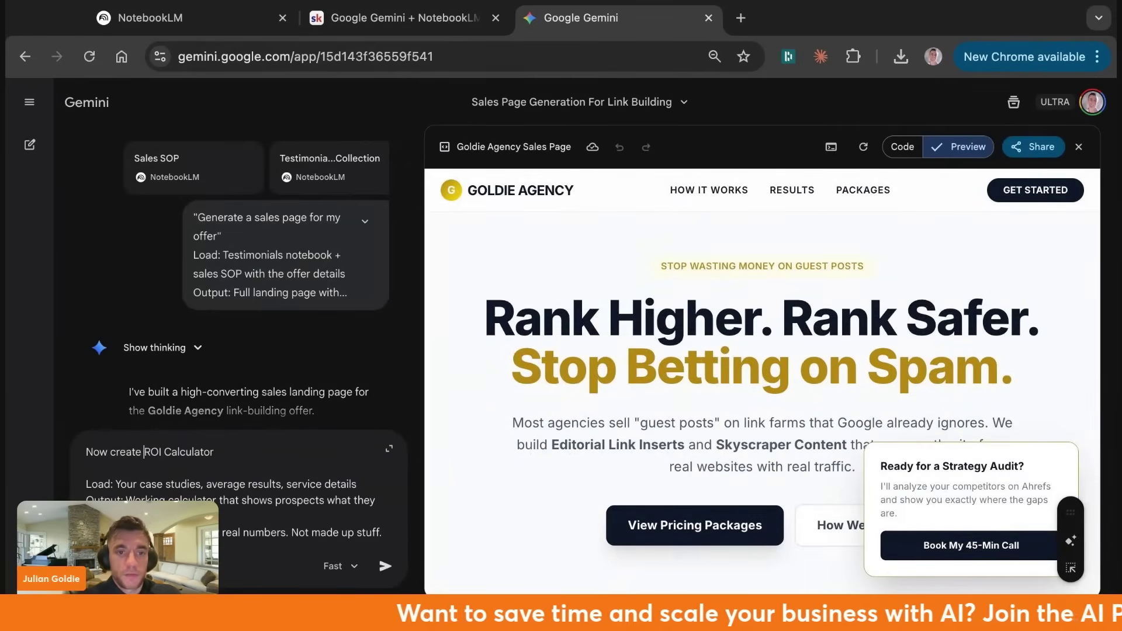
{"action": "key", "text": "Return"}
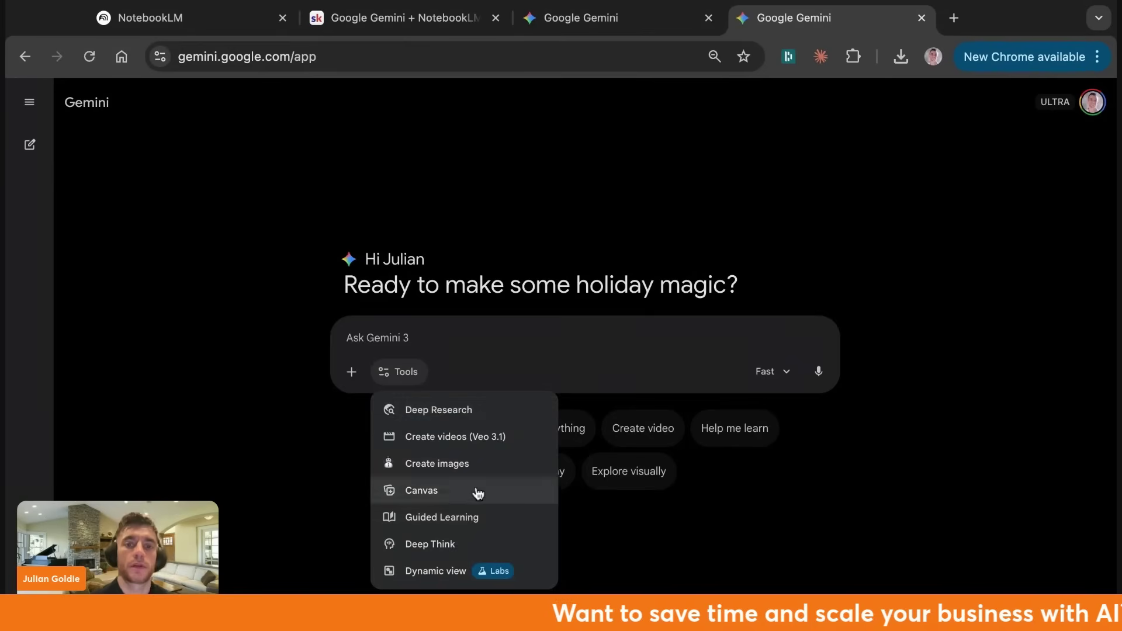
Turn on Guided Learning, attach the Sales SOP notebook, and send 'help me learn about this'
{"action": "left_click", "coordinate": [496, 520]}
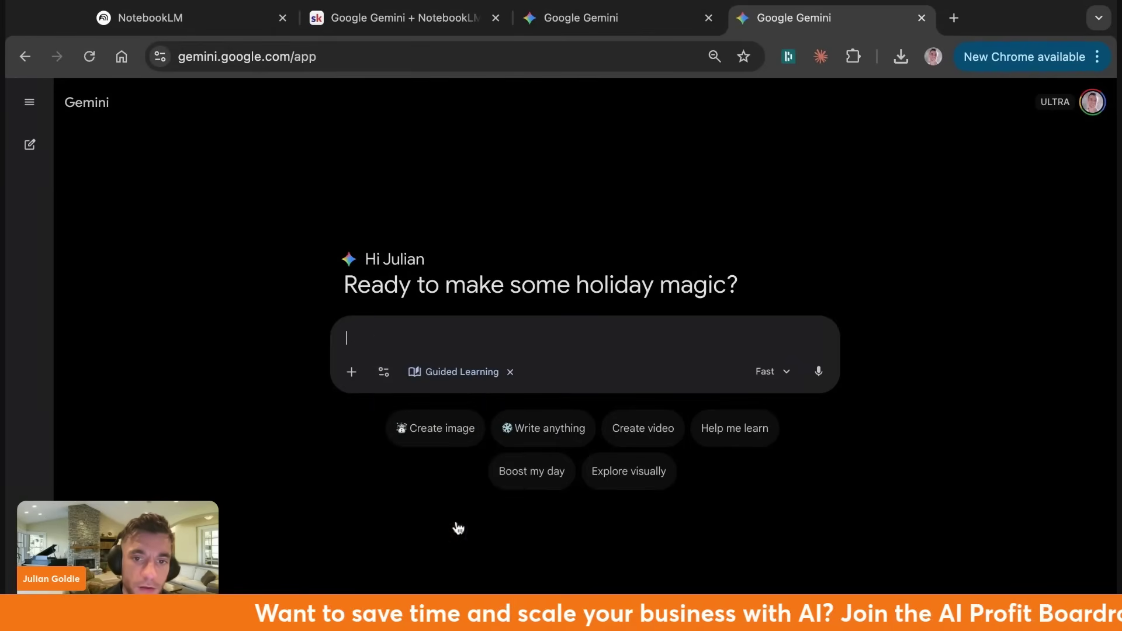
{"action": "left_click", "coordinate": [352, 372]}
{"action": "left_click", "coordinate": [426, 516]}
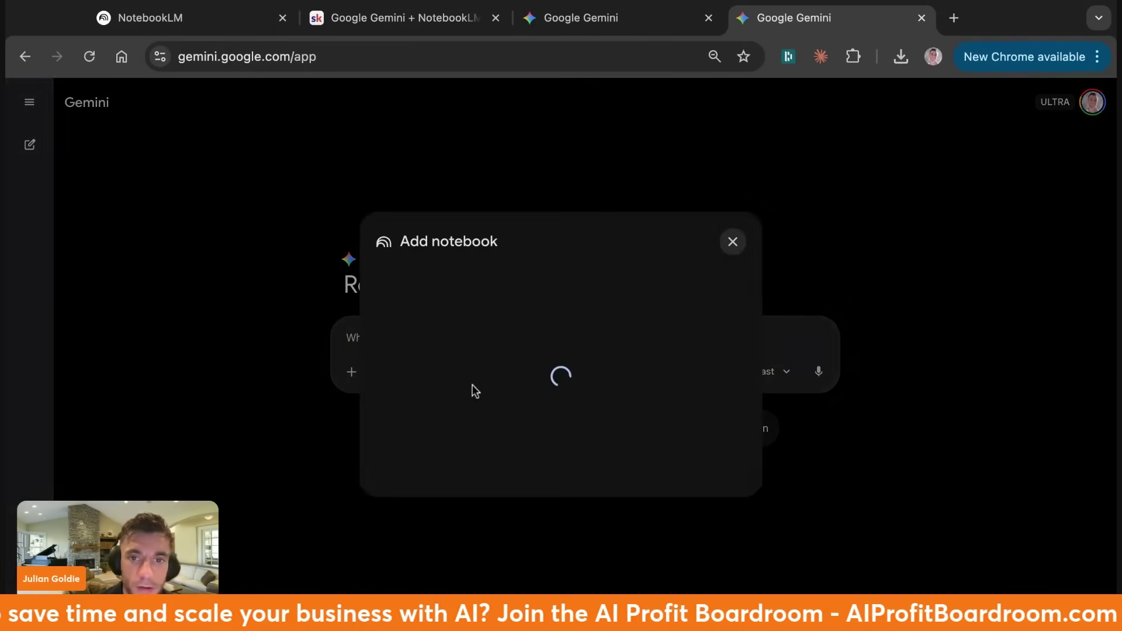
{"action": "left_click", "coordinate": [488, 308]}
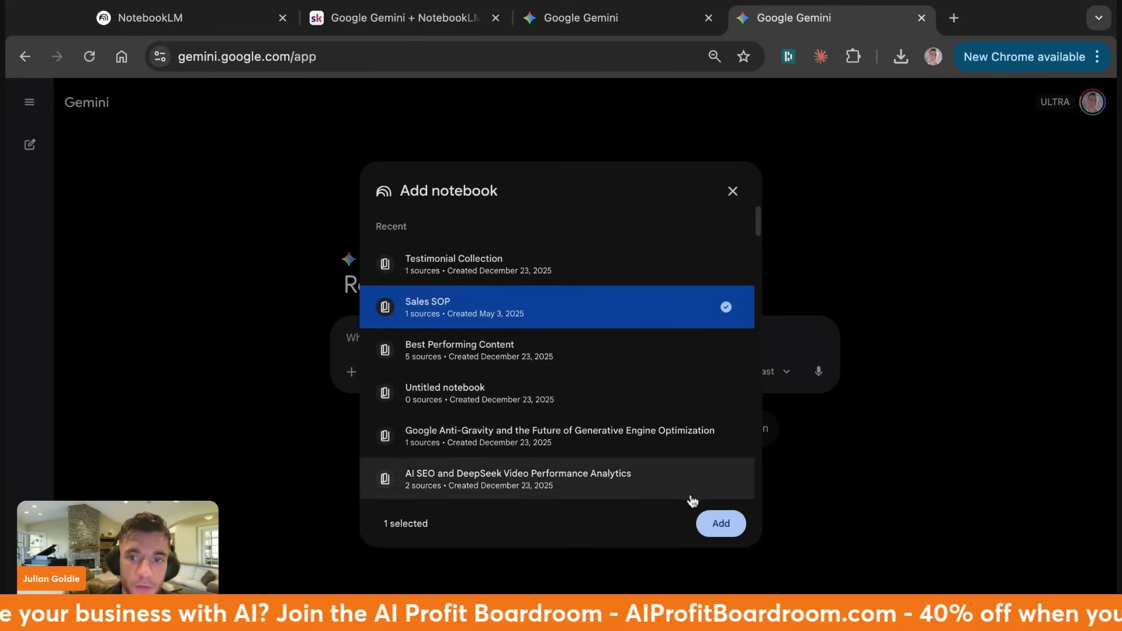
{"action": "left_click", "coordinate": [721, 524]}
{"action": "type", "text": "c"}
{"action": "key", "text": "BackSpace"}
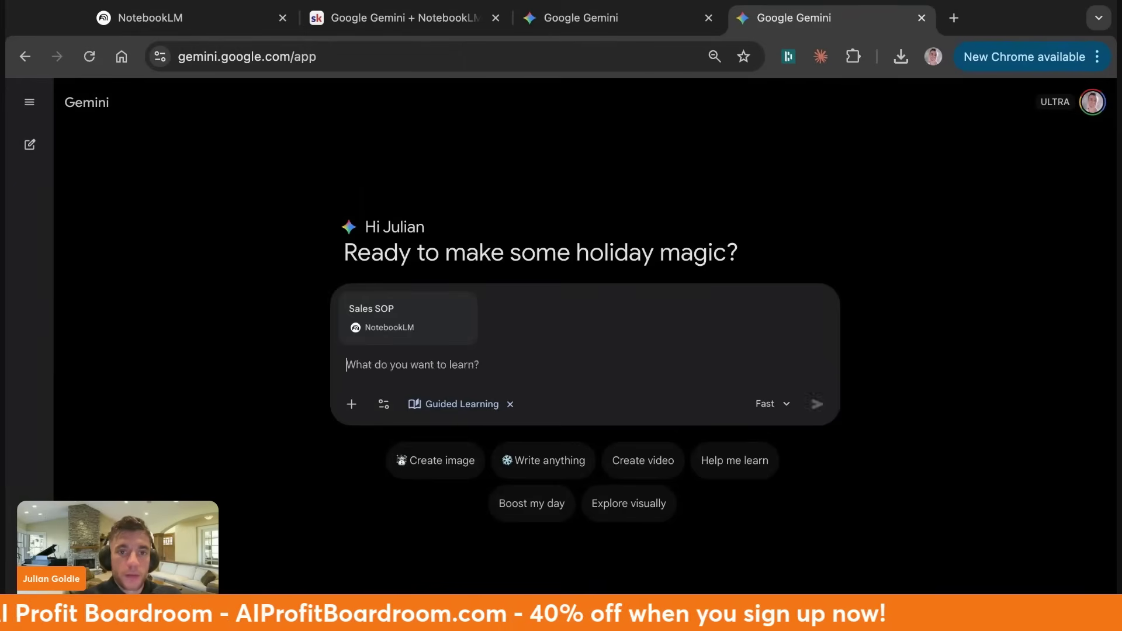
{"action": "type", "text": "help me learn about this"}
{"action": "key", "text": "Return"}
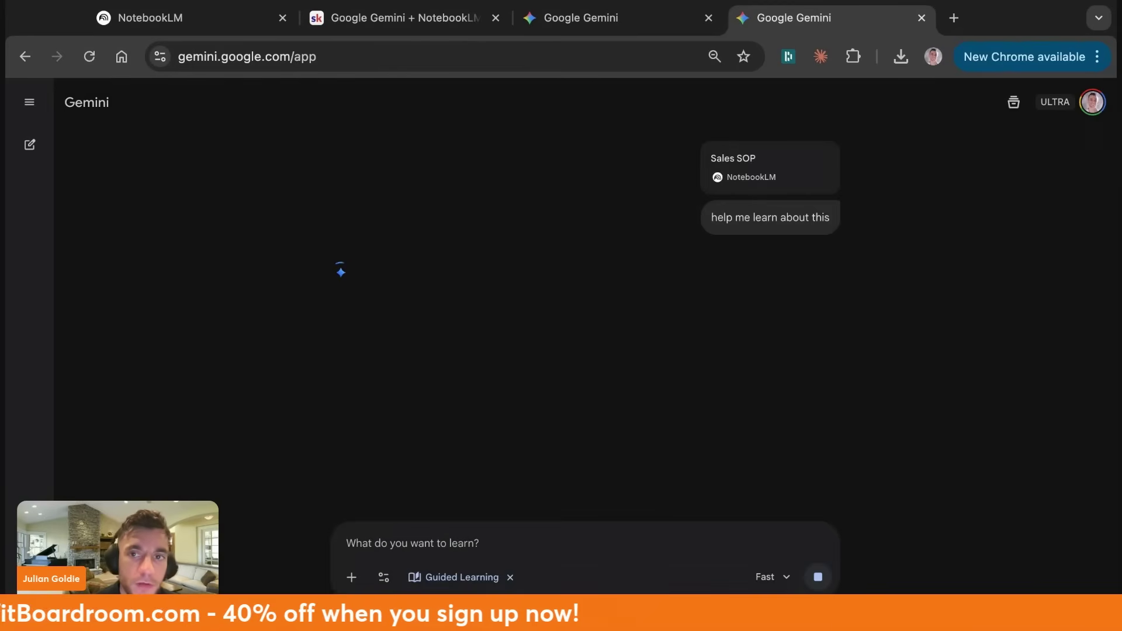
{"action": "mouse_move", "coordinate": [763, 189]}
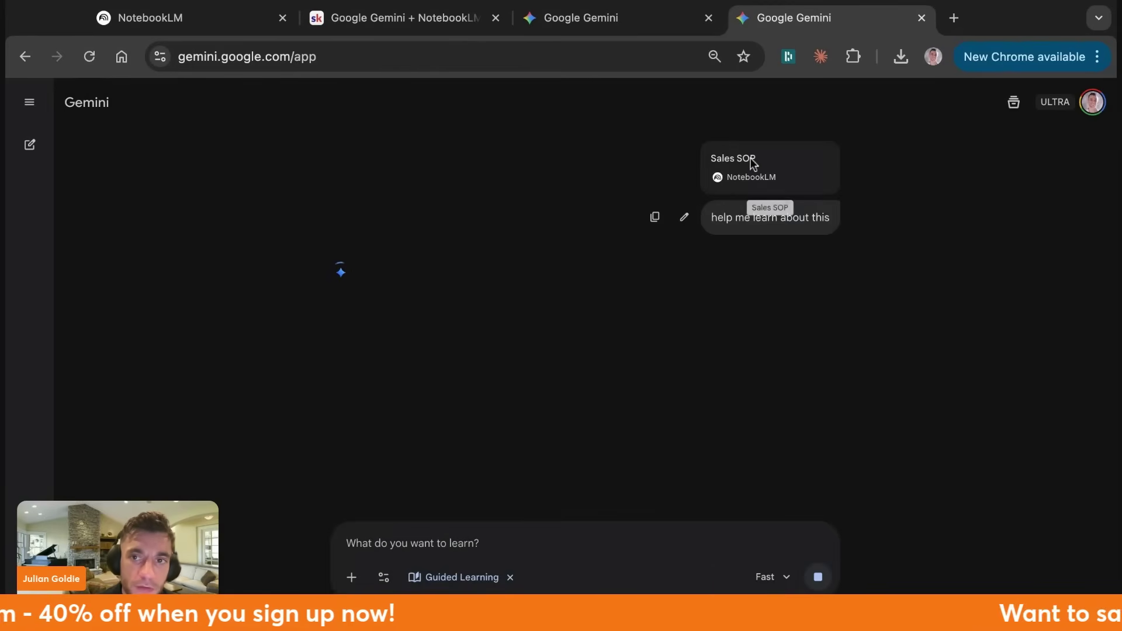
Reply with The Perfect Sales Call learning path option, then start a new chat
{"action": "triple_click", "coordinate": [752, 215]}
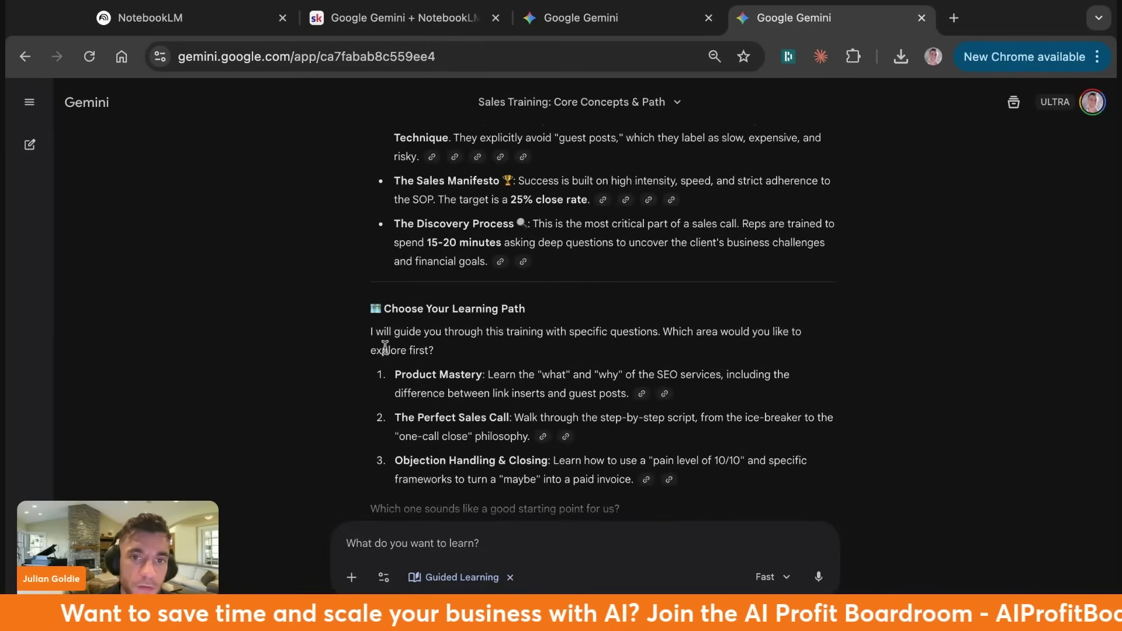
{"action": "triple_click", "coordinate": [374, 307]}
{"action": "triple_click", "coordinate": [499, 390]}
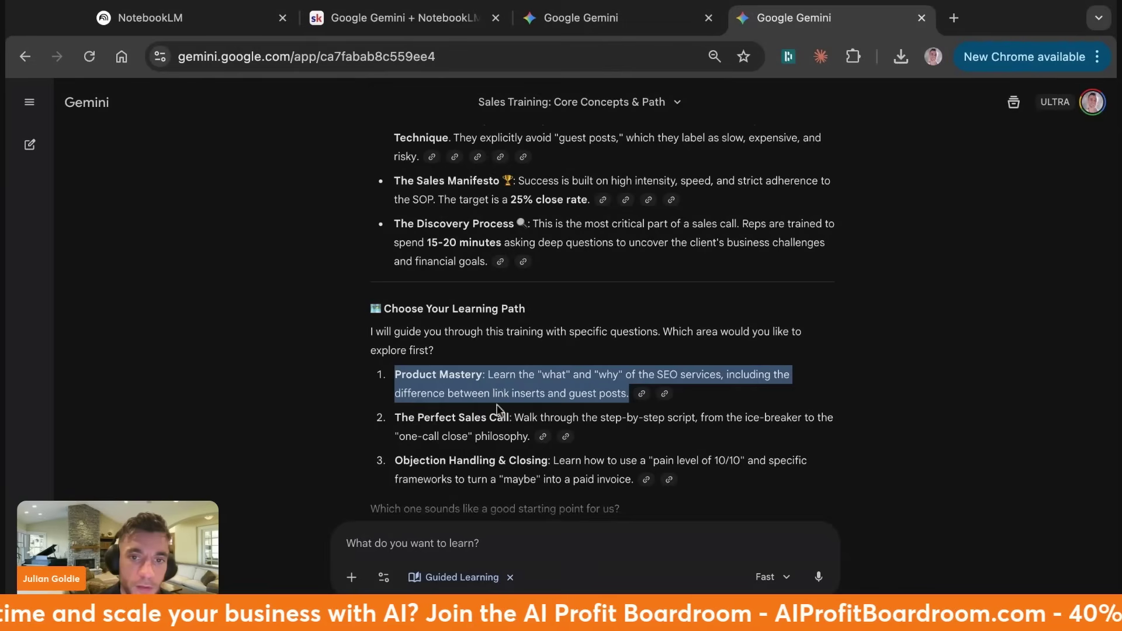
{"action": "triple_click", "coordinate": [496, 421]}
{"action": "key", "text": "ctrl+c"}
{"action": "left_click", "coordinate": [463, 532]}
{"action": "key", "text": "ctrl+v"}
{"action": "key", "text": "Return"}
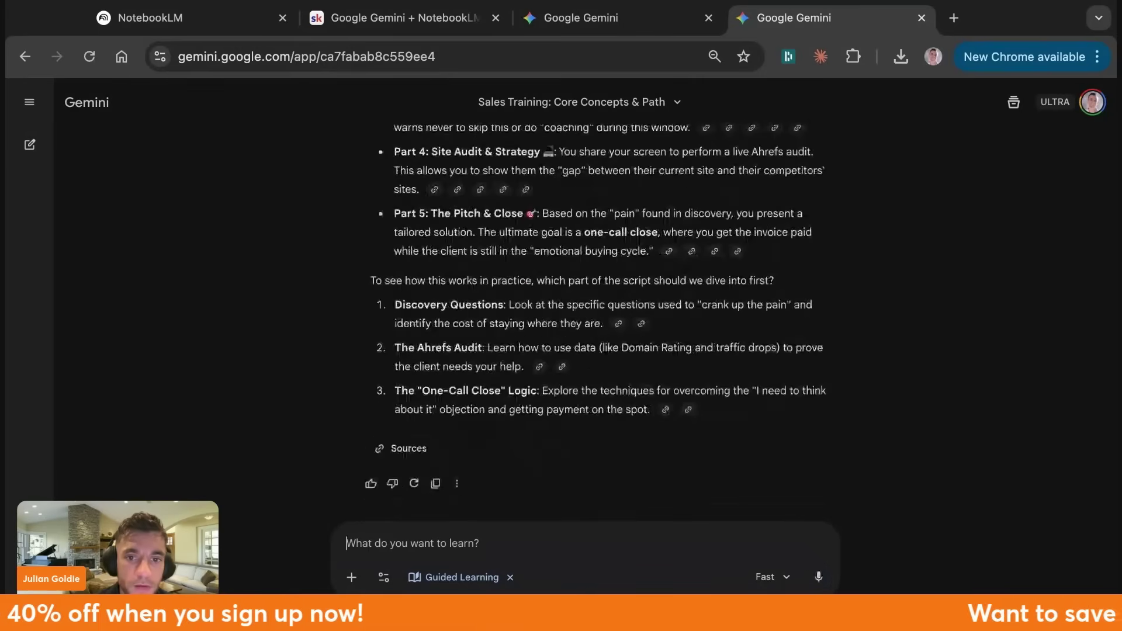
{"action": "scroll", "coordinate": [526, 307], "scroll_direction": "up", "scroll_amount": 5}
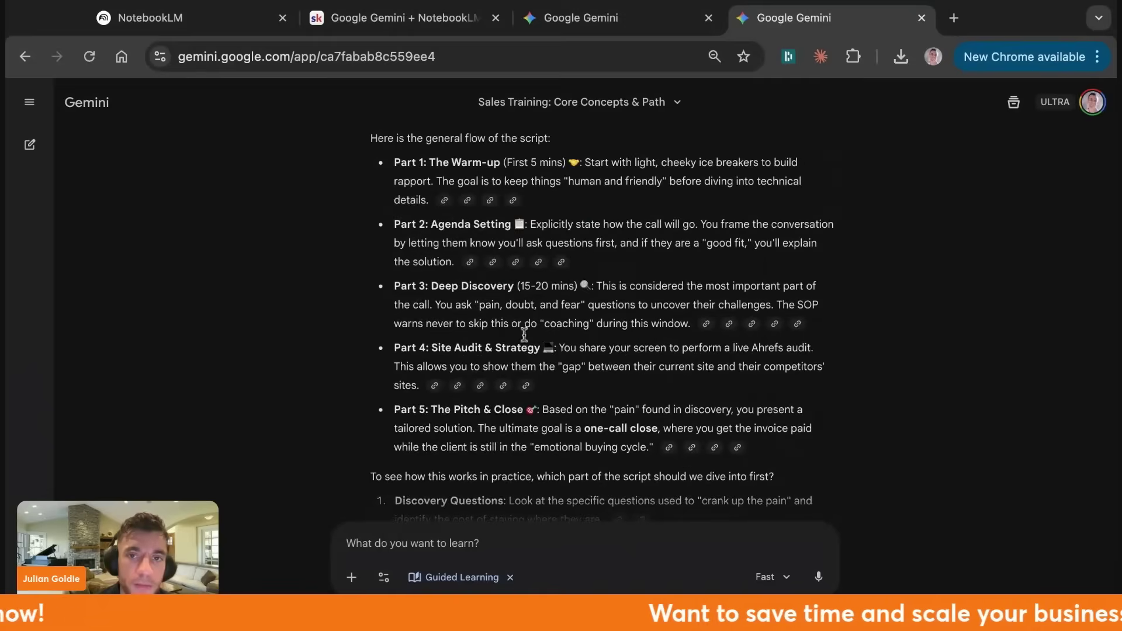
{"action": "scroll", "coordinate": [529, 348], "scroll_direction": "up", "scroll_amount": 10}
{"action": "scroll", "coordinate": [530, 349], "scroll_direction": "down", "scroll_amount": 3}
{"action": "scroll", "coordinate": [544, 306], "scroll_direction": "up", "scroll_amount": 3}
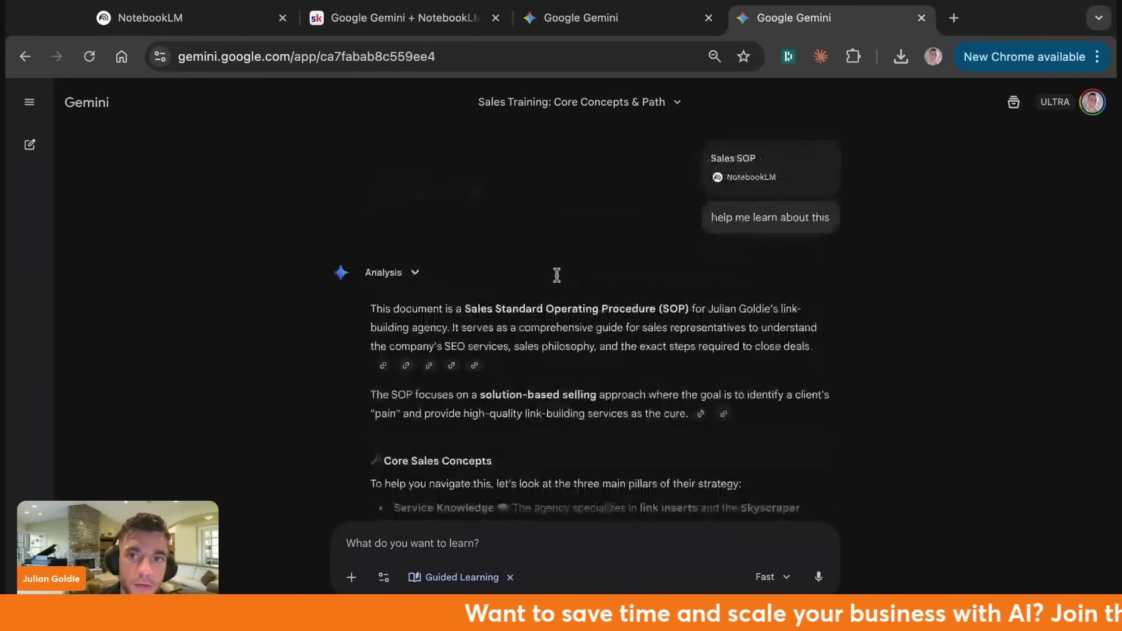
{"action": "scroll", "coordinate": [676, 351], "scroll_direction": "down", "scroll_amount": 15}
{"action": "scroll", "coordinate": [668, 442], "scroll_direction": "down", "scroll_amount": 5}
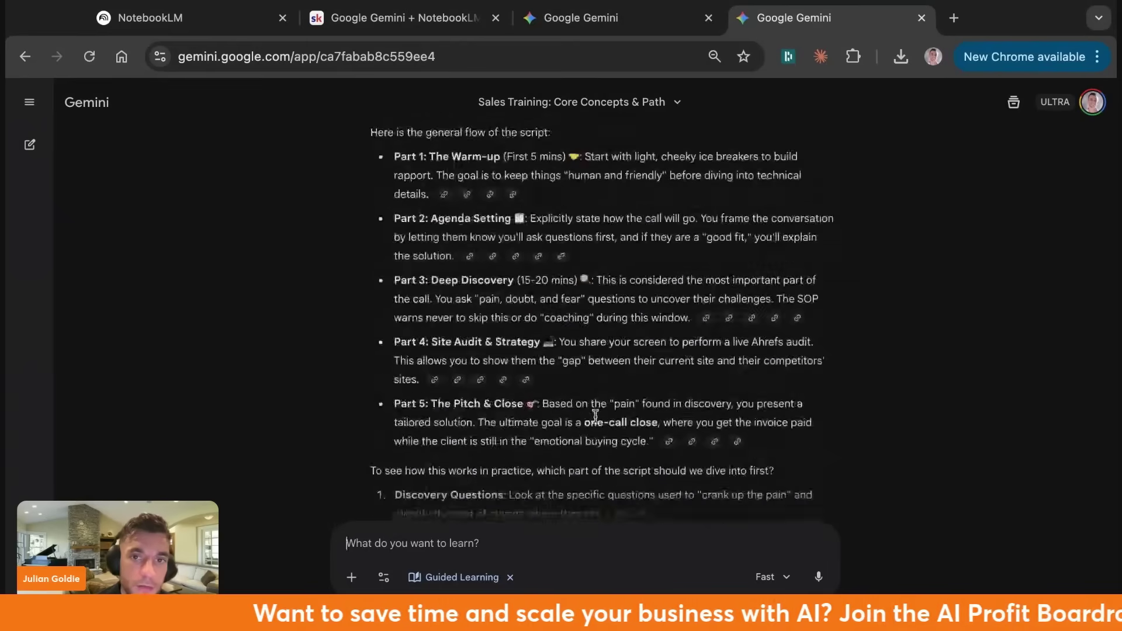
{"action": "scroll", "coordinate": [526, 395], "scroll_direction": "down", "scroll_amount": 2}
{"action": "left_click", "coordinate": [41, 151]}
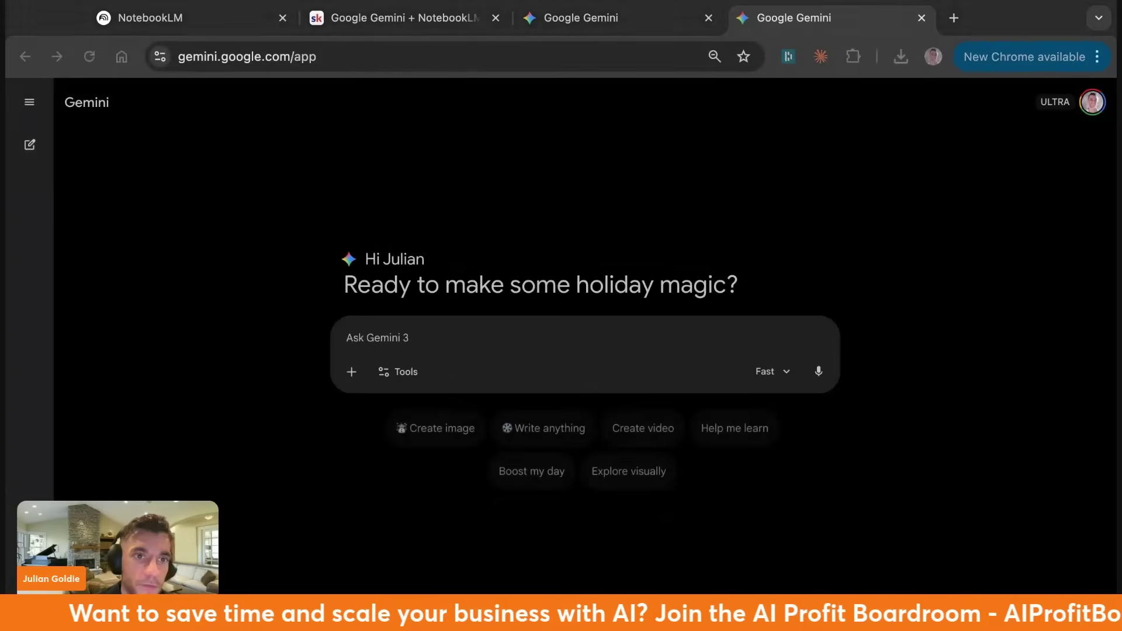
Read the 30-day plan heading, its intro, and the Week 1 Foundation steps for Days 1-7
{"action": "left_click", "coordinate": [404, 18]}
{"action": "mouse_move", "coordinate": [534, 181]}
{"action": "left_mouse_down"}
{"action": "mouse_move", "coordinate": [406, 179]}
{"action": "mouse_move", "coordinate": [862, 193]}
{"action": "left_mouse_up"}
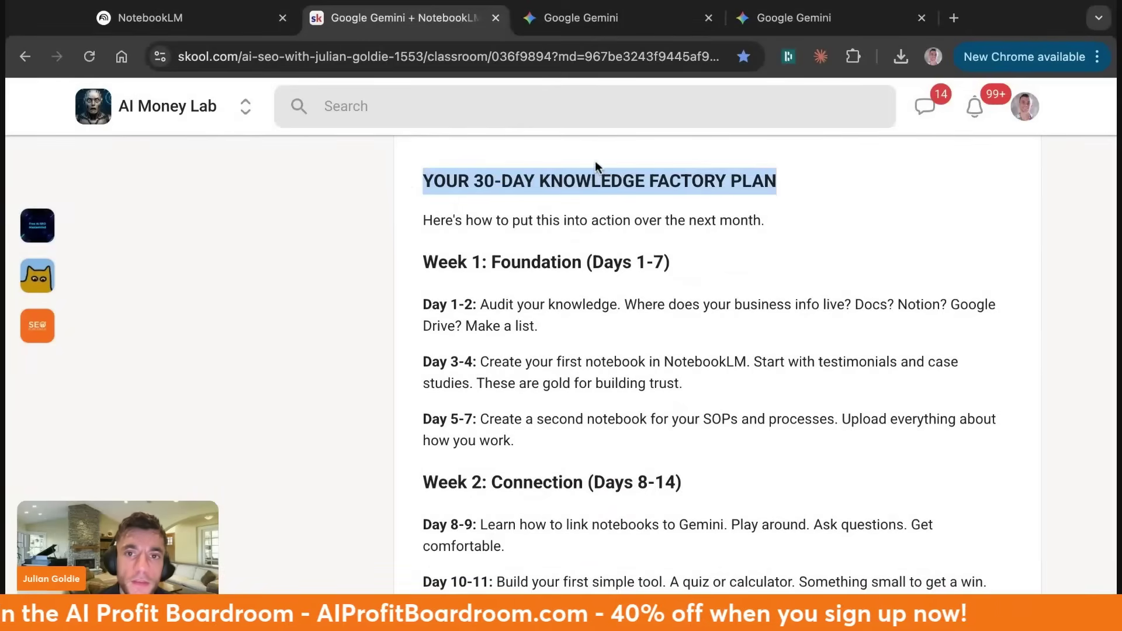
{"action": "left_click_drag", "start_coordinate": [527, 179], "coordinate": [398, 187]}
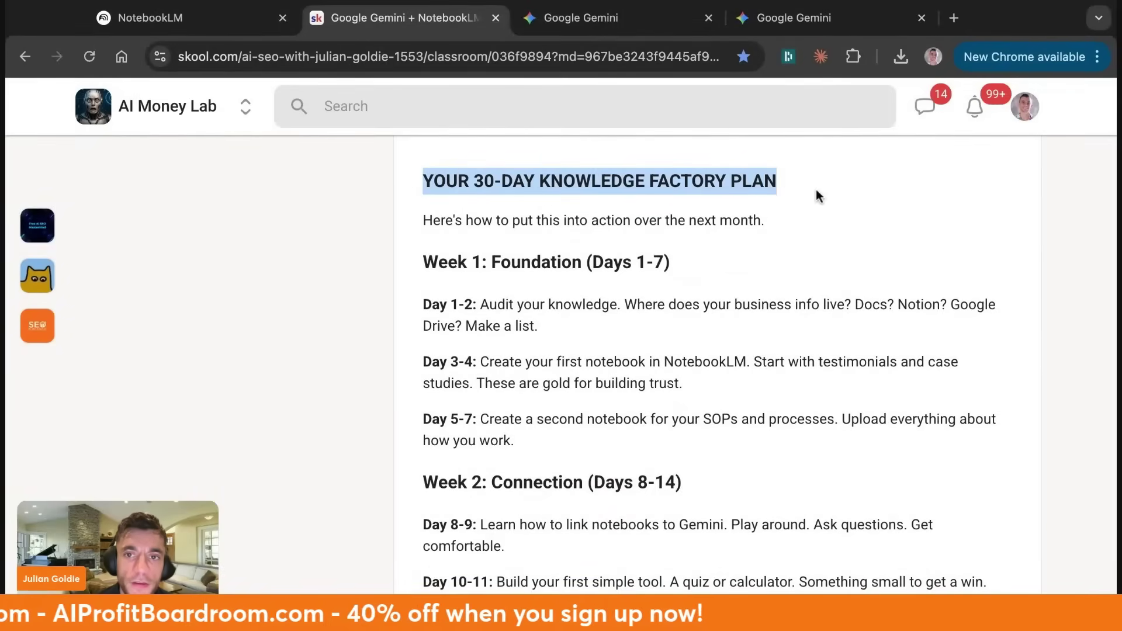
{"action": "left_click_drag", "start_coordinate": [749, 220], "coordinate": [413, 224]}
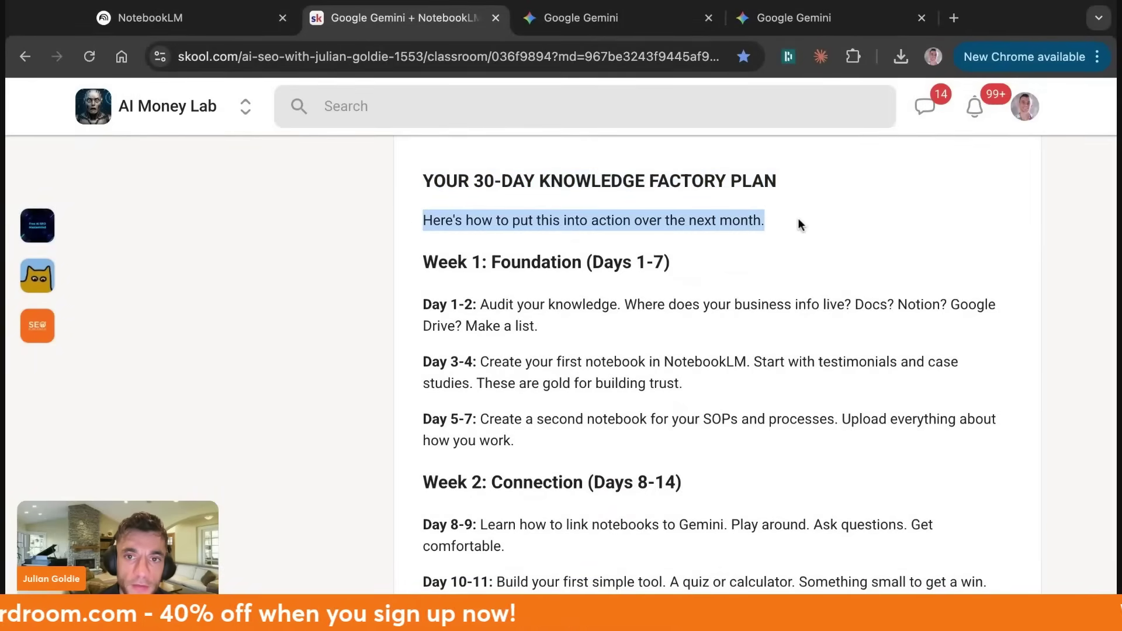
{"action": "left_click_drag", "start_coordinate": [423, 263], "coordinate": [655, 263]}
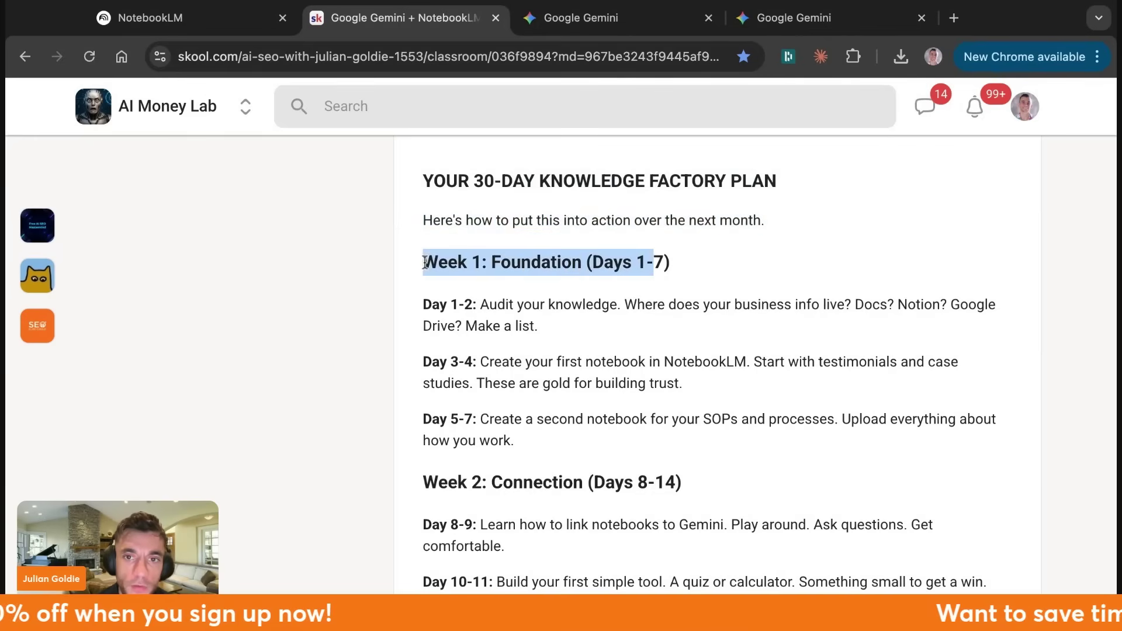
{"action": "mouse_move", "coordinate": [423, 305]}
{"action": "left_mouse_down"}
{"action": "mouse_move", "coordinate": [556, 305]}
{"action": "mouse_move", "coordinate": [601, 342]}
{"action": "left_mouse_up"}
{"action": "left_click", "coordinate": [471, 363]}
{"action": "triple_click", "coordinate": [470, 364]}
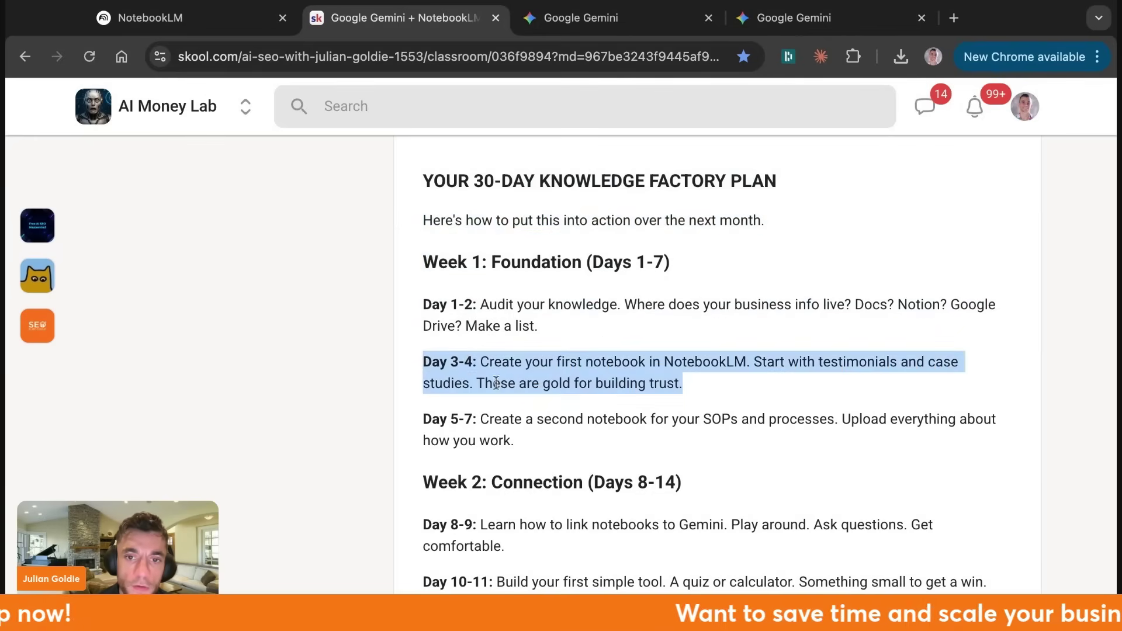
{"action": "triple_click", "coordinate": [539, 418]}
{"action": "double_click", "coordinate": [719, 418]}
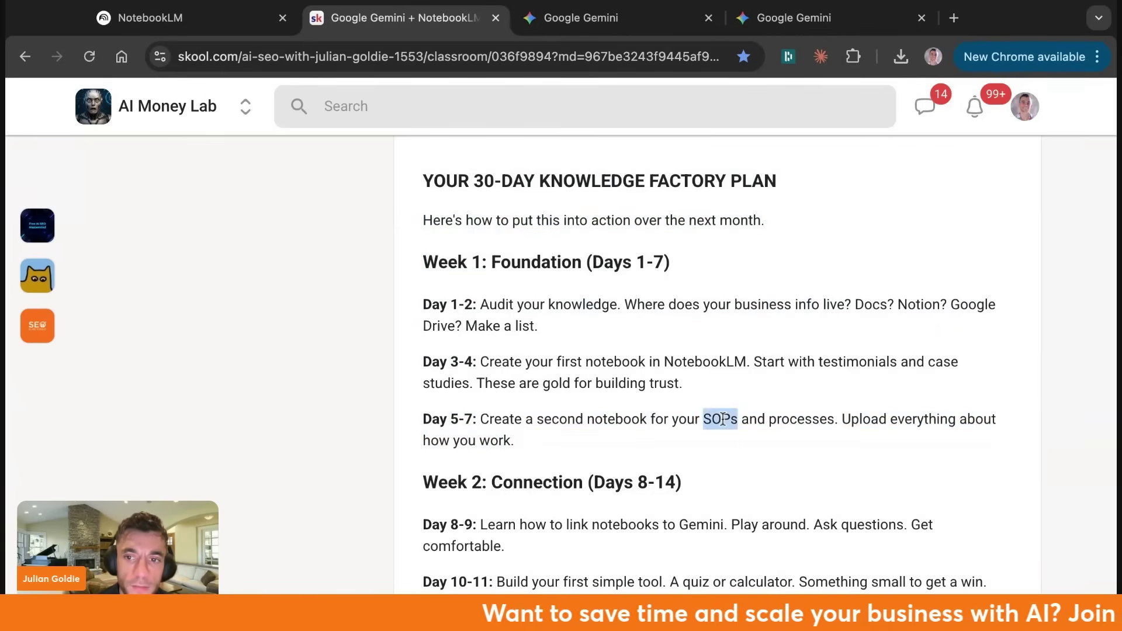
{"action": "double_click", "coordinate": [793, 418]}
{"action": "triple_click", "coordinate": [780, 418]}
{"action": "scroll", "coordinate": [754, 394], "scroll_direction": "down", "scroll_amount": 1}
{"action": "scroll", "coordinate": [725, 351], "scroll_direction": "down", "scroll_amount": 2}
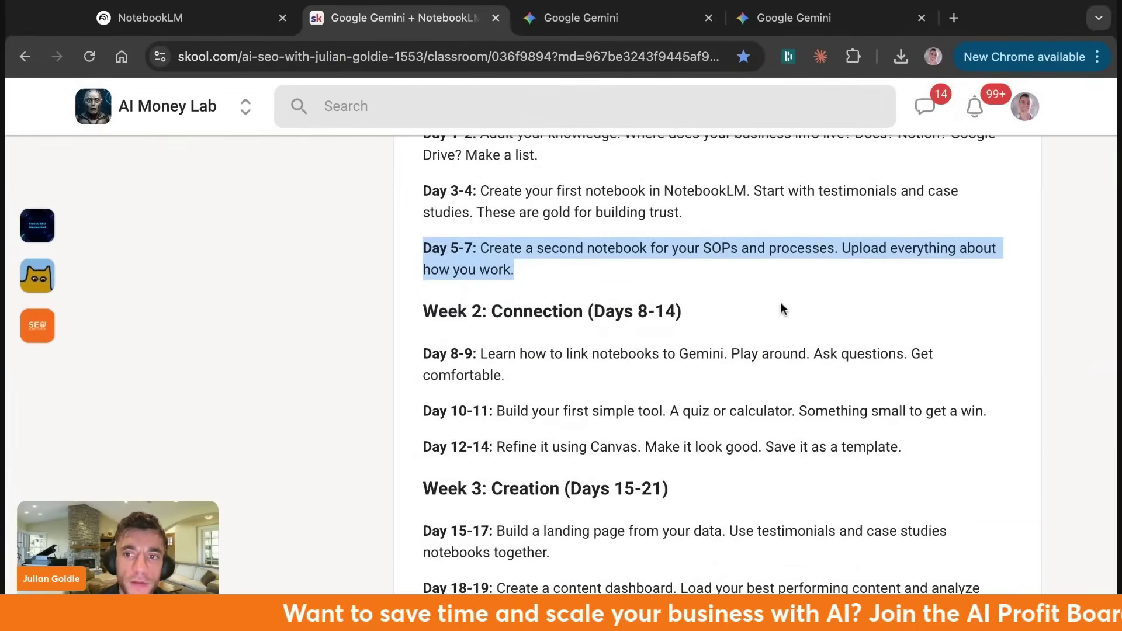
{"action": "scroll", "coordinate": [783, 309], "scroll_direction": "up", "scroll_amount": 1}
{"action": "scroll", "coordinate": [771, 307], "scroll_direction": "down", "scroll_amount": 2}
{"action": "left_click_drag", "start_coordinate": [412, 250], "coordinate": [887, 386]}
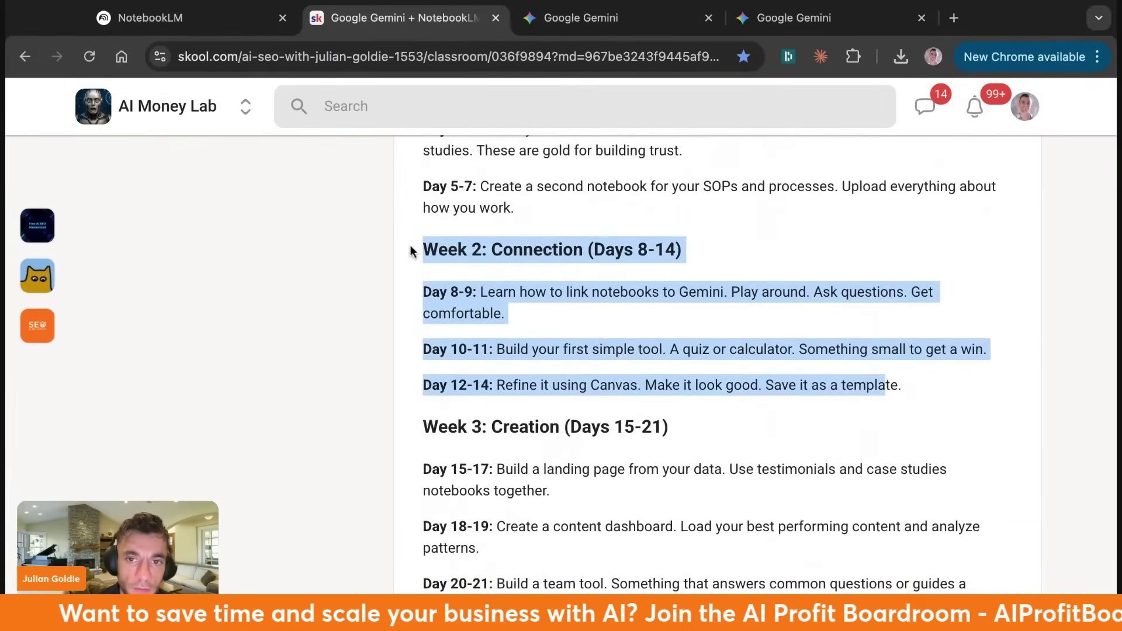
Read the Day 8-14 steps, then open the HOMEWORK link in a new tab
{"action": "triple_click", "coordinate": [758, 291]}
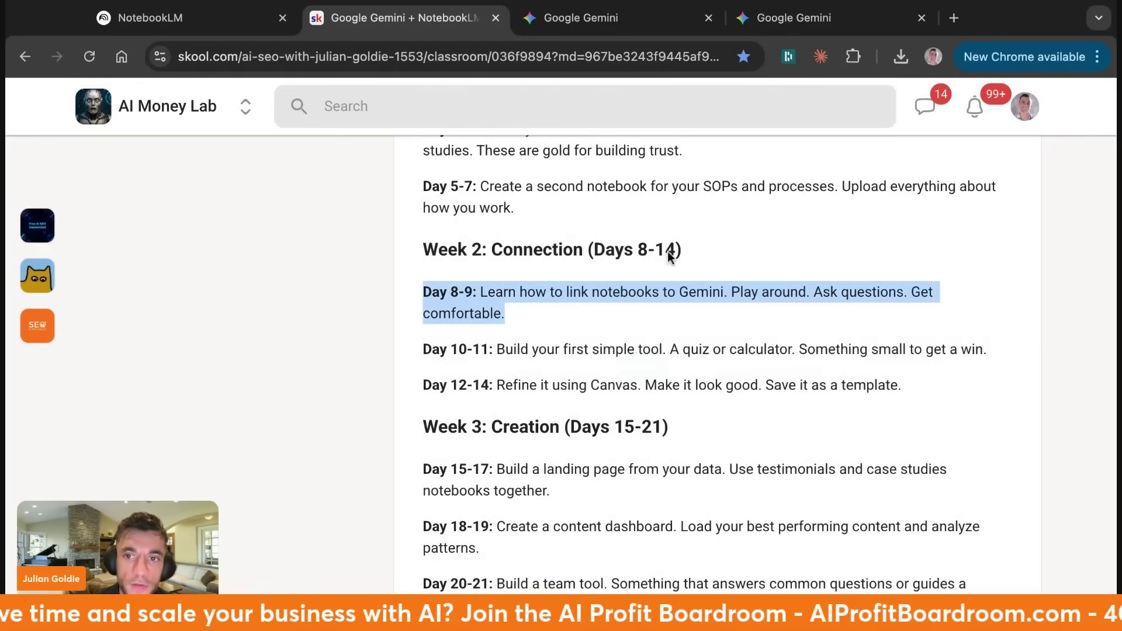
{"action": "triple_click", "coordinate": [757, 300]}
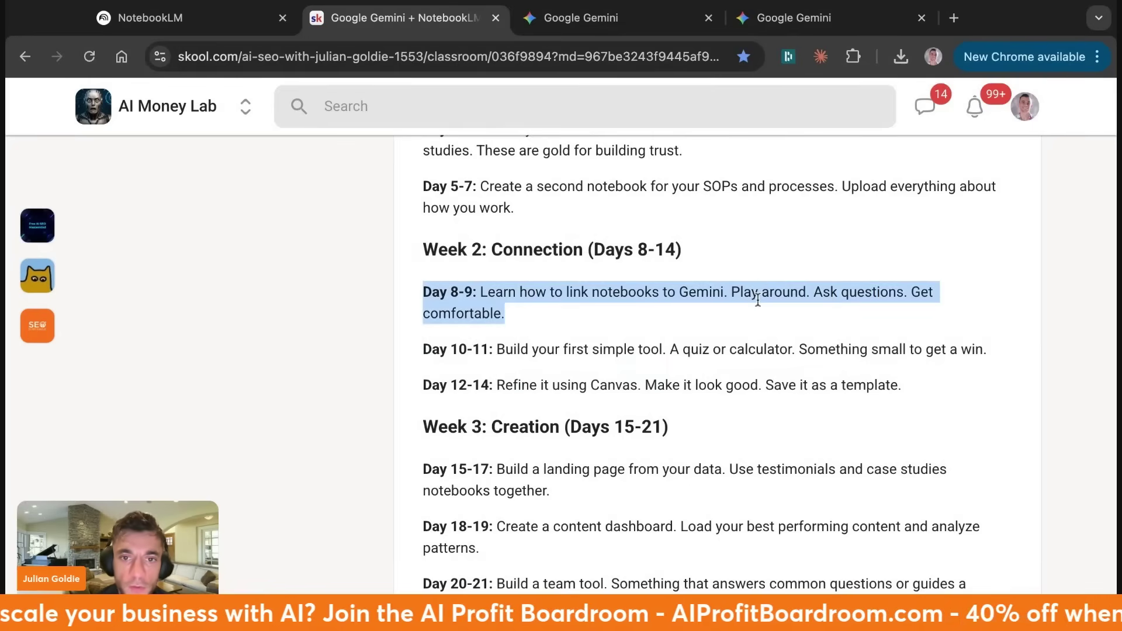
{"action": "triple_click", "coordinate": [701, 349]}
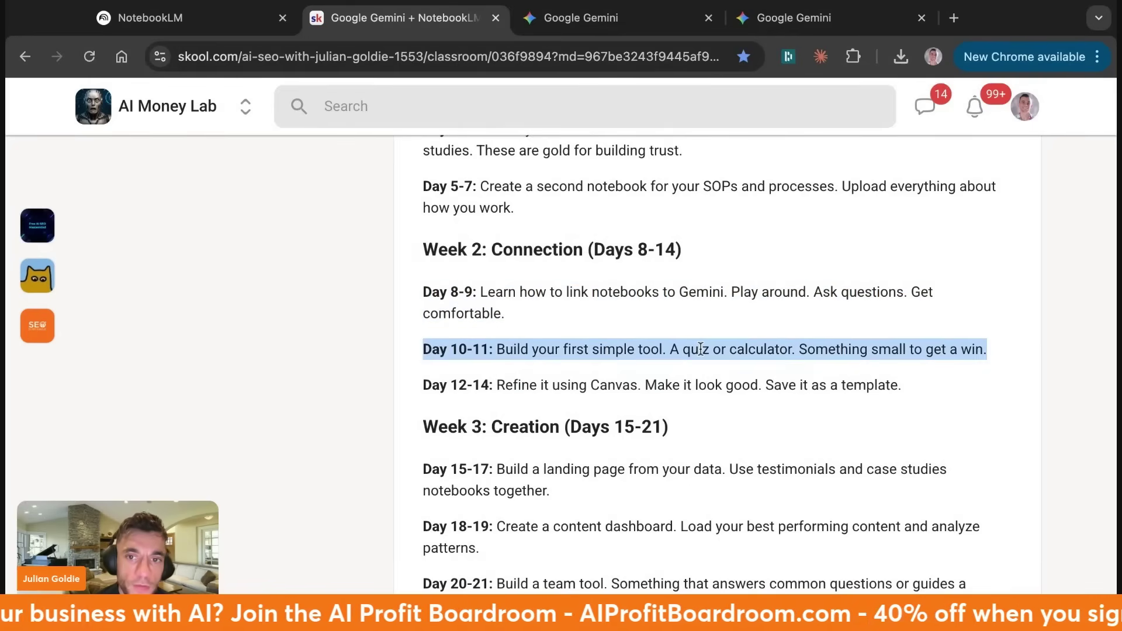
{"action": "triple_click", "coordinate": [705, 384]}
{"action": "left_click", "coordinate": [863, 347]}
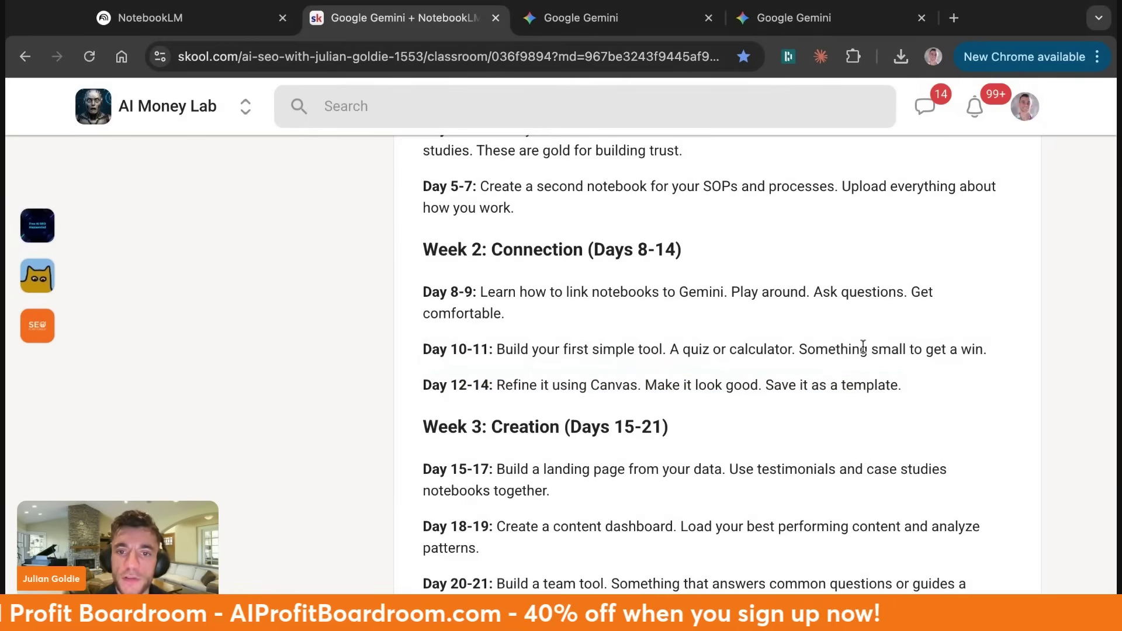
{"action": "left_click_drag", "start_coordinate": [918, 389], "coordinate": [422, 378]}
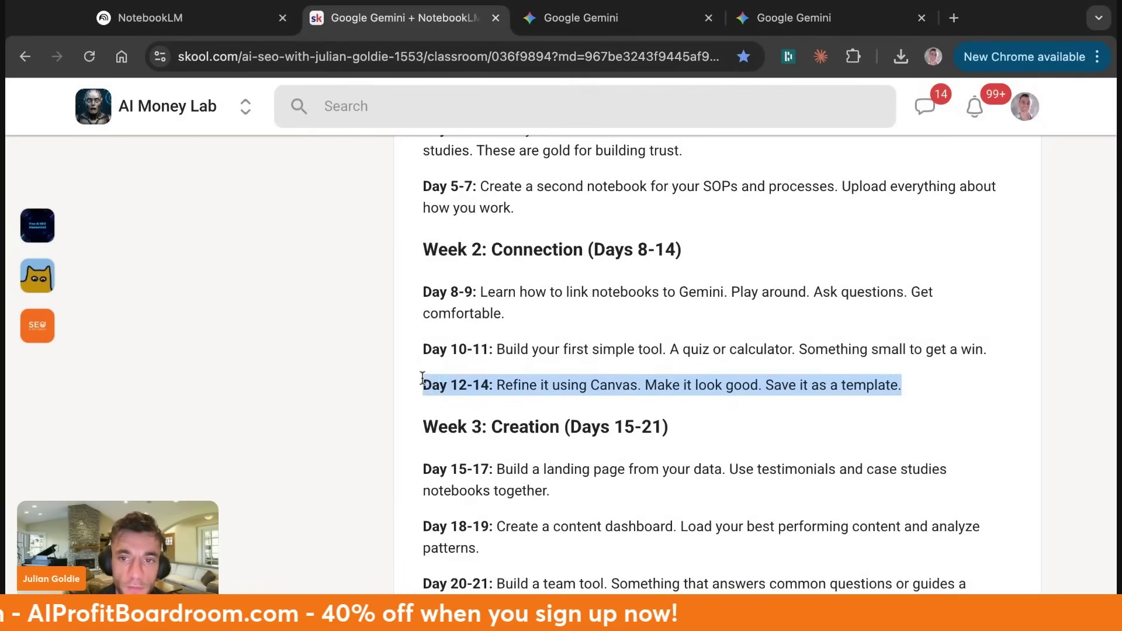
{"action": "triple_click", "coordinate": [541, 386]}
{"action": "scroll", "coordinate": [649, 316], "scroll_direction": "down", "scroll_amount": 1}
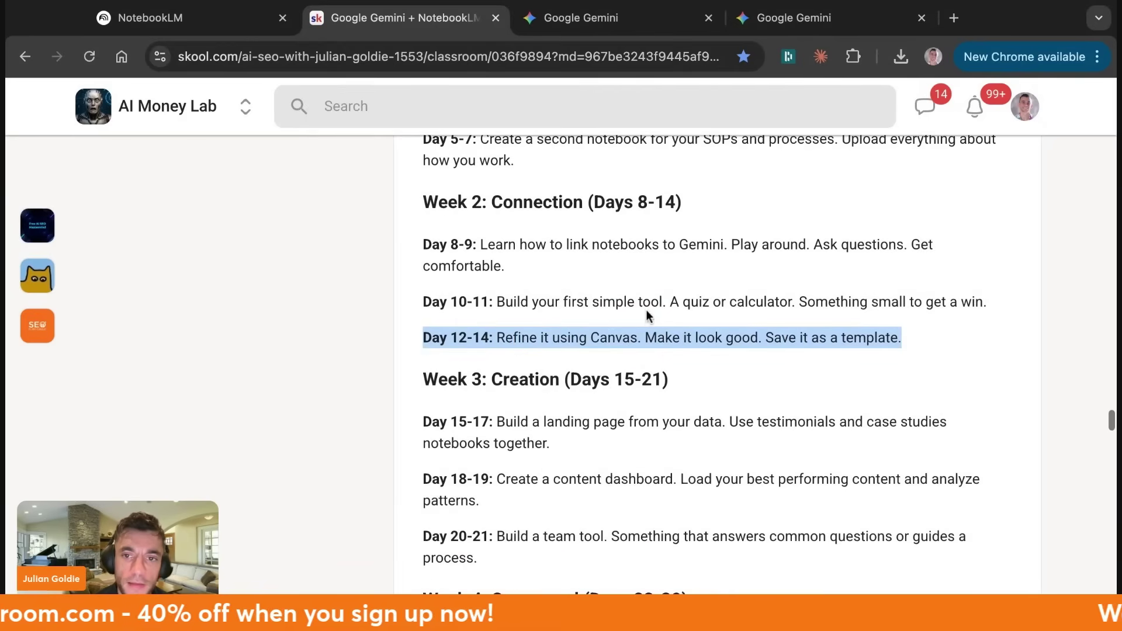
{"action": "scroll", "coordinate": [710, 313], "scroll_direction": "down", "scroll_amount": 1}
{"action": "mouse_move", "coordinate": [579, 395]}
{"action": "left_mouse_down"}
{"action": "mouse_move", "coordinate": [400, 234]}
{"action": "mouse_move", "coordinate": [591, 426]}
{"action": "left_mouse_up"}
{"action": "scroll", "coordinate": [591, 426], "scroll_direction": "down", "scroll_amount": 1}
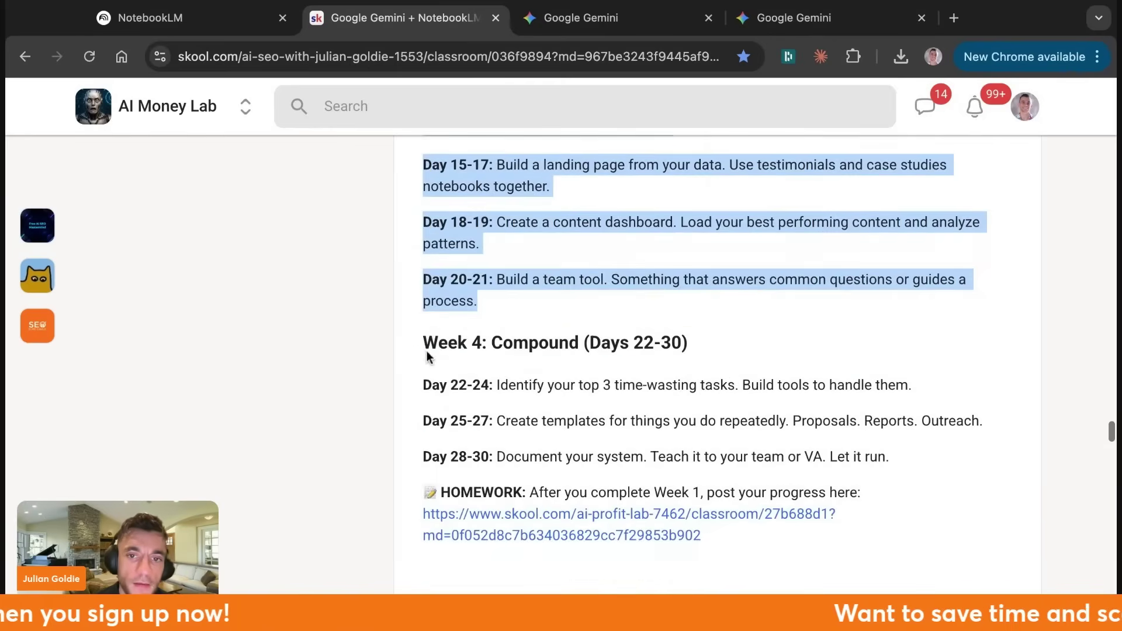
{"action": "left_click_drag", "start_coordinate": [803, 457], "coordinate": [408, 349]}
{"action": "triple_click", "coordinate": [840, 492]}
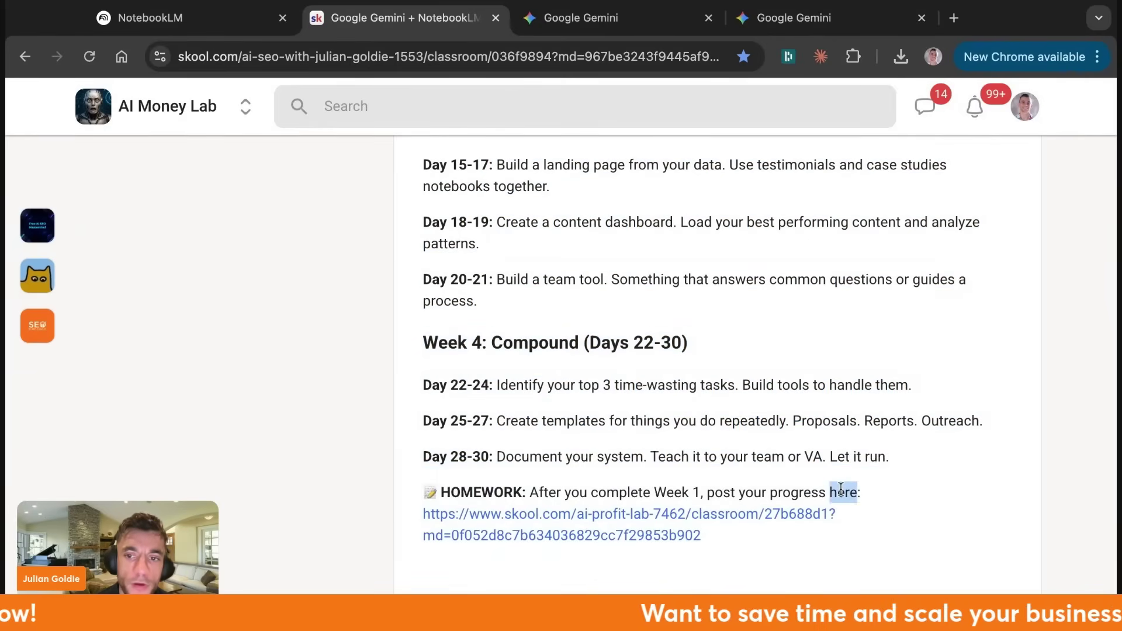
{"action": "left_click", "coordinate": [717, 521]}
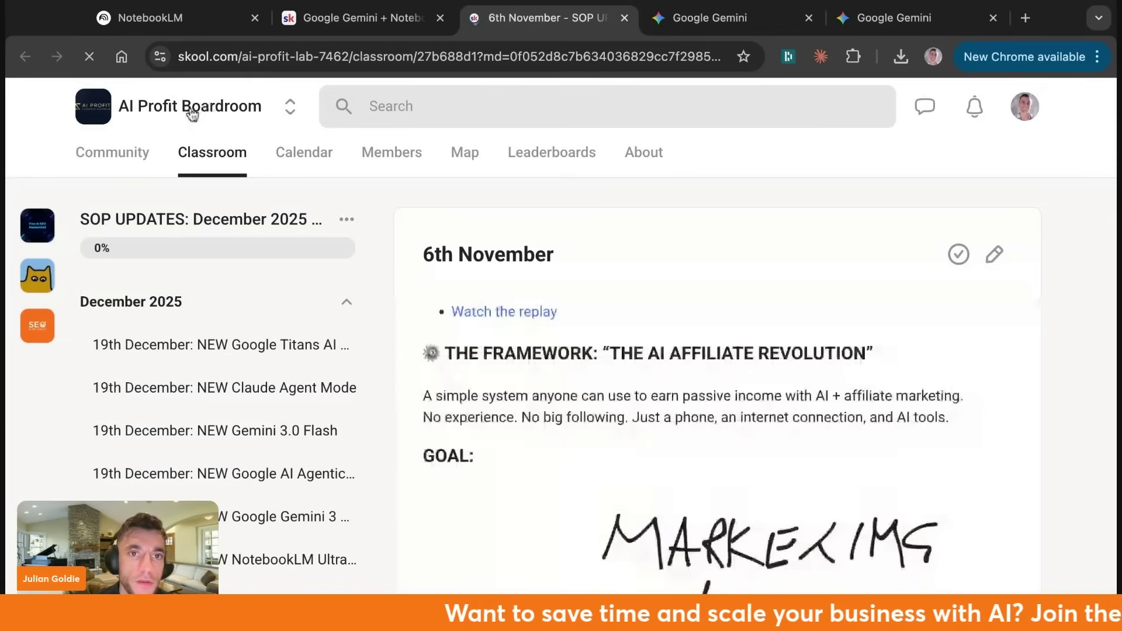
Open the AI Profit Boardroom community feed and filter it to Wins posts
{"action": "left_click", "coordinate": [116, 153]}
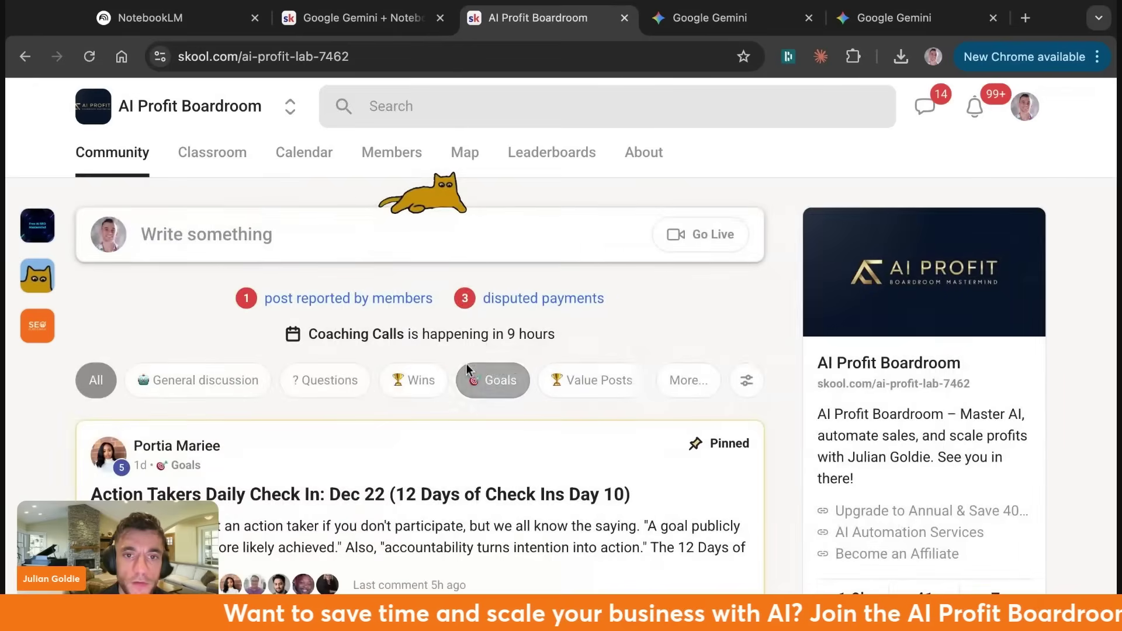
{"action": "left_click", "coordinate": [430, 379]}
{"action": "scroll", "coordinate": [423, 412], "scroll_direction": "down", "scroll_amount": 4}
{"action": "scroll", "coordinate": [422, 413], "scroll_direction": "down", "scroll_amount": 2}
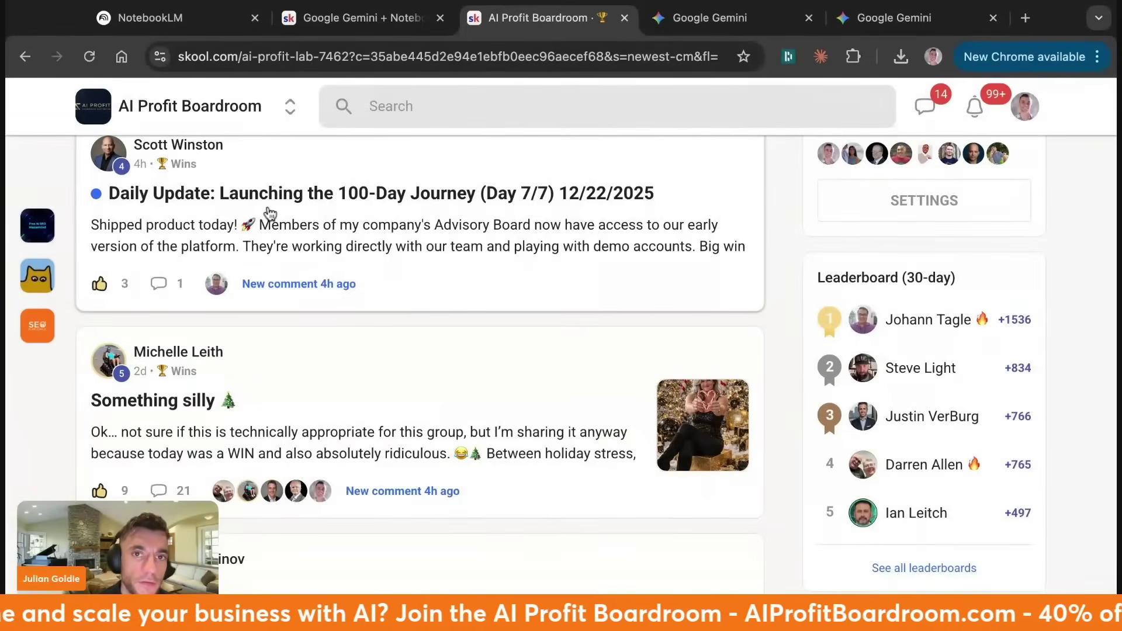
{"action": "scroll", "coordinate": [270, 213], "scroll_direction": "up", "scroll_amount": 1}
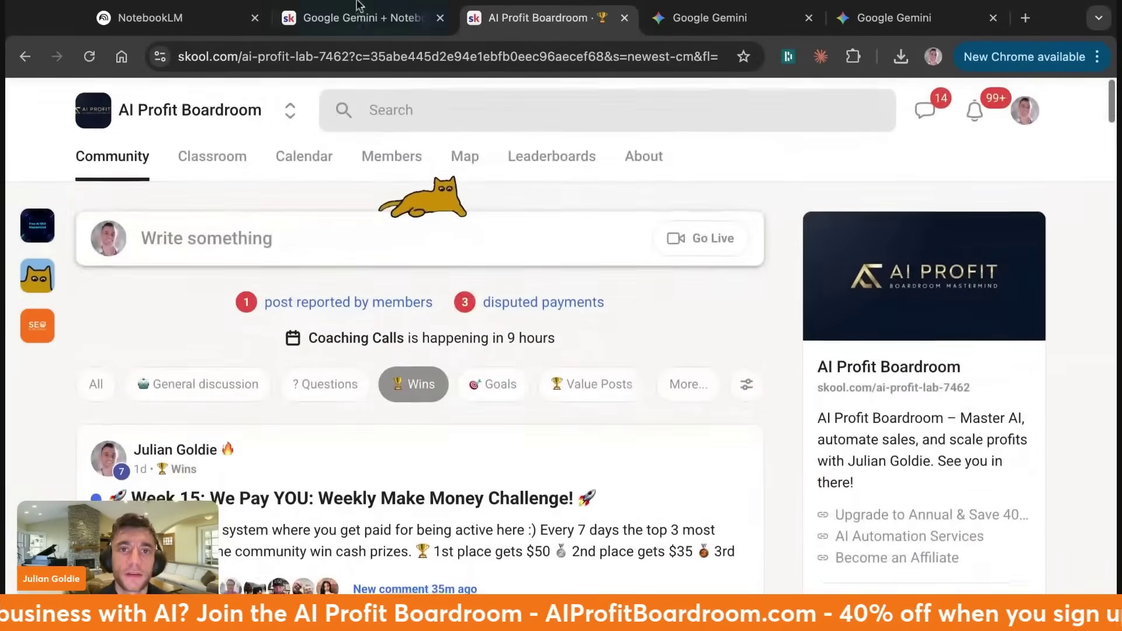
Back on the AI Money Lab lesson, highlight the Multi-Notebook Magic heading and intro paragraph
{"action": "left_click", "coordinate": [359, 18]}
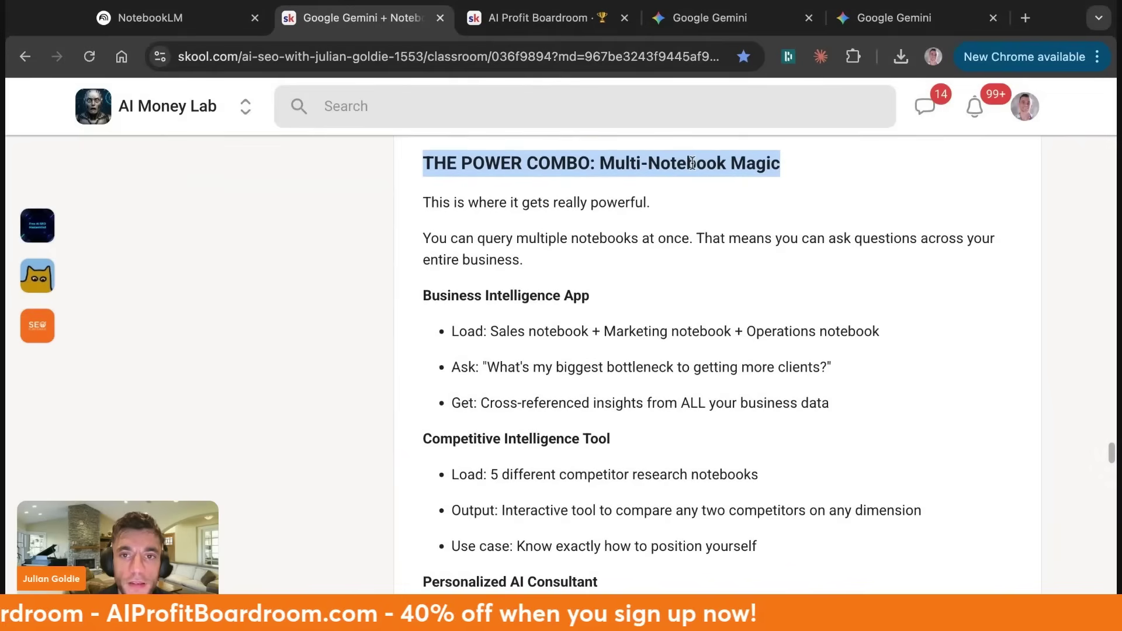
{"action": "triple_click", "coordinate": [692, 163]}
{"action": "triple_click", "coordinate": [691, 163]}
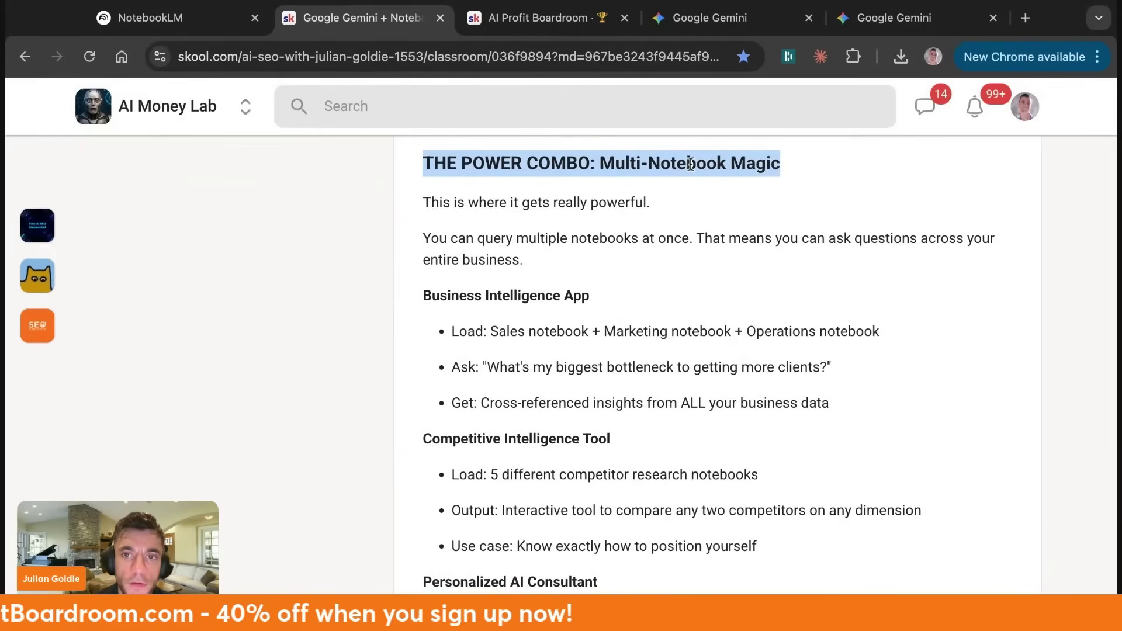
{"action": "triple_click", "coordinate": [448, 202]}
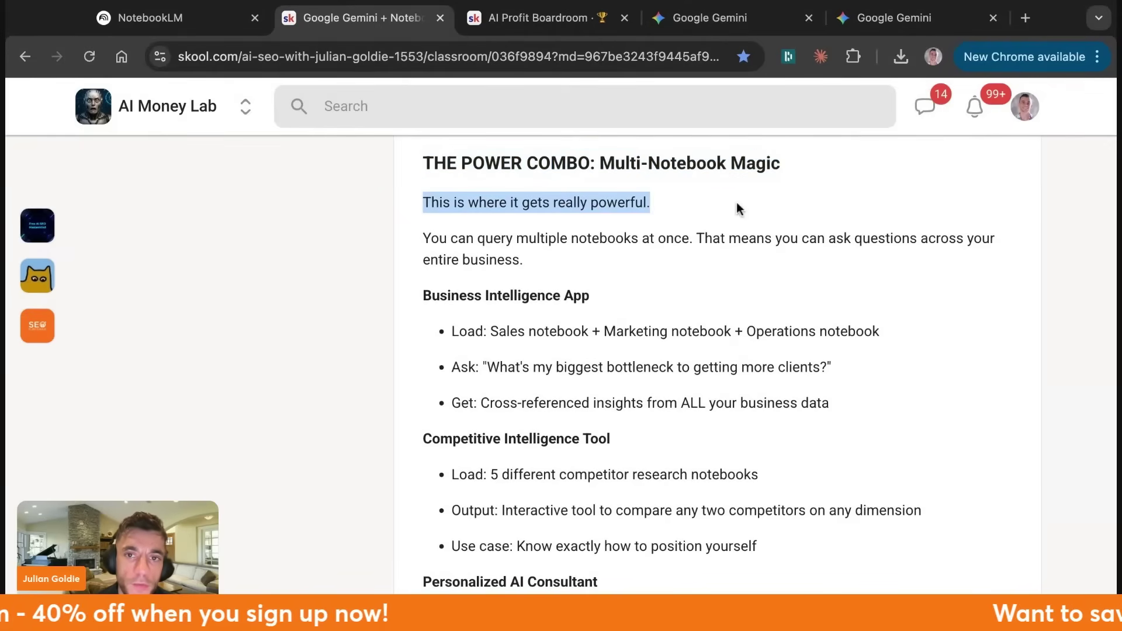
{"action": "left_click_drag", "start_coordinate": [424, 238], "coordinate": [682, 239]}
{"action": "triple_click", "coordinate": [417, 242]}
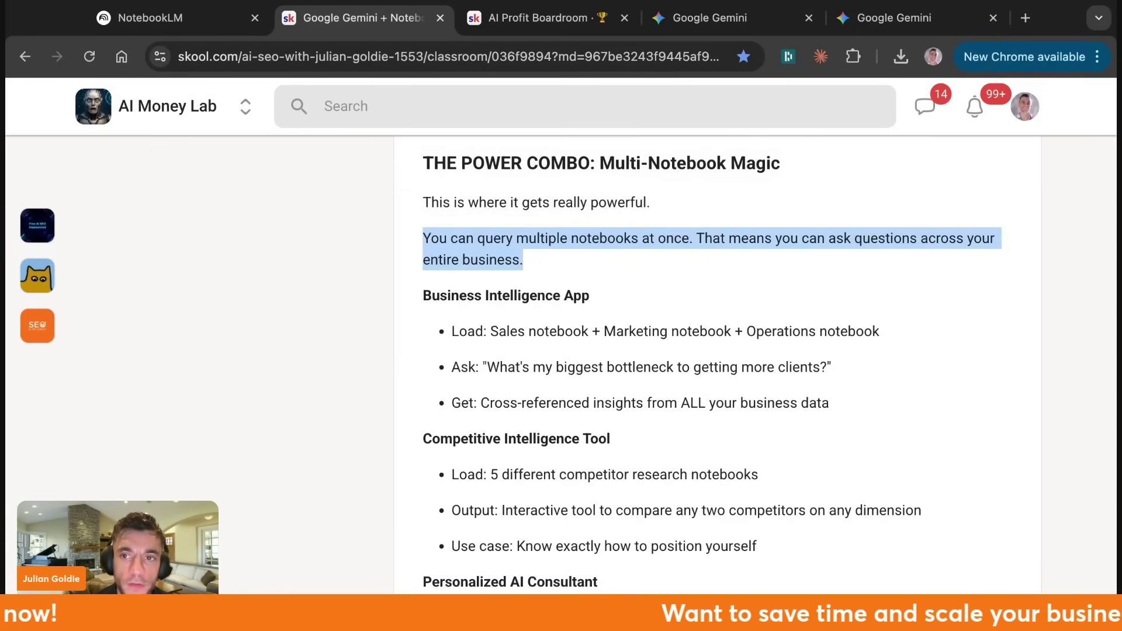
{"action": "scroll", "coordinate": [686, 327], "scroll_direction": "down", "scroll_amount": 2}
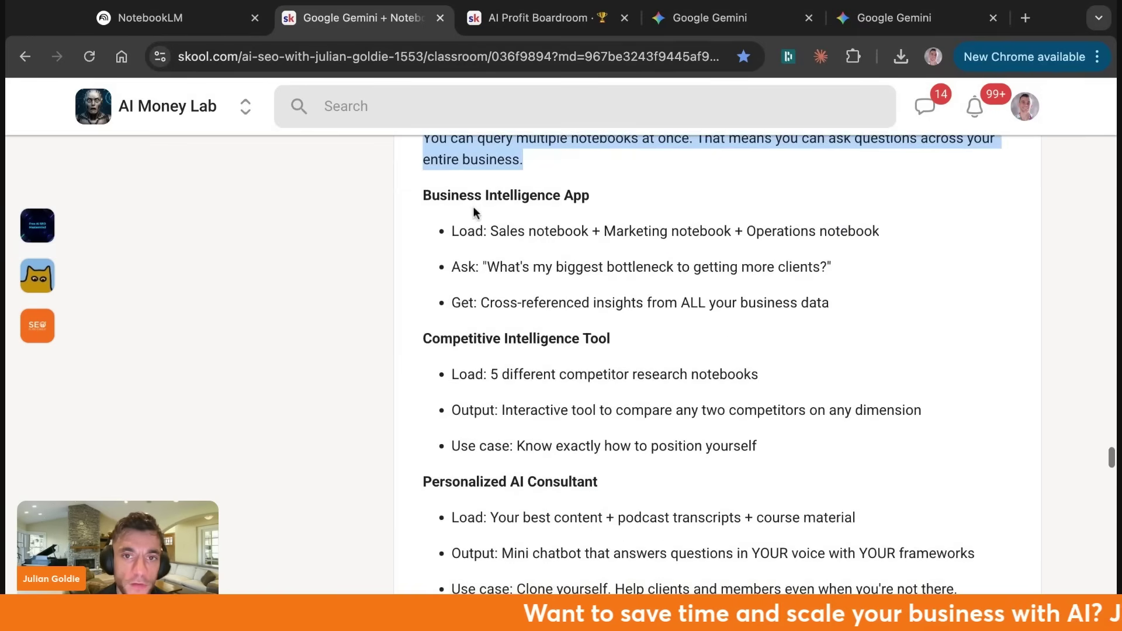
Highlight the Business Intelligence App example's heading and its Load, Ask and Get lines
{"action": "triple_click", "coordinate": [410, 202]}
{"action": "left_click_drag", "start_coordinate": [411, 195], "coordinate": [633, 194]}
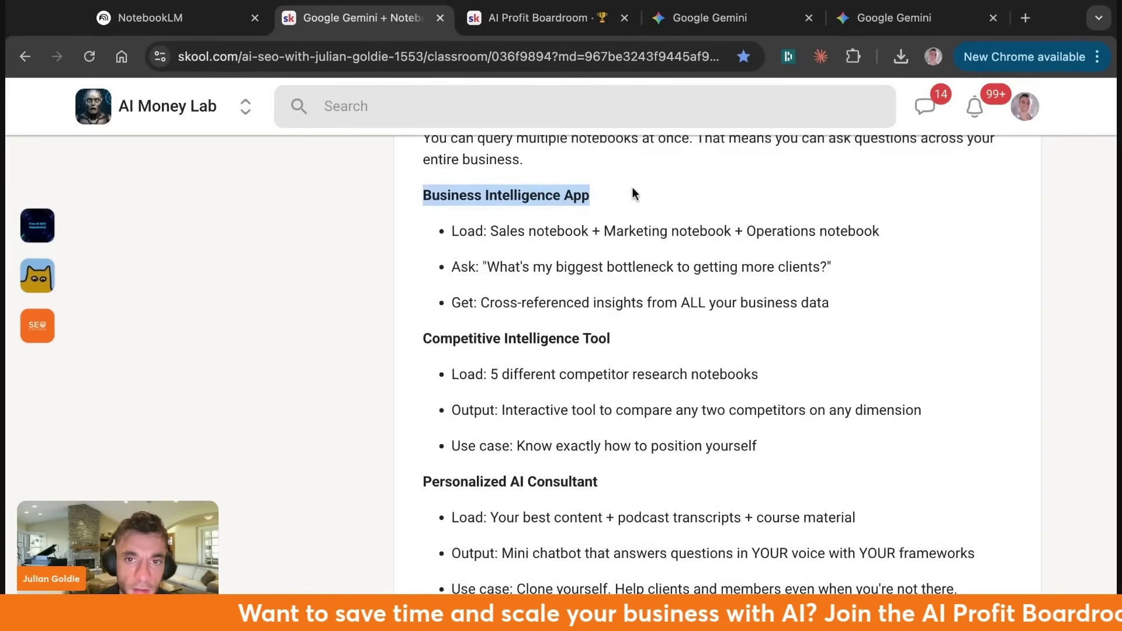
{"action": "left_click_drag", "start_coordinate": [445, 233], "coordinate": [644, 232]}
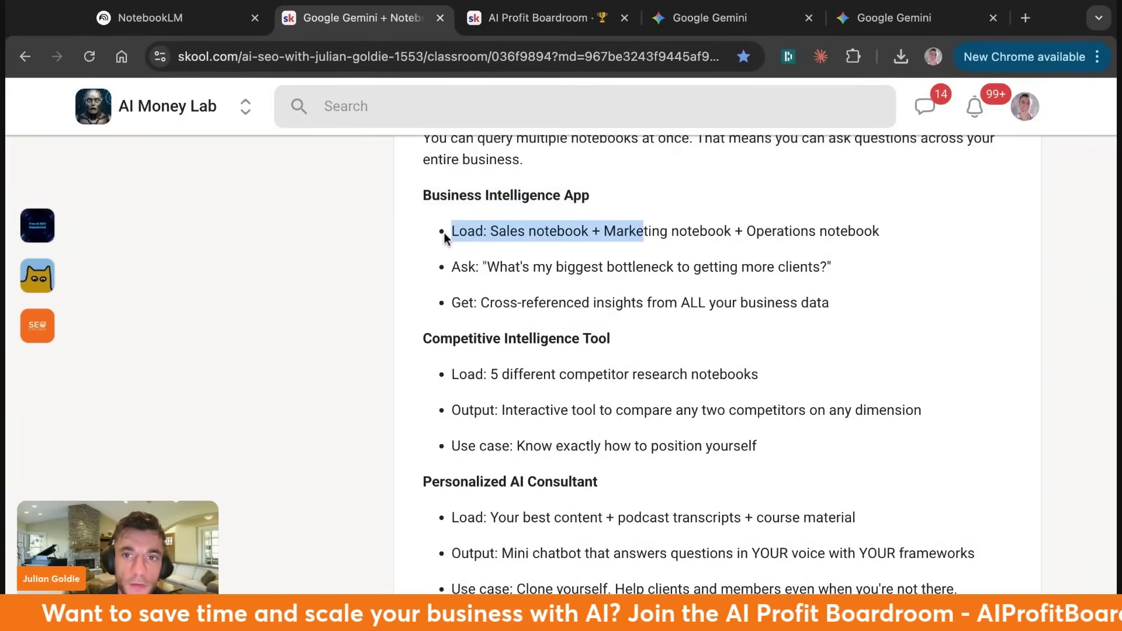
{"action": "left_click_drag", "start_coordinate": [445, 232], "coordinate": [879, 233]}
{"action": "left_click_drag", "start_coordinate": [430, 271], "coordinate": [830, 267]}
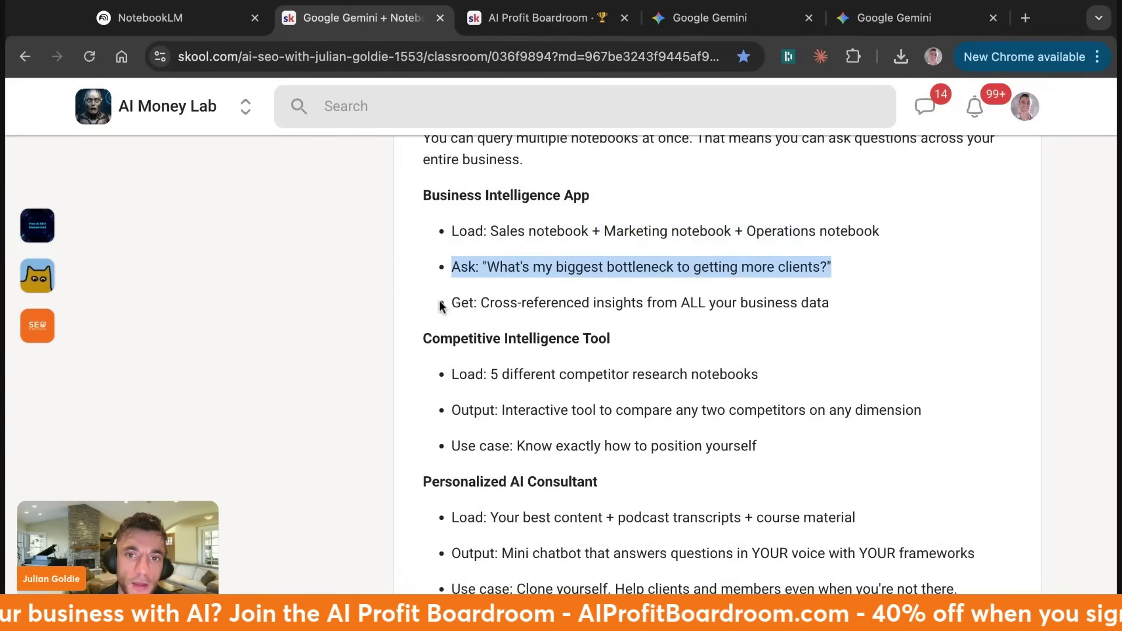
{"action": "left_click_drag", "start_coordinate": [441, 306], "coordinate": [830, 303]}
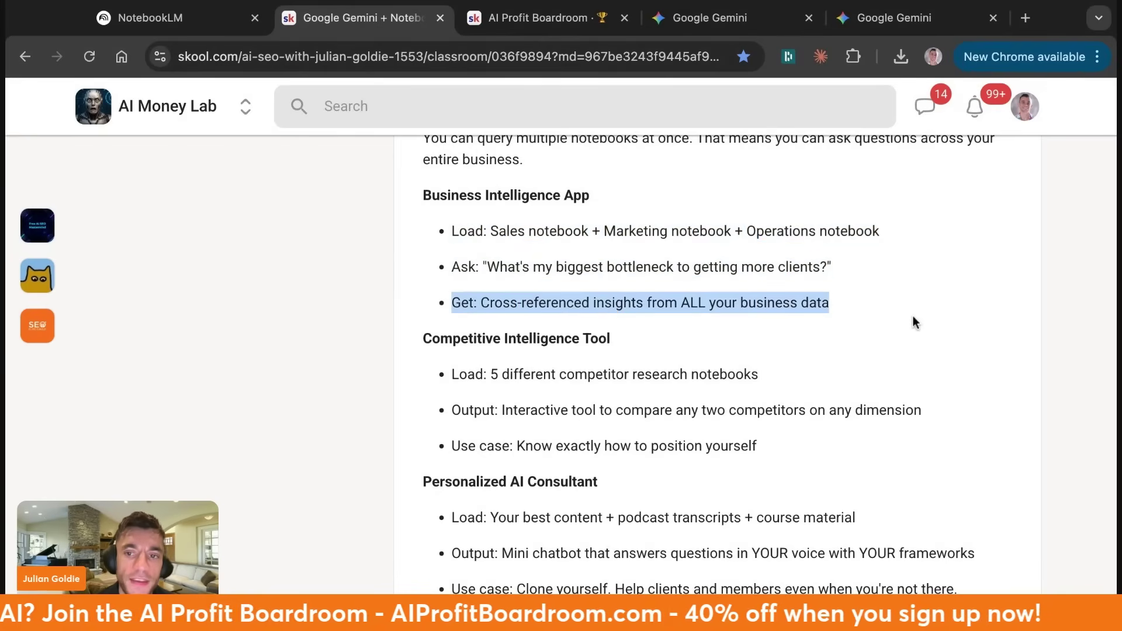
{"action": "left_click", "coordinate": [568, 257]}
{"action": "left_click_drag", "start_coordinate": [441, 209], "coordinate": [437, 265]}
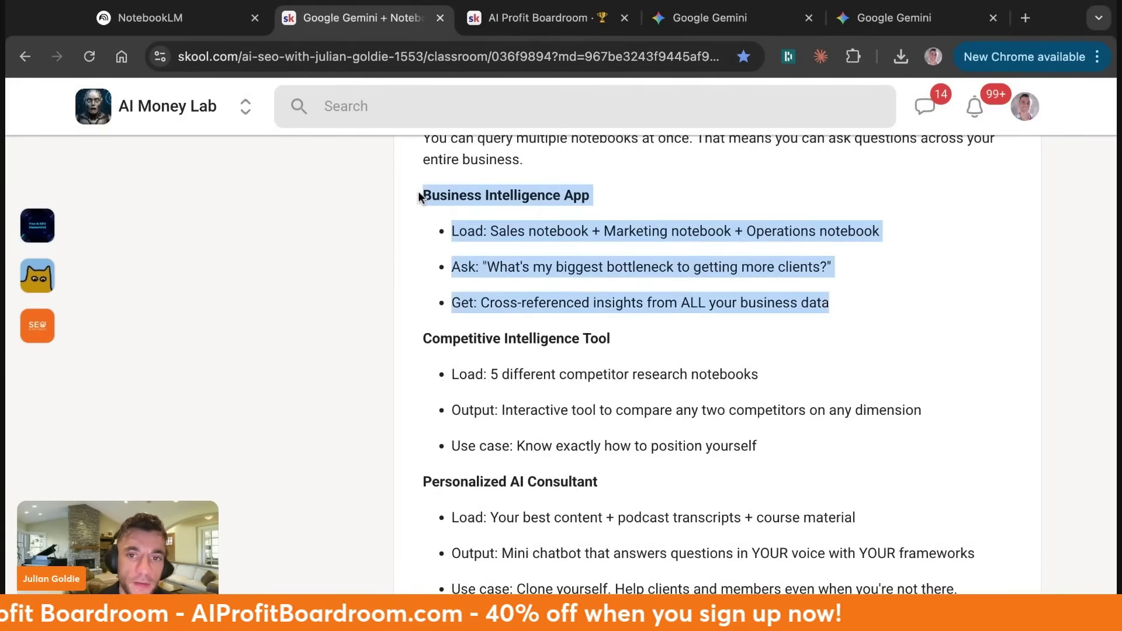
{"action": "scroll", "coordinate": [436, 265], "scroll_direction": "down", "scroll_amount": 1}
Highlight the Competitive Intelligence Tool example, including its comparison-tool and positioning use-case lines
{"action": "left_click_drag", "start_coordinate": [445, 306], "coordinate": [826, 308]}
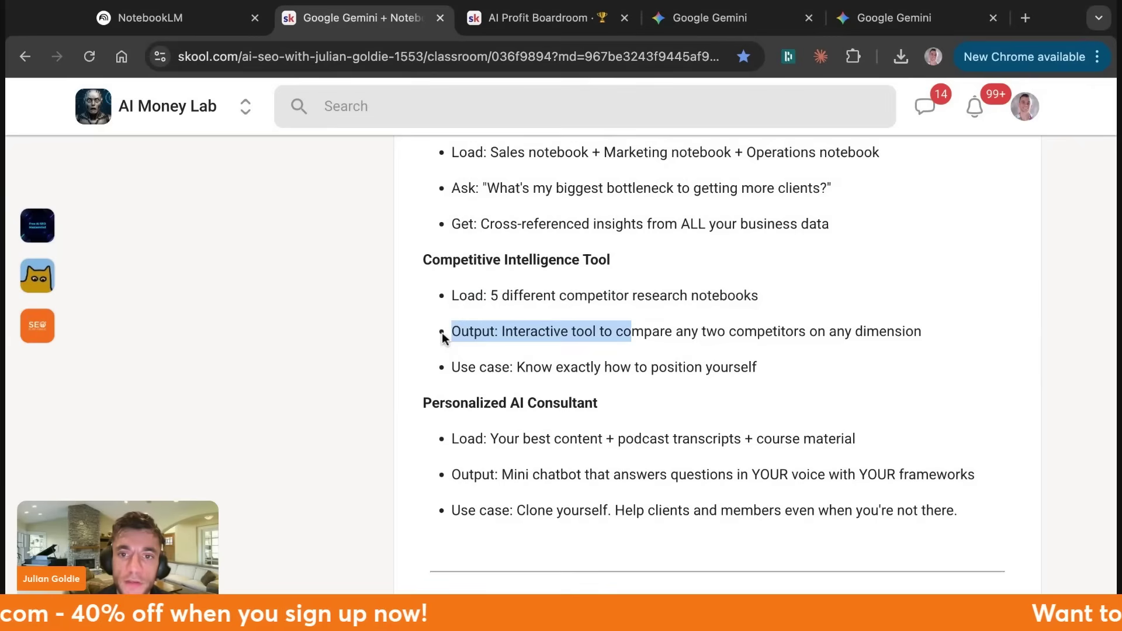
{"action": "triple_click", "coordinate": [905, 337]}
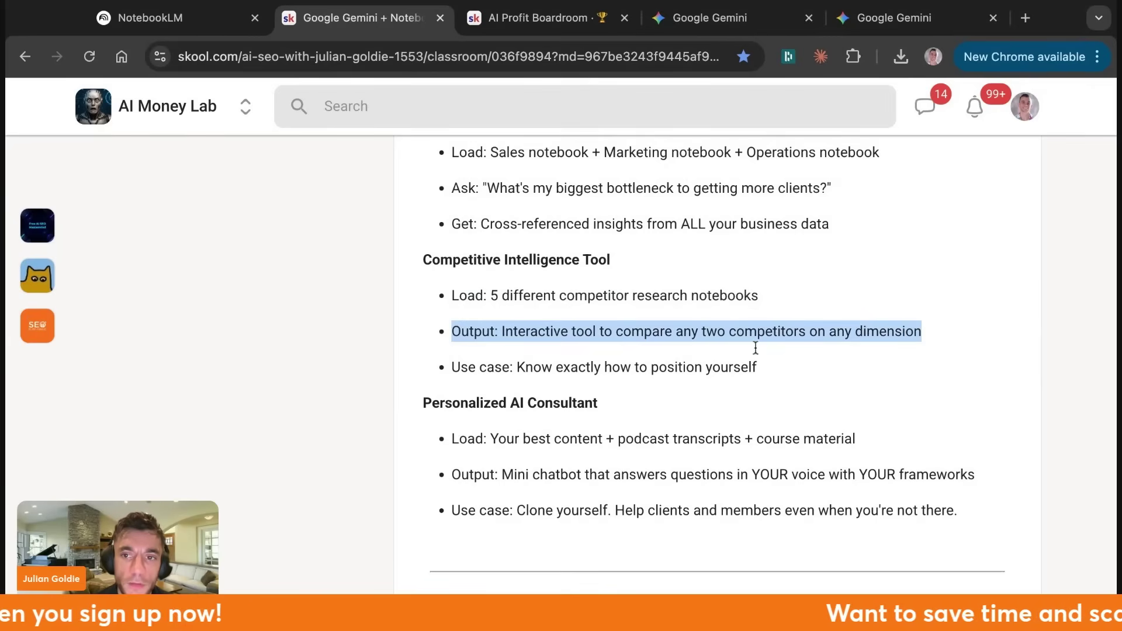
{"action": "triple_click", "coordinate": [606, 369]}
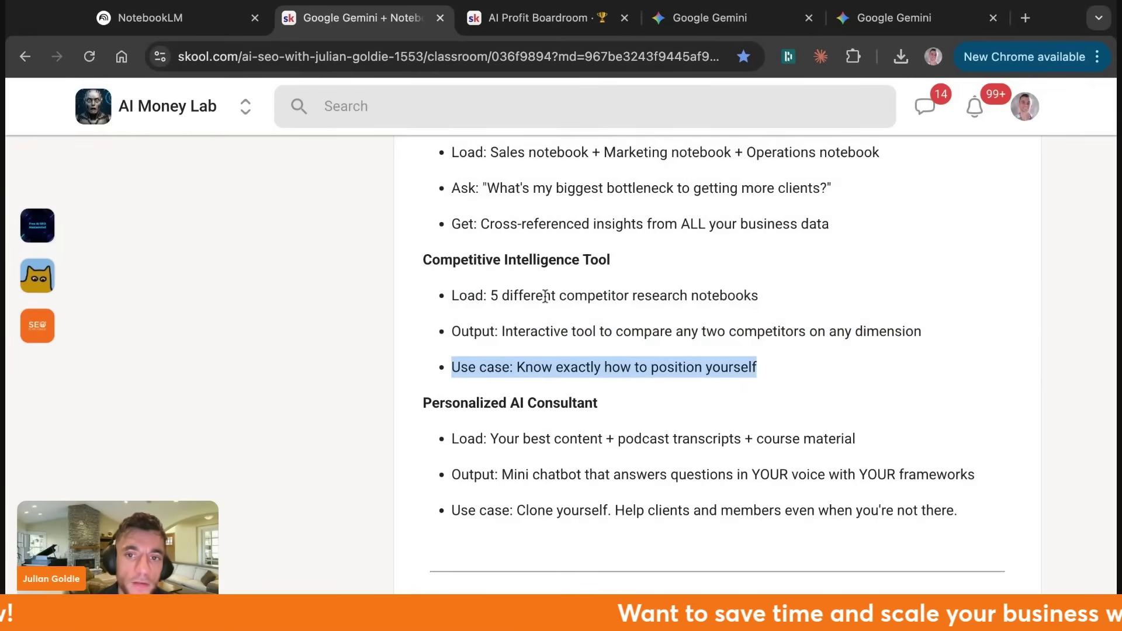
{"action": "left_click_drag", "start_coordinate": [728, 369], "coordinate": [408, 260]}
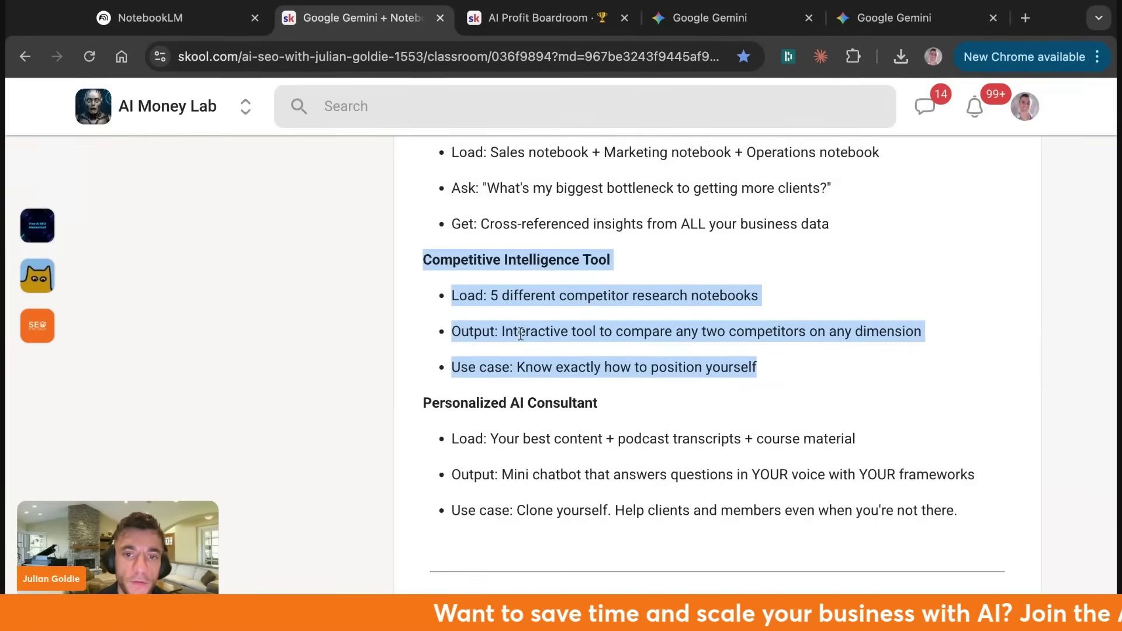
{"action": "scroll", "coordinate": [520, 333], "scroll_direction": "down", "scroll_amount": 1}
{"action": "scroll", "coordinate": [521, 333], "scroll_direction": "down", "scroll_amount": 3}
{"action": "left_click_drag", "start_coordinate": [420, 191], "coordinate": [887, 191]}
Highlight the 'Now you might be thinking', 'Great question.', daily-wins and 'I can't make up results' lines
{"action": "double_click", "coordinate": [887, 191]}
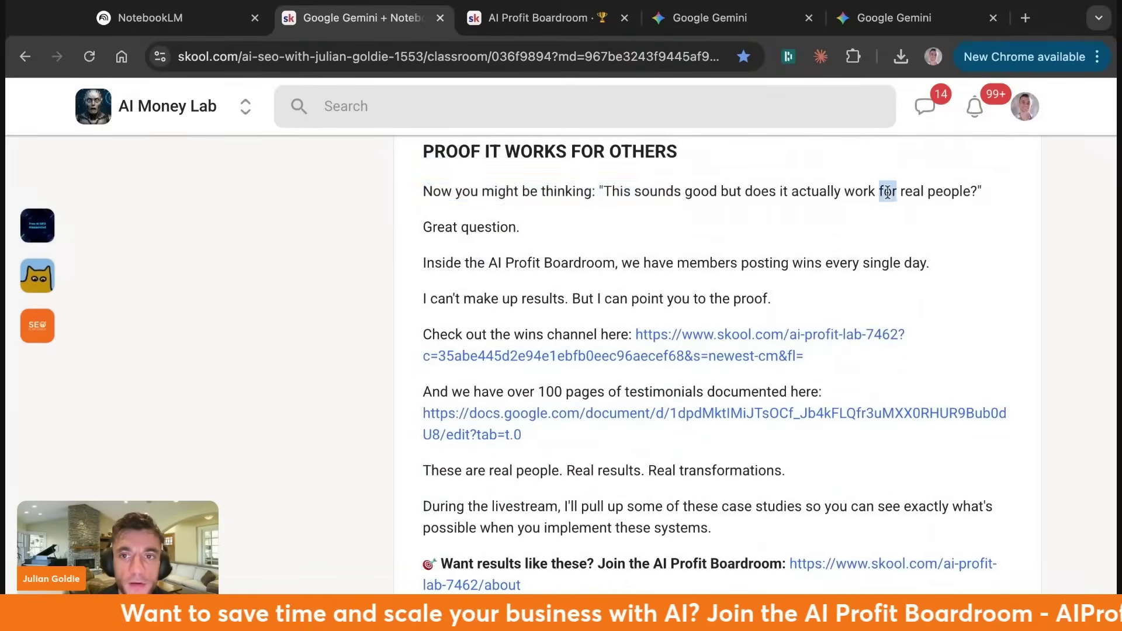
{"action": "triple_click", "coordinate": [887, 192]}
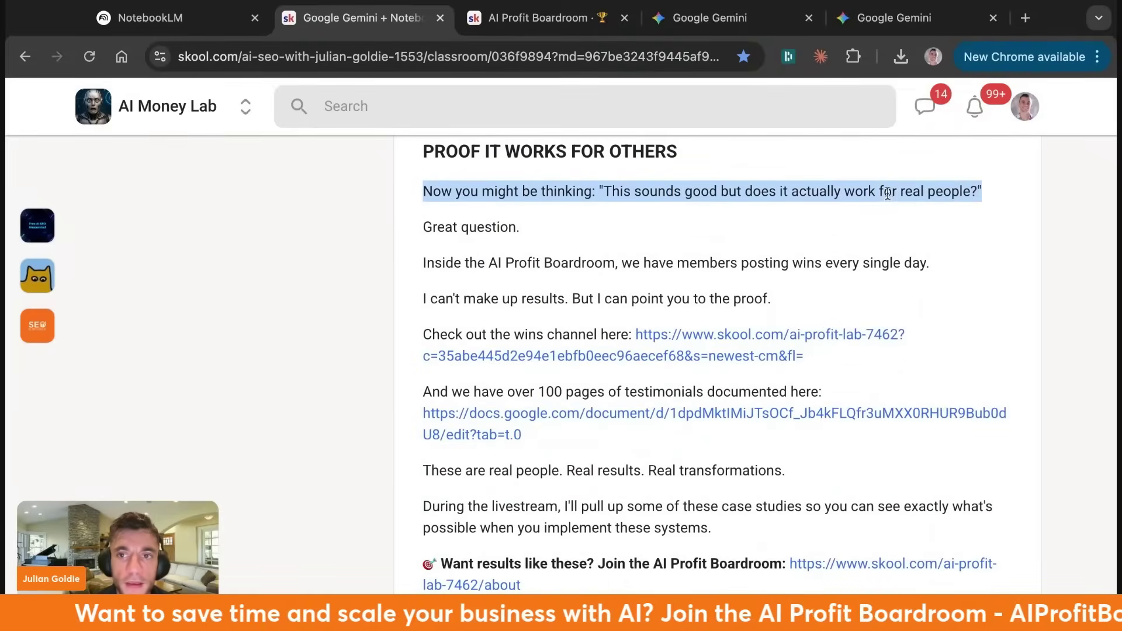
{"action": "triple_click", "coordinate": [487, 242]}
{"action": "double_click", "coordinate": [473, 262]}
{"action": "triple_click", "coordinate": [473, 263]}
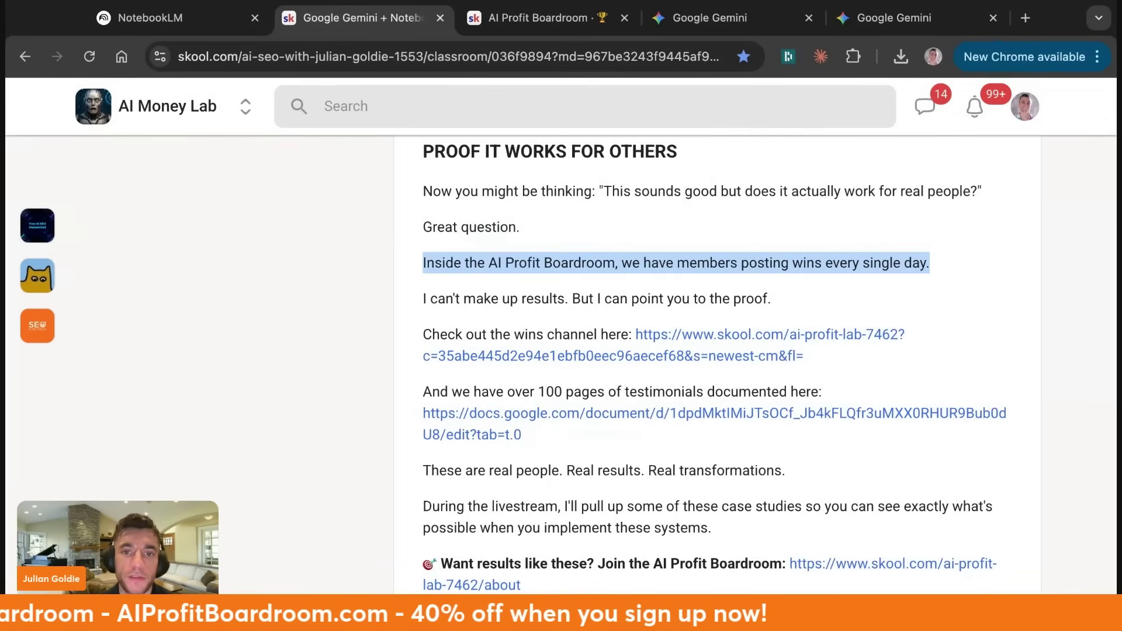
{"action": "triple_click", "coordinate": [503, 298]}
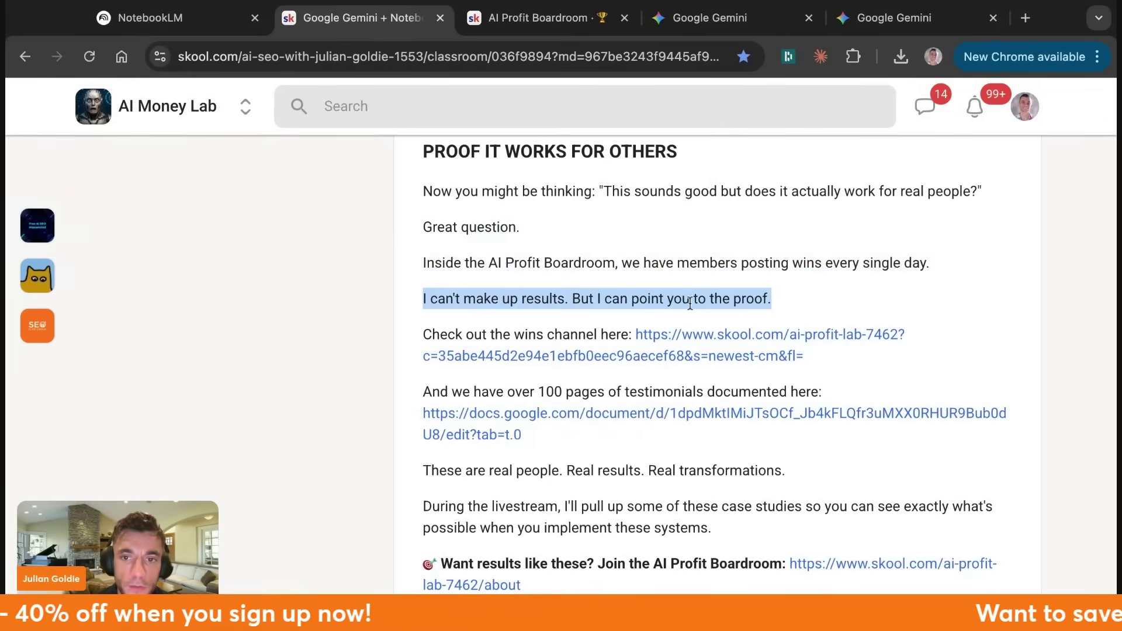
Open the wins channel link in a new tab, then return to the lesson's testimonial links
{"action": "left_click", "coordinate": [681, 331]}
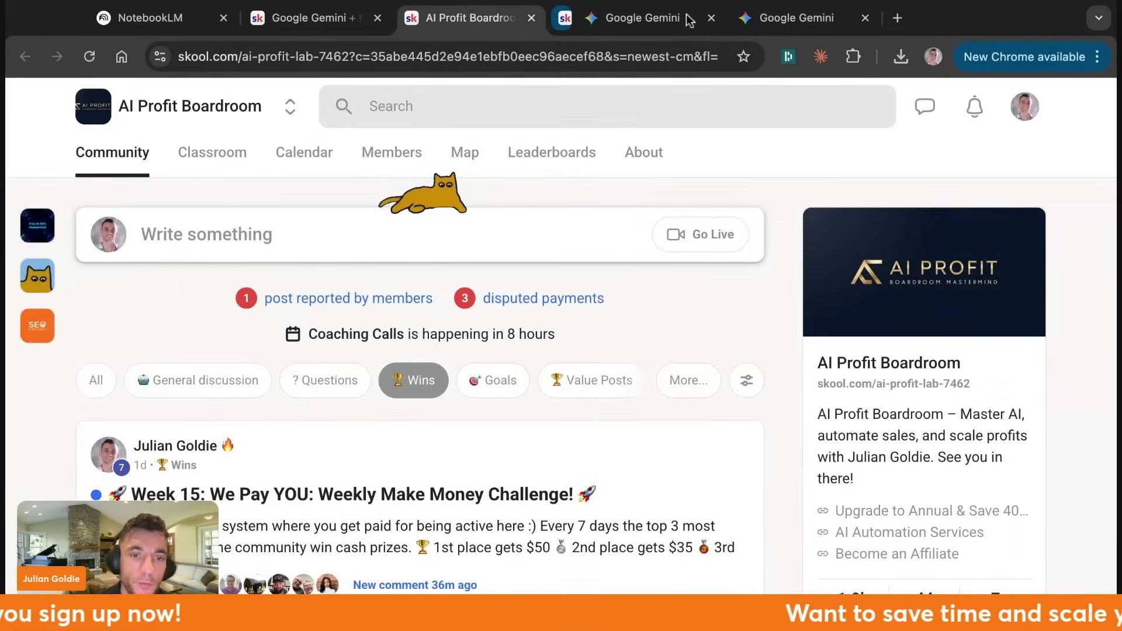
{"action": "scroll", "coordinate": [460, 378], "scroll_direction": "down", "scroll_amount": 3}
{"action": "scroll", "coordinate": [459, 378], "scroll_direction": "down", "scroll_amount": 5}
{"action": "scroll", "coordinate": [459, 378], "scroll_direction": "down", "scroll_amount": 3}
{"action": "scroll", "coordinate": [459, 378], "scroll_direction": "down", "scroll_amount": 2}
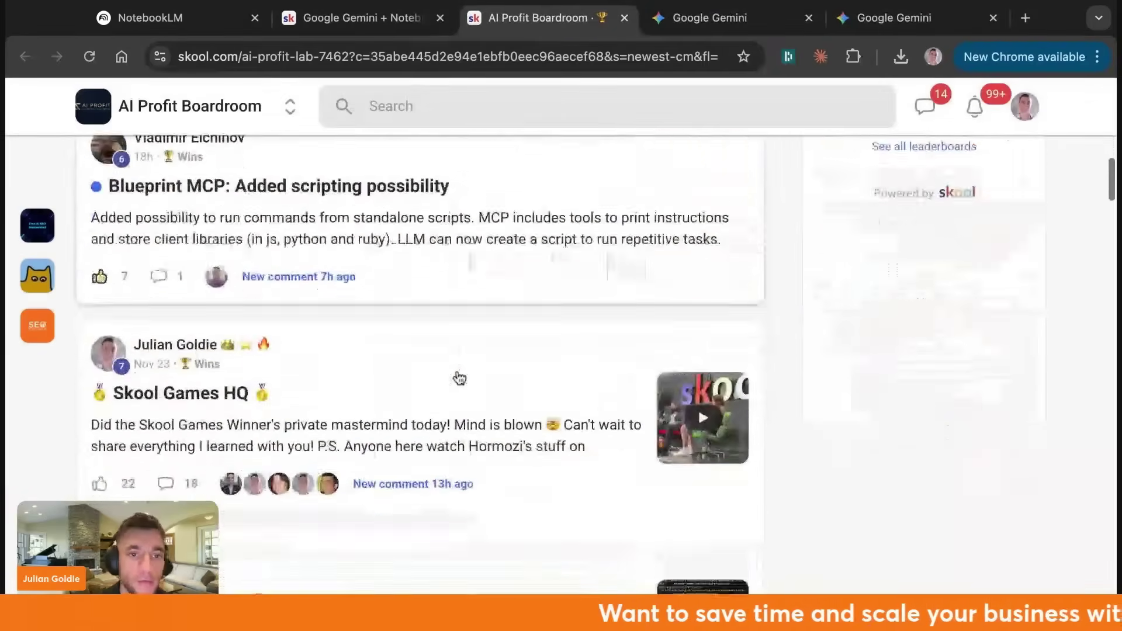
{"action": "scroll", "coordinate": [460, 378], "scroll_direction": "down", "scroll_amount": 3}
{"action": "scroll", "coordinate": [430, 351], "scroll_direction": "down", "scroll_amount": 1}
{"action": "scroll", "coordinate": [394, 315], "scroll_direction": "down", "scroll_amount": 2}
{"action": "scroll", "coordinate": [338, 271], "scroll_direction": "down", "scroll_amount": 1}
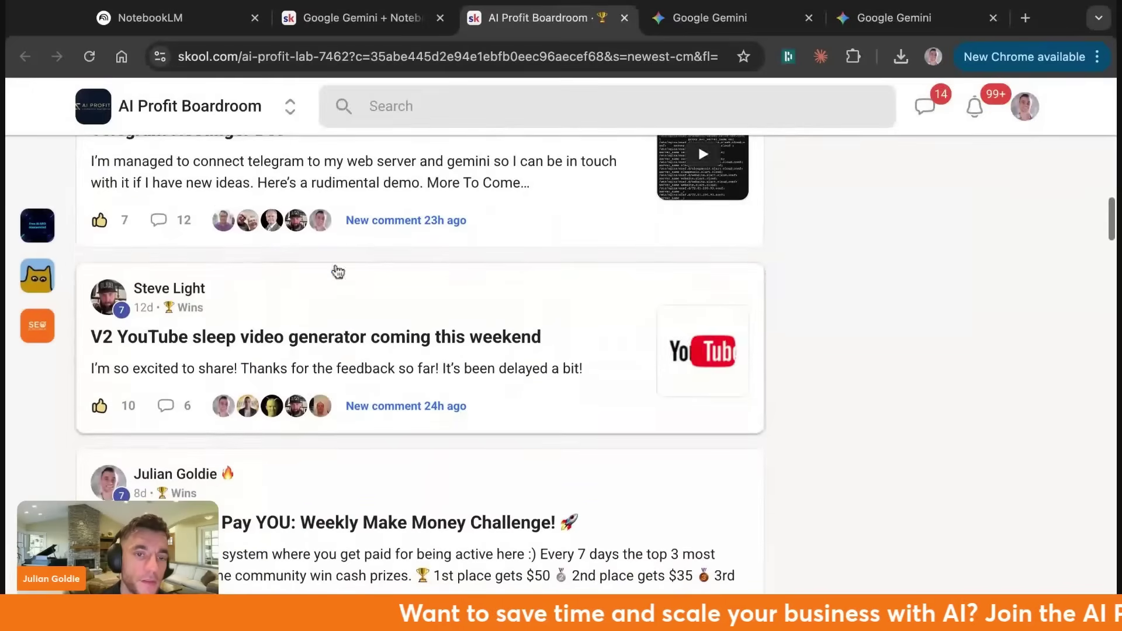
{"action": "scroll", "coordinate": [358, 505], "scroll_direction": "down", "scroll_amount": 3}
{"action": "scroll", "coordinate": [278, 468], "scroll_direction": "down", "scroll_amount": 1}
{"action": "scroll", "coordinate": [318, 470], "scroll_direction": "down", "scroll_amount": 5}
{"action": "scroll", "coordinate": [320, 473], "scroll_direction": "down", "scroll_amount": 4}
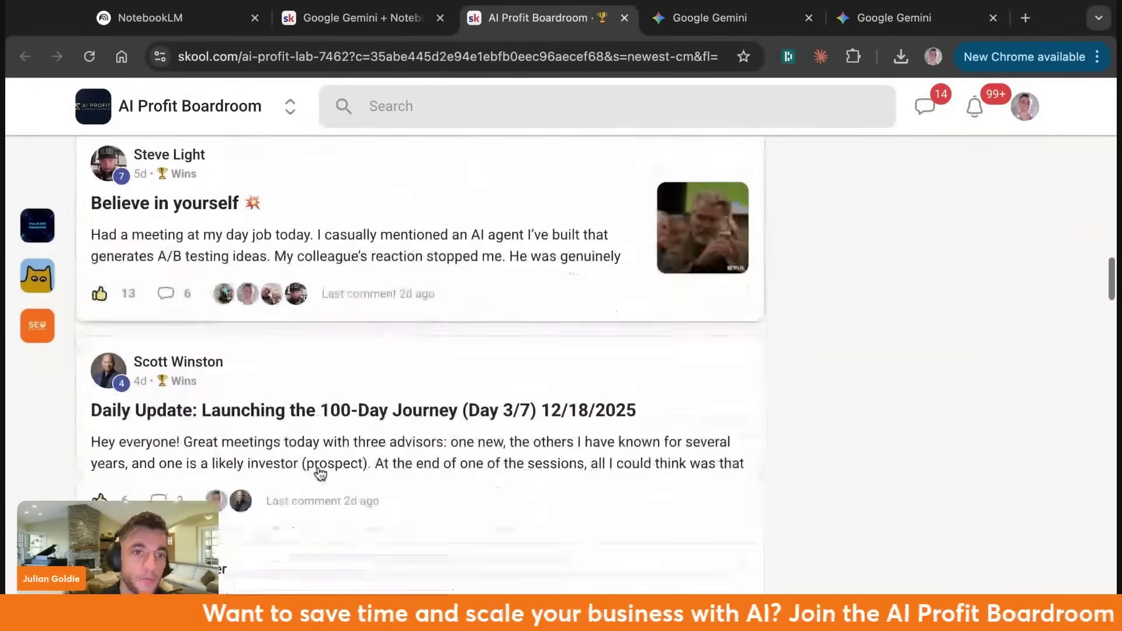
{"action": "scroll", "coordinate": [319, 472], "scroll_direction": "down", "scroll_amount": 1}
{"action": "scroll", "coordinate": [318, 471], "scroll_direction": "down", "scroll_amount": 5}
{"action": "scroll", "coordinate": [346, 281], "scroll_direction": "down", "scroll_amount": 3}
{"action": "key", "text": "ctrl+shift+Tab"}
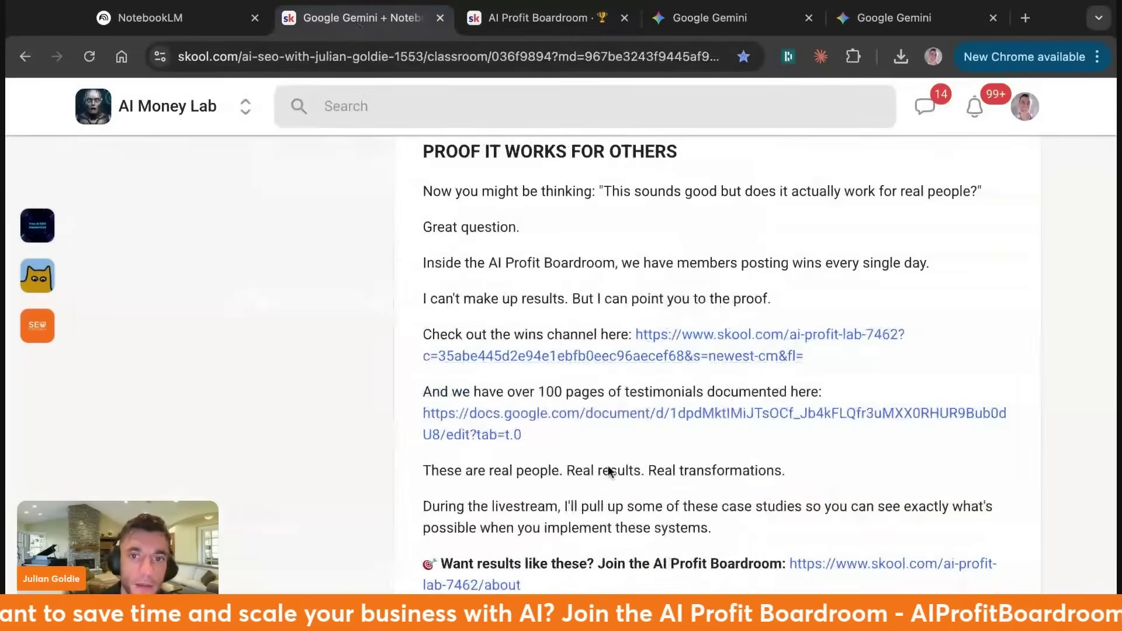
Browse the 106-page Testimonials doc back to its start, then reopen the AI Profit Boardroom feed
{"action": "left_click", "coordinate": [625, 416]}
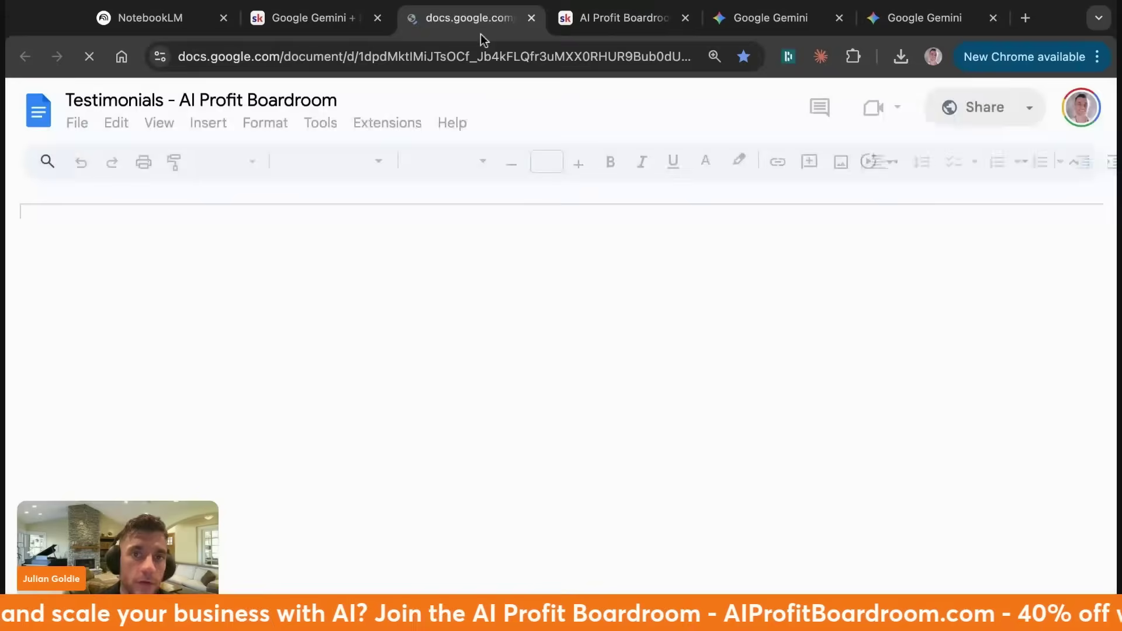
{"action": "scroll", "coordinate": [631, 513], "scroll_direction": "down", "scroll_amount": 4}
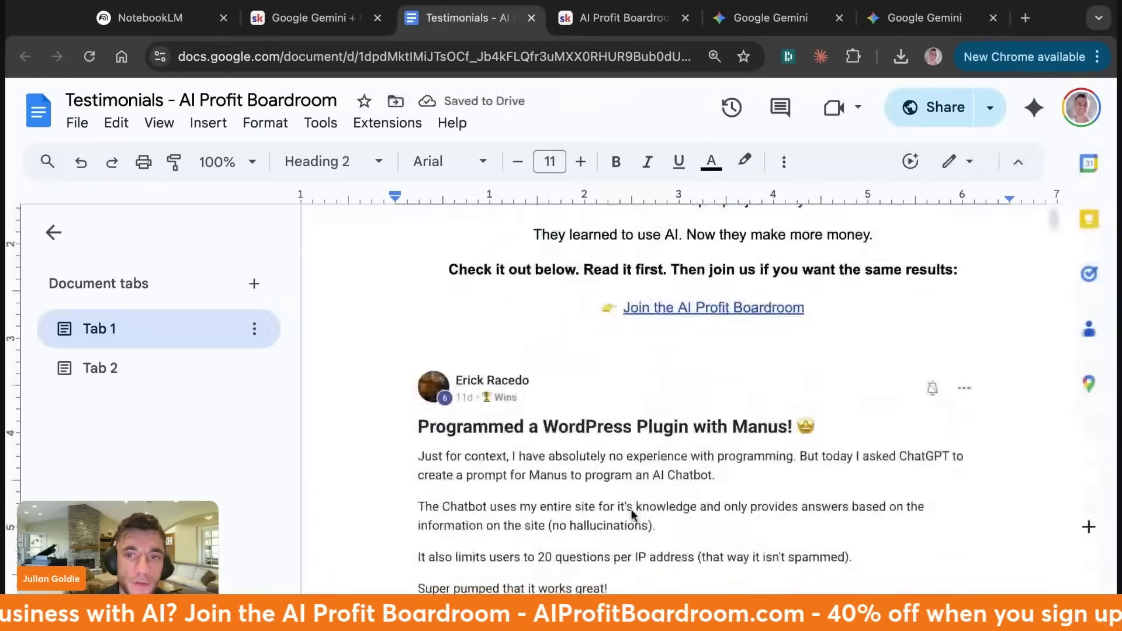
{"action": "scroll", "coordinate": [264, 306], "scroll_direction": "down", "scroll_amount": 5}
{"action": "scroll", "coordinate": [408, 357], "scroll_direction": "down", "scroll_amount": 5}
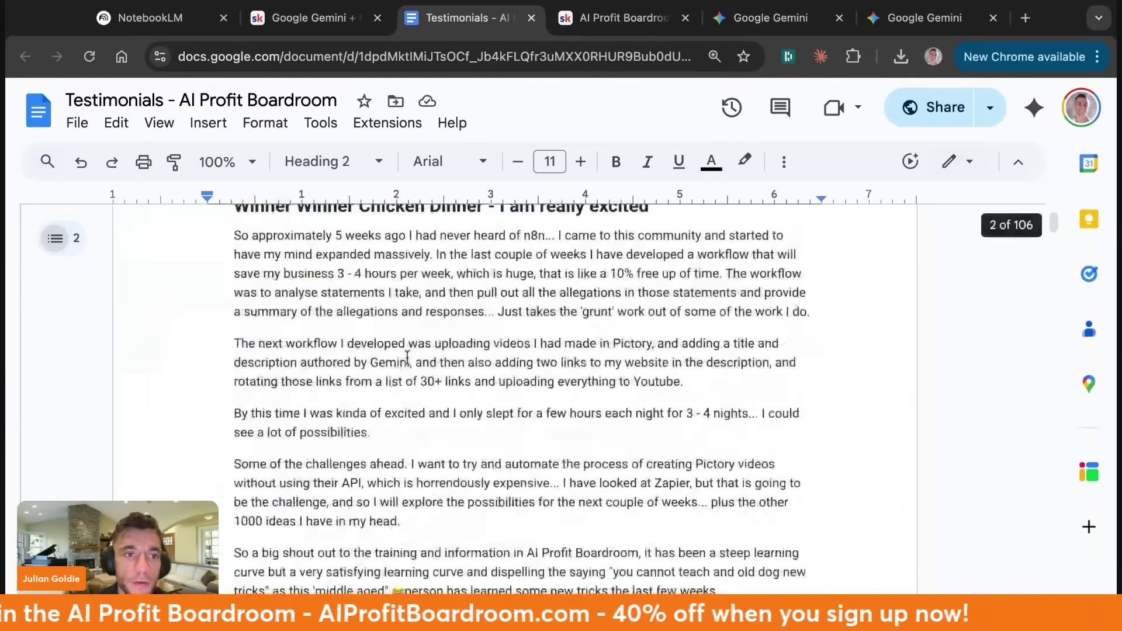
{"action": "scroll", "coordinate": [407, 357], "scroll_direction": "down", "scroll_amount": 5}
{"action": "scroll", "coordinate": [407, 357], "scroll_direction": "down", "scroll_amount": 5}
{"action": "scroll", "coordinate": [407, 357], "scroll_direction": "down", "scroll_amount": 5}
{"action": "scroll", "coordinate": [561, 395], "scroll_direction": "down", "scroll_amount": 5}
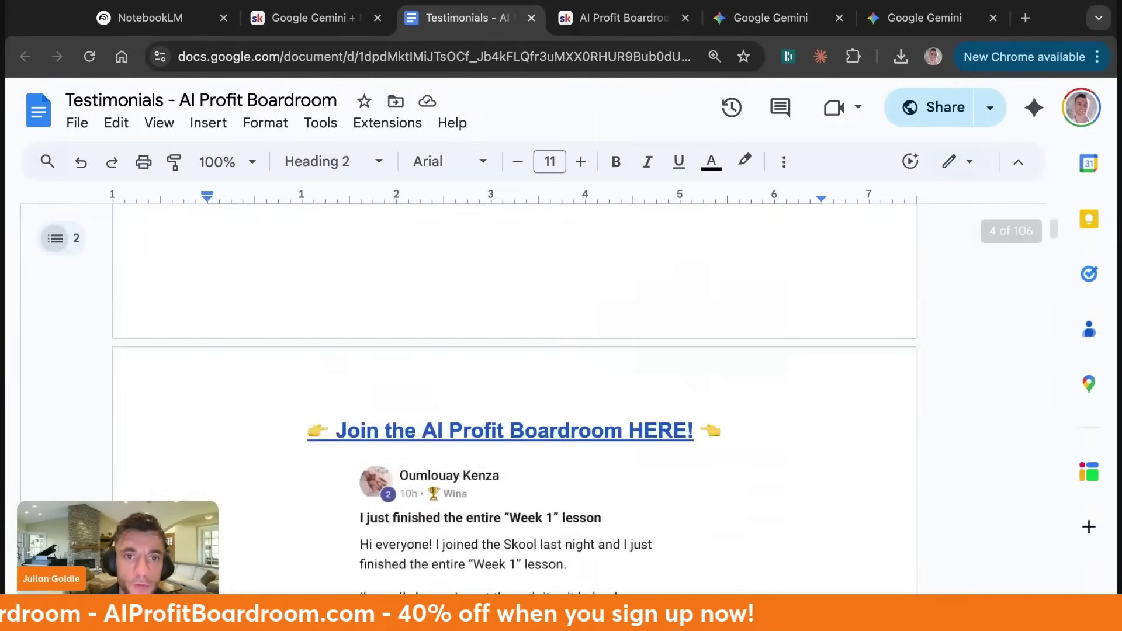
{"action": "scroll", "coordinate": [561, 395], "scroll_direction": "down", "scroll_amount": 5}
{"action": "scroll", "coordinate": [562, 394], "scroll_direction": "down", "scroll_amount": 5}
{"action": "scroll", "coordinate": [561, 395], "scroll_direction": "down", "scroll_amount": 5}
{"action": "scroll", "coordinate": [579, 506], "scroll_direction": "down", "scroll_amount": 5}
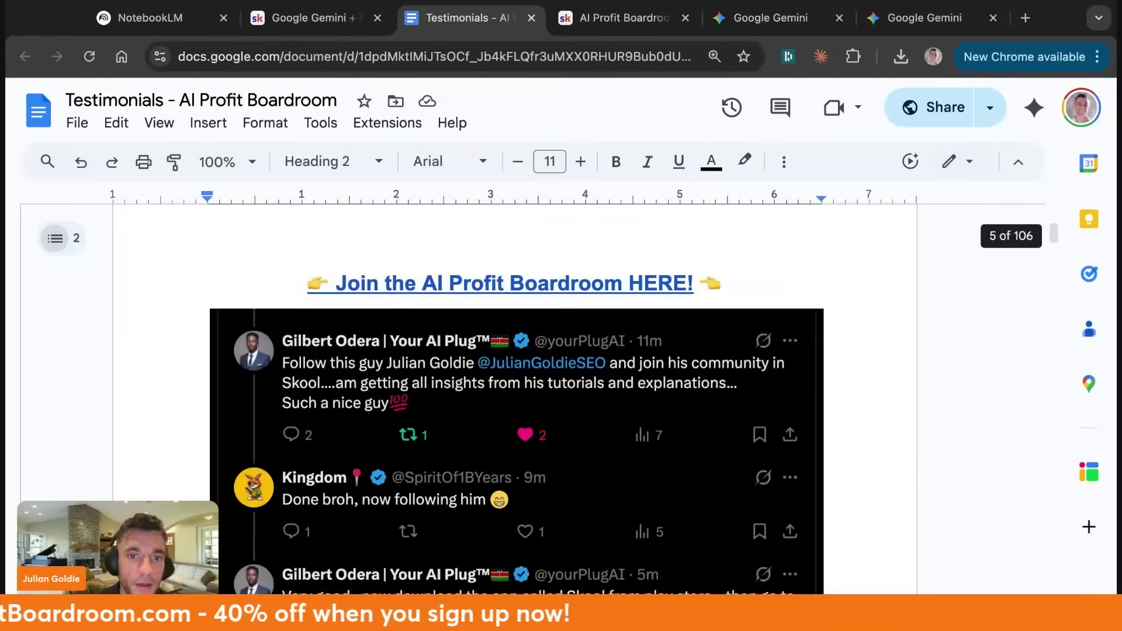
{"action": "scroll", "coordinate": [579, 506], "scroll_direction": "down", "scroll_amount": 5}
{"action": "scroll", "coordinate": [583, 506], "scroll_direction": "down", "scroll_amount": 5}
{"action": "scroll", "coordinate": [749, 496], "scroll_direction": "down", "scroll_amount": 1}
{"action": "scroll", "coordinate": [750, 497], "scroll_direction": "down", "scroll_amount": 3}
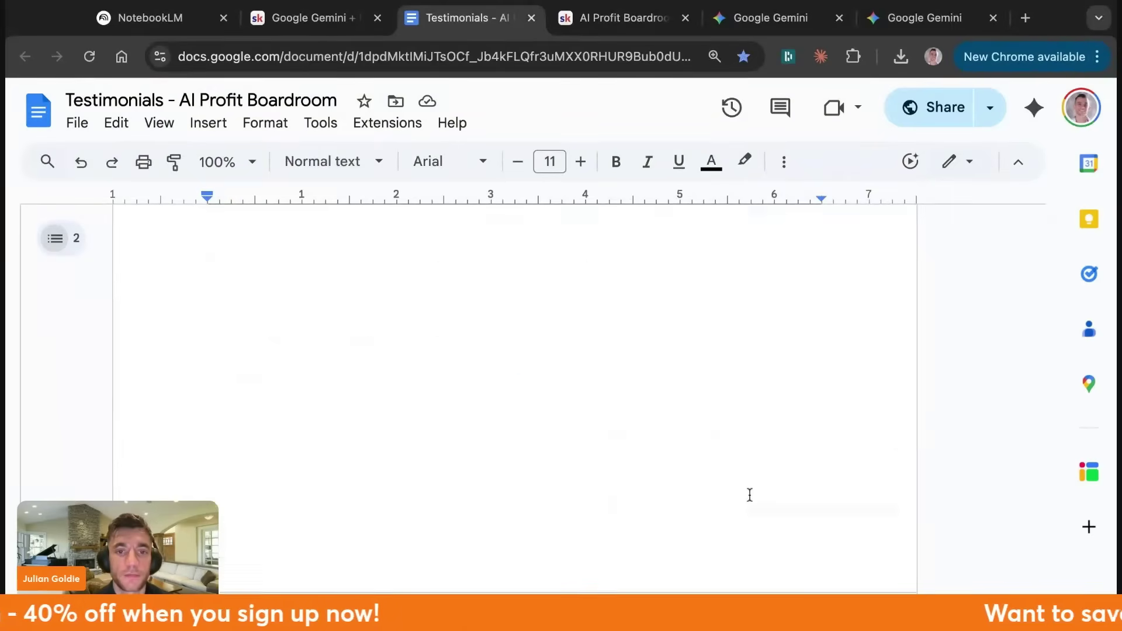
{"action": "scroll", "coordinate": [750, 496], "scroll_direction": "down", "scroll_amount": 3}
{"action": "scroll", "coordinate": [750, 496], "scroll_direction": "down", "scroll_amount": 5}
{"action": "scroll", "coordinate": [750, 496], "scroll_direction": "down", "scroll_amount": 5}
{"action": "scroll", "coordinate": [560, 394], "scroll_direction": "down", "scroll_amount": 1}
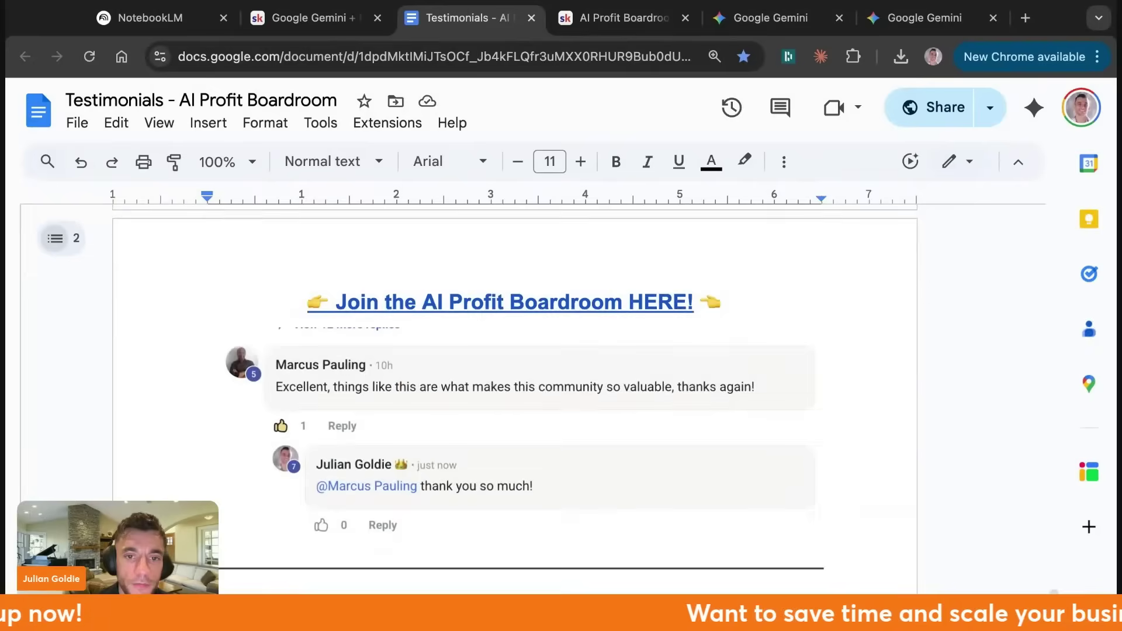
{"action": "scroll", "coordinate": [561, 394], "scroll_direction": "down", "scroll_amount": 2}
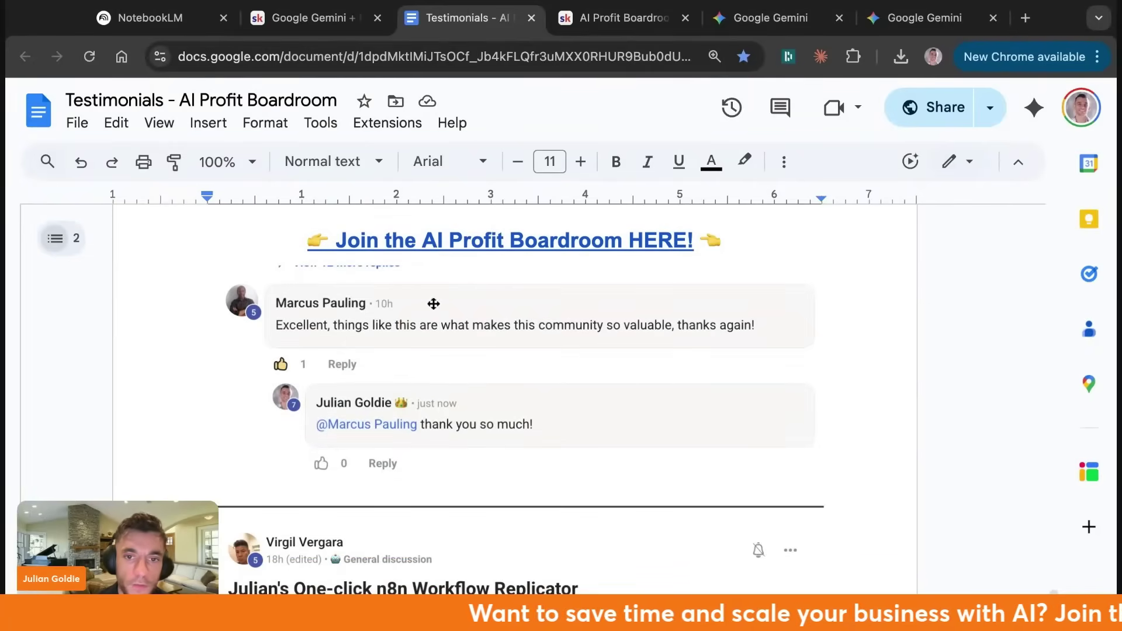
{"action": "scroll", "coordinate": [728, 391], "scroll_direction": "down", "scroll_amount": 3}
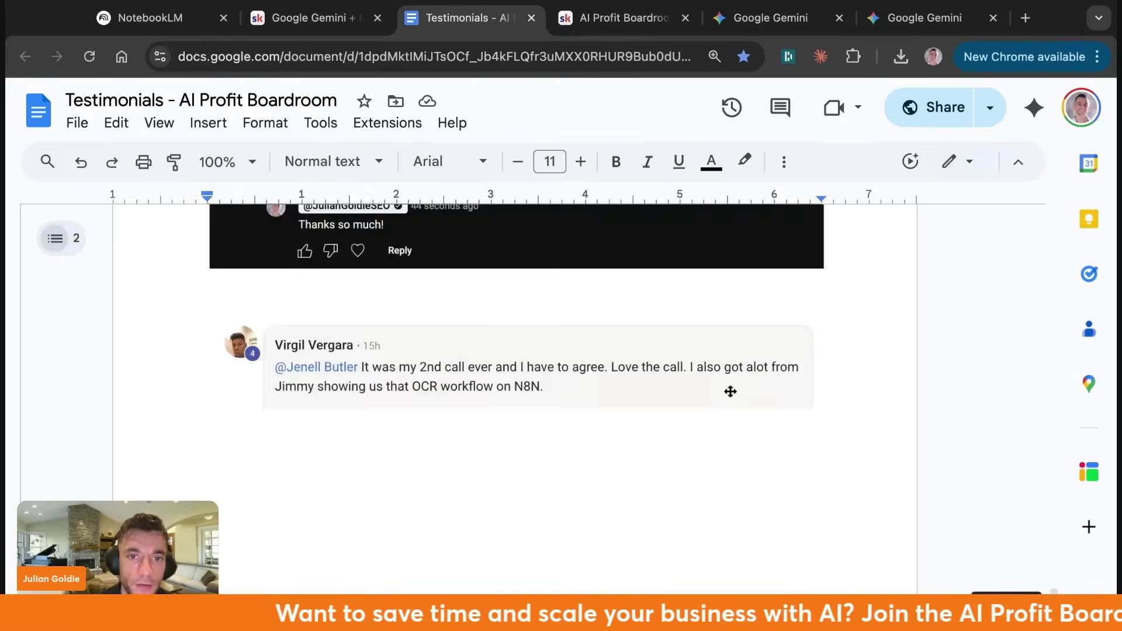
{"action": "scroll", "coordinate": [728, 391], "scroll_direction": "down", "scroll_amount": 2}
{"action": "scroll", "coordinate": [728, 391], "scroll_direction": "down", "scroll_amount": 1}
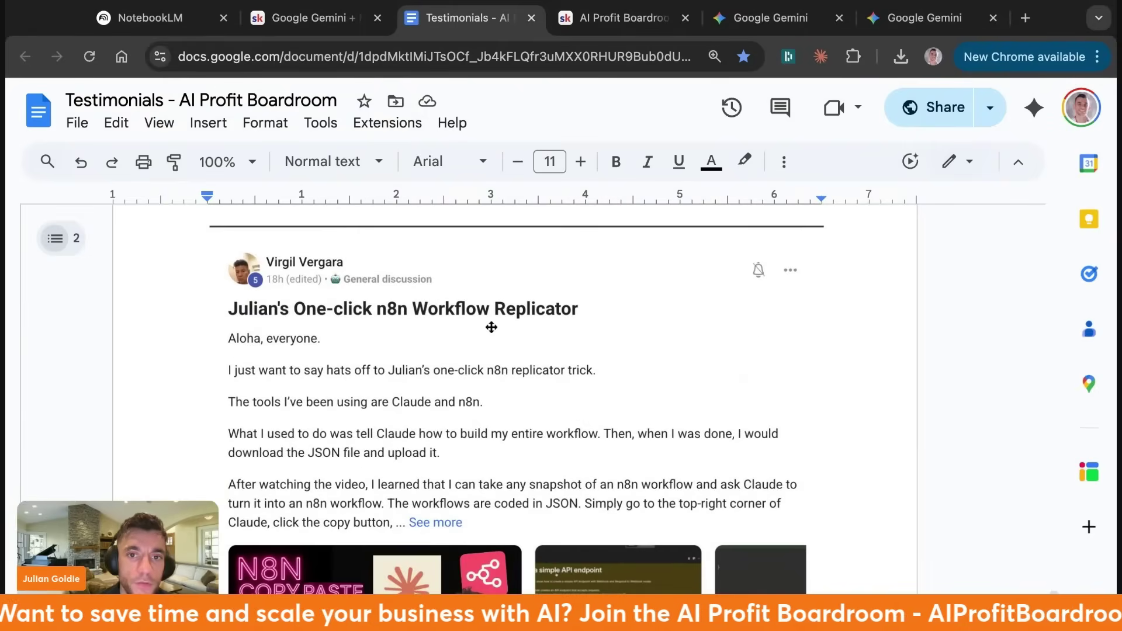
{"action": "scroll", "coordinate": [428, 371], "scroll_direction": "down", "scroll_amount": 1}
{"action": "scroll", "coordinate": [428, 371], "scroll_direction": "down", "scroll_amount": 2}
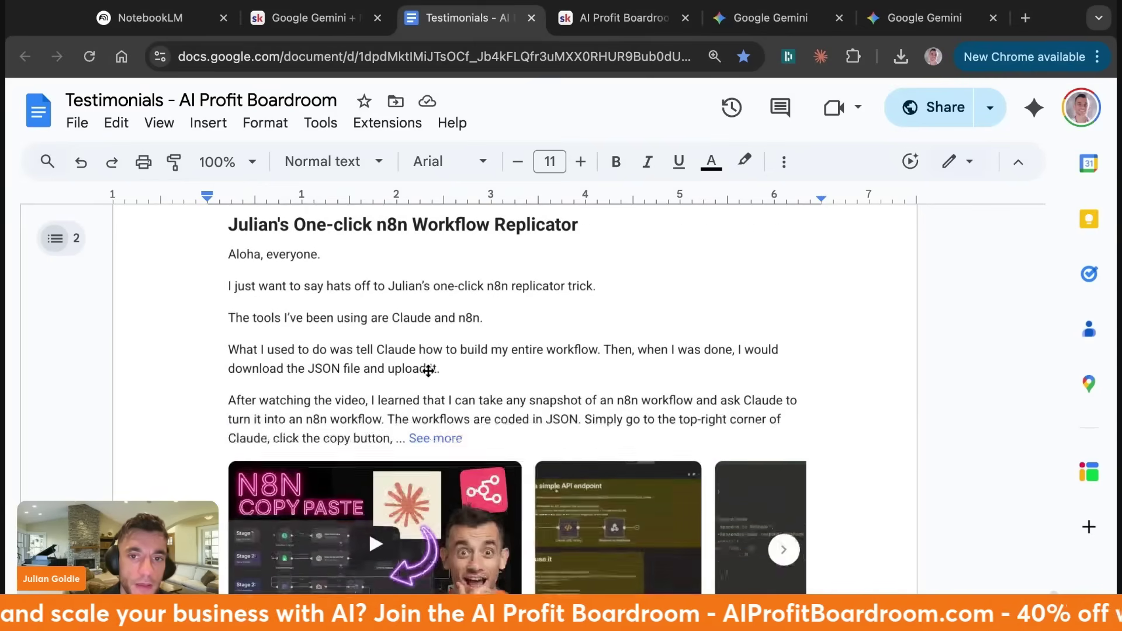
{"action": "scroll", "coordinate": [428, 371], "scroll_direction": "down", "scroll_amount": 3}
{"action": "scroll", "coordinate": [428, 371], "scroll_direction": "up", "scroll_amount": 2}
{"action": "scroll", "coordinate": [250, 294], "scroll_direction": "up", "scroll_amount": 1}
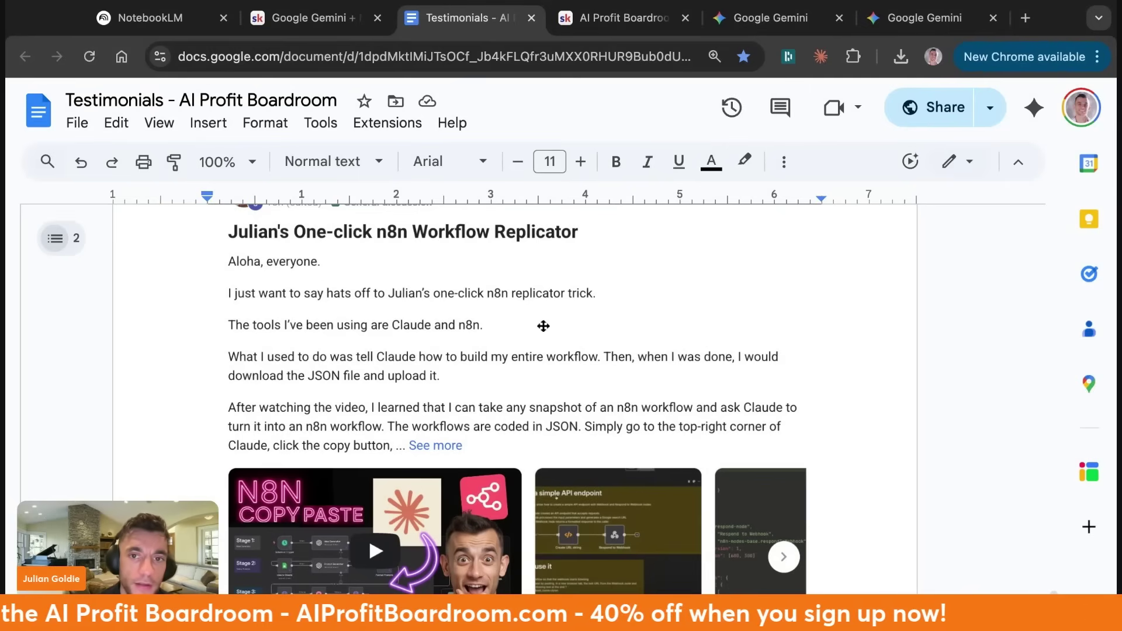
{"action": "scroll", "coordinate": [616, 325], "scroll_direction": "up", "scroll_amount": 2}
{"action": "scroll", "coordinate": [616, 326], "scroll_direction": "up", "scroll_amount": 10}
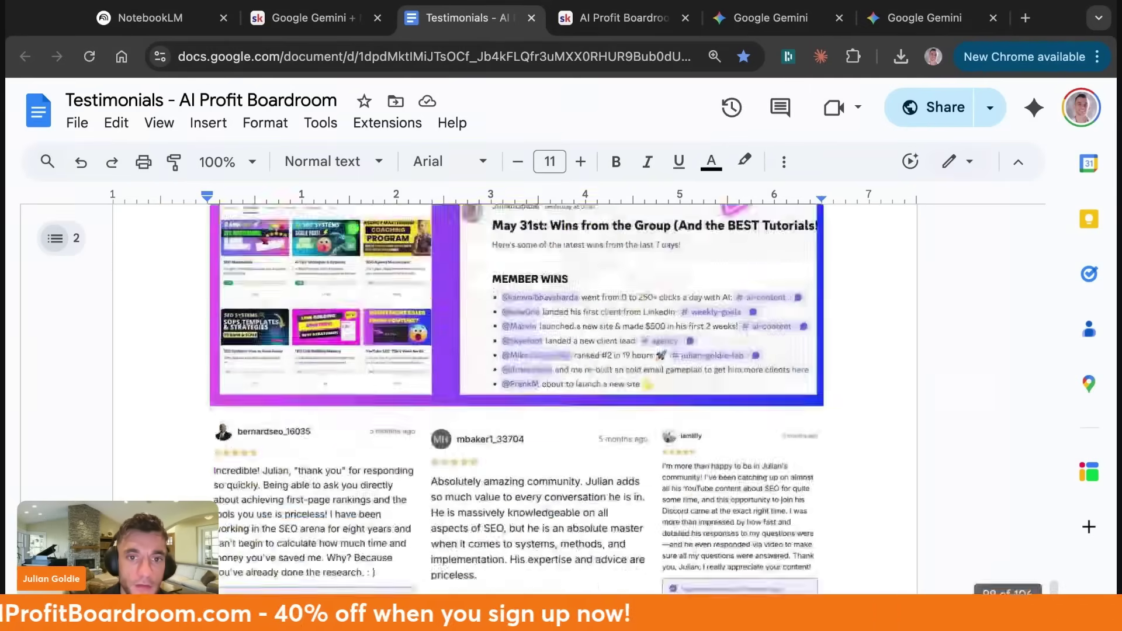
{"action": "scroll", "coordinate": [616, 325], "scroll_direction": "up", "scroll_amount": 10}
{"action": "scroll", "coordinate": [282, 362], "scroll_direction": "up", "scroll_amount": 10}
{"action": "scroll", "coordinate": [281, 362], "scroll_direction": "up", "scroll_amount": 10}
{"action": "scroll", "coordinate": [281, 362], "scroll_direction": "up", "scroll_amount": 5}
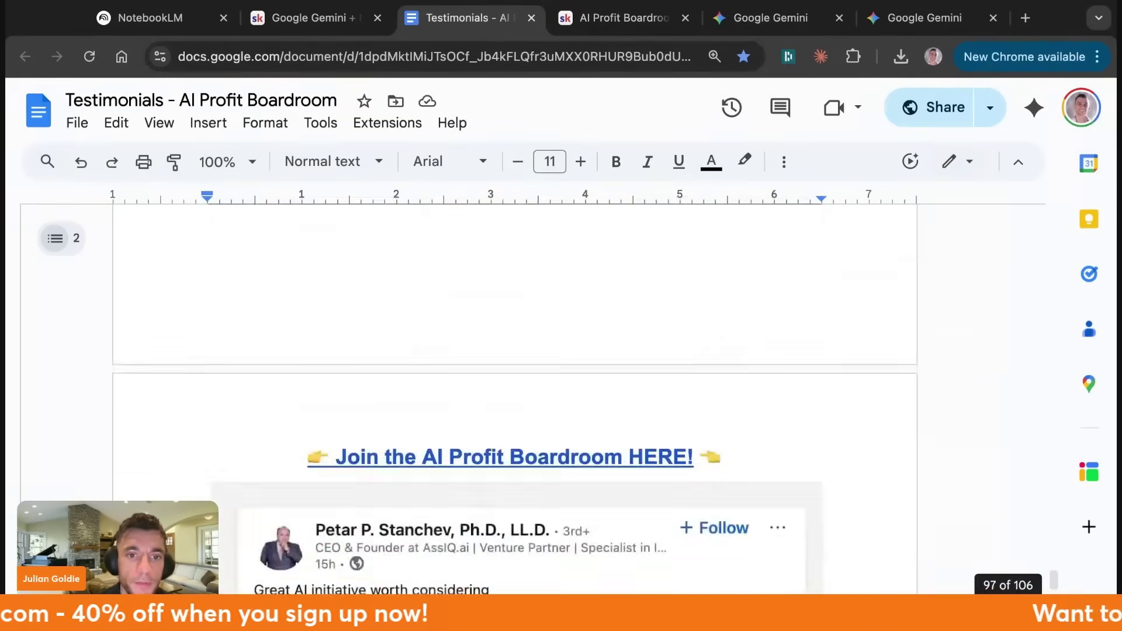
{"action": "scroll", "coordinate": [282, 361], "scroll_direction": "up", "scroll_amount": 10}
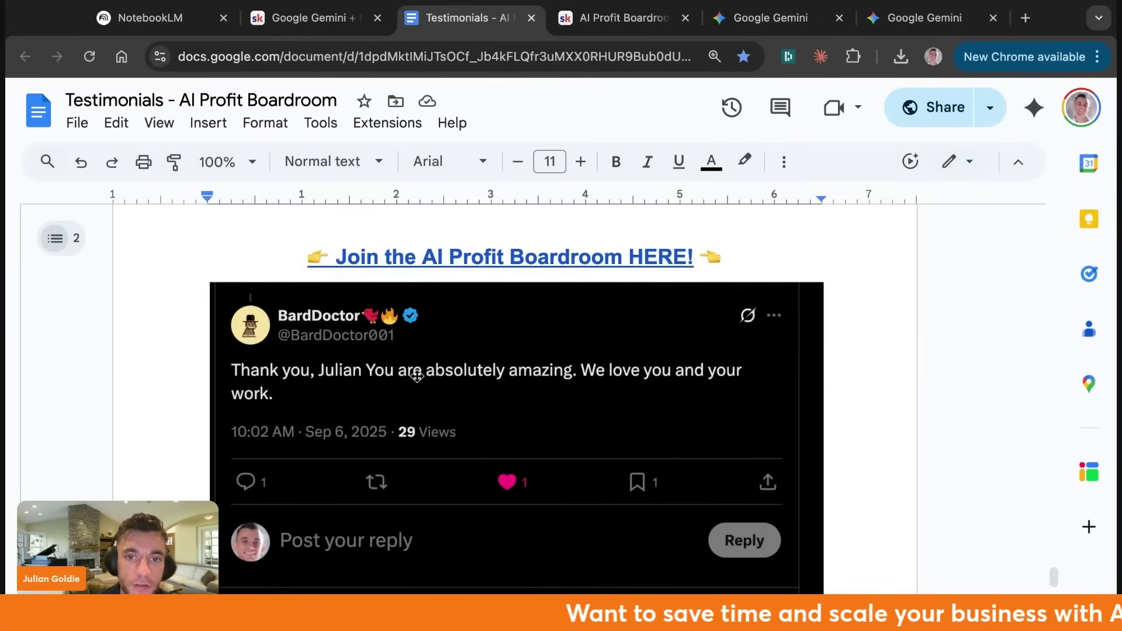
{"action": "scroll", "coordinate": [688, 382], "scroll_direction": "up", "scroll_amount": 10}
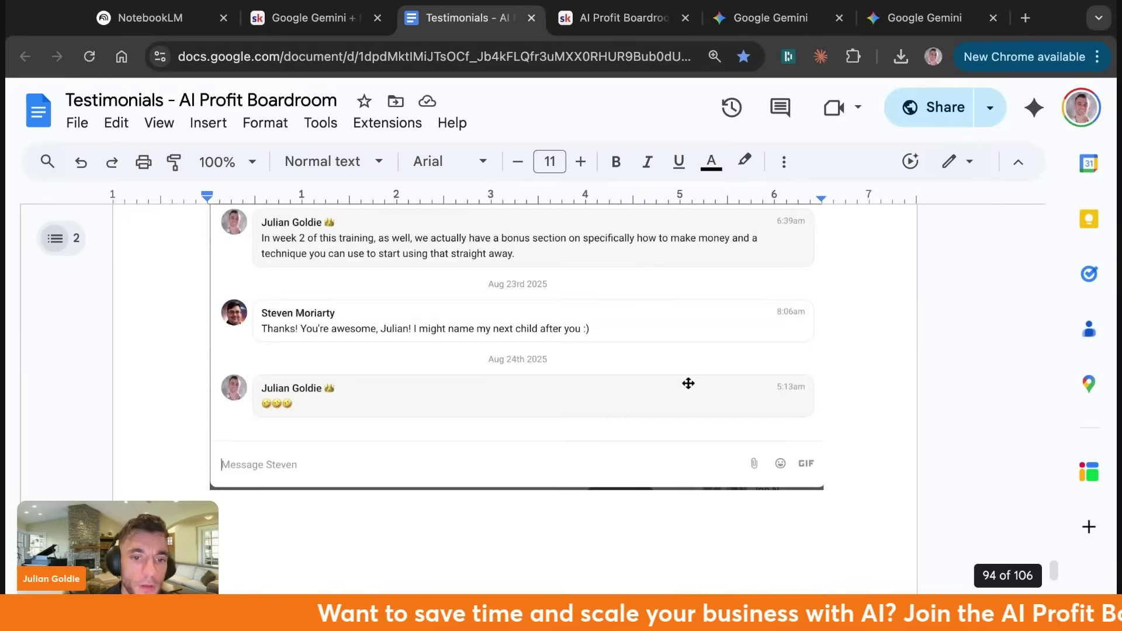
{"action": "scroll", "coordinate": [688, 383], "scroll_direction": "up", "scroll_amount": 5}
{"action": "scroll", "coordinate": [688, 383], "scroll_direction": "up", "scroll_amount": 10}
{"action": "scroll", "coordinate": [834, 425], "scroll_direction": "up", "scroll_amount": 10}
{"action": "scroll", "coordinate": [833, 425], "scroll_direction": "up", "scroll_amount": 5}
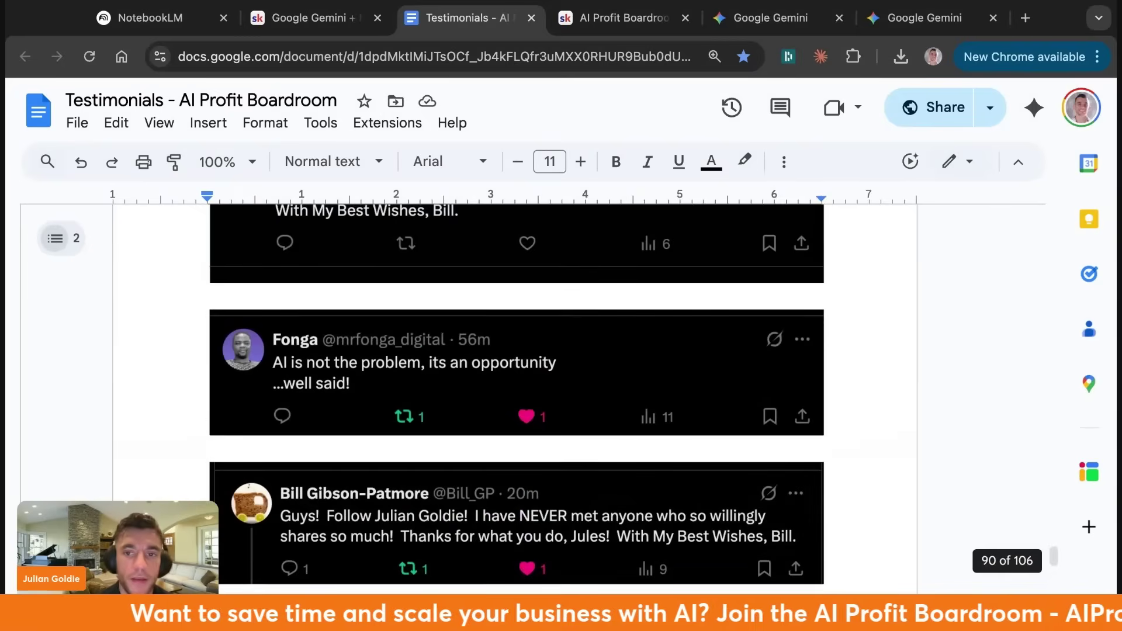
{"action": "key", "text": "Up"}
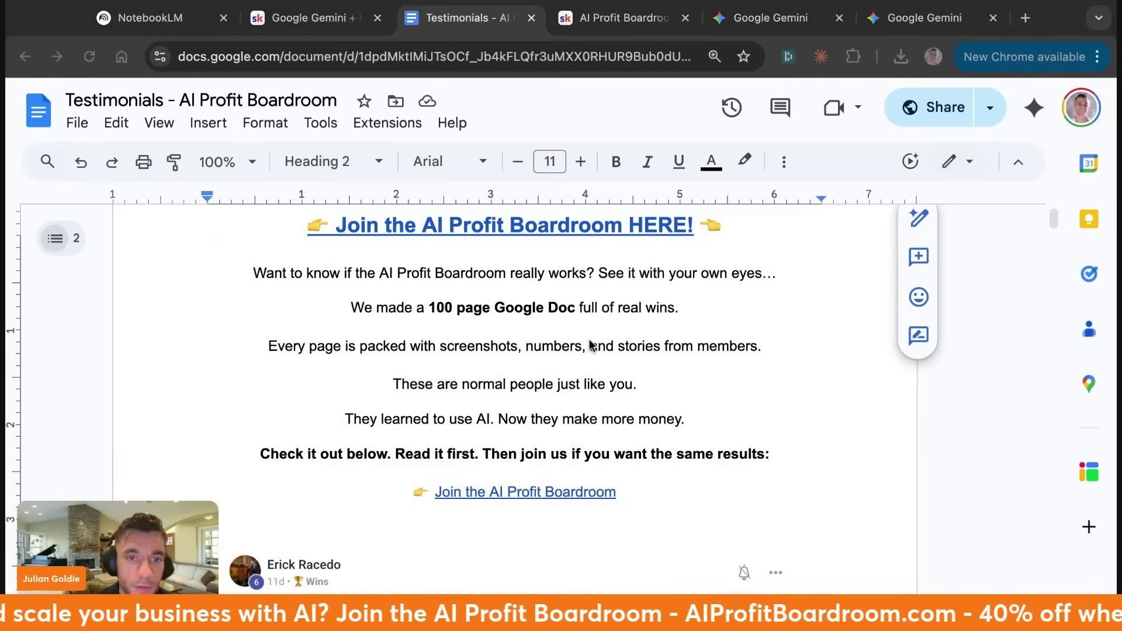
{"action": "left_click", "coordinate": [282, 17]}
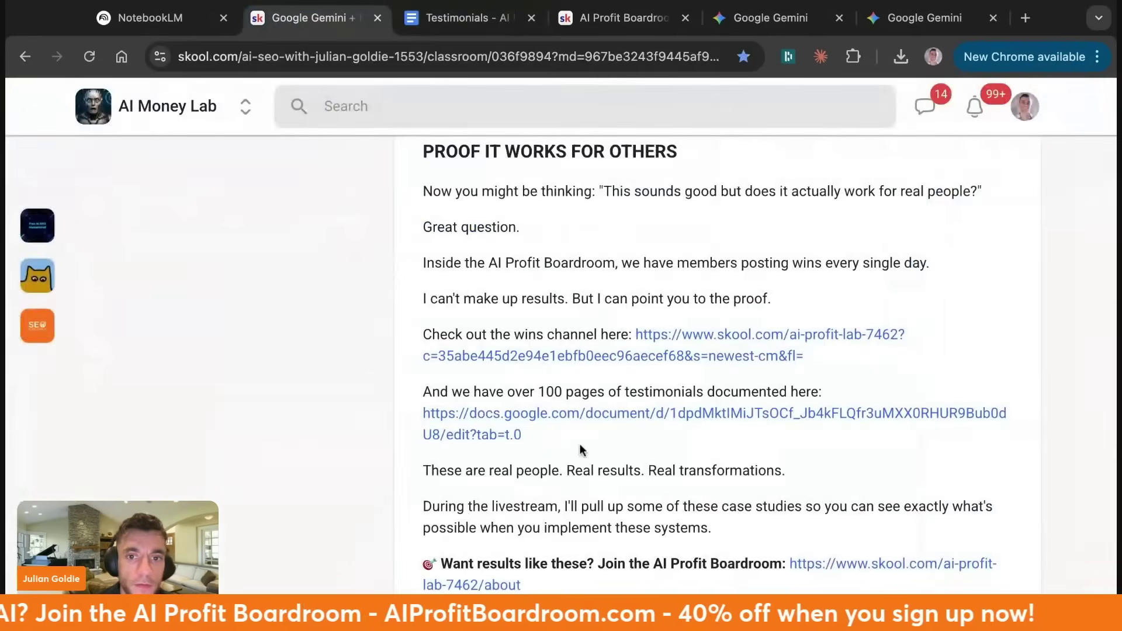
{"action": "scroll", "coordinate": [580, 444], "scroll_direction": "down", "scroll_amount": 10}
{"action": "left_click", "coordinate": [623, 17]}
{"action": "scroll", "coordinate": [200, 414], "scroll_direction": "down", "scroll_amount": 5}
{"action": "scroll", "coordinate": [200, 414], "scroll_direction": "up", "scroll_amount": 10}
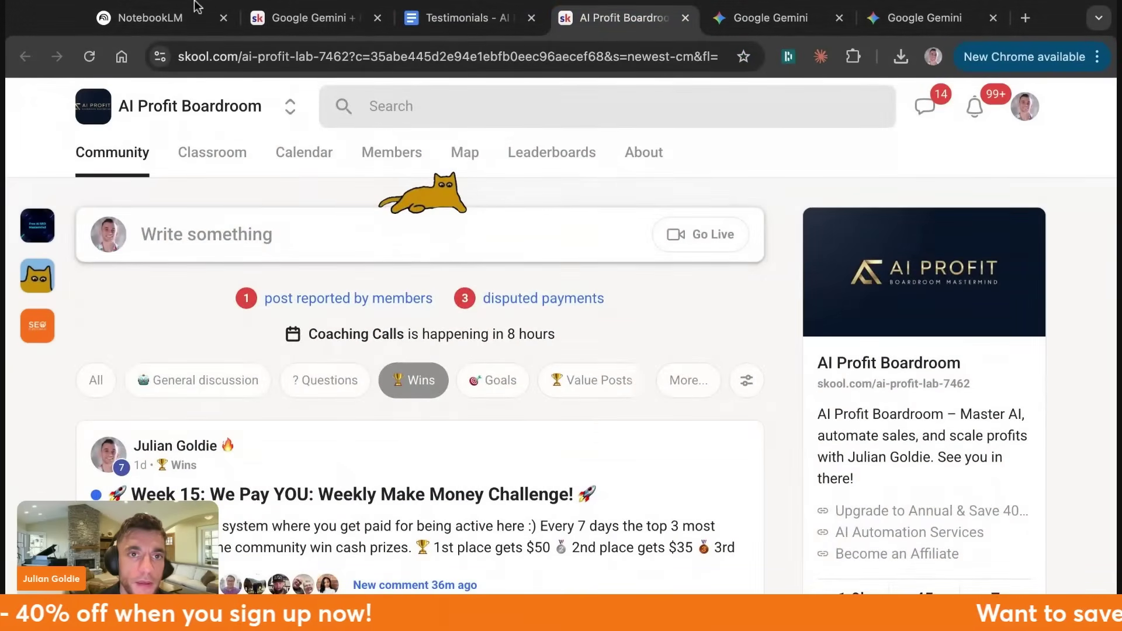
{"action": "scroll", "coordinate": [307, 316], "scroll_direction": "down", "scroll_amount": 3}
{"action": "scroll", "coordinate": [368, 350], "scroll_direction": "down", "scroll_amount": 3}
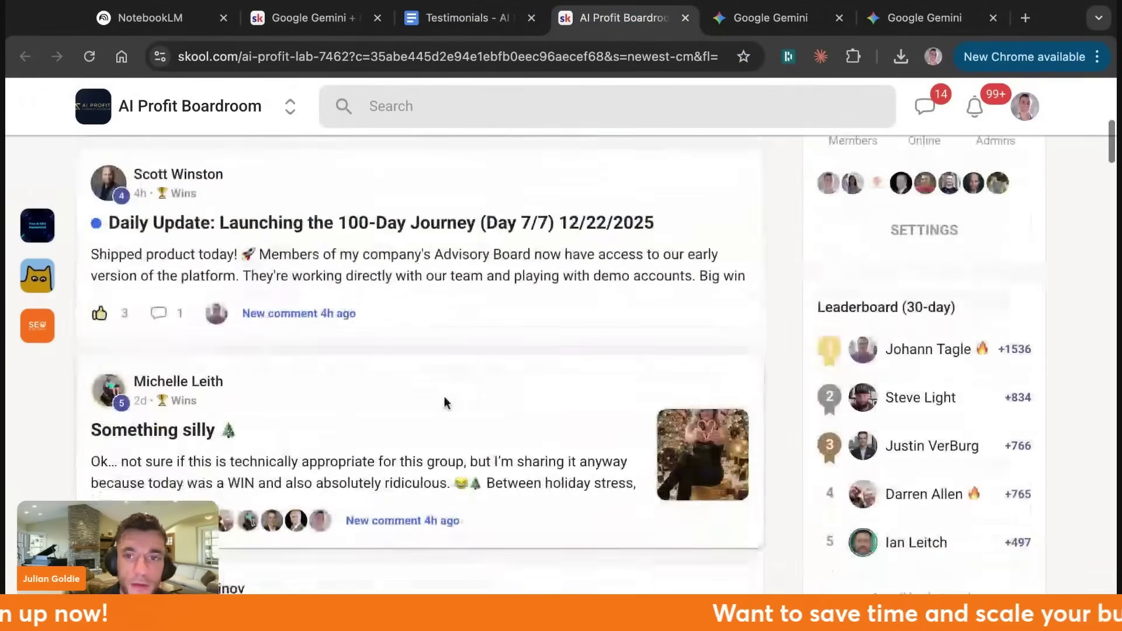
{"action": "scroll", "coordinate": [444, 400], "scroll_direction": "up", "scroll_amount": 6}
Switch the AI Profit Boardroom feed filter from Wins to All and scroll the posts
{"action": "left_click", "coordinate": [96, 410]}
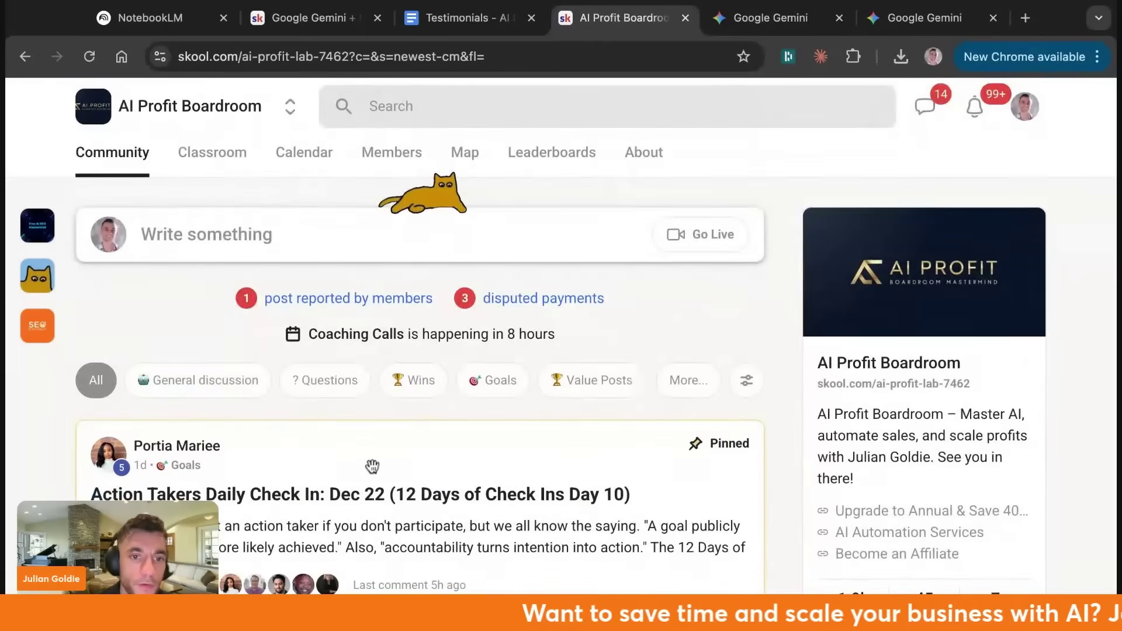
{"action": "scroll", "coordinate": [391, 470], "scroll_direction": "down", "scroll_amount": 3}
{"action": "scroll", "coordinate": [391, 469], "scroll_direction": "down", "scroll_amount": 2}
{"action": "scroll", "coordinate": [389, 466], "scroll_direction": "down", "scroll_amount": 3}
{"action": "scroll", "coordinate": [389, 466], "scroll_direction": "down", "scroll_amount": 2}
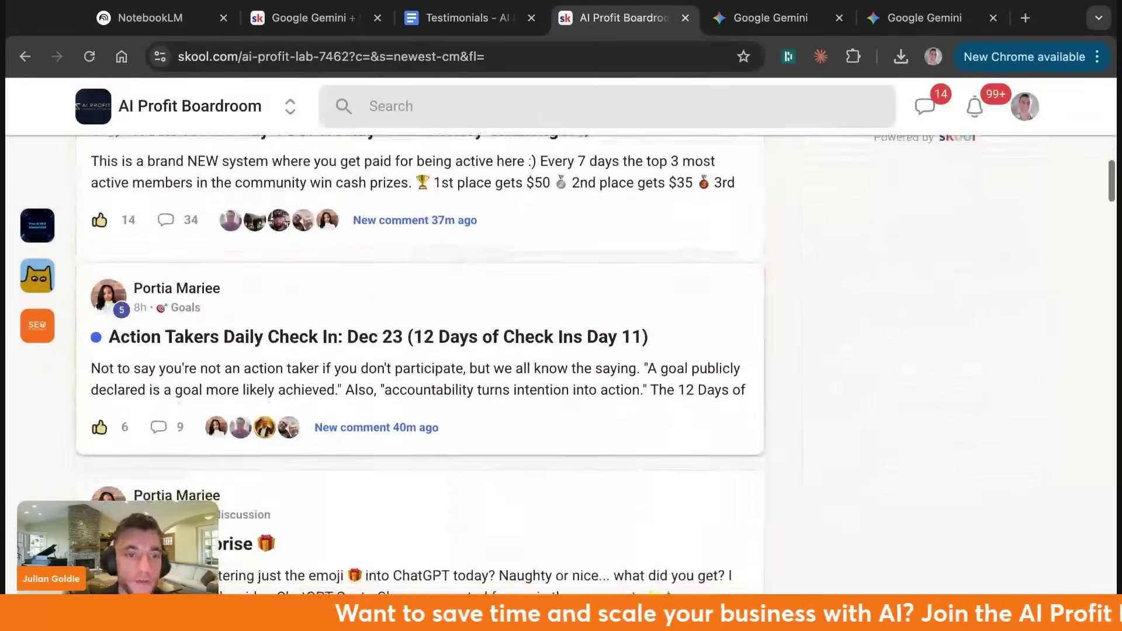
{"action": "scroll", "coordinate": [388, 465], "scroll_direction": "up", "scroll_amount": 2}
{"action": "scroll", "coordinate": [421, 351], "scroll_direction": "up", "scroll_amount": 2}
{"action": "scroll", "coordinate": [420, 352], "scroll_direction": "up", "scroll_amount": 2}
{"action": "scroll", "coordinate": [421, 351], "scroll_direction": "down", "scroll_amount": 5}
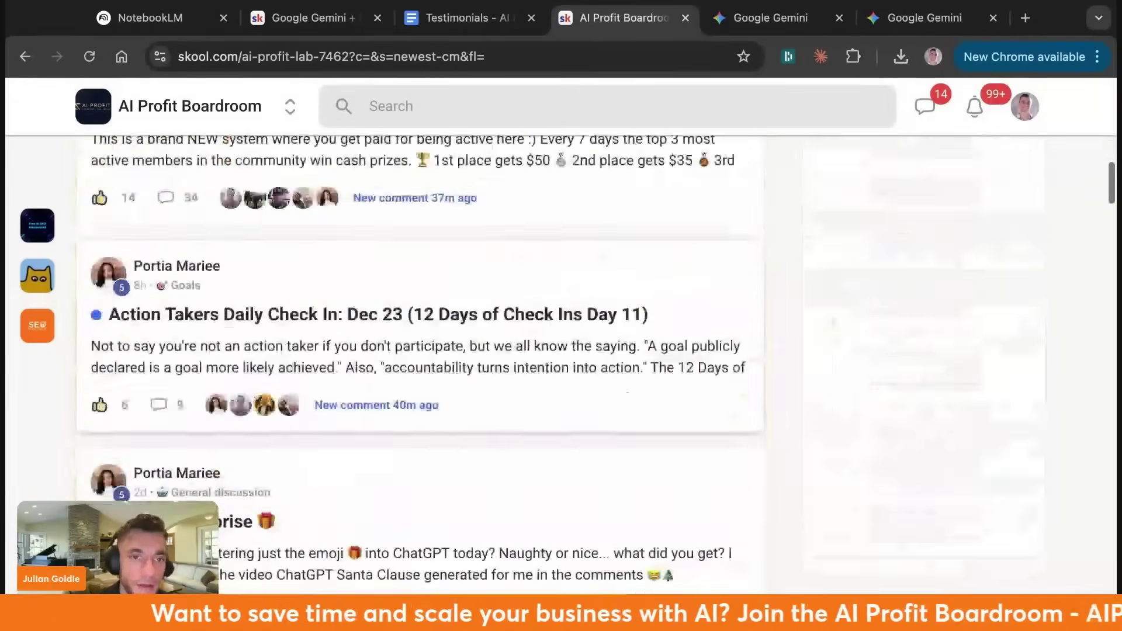
{"action": "scroll", "coordinate": [422, 351], "scroll_direction": "down", "scroll_amount": 5}
{"action": "scroll", "coordinate": [420, 422], "scroll_direction": "down", "scroll_amount": 5}
{"action": "scroll", "coordinate": [366, 439], "scroll_direction": "down", "scroll_amount": 1}
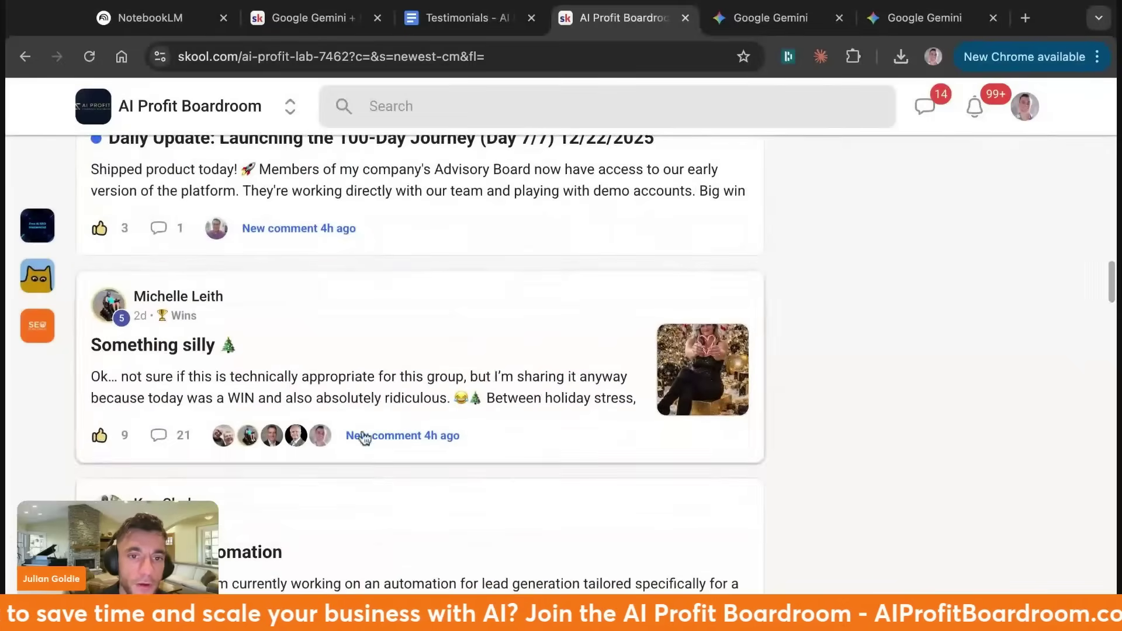
{"action": "scroll", "coordinate": [403, 284], "scroll_direction": "down", "scroll_amount": 4}
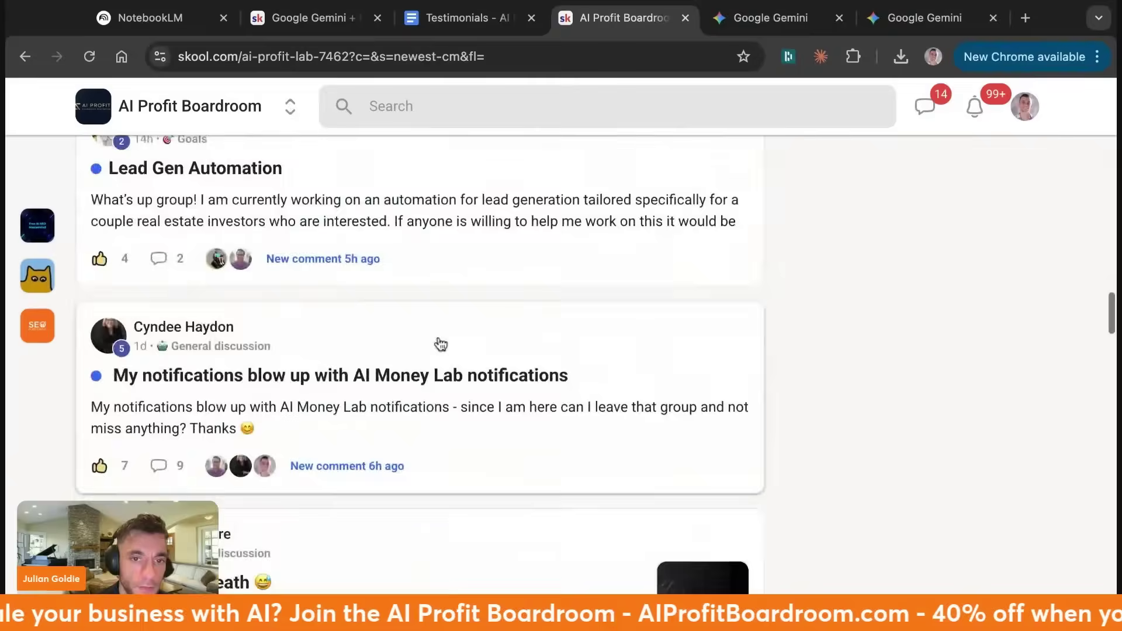
{"action": "scroll", "coordinate": [438, 342], "scroll_direction": "down", "scroll_amount": 2}
{"action": "scroll", "coordinate": [438, 342], "scroll_direction": "down", "scroll_amount": 5}
{"action": "scroll", "coordinate": [421, 351], "scroll_direction": "up", "scroll_amount": 5}
{"action": "scroll", "coordinate": [421, 351], "scroll_direction": "up", "scroll_amount": 5}
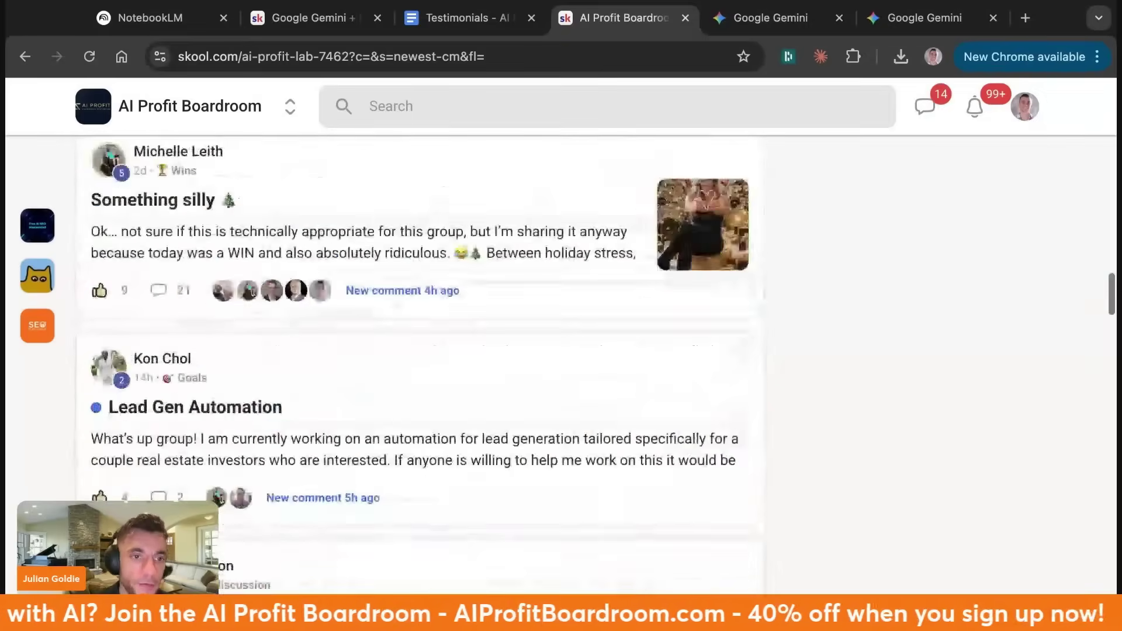
{"action": "scroll", "coordinate": [421, 351], "scroll_direction": "up", "scroll_amount": 5}
{"action": "scroll", "coordinate": [421, 352], "scroll_direction": "up", "scroll_amount": 10}
{"action": "scroll", "coordinate": [422, 351], "scroll_direction": "up", "scroll_amount": 5}
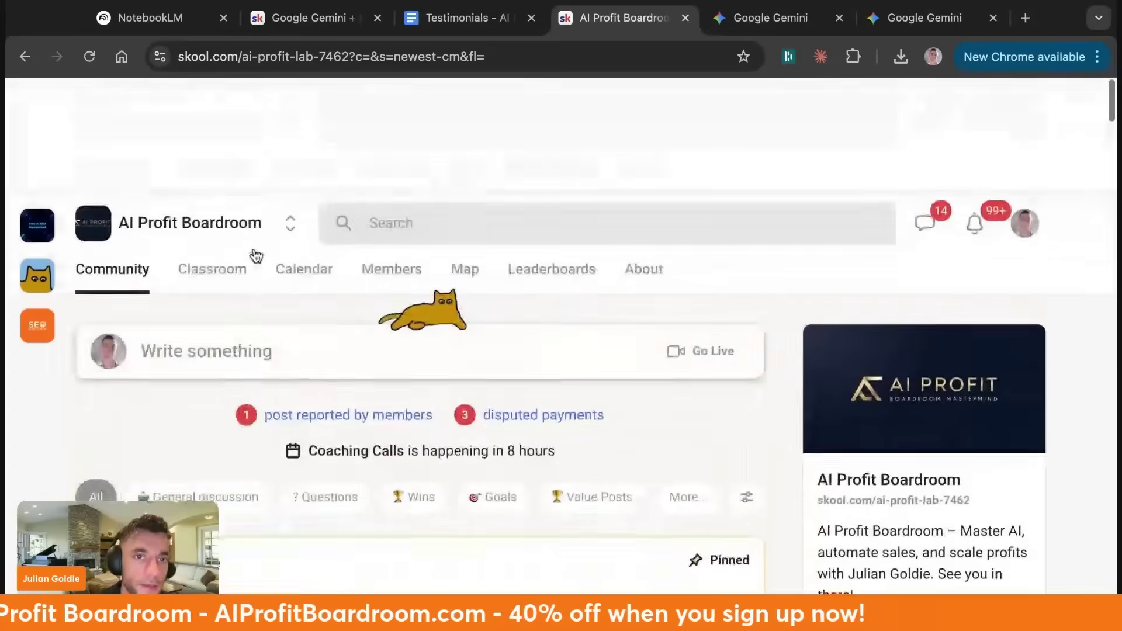
Browse the $300k AI Playbook and START HERE courses, then the December 2025 coaching calendar
{"action": "left_click", "coordinate": [208, 162]}
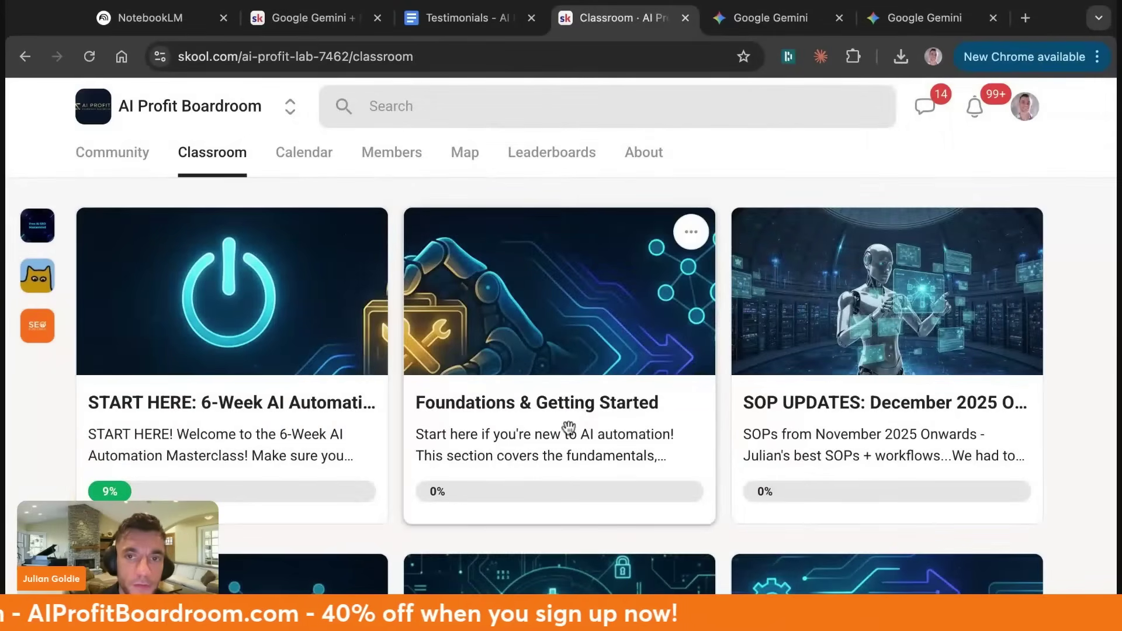
{"action": "scroll", "coordinate": [897, 409], "scroll_direction": "down", "scroll_amount": 2}
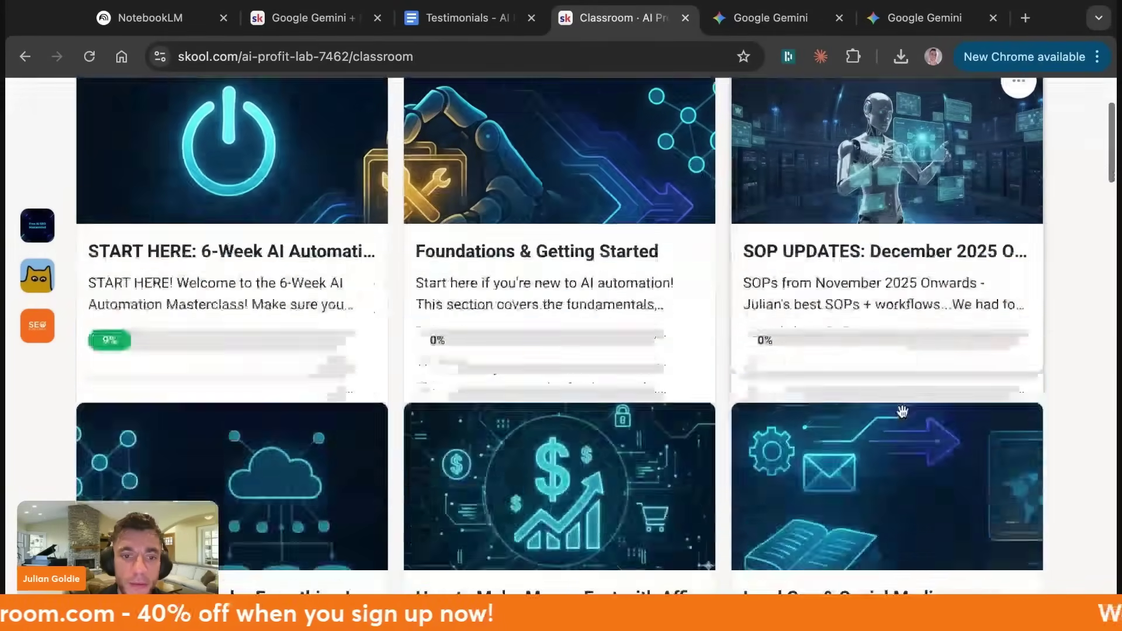
{"action": "scroll", "coordinate": [902, 412], "scroll_direction": "down", "scroll_amount": 4}
{"action": "scroll", "coordinate": [901, 409], "scroll_direction": "down", "scroll_amount": 3}
{"action": "scroll", "coordinate": [902, 408], "scroll_direction": "down", "scroll_amount": 3}
{"action": "scroll", "coordinate": [902, 408], "scroll_direction": "up", "scroll_amount": 3}
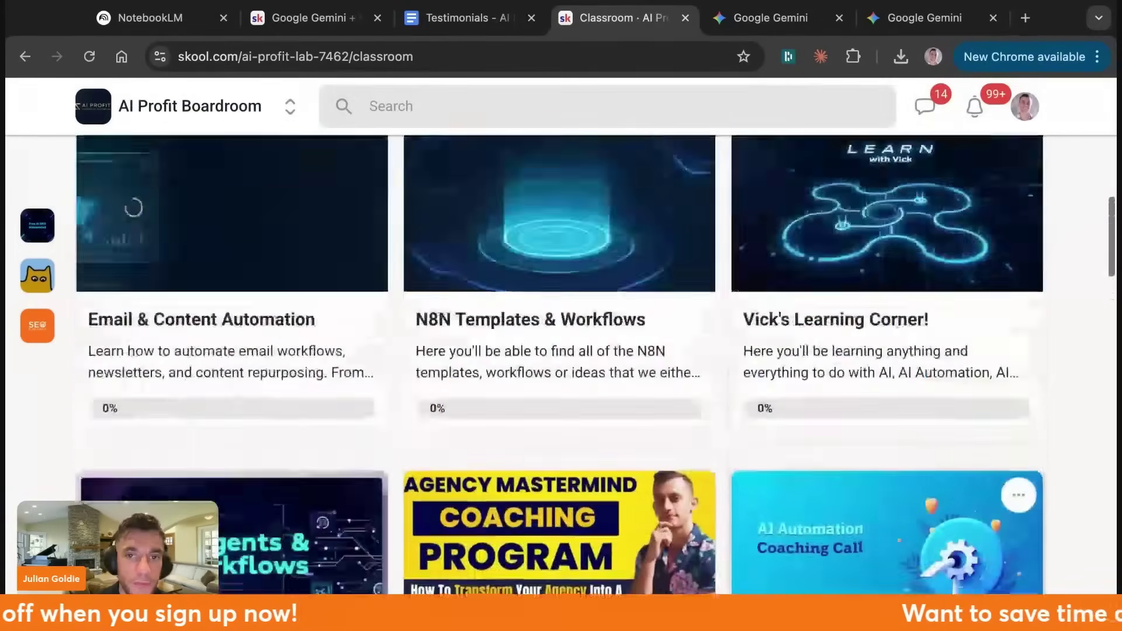
{"action": "scroll", "coordinate": [725, 429], "scroll_direction": "up", "scroll_amount": 6}
{"action": "mouse_move", "coordinate": [887, 491]}
{"action": "scroll", "coordinate": [846, 479], "scroll_direction": "up", "scroll_amount": 2}
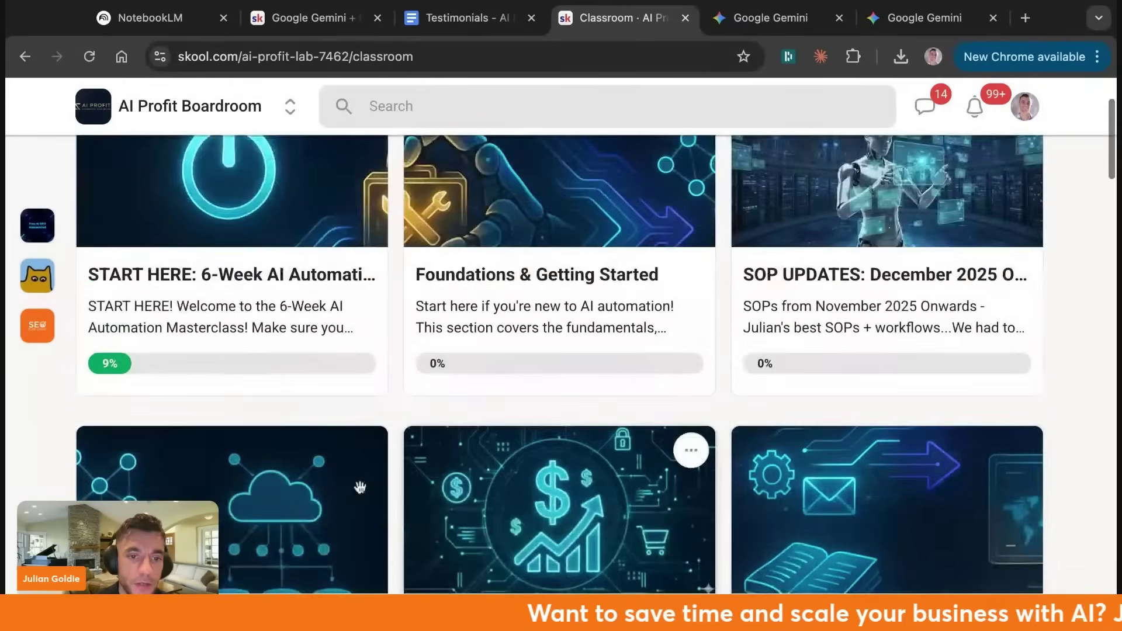
{"action": "scroll", "coordinate": [314, 392], "scroll_direction": "down", "scroll_amount": 2}
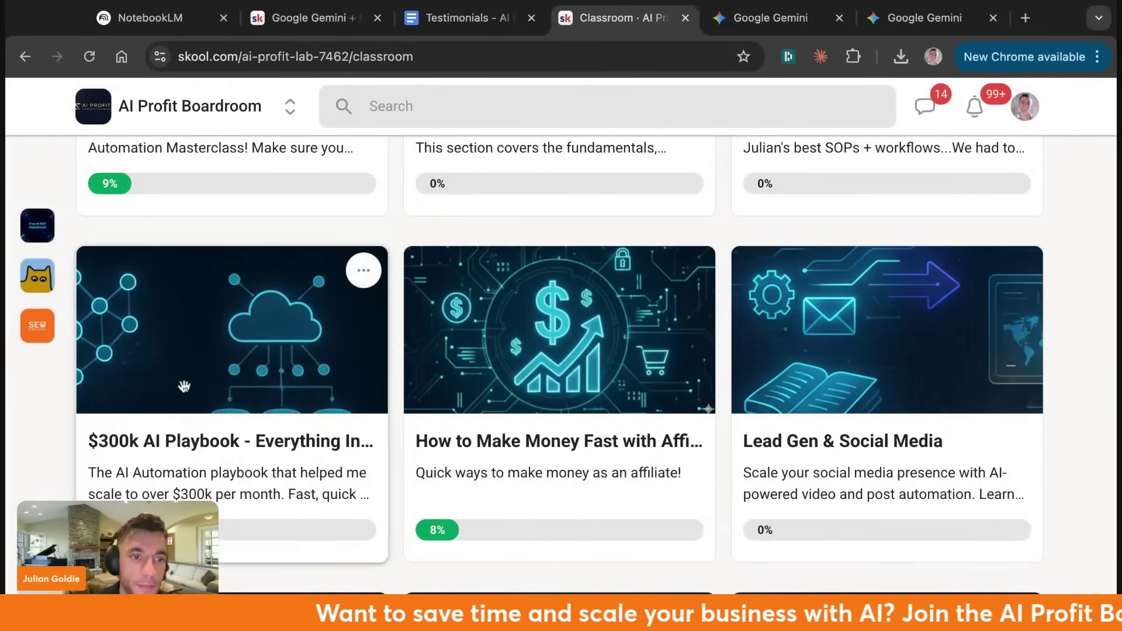
{"action": "left_click", "coordinate": [185, 385]}
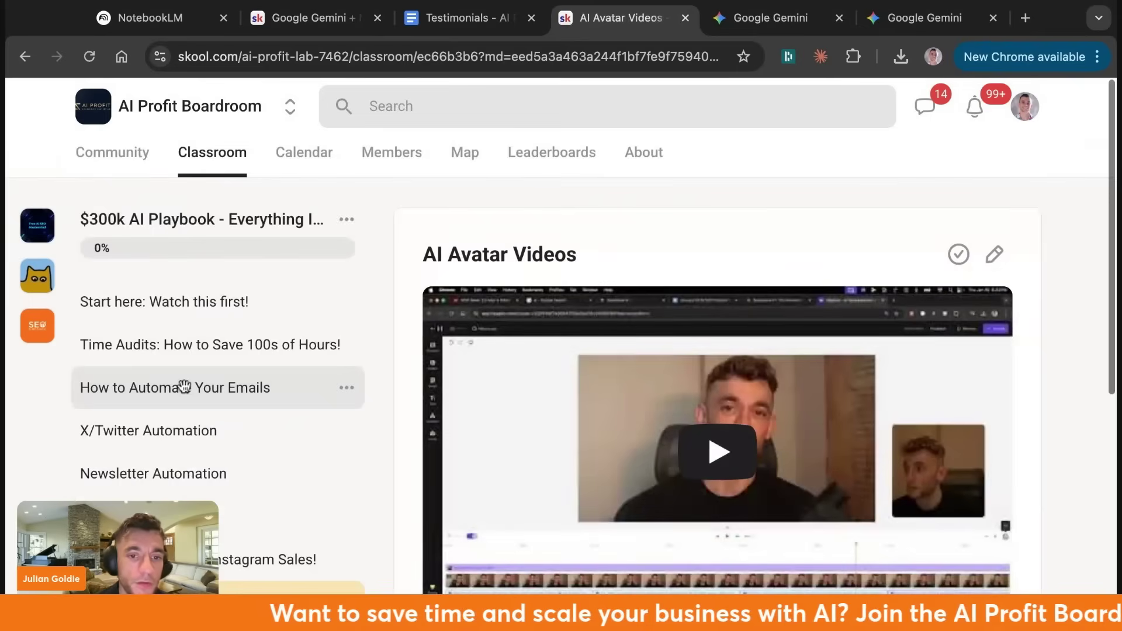
{"action": "left_click", "coordinate": [216, 175]}
{"action": "left_click", "coordinate": [220, 326]}
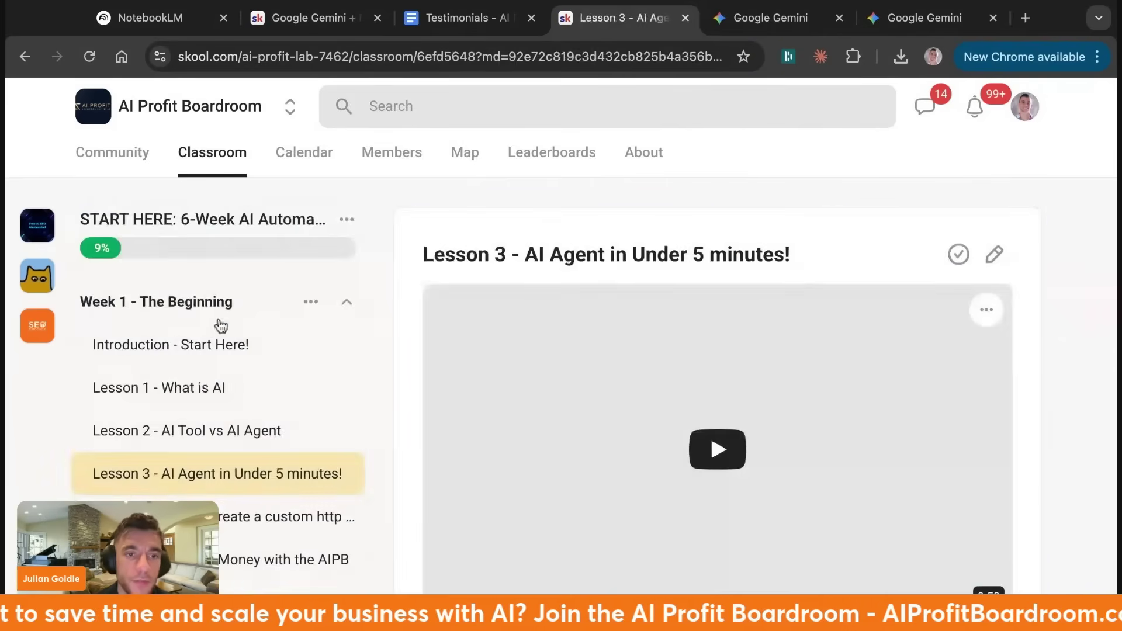
{"action": "left_click", "coordinate": [204, 355]}
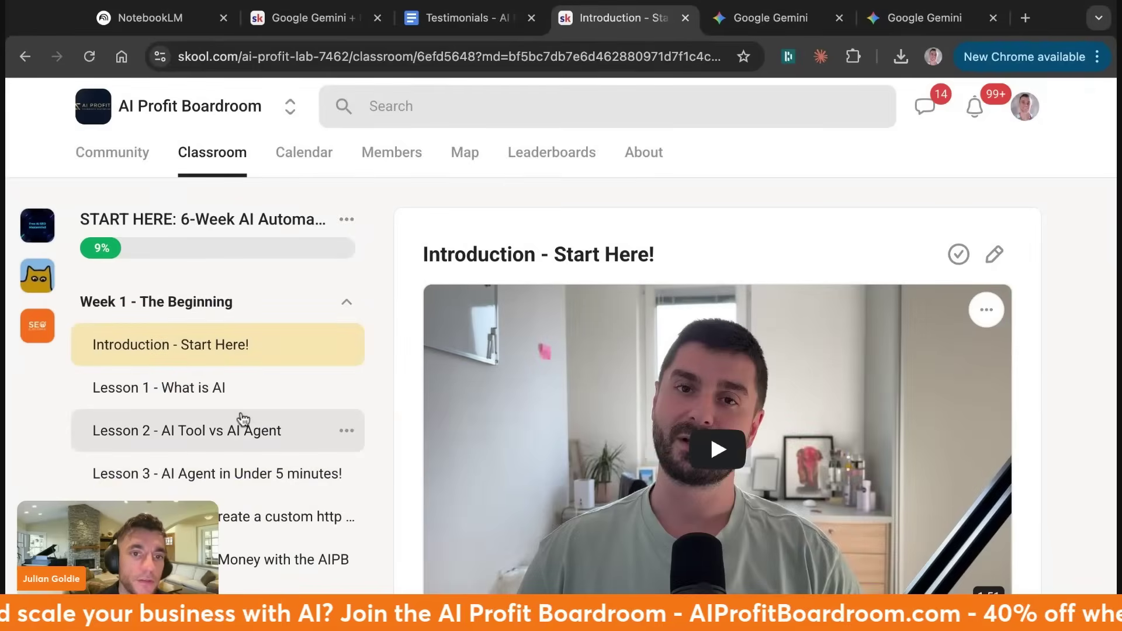
{"action": "scroll", "coordinate": [242, 421], "scroll_direction": "down", "scroll_amount": 2}
{"action": "scroll", "coordinate": [249, 484], "scroll_direction": "down", "scroll_amount": 2}
{"action": "scroll", "coordinate": [249, 484], "scroll_direction": "down", "scroll_amount": 10}
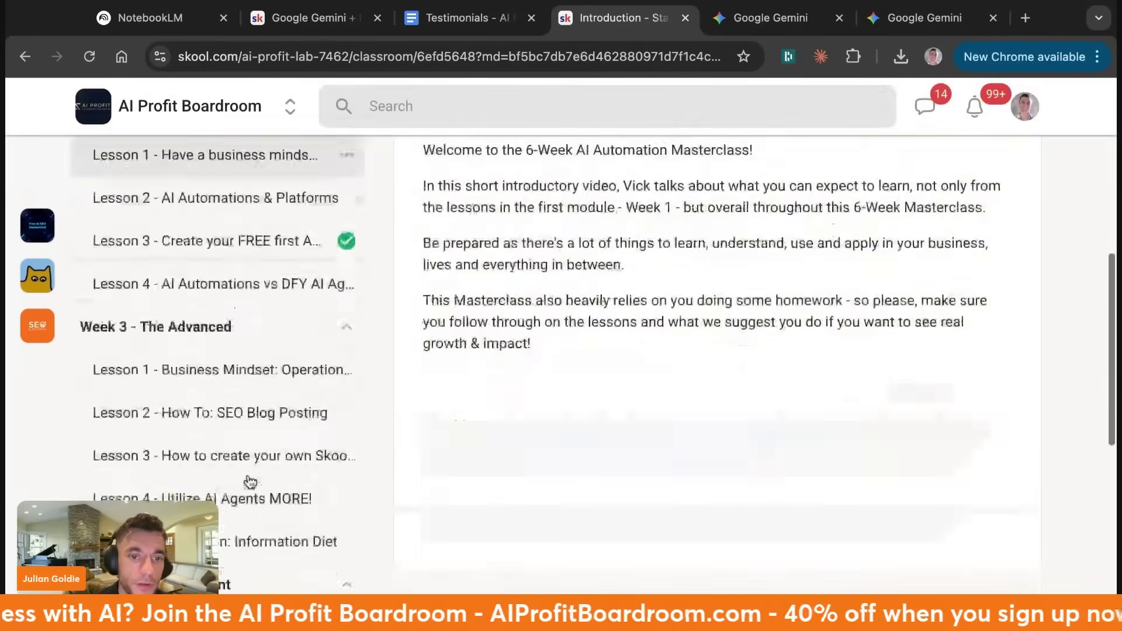
{"action": "scroll", "coordinate": [245, 481], "scroll_direction": "down", "scroll_amount": 10}
{"action": "scroll", "coordinate": [250, 484], "scroll_direction": "up", "scroll_amount": 20}
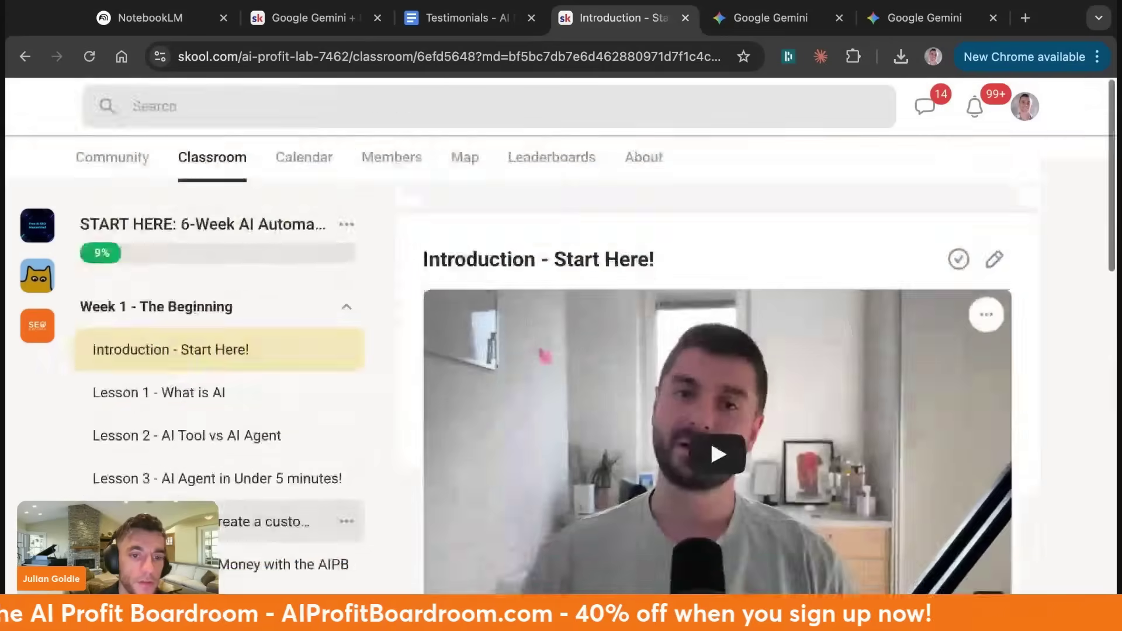
{"action": "left_click", "coordinate": [188, 156]}
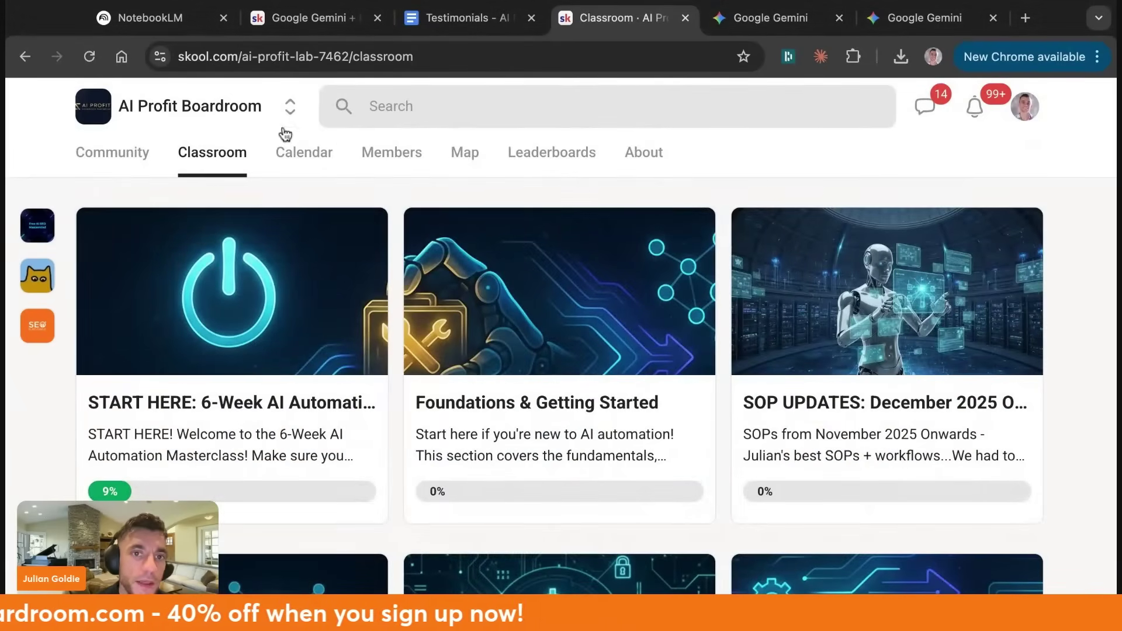
{"action": "left_click", "coordinate": [298, 151]}
{"action": "scroll", "coordinate": [421, 386], "scroll_direction": "down", "scroll_amount": 3}
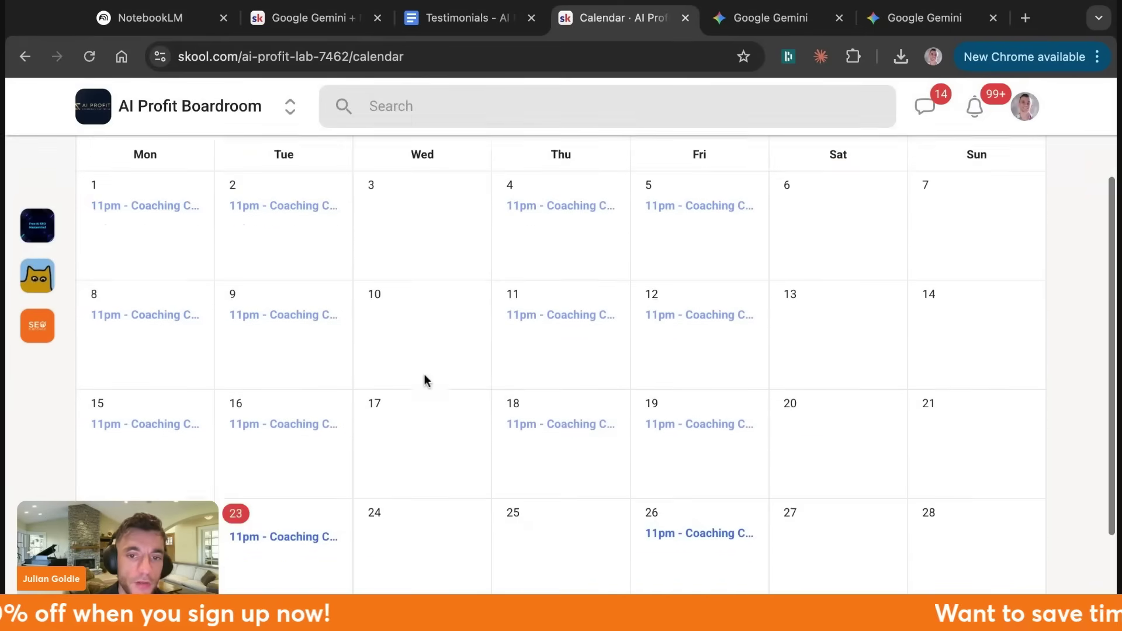
{"action": "scroll", "coordinate": [456, 439], "scroll_direction": "down", "scroll_amount": 2}
{"action": "scroll", "coordinate": [429, 464], "scroll_direction": "down", "scroll_amount": 2}
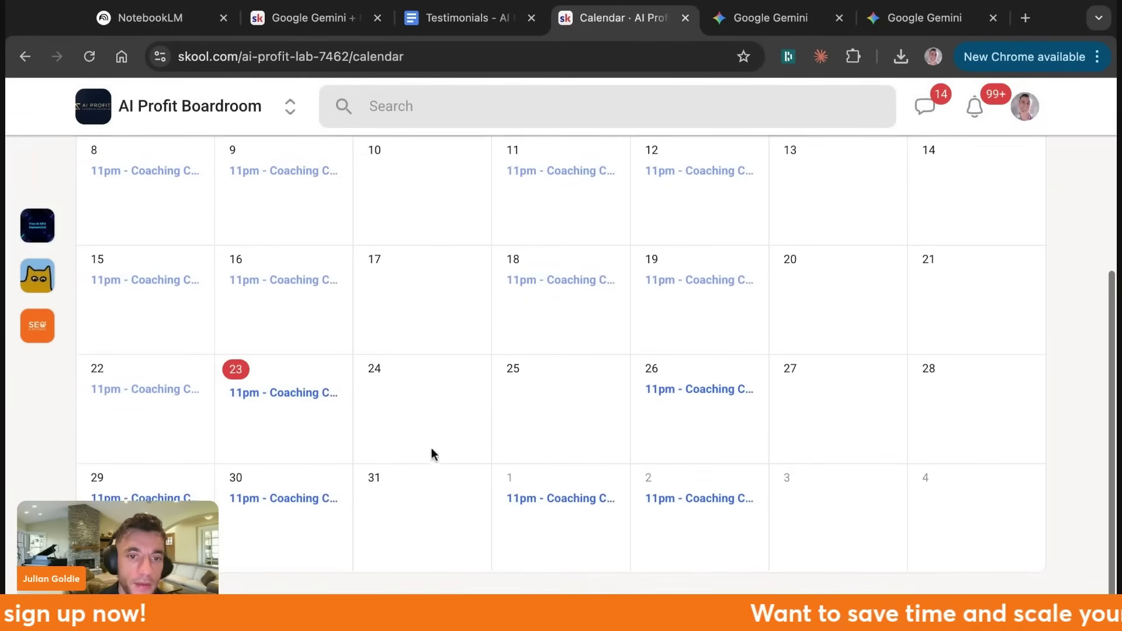
{"action": "scroll", "coordinate": [411, 479], "scroll_direction": "up", "scroll_amount": 2}
{"action": "scroll", "coordinate": [411, 478], "scroll_direction": "up", "scroll_amount": 3}
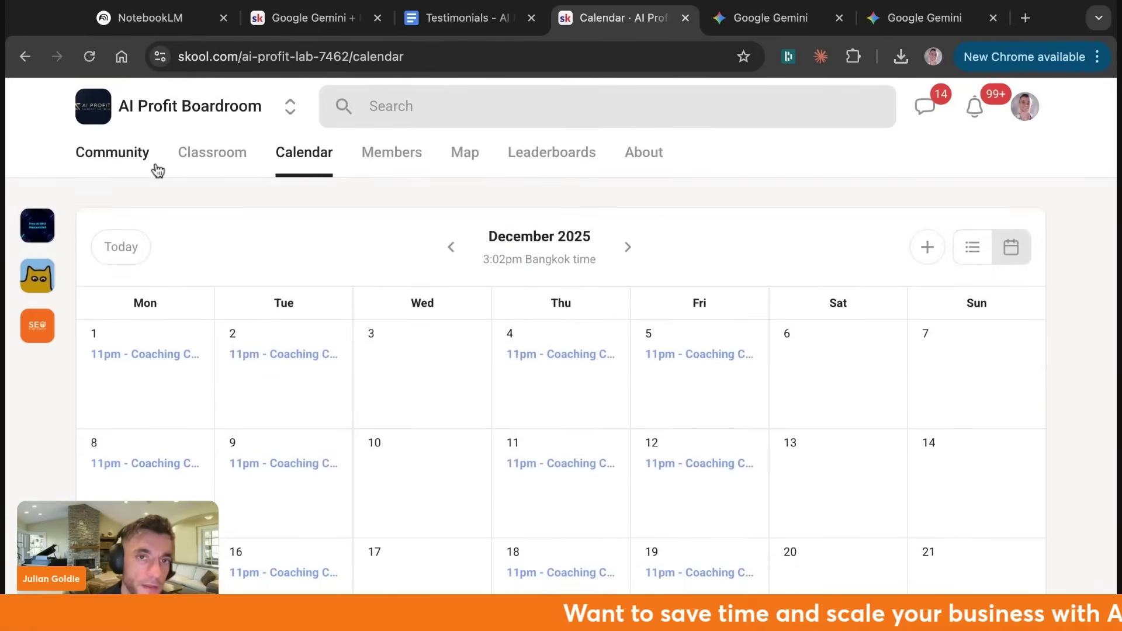
{"action": "left_click", "coordinate": [212, 151]}
In the livestream notes, highlight the knowing-versus-doing, 'That's why I created' and not-just-training lines
{"action": "left_click", "coordinate": [465, 18]}
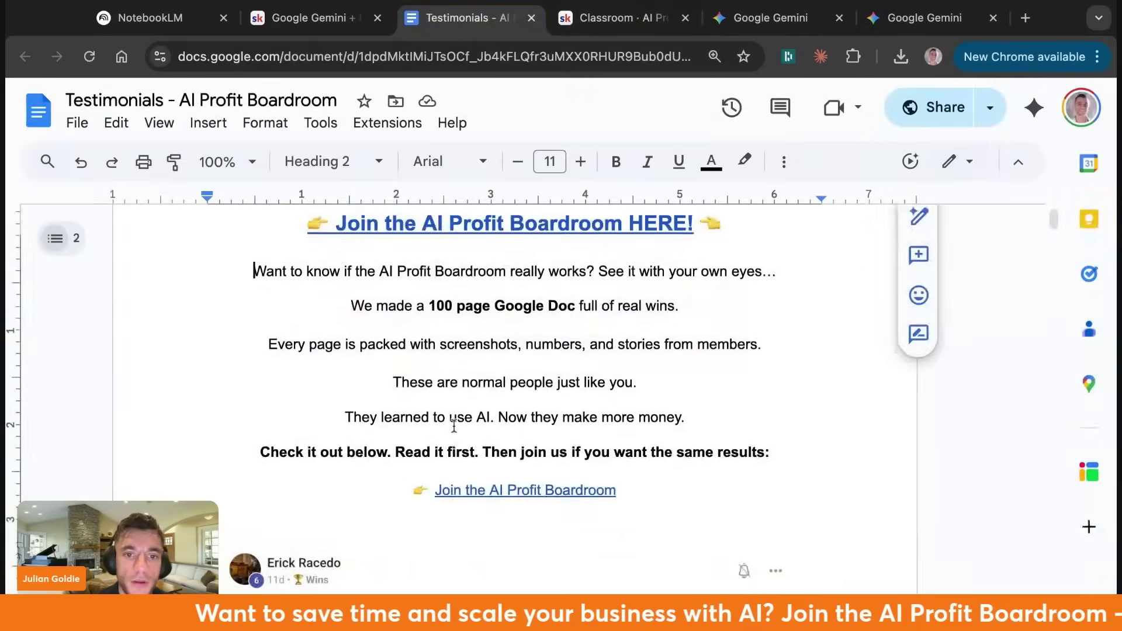
{"action": "scroll", "coordinate": [454, 427], "scroll_direction": "down", "scroll_amount": 10}
{"action": "key", "text": "ctrl+shift+Tab"}
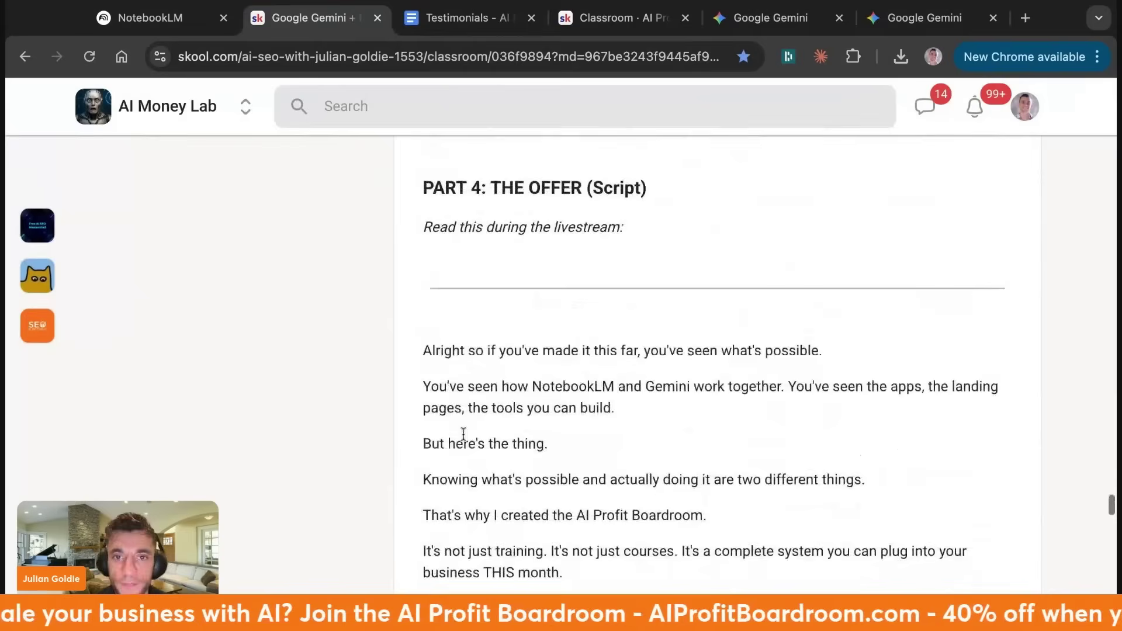
{"action": "scroll", "coordinate": [459, 351], "scroll_direction": "down", "scroll_amount": 3}
{"action": "left_click_drag", "start_coordinate": [413, 268], "coordinate": [750, 501]}
{"action": "left_click", "coordinate": [752, 500]}
{"action": "scroll", "coordinate": [591, 310], "scroll_direction": "down", "scroll_amount": 1}
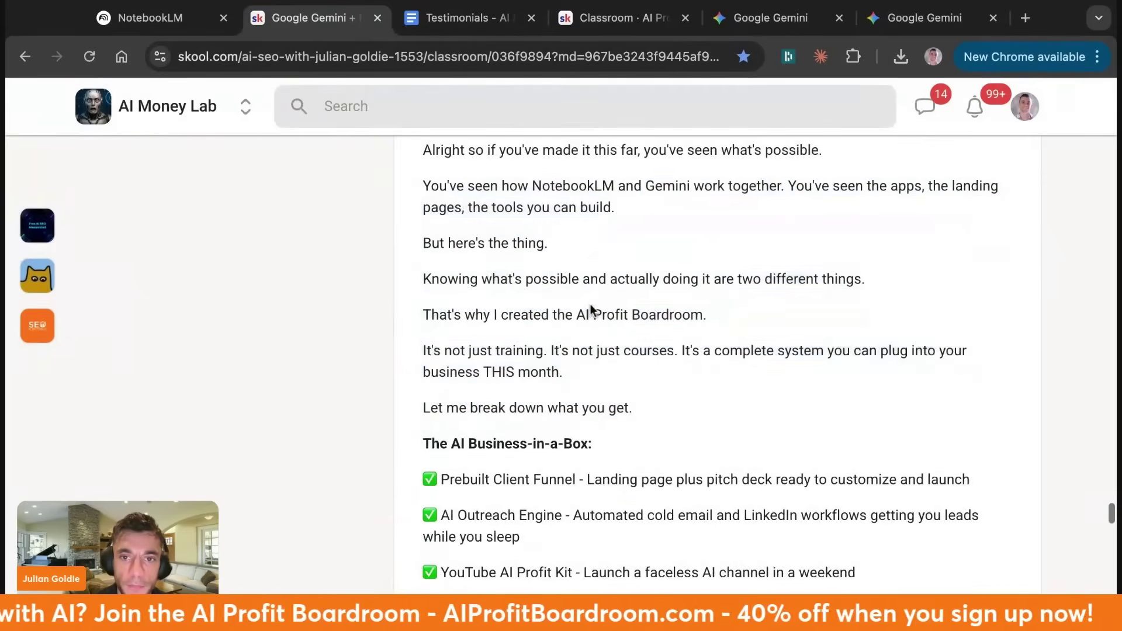
{"action": "left_click_drag", "start_coordinate": [418, 279], "coordinate": [867, 279]}
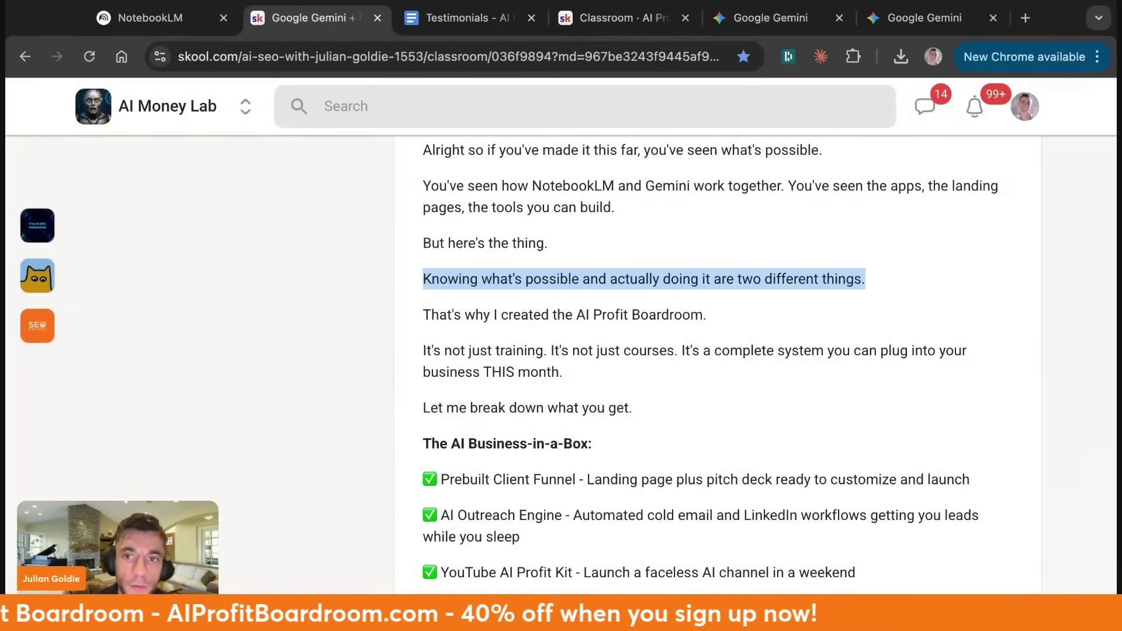
{"action": "left_click_drag", "start_coordinate": [419, 315], "coordinate": [747, 314]}
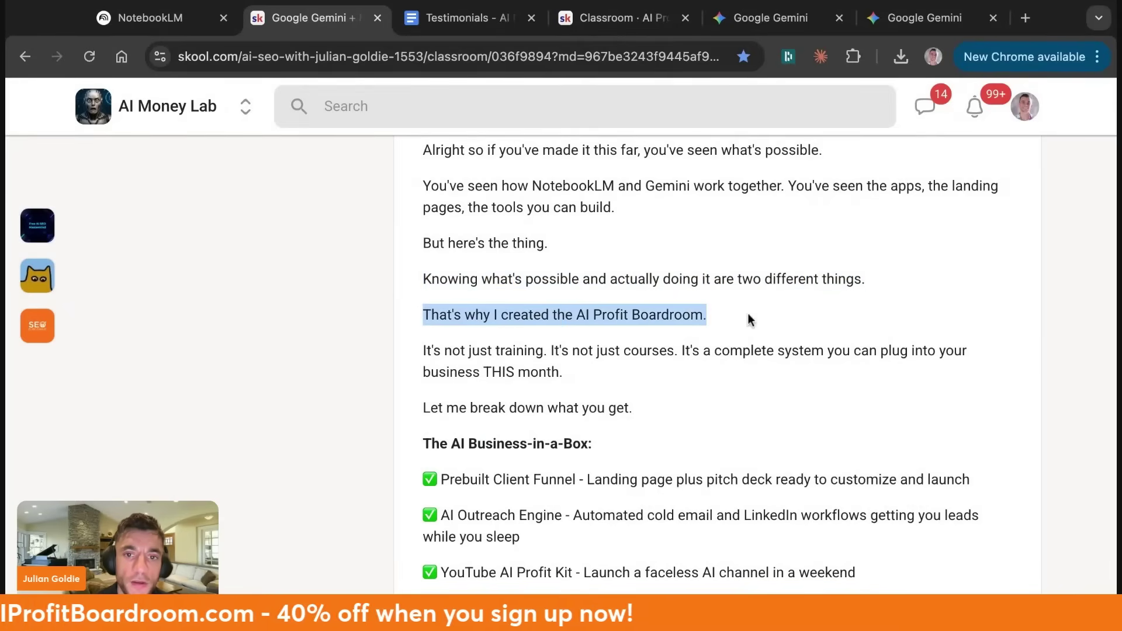
{"action": "left_click_drag", "start_coordinate": [418, 351], "coordinate": [560, 350]}
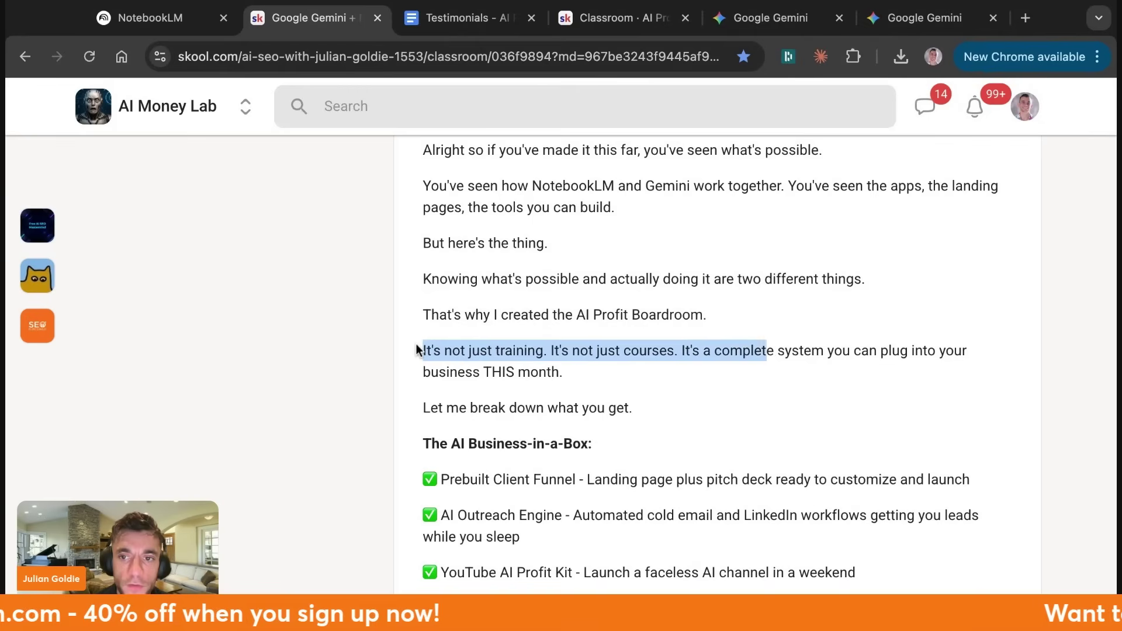
{"action": "triple_click", "coordinate": [526, 351]}
{"action": "left_click_drag", "start_coordinate": [422, 443], "coordinate": [642, 572]}
{"action": "scroll", "coordinate": [476, 193], "scroll_direction": "down", "scroll_amount": 3}
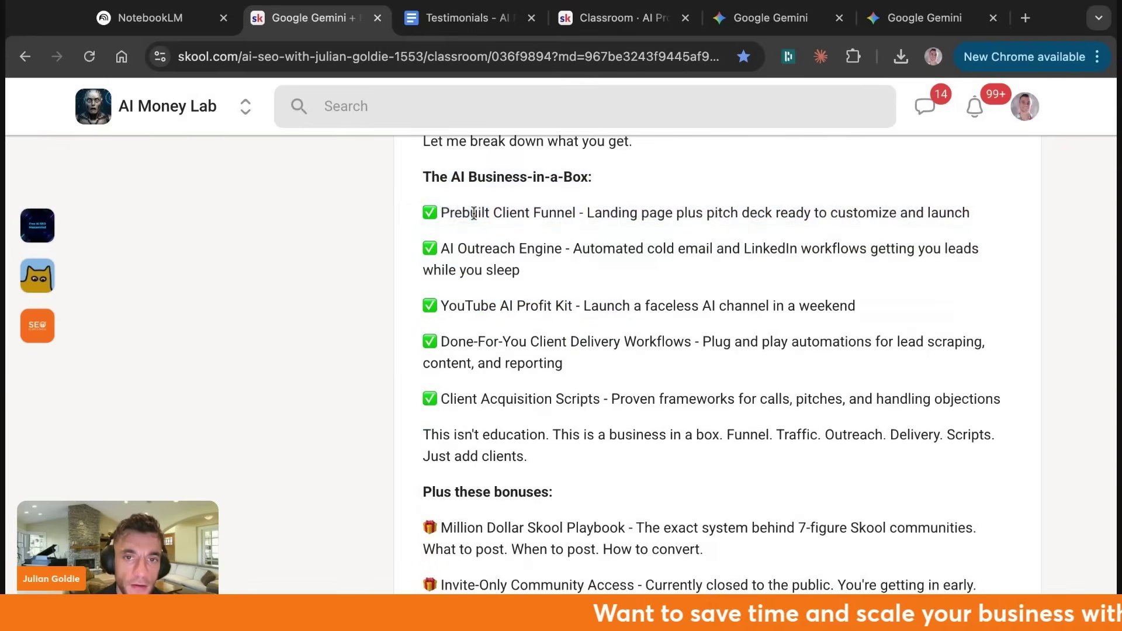
Highlight the Business-in-a-Box items: Client Funnel, Outreach Engine, YouTube Kit, Delivery Workflows, Acquisition Scripts
{"action": "triple_click", "coordinate": [474, 213]}
{"action": "triple_click", "coordinate": [473, 249]}
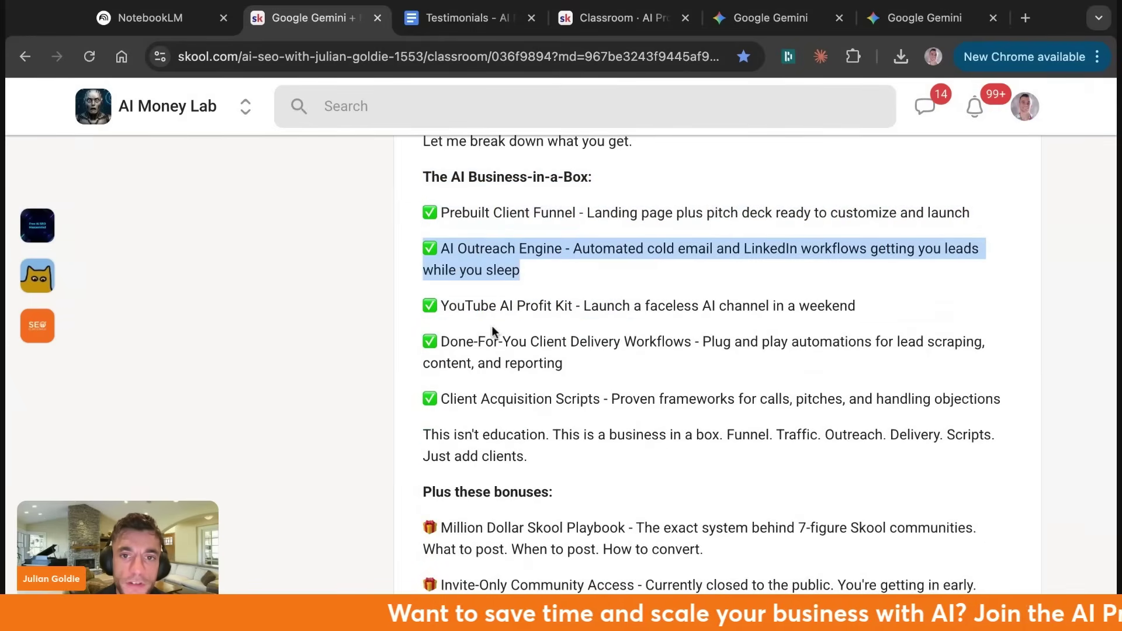
{"action": "triple_click", "coordinate": [506, 305]}
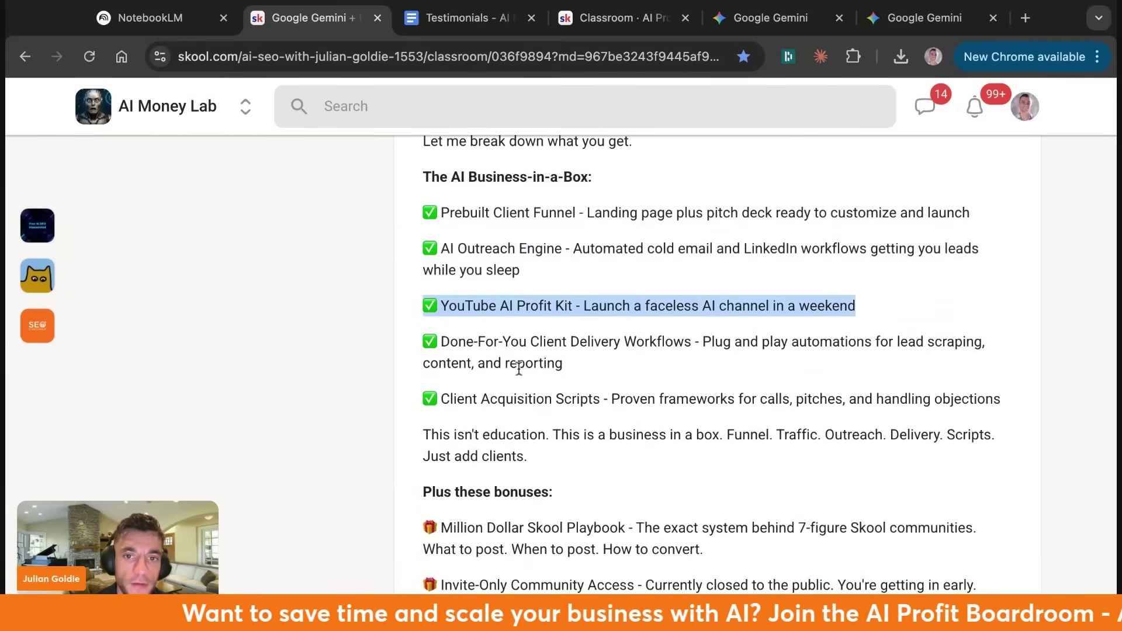
{"action": "triple_click", "coordinate": [536, 356]}
{"action": "triple_click", "coordinate": [533, 397]}
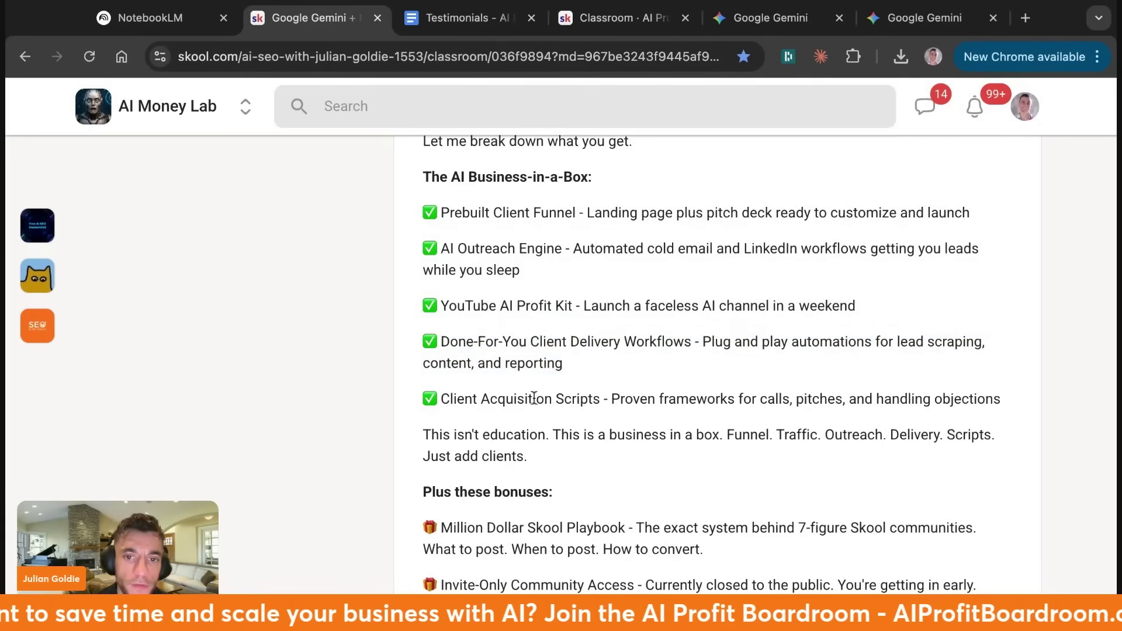
{"action": "scroll", "coordinate": [592, 457], "scroll_direction": "down", "scroll_amount": 3}
{"action": "scroll", "coordinate": [593, 457], "scroll_direction": "down", "scroll_amount": 2}
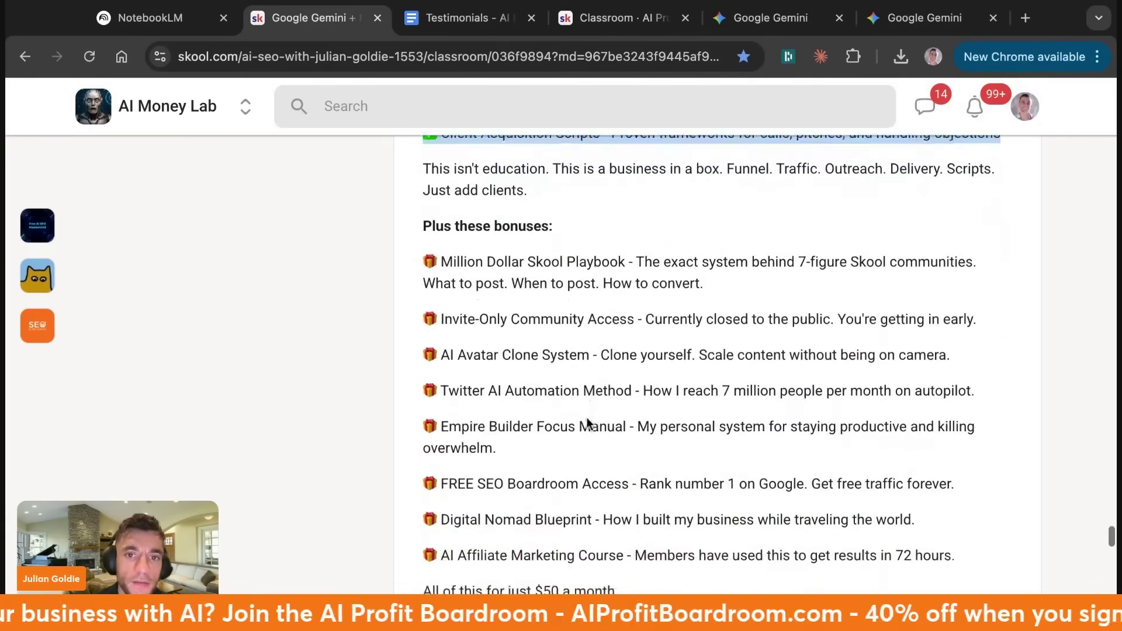
{"action": "scroll", "coordinate": [587, 426], "scroll_direction": "down", "scroll_amount": 2}
Highlight the Skool Playbook, Avatar Clone, Twitter Automation and Empire Builder bonuses, then show the AI Money Lab course list
{"action": "triple_click", "coordinate": [522, 212]}
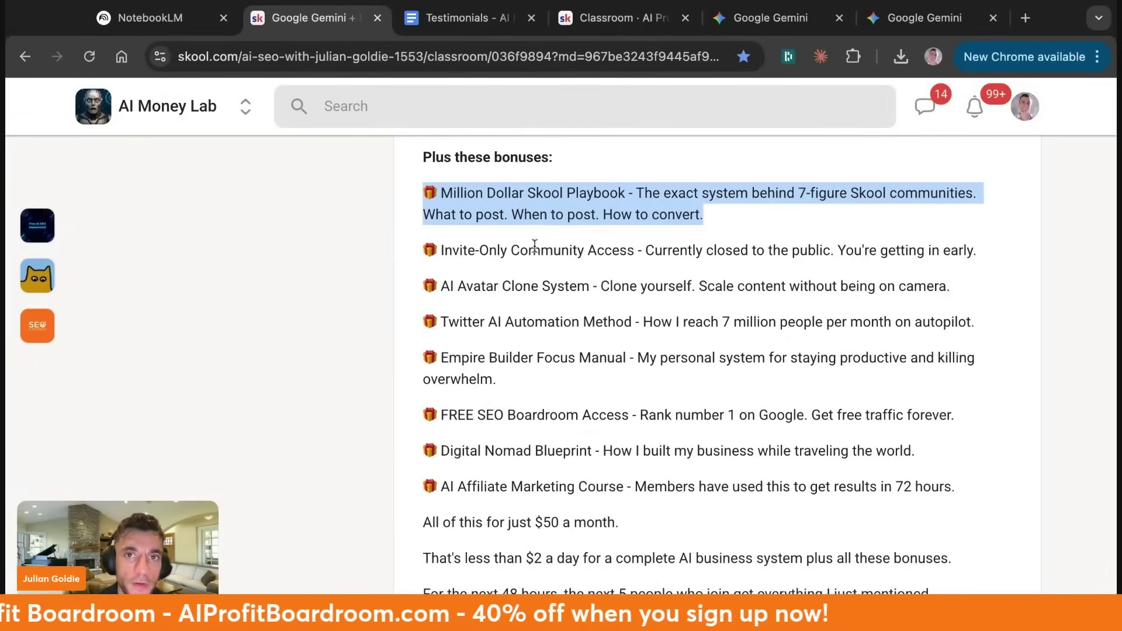
{"action": "left_click", "coordinate": [624, 18]}
{"action": "left_click", "coordinate": [309, 18]}
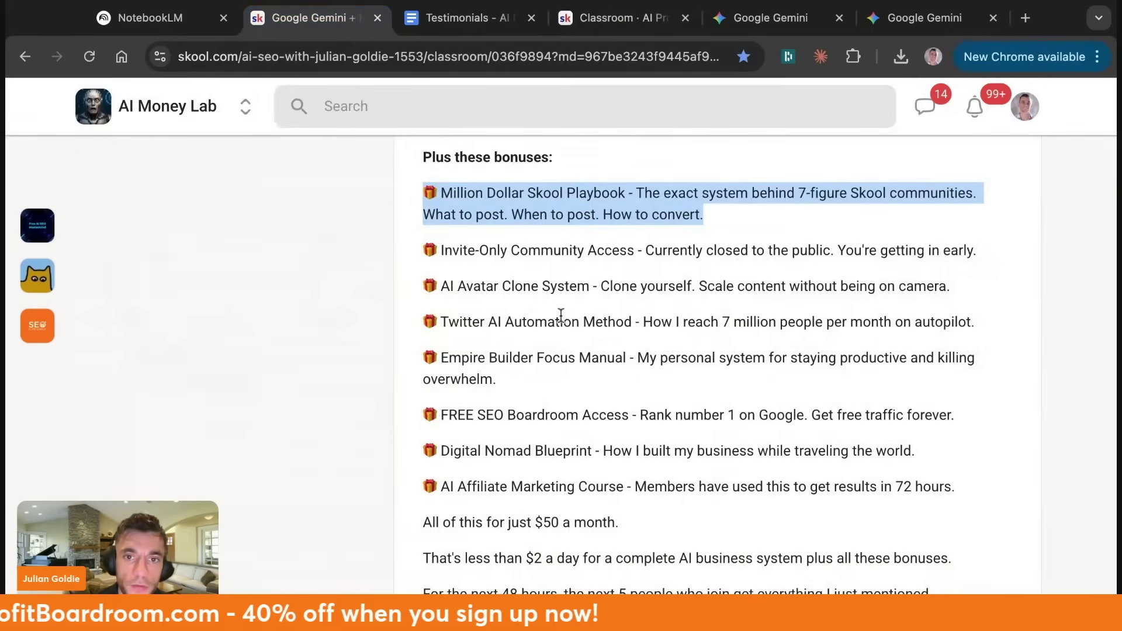
{"action": "triple_click", "coordinate": [549, 292]}
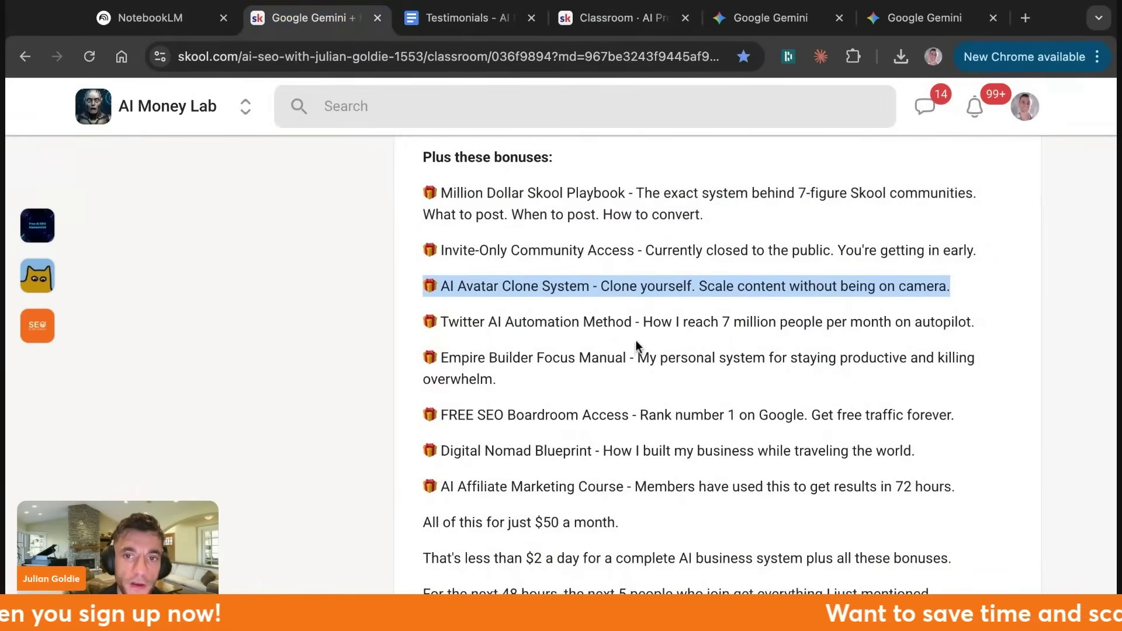
{"action": "triple_click", "coordinate": [617, 323]}
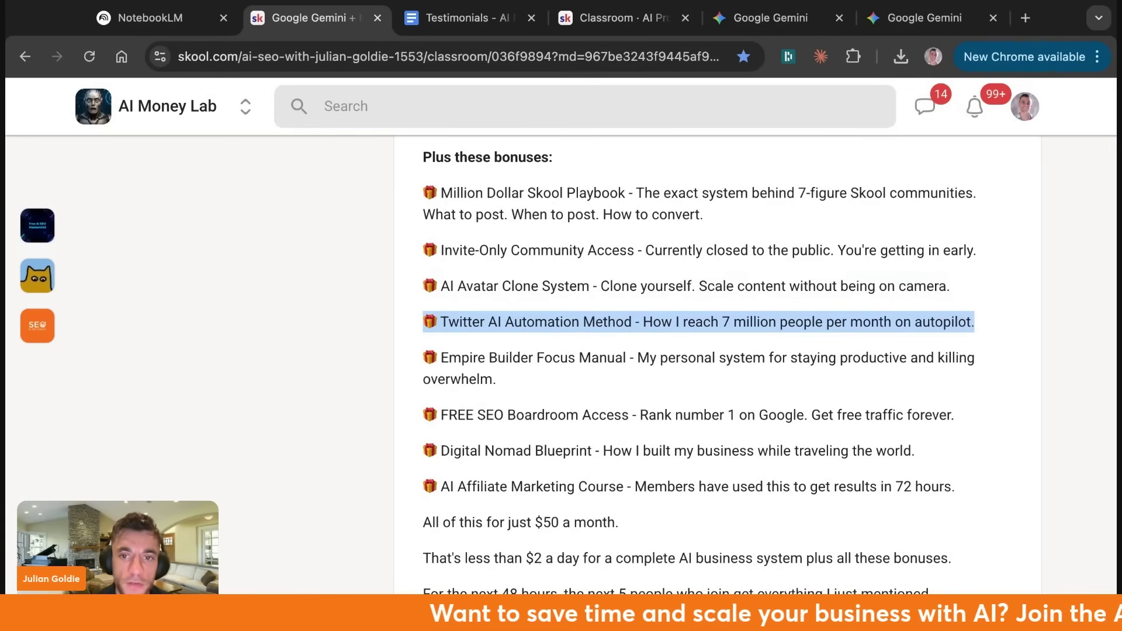
{"action": "triple_click", "coordinate": [597, 365]}
{"action": "scroll", "coordinate": [598, 364], "scroll_direction": "down", "scroll_amount": 1}
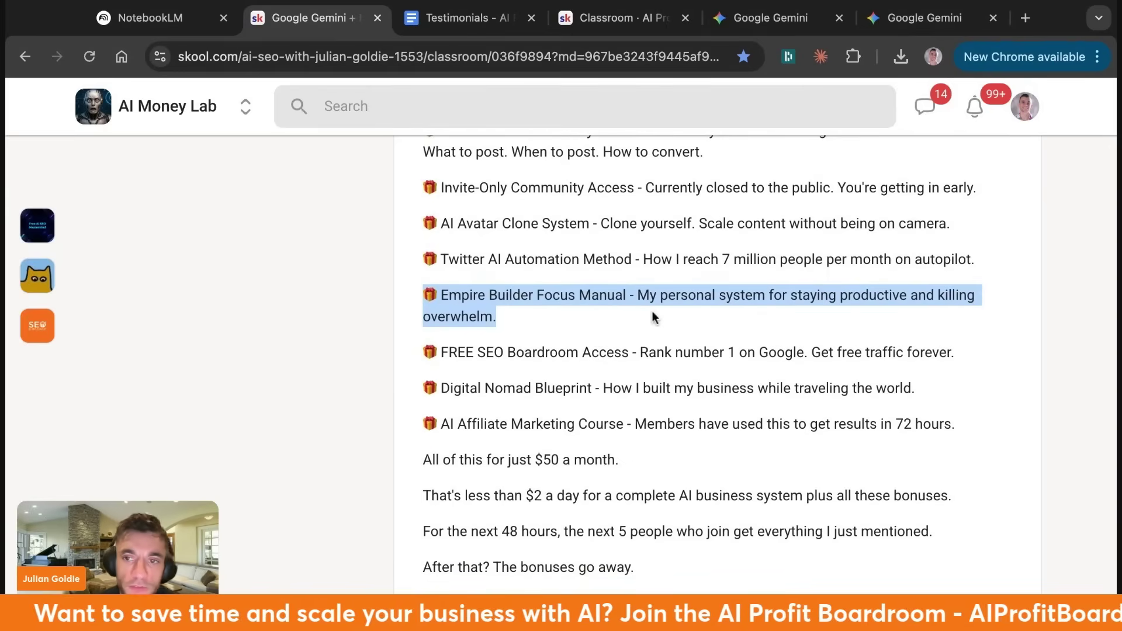
{"action": "scroll", "coordinate": [701, 351], "scroll_direction": "up", "scroll_amount": 2}
{"action": "scroll", "coordinate": [702, 351], "scroll_direction": "up", "scroll_amount": 5}
{"action": "scroll", "coordinate": [701, 350], "scroll_direction": "up", "scroll_amount": 10}
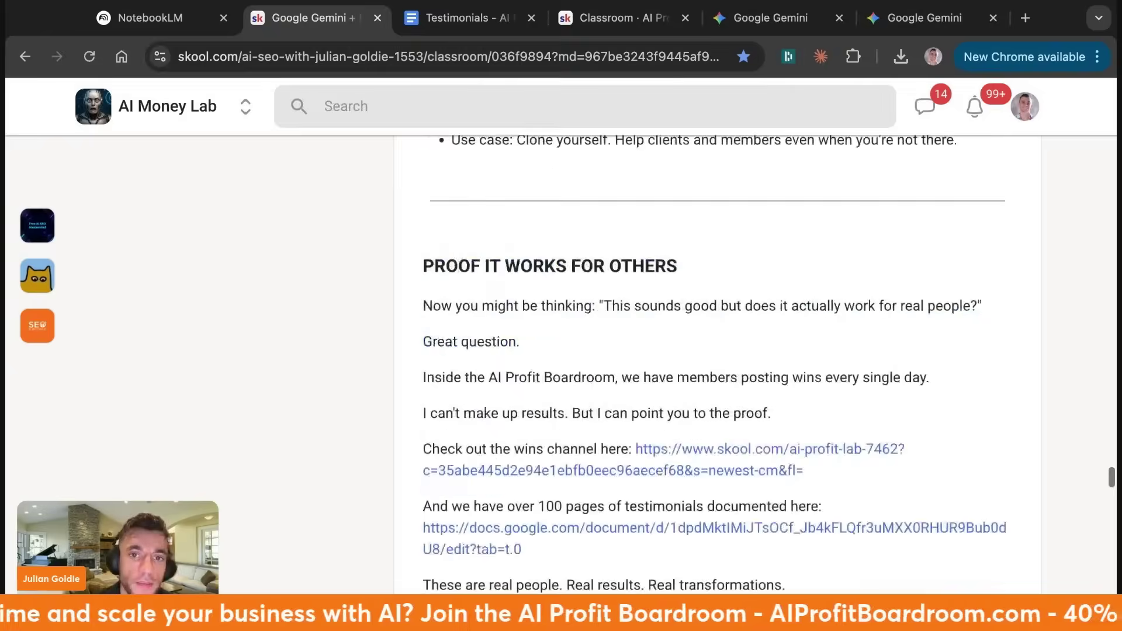
{"action": "scroll", "coordinate": [701, 351], "scroll_direction": "up", "scroll_amount": 10}
{"action": "scroll", "coordinate": [701, 350], "scroll_direction": "up", "scroll_amount": 10}
{"action": "scroll", "coordinate": [701, 351], "scroll_direction": "up", "scroll_amount": 10}
{"action": "scroll", "coordinate": [702, 351], "scroll_direction": "up", "scroll_amount": 10}
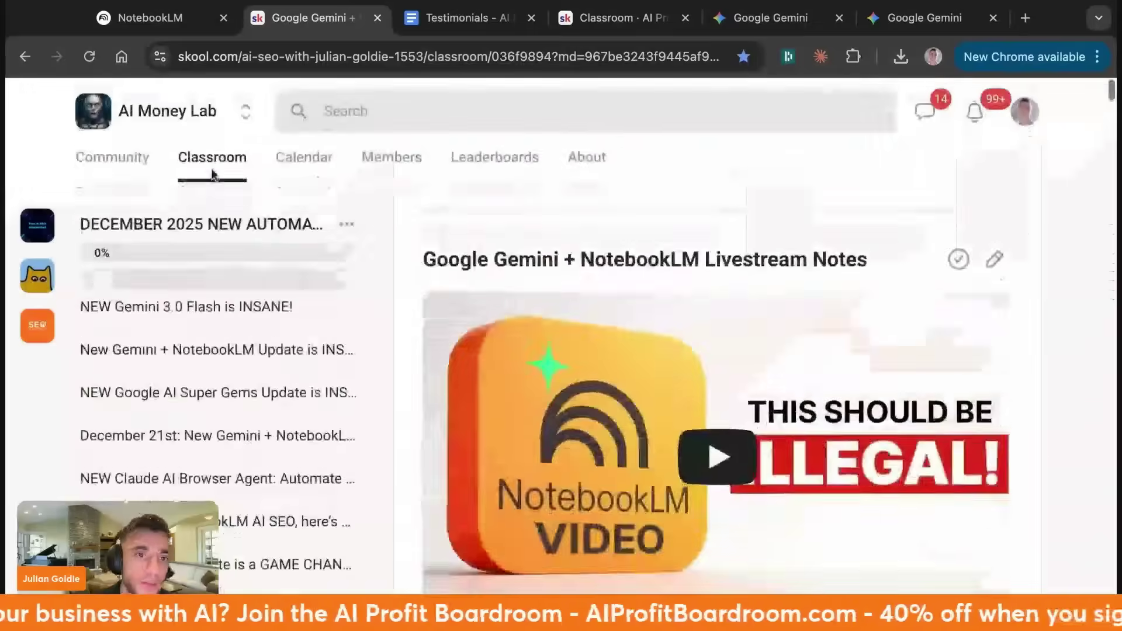
{"action": "left_click", "coordinate": [212, 152]}
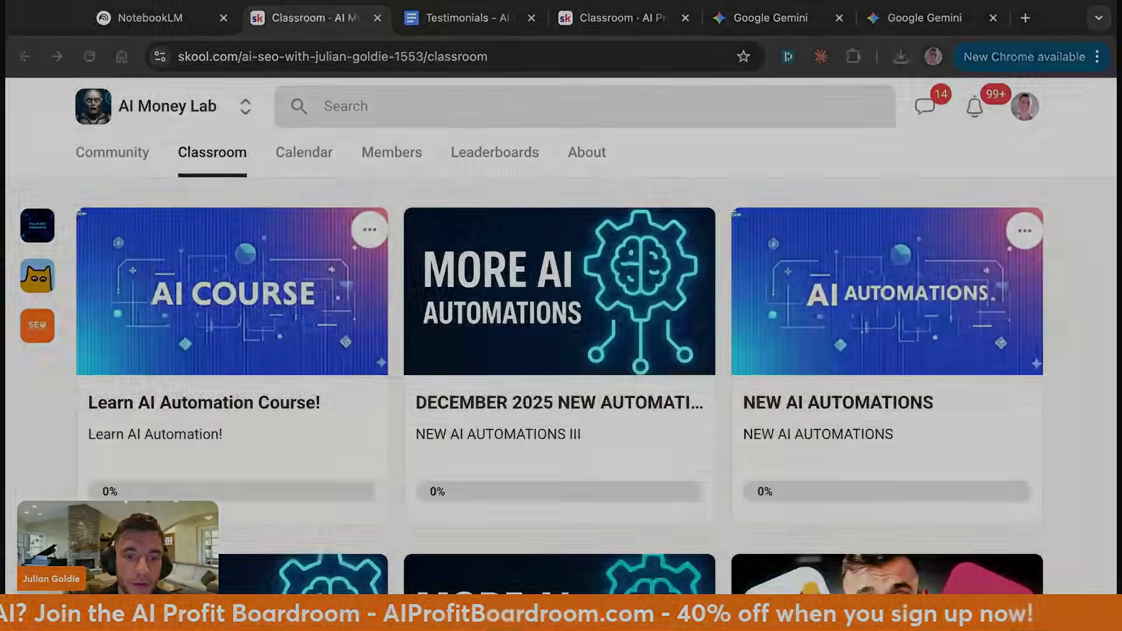